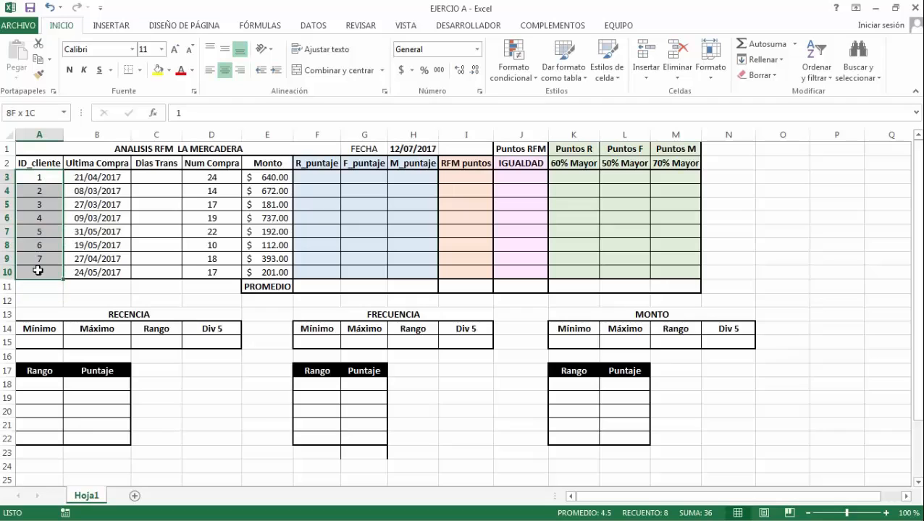
Review the customer ID, last purchase, purchase count and amount columns, plus the date formula in H1.
{"action": "left_click_drag", "start_coordinate": [93, 177], "coordinate": [86, 270]}
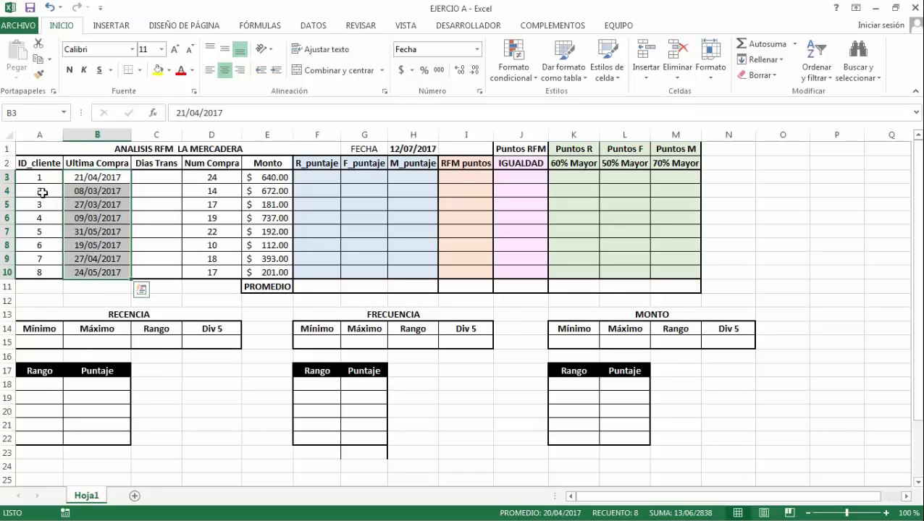
{"action": "left_click_drag", "start_coordinate": [193, 177], "coordinate": [190, 275]}
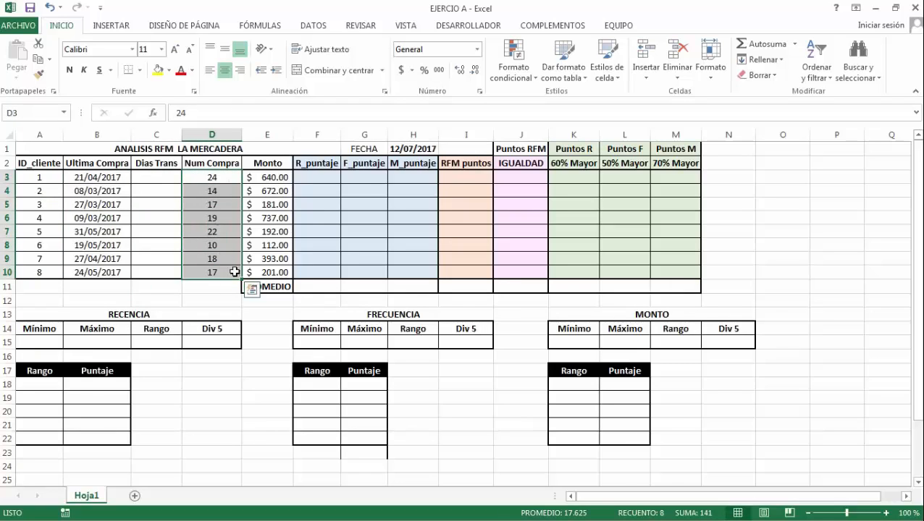
{"action": "left_click_drag", "start_coordinate": [261, 179], "coordinate": [272, 276]}
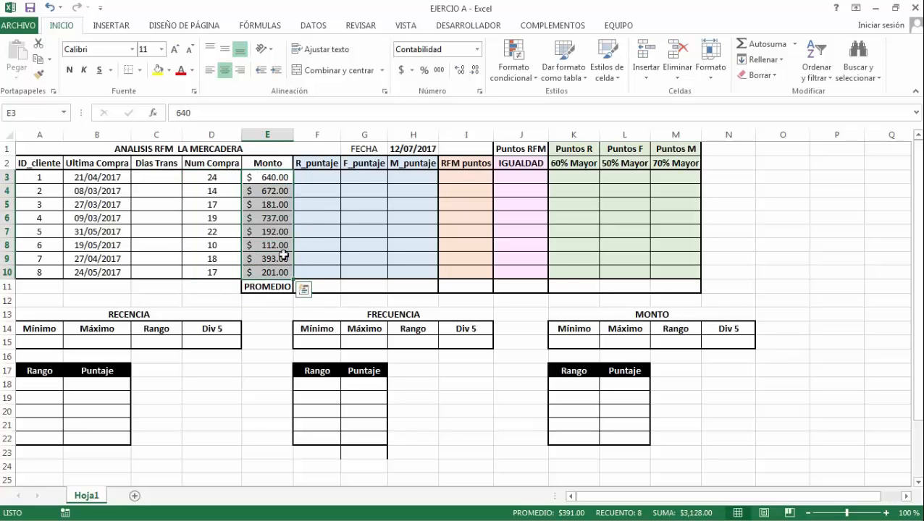
{"action": "left_click", "coordinate": [159, 178]}
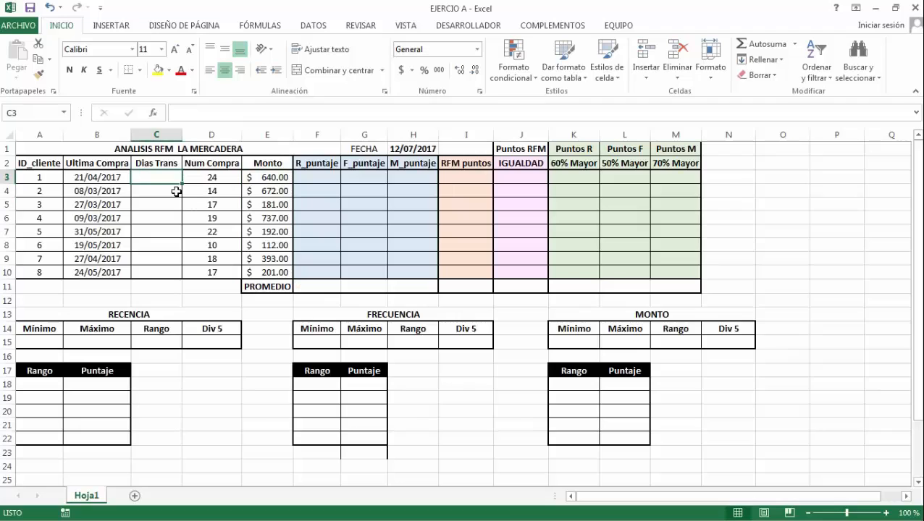
{"action": "left_click", "coordinate": [412, 149]}
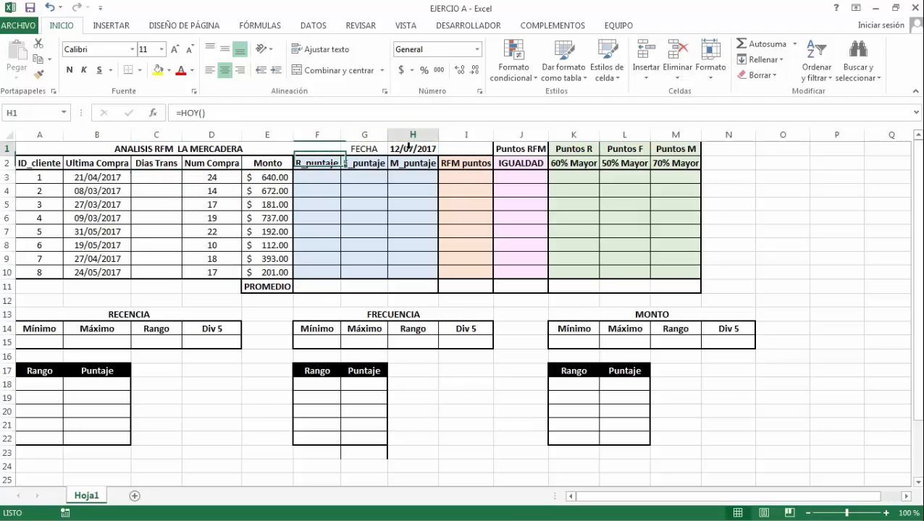
{"action": "left_click", "coordinate": [156, 180]}
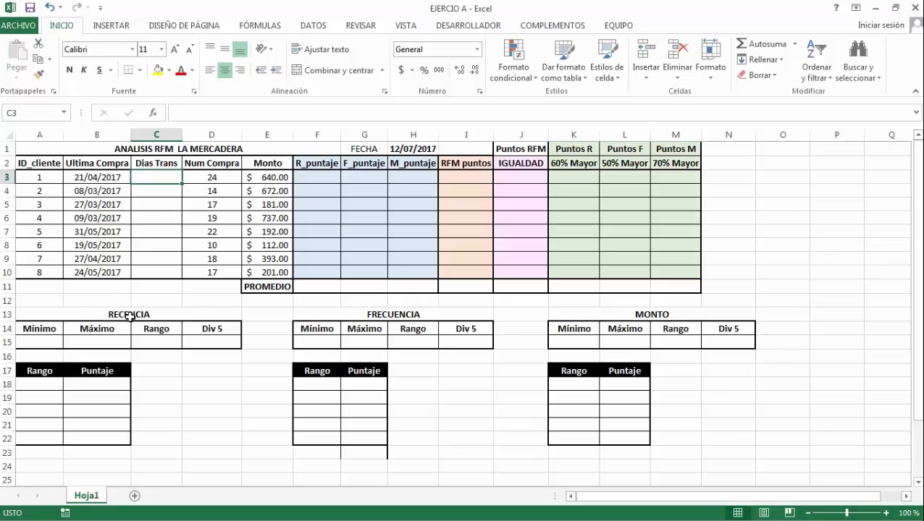
{"action": "left_click", "coordinate": [100, 178]}
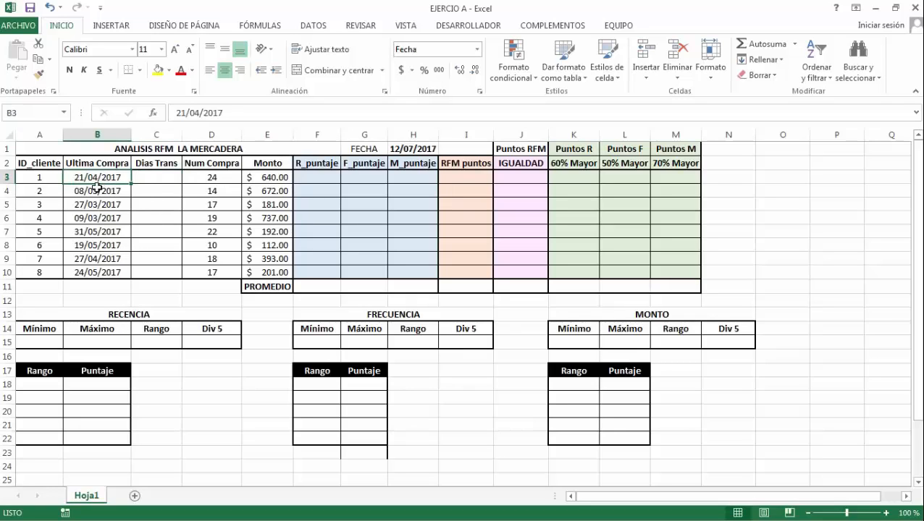
Calculate the first customer's elapsed days in C3 with the formula =$H$1-B3.
{"action": "left_click", "coordinate": [144, 180]}
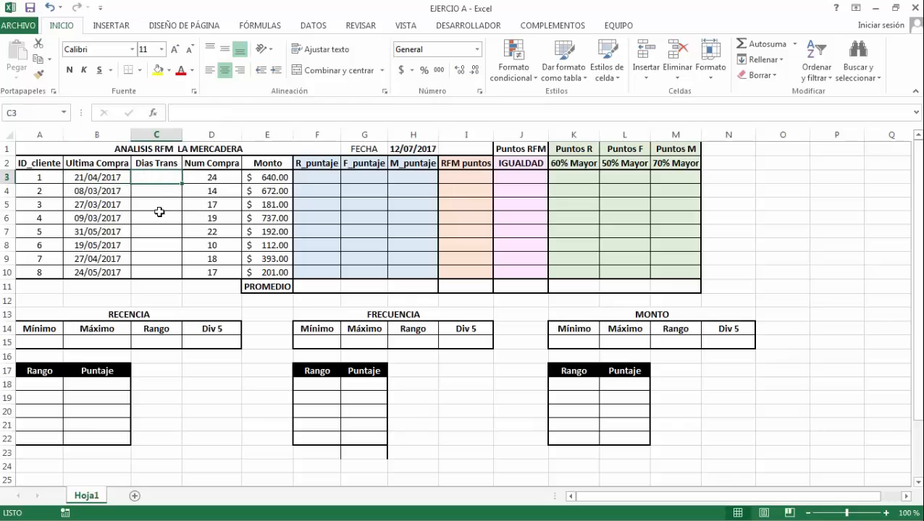
{"action": "type", "text": "="}
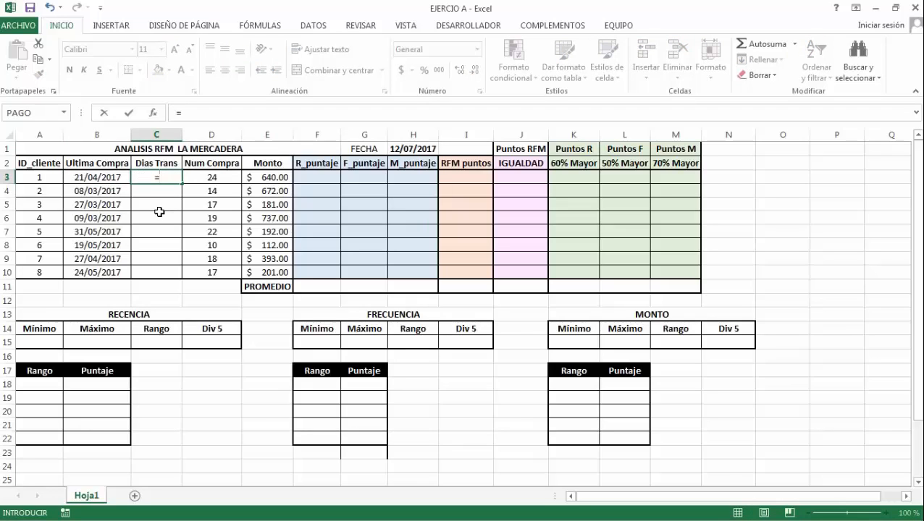
{"action": "left_click", "coordinate": [412, 148]}
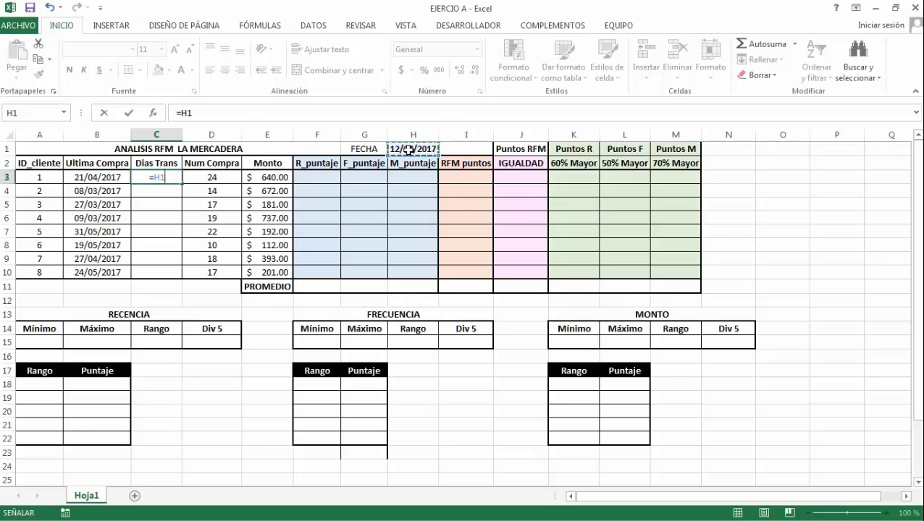
{"action": "key", "text": "F4"}
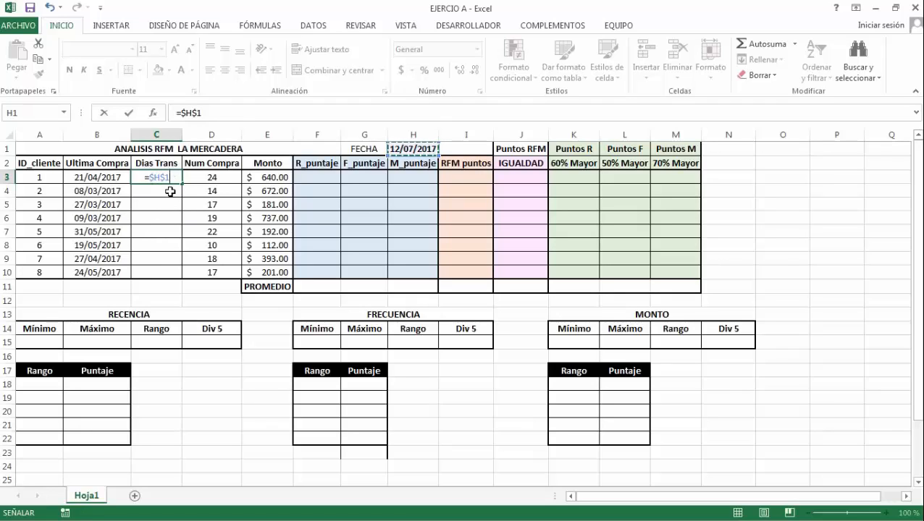
{"action": "type", "text": "-"}
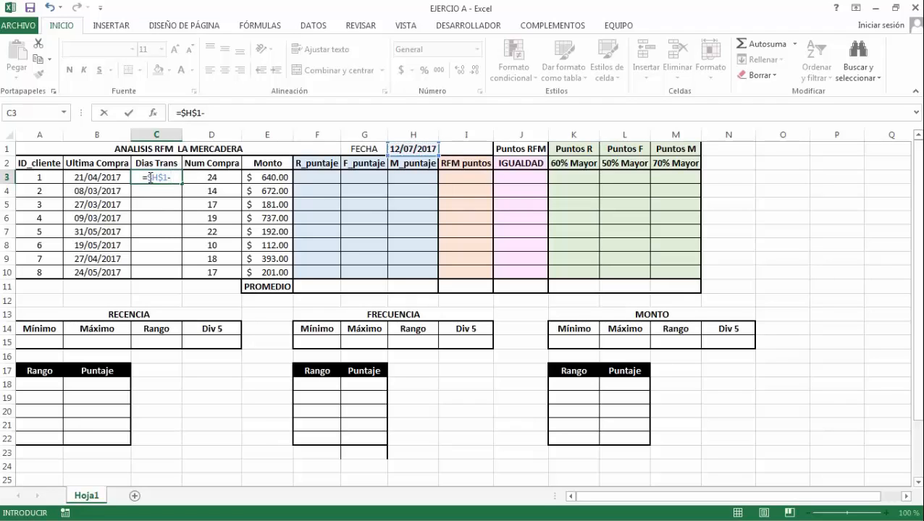
{"action": "left_click", "coordinate": [97, 186]}
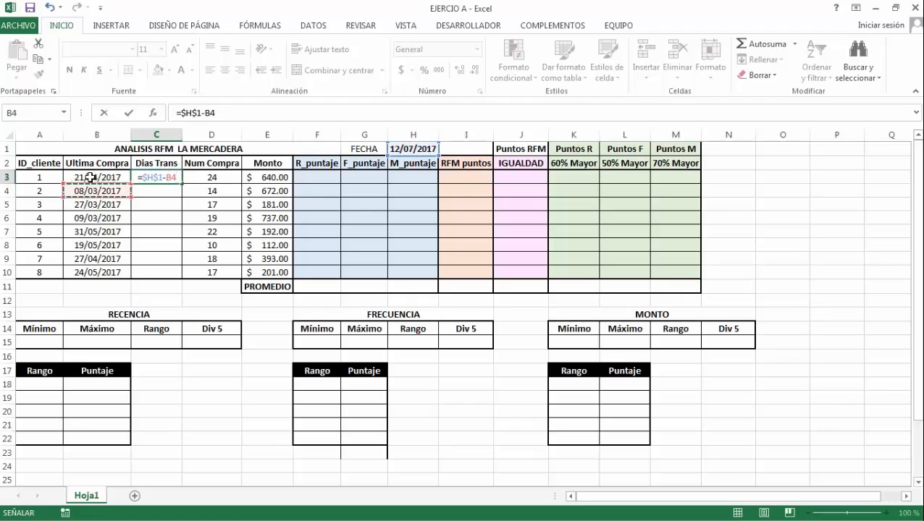
{"action": "left_click", "coordinate": [88, 178]}
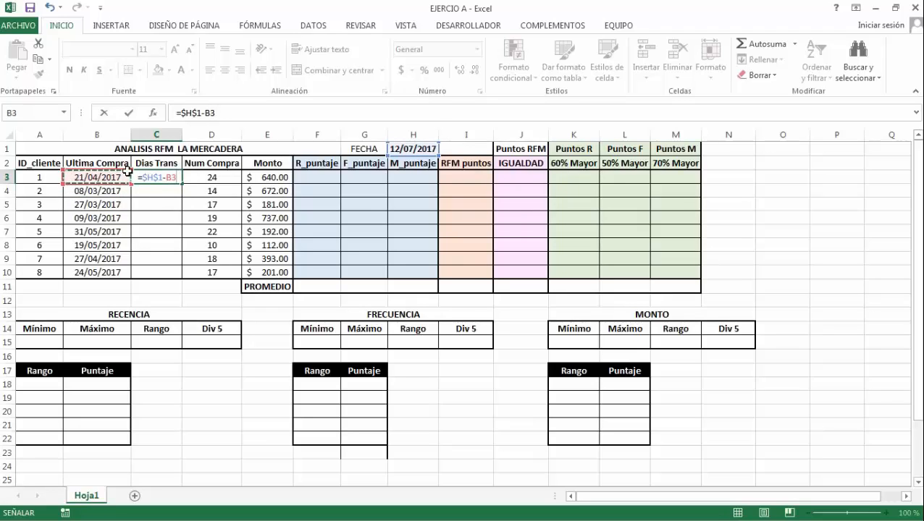
{"action": "key", "text": "Return"}
Try the short date format on the elapsed days in C3 and return the cell to General format.
{"action": "left_click", "coordinate": [137, 177]}
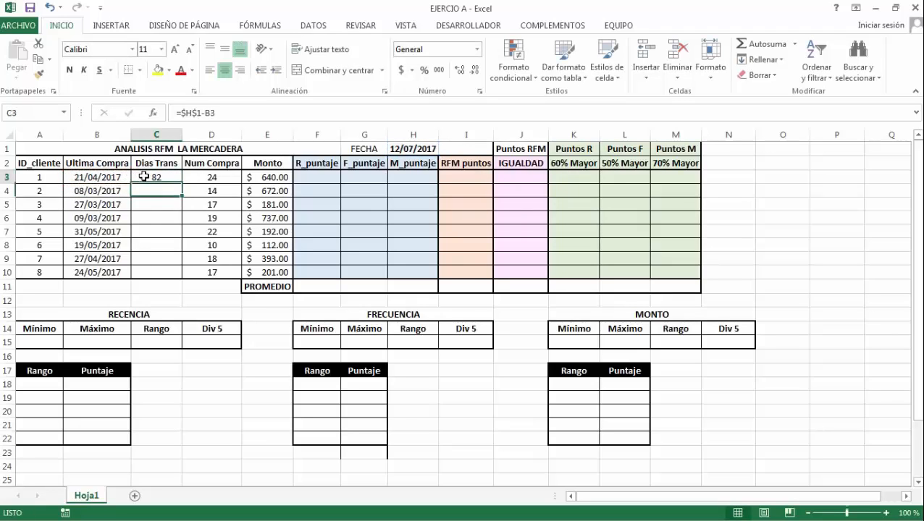
{"action": "left_click", "coordinate": [476, 49]}
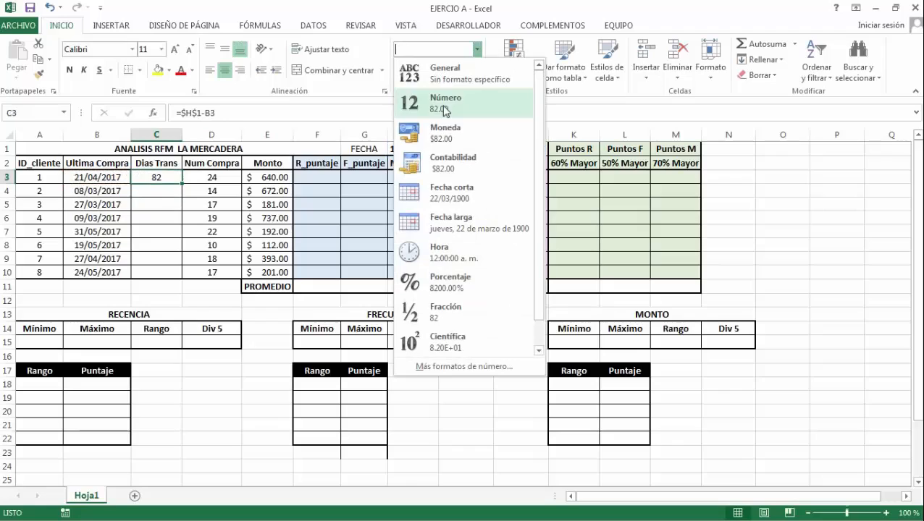
{"action": "left_click", "coordinate": [449, 192]}
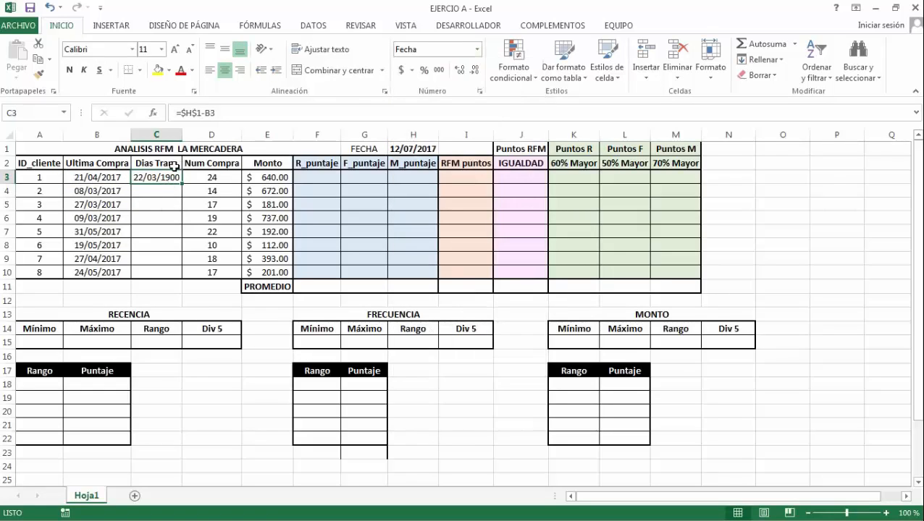
{"action": "left_click", "coordinate": [478, 49]}
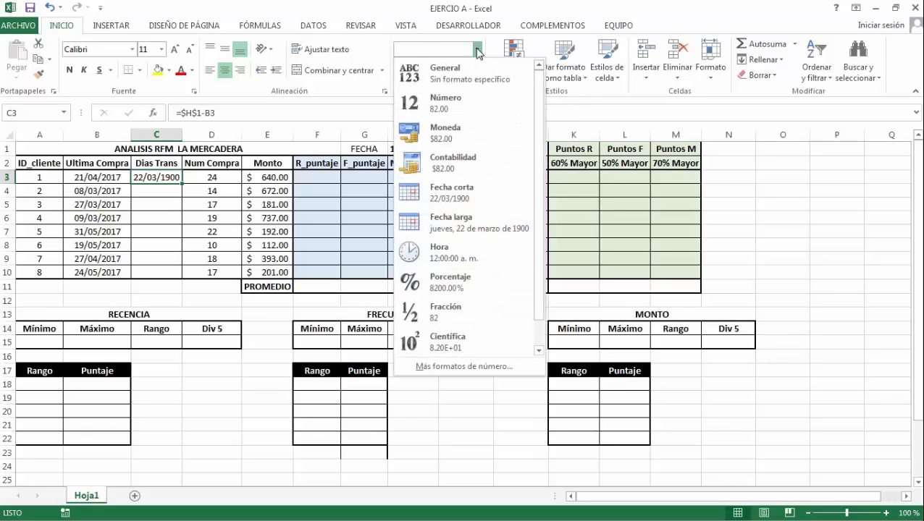
{"action": "left_click", "coordinate": [455, 72]}
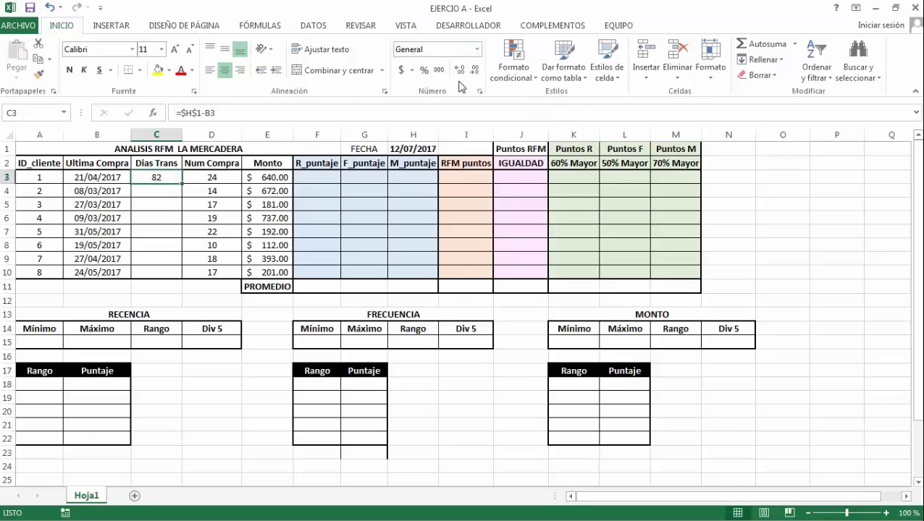
Copy the elapsed-days formula from C3 and paste it as formulas over C3:C10.
{"action": "right_click", "coordinate": [152, 182]}
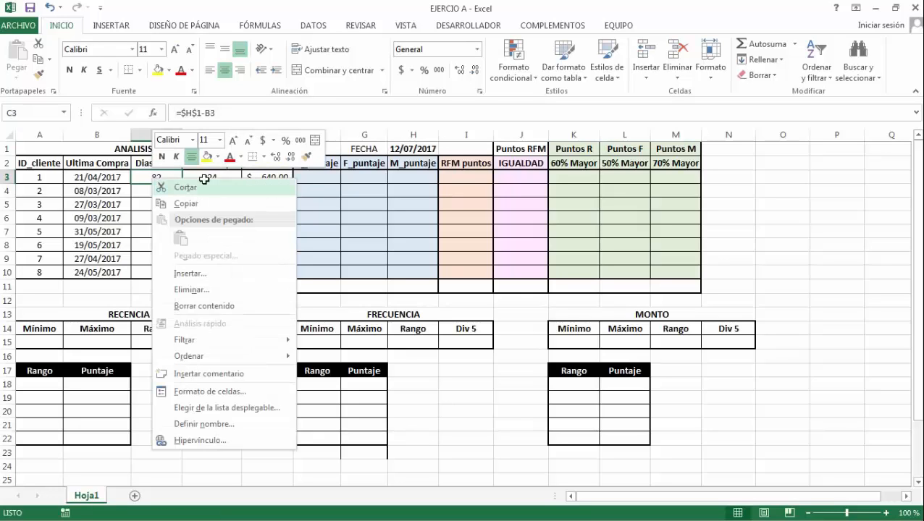
{"action": "left_click", "coordinate": [203, 203]}
{"action": "left_click_drag", "start_coordinate": [157, 176], "coordinate": [151, 272]}
{"action": "right_click", "coordinate": [152, 274]}
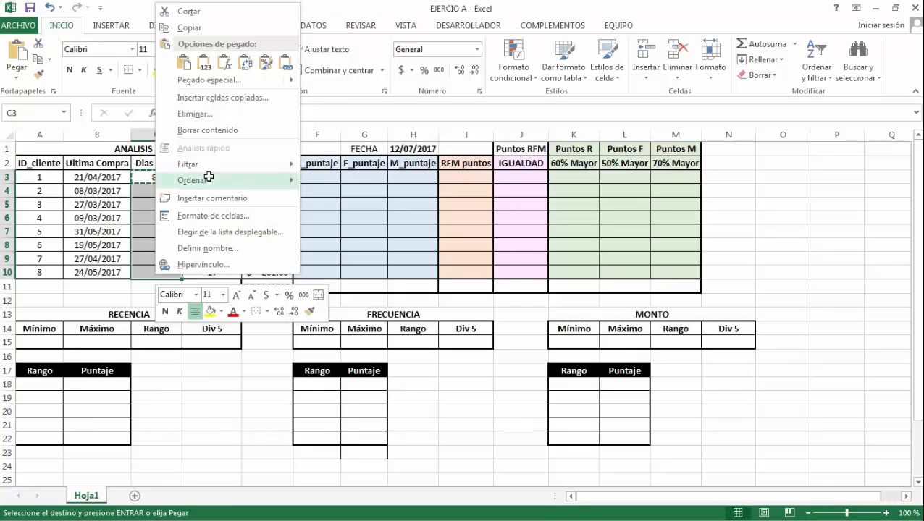
{"action": "left_click", "coordinate": [225, 63]}
{"action": "left_click", "coordinate": [169, 303]}
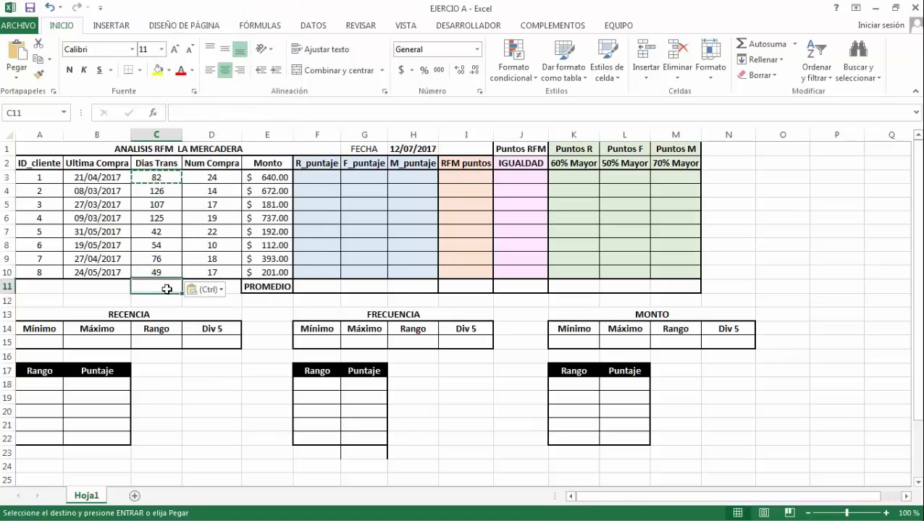
{"action": "left_click", "coordinate": [201, 231]}
{"action": "left_click_drag", "start_coordinate": [162, 176], "coordinate": [155, 272]}
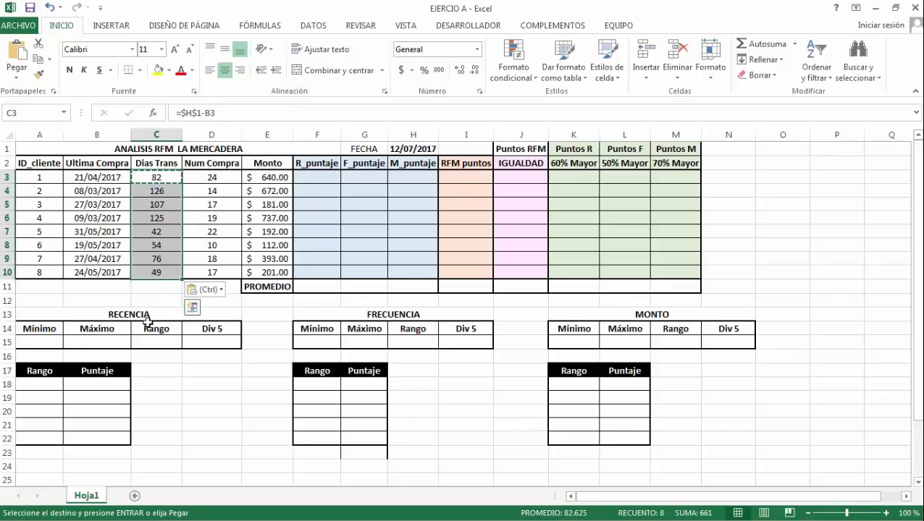
Enter =min(C3:C10) in A15 as the Mínimo of the RECENCIA table.
{"action": "mouse_move", "coordinate": [31, 341]}
{"action": "left_mouse_down"}
{"action": "mouse_move", "coordinate": [532, 313]}
{"action": "mouse_move", "coordinate": [728, 340]}
{"action": "mouse_move", "coordinate": [611, 344]}
{"action": "mouse_move", "coordinate": [100, 410]}
{"action": "mouse_move", "coordinate": [44, 345]}
{"action": "left_mouse_up"}
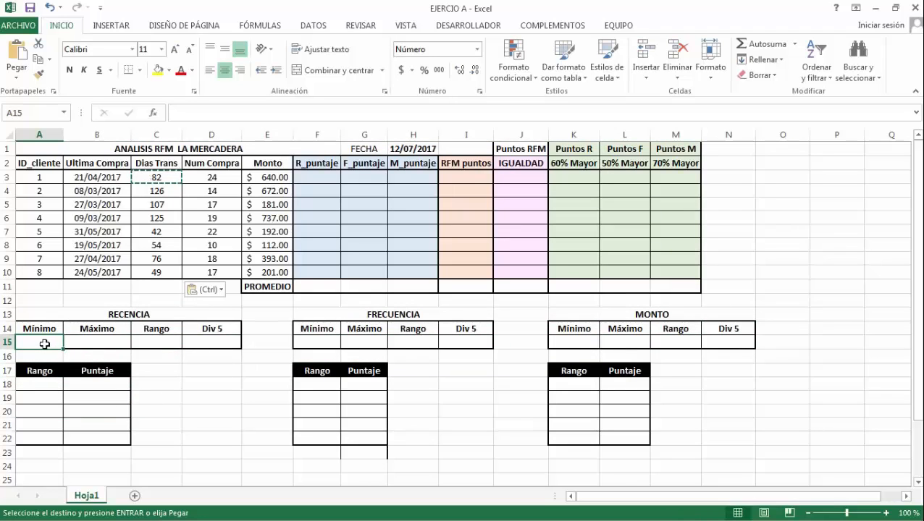
{"action": "type", "text": "="}
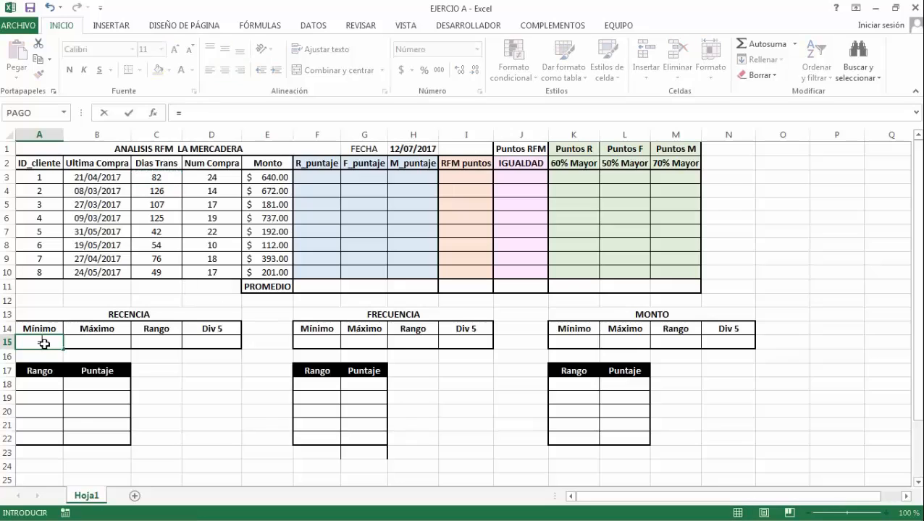
{"action": "type", "text": "min("}
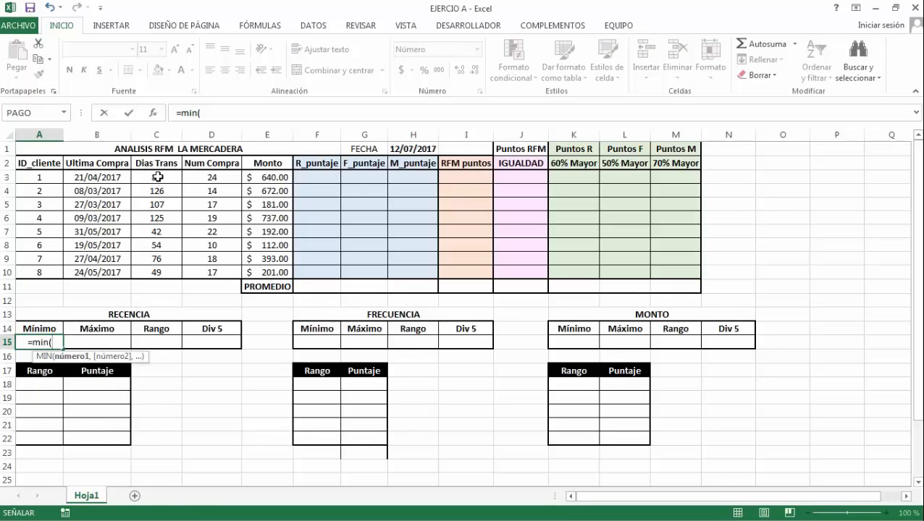
{"action": "left_click_drag", "start_coordinate": [158, 178], "coordinate": [153, 276]}
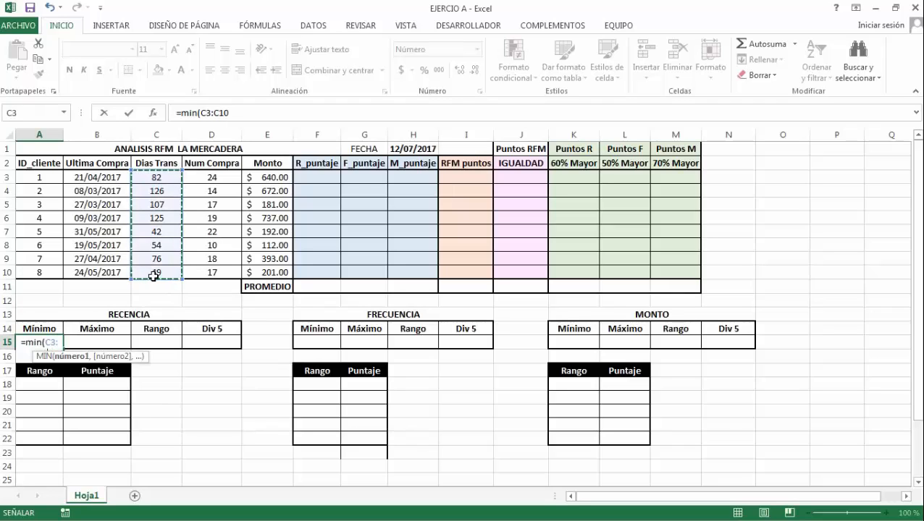
{"action": "type", "text": ")"}
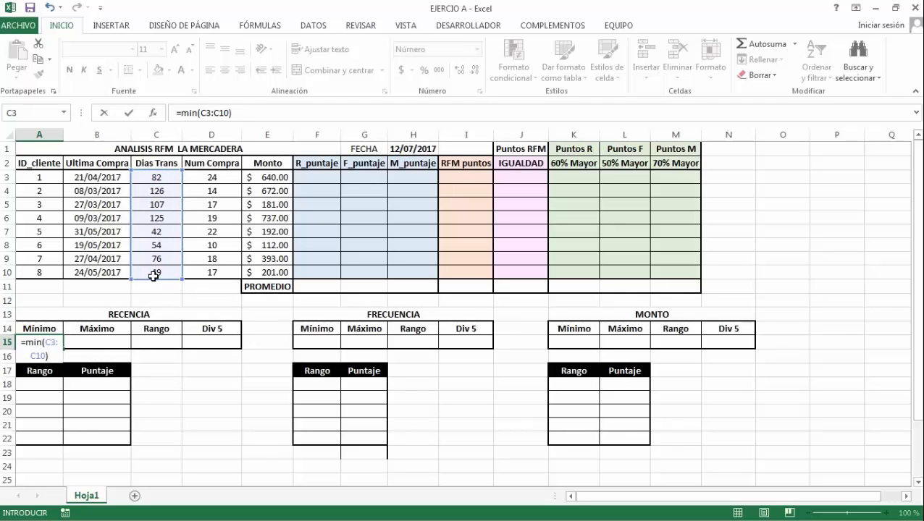
{"action": "key", "text": "Return"}
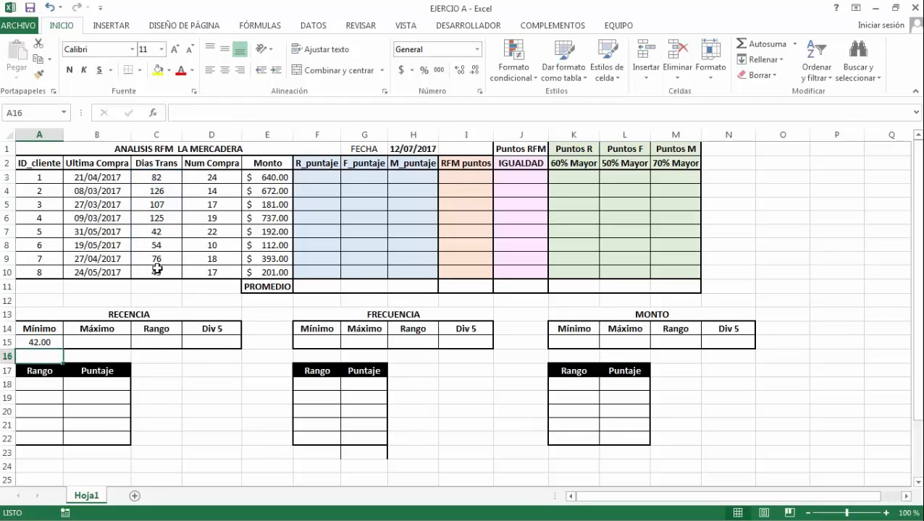
Enter =max(C3:C10) in B15 as the Máximo of the RECENCIA table.
{"action": "left_click", "coordinate": [107, 341]}
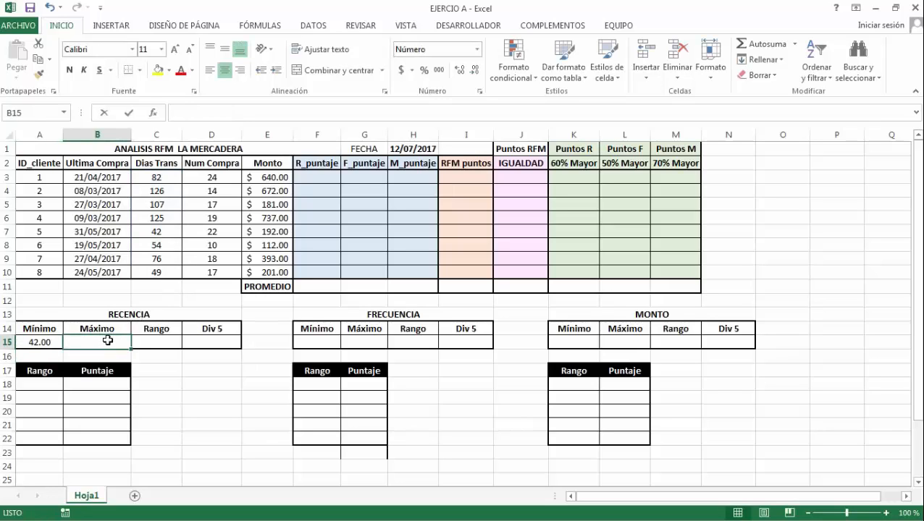
{"action": "type", "text": "=max)"}
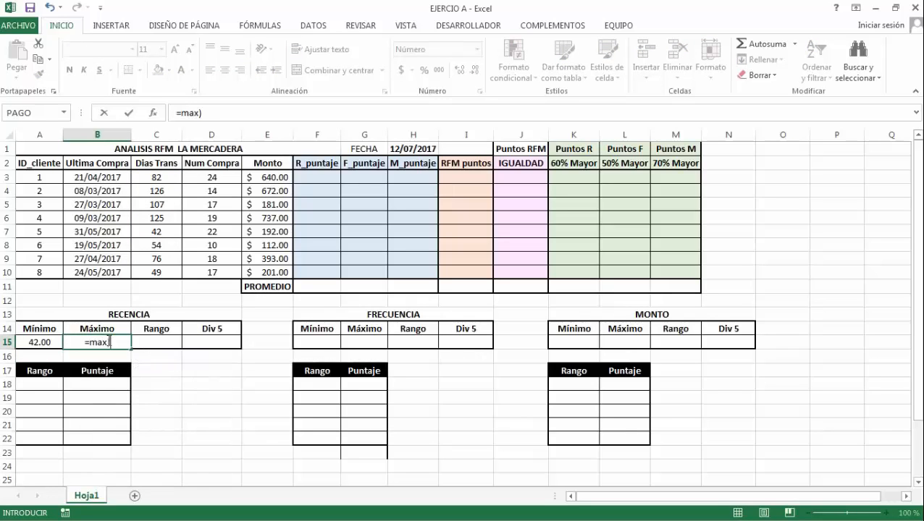
{"action": "key", "text": "BackSpace"}
{"action": "type", "text": "("}
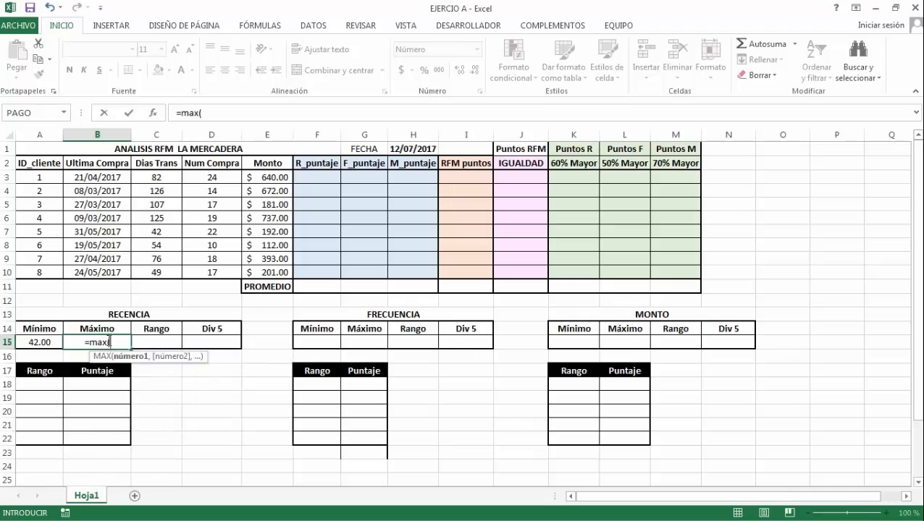
{"action": "left_click_drag", "start_coordinate": [156, 178], "coordinate": [160, 274]}
{"action": "type", "text": ")"}
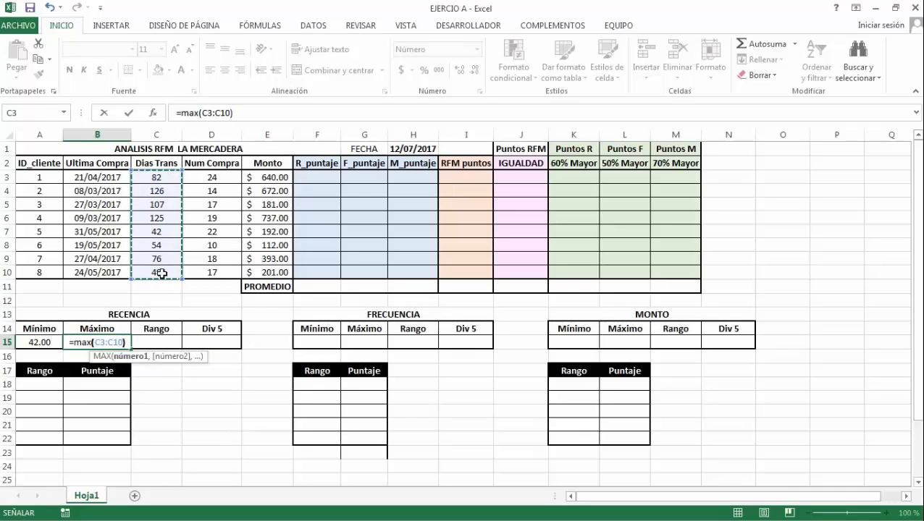
{"action": "key", "text": "Return"}
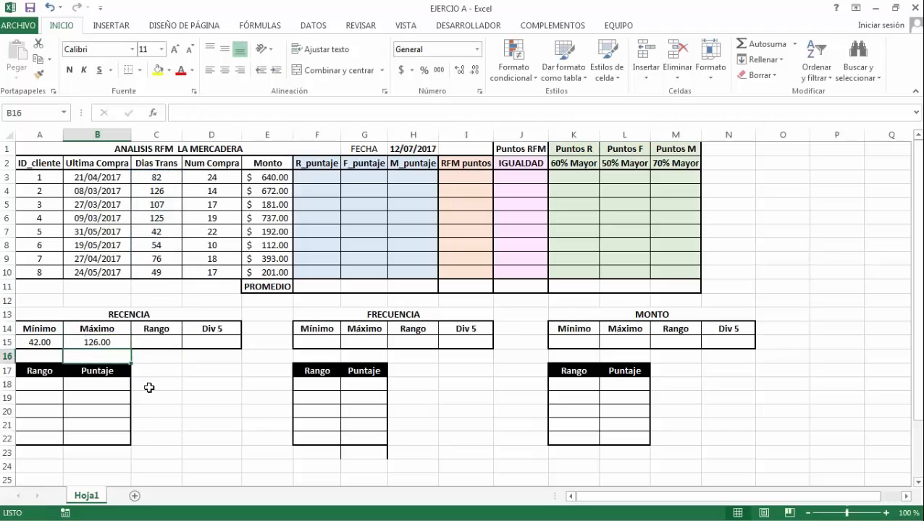
Enter =B15-A15 in C15 as the Rango of the RECENCIA table.
{"action": "left_click", "coordinate": [155, 343]}
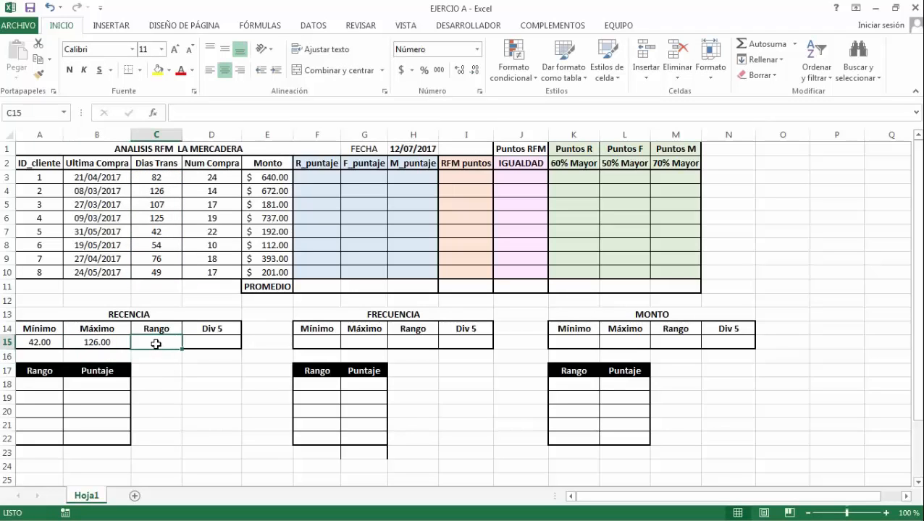
{"action": "type", "text": "="}
{"action": "left_click", "coordinate": [94, 342]}
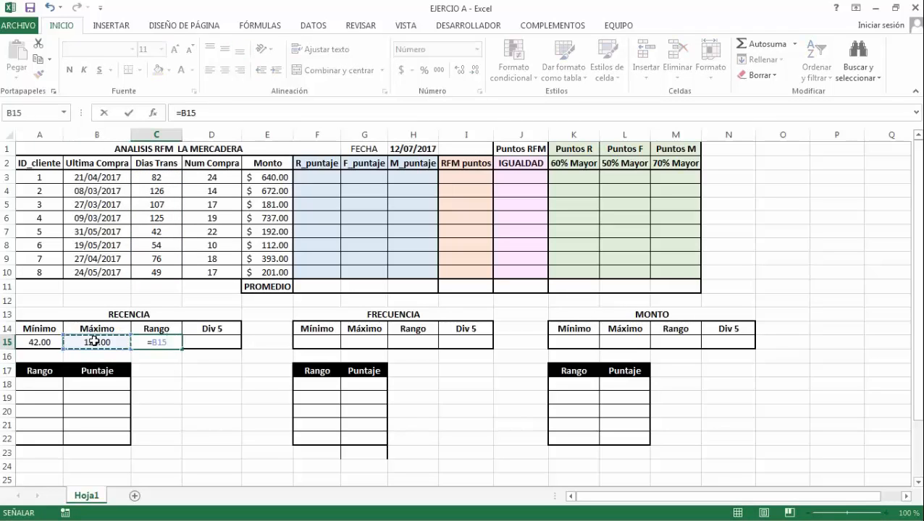
{"action": "type", "text": "-"}
{"action": "left_click", "coordinate": [41, 343]}
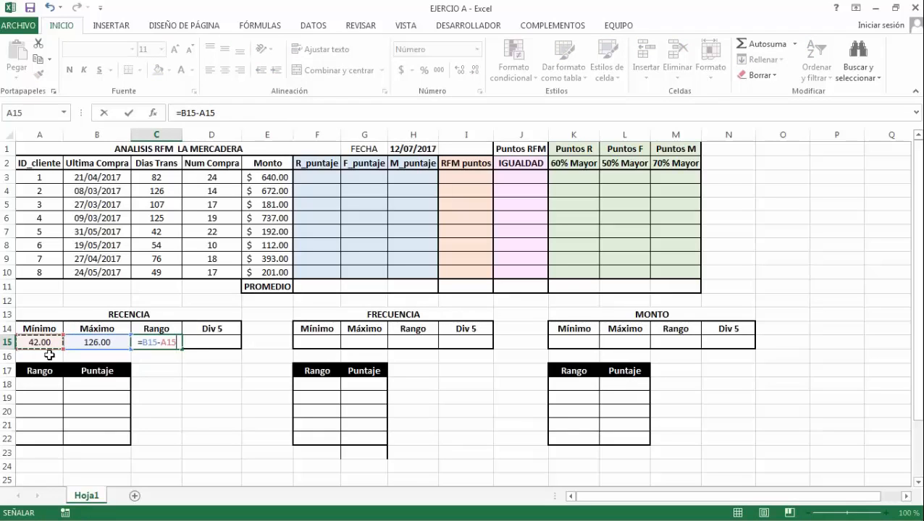
{"action": "key", "text": "Return"}
Enter =C15/5 in D15 as the Div 5 value of the RECENCIA table.
{"action": "left_click", "coordinate": [217, 344]}
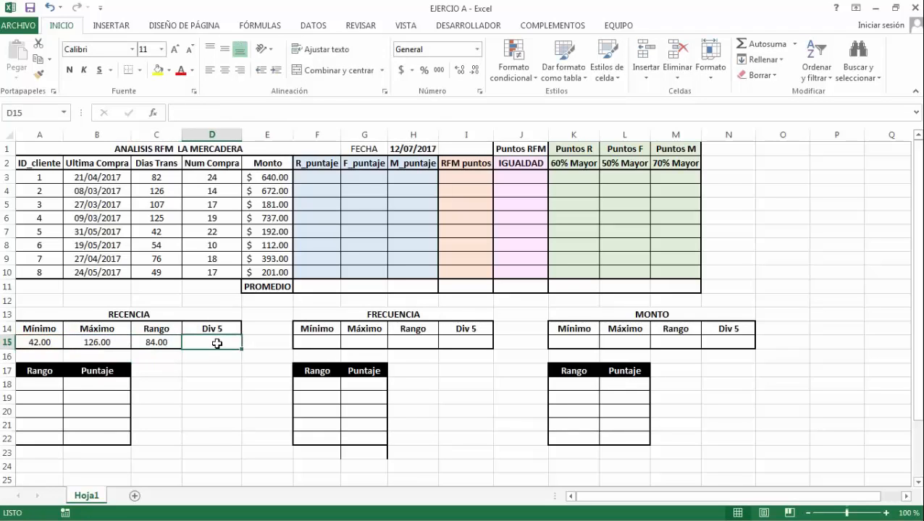
{"action": "type", "text": "="}
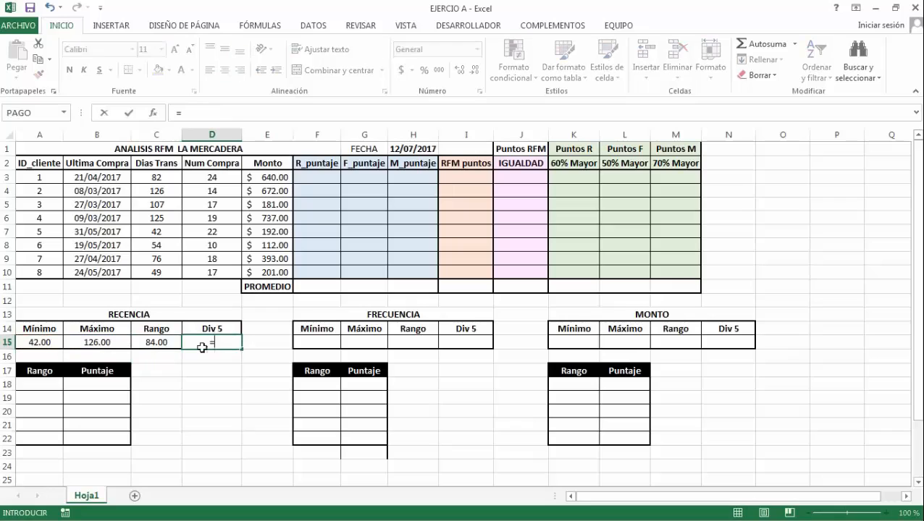
{"action": "left_click", "coordinate": [151, 347]}
{"action": "type", "text": "/"}
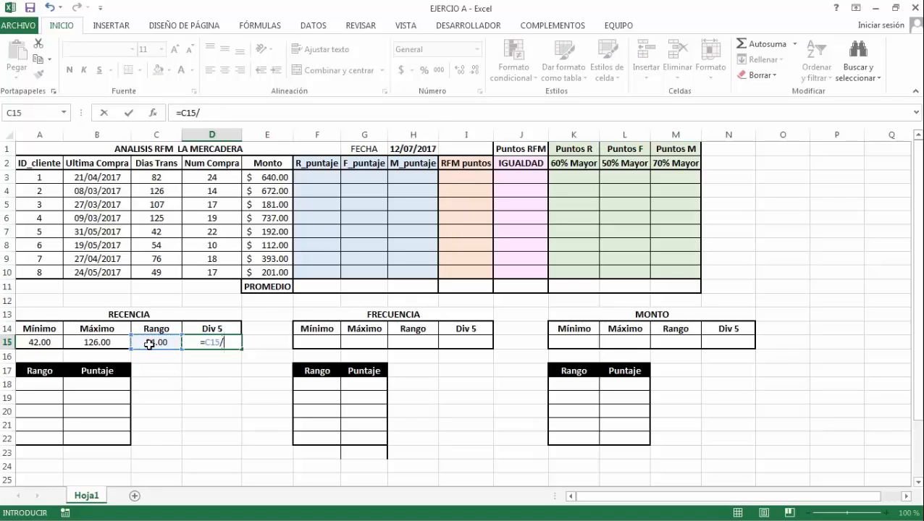
{"action": "type", "text": "5"}
{"action": "key", "text": "Return"}
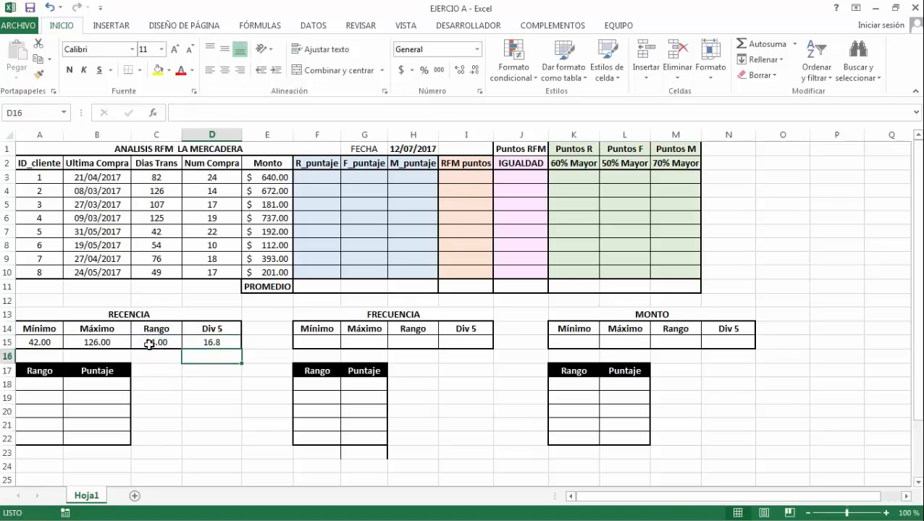
Enter =A15 in A18 as the first Rango value of the recency score table.
{"action": "left_click", "coordinate": [38, 384]}
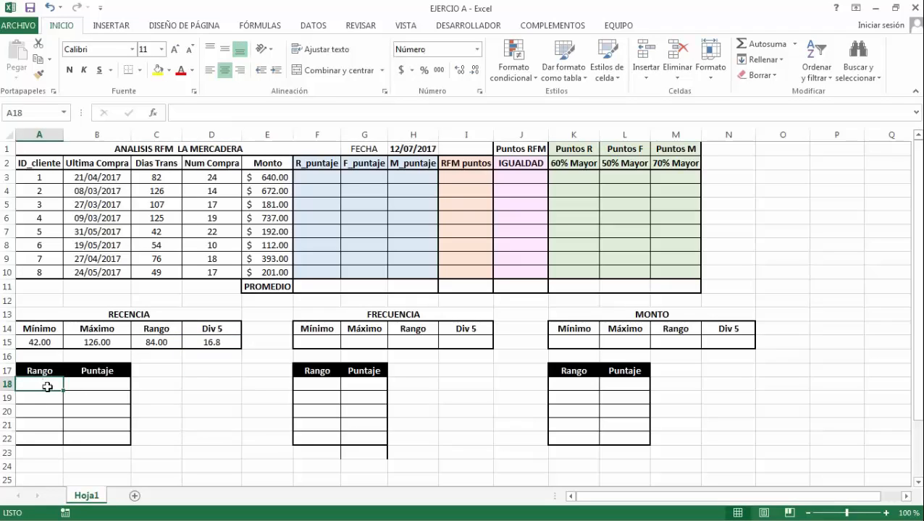
{"action": "left_click", "coordinate": [85, 370]}
{"action": "left_click", "coordinate": [85, 382]}
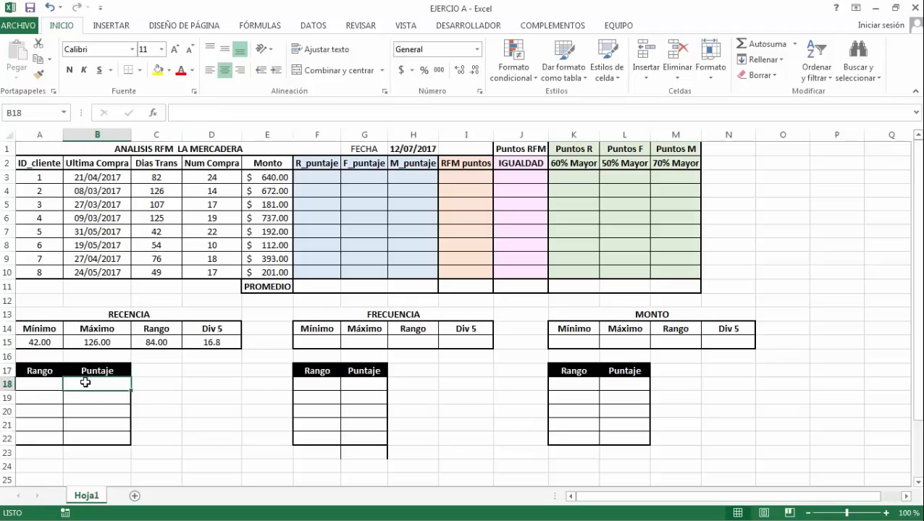
{"action": "left_click", "coordinate": [45, 382]}
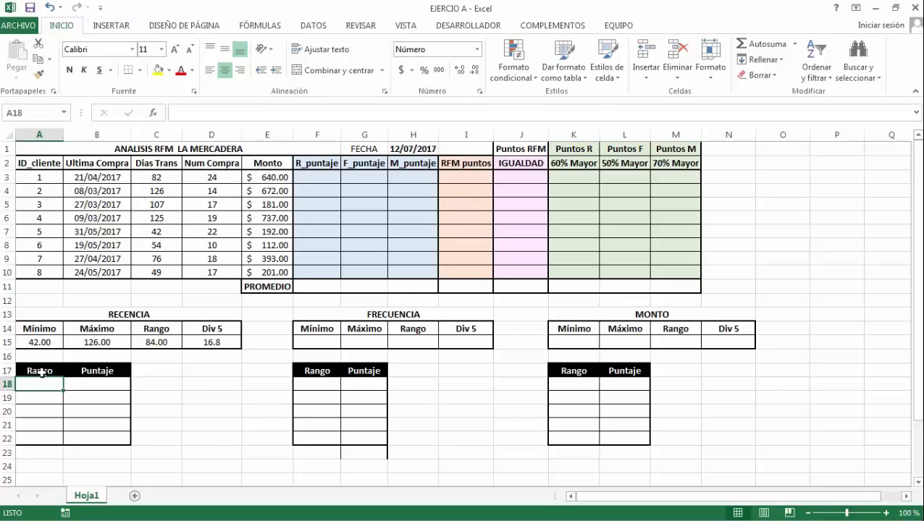
{"action": "type", "text": "="}
{"action": "left_click", "coordinate": [42, 342]}
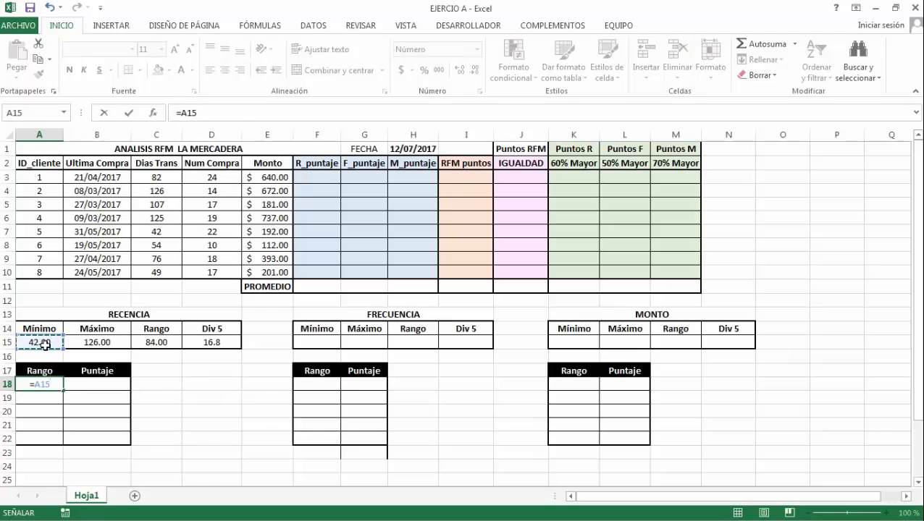
{"action": "key", "text": "Return"}
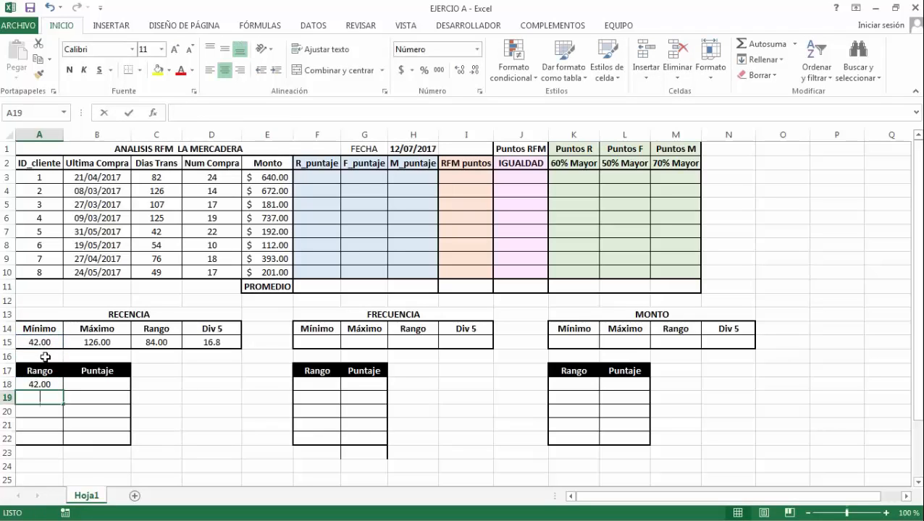
Enter =A18+$D$15 in A19 as the second Rango value, with an absolute reference to the Div 5 cell.
{"action": "type", "text": "="}
{"action": "left_click", "coordinate": [48, 379]}
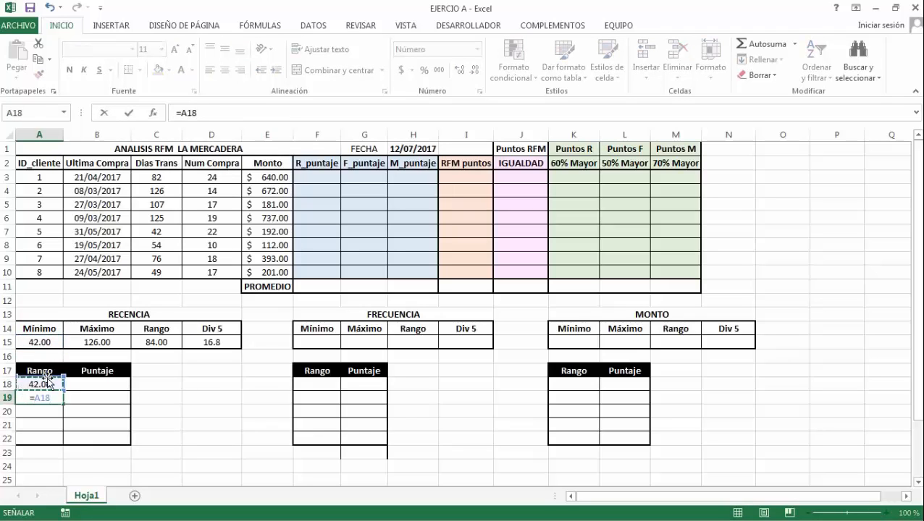
{"action": "type", "text": "+"}
{"action": "left_click", "coordinate": [196, 340]}
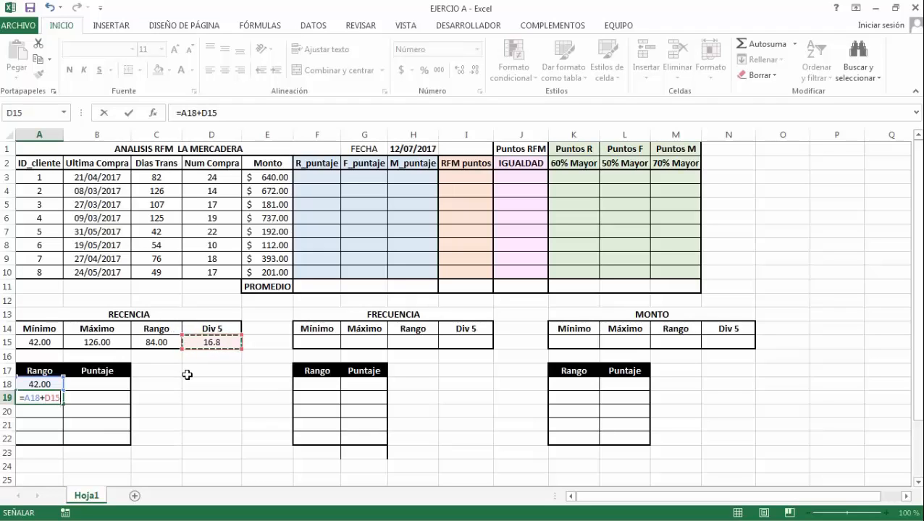
{"action": "key", "text": "F4"}
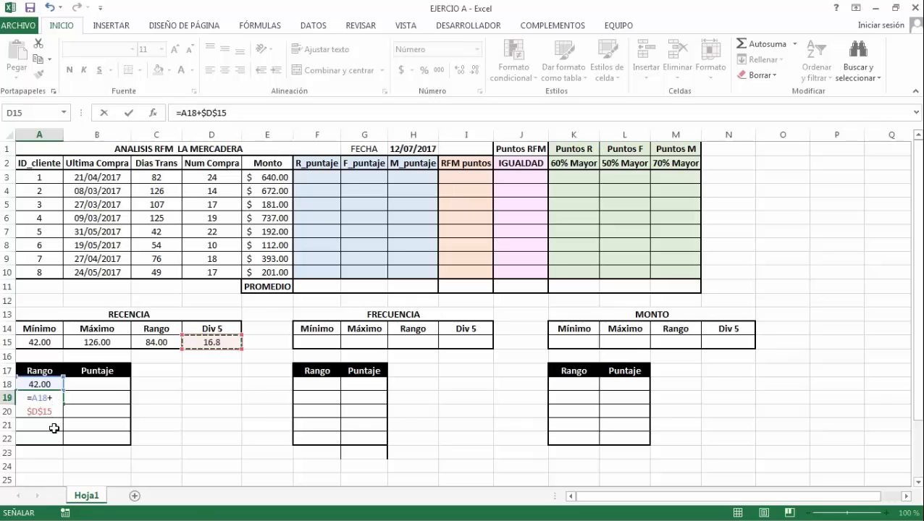
{"action": "key", "text": "ctrl+Return"}
Copy the Rango formula from A19 and paste it as formulas over A20:A22.
{"action": "key", "text": "ctrl+c"}
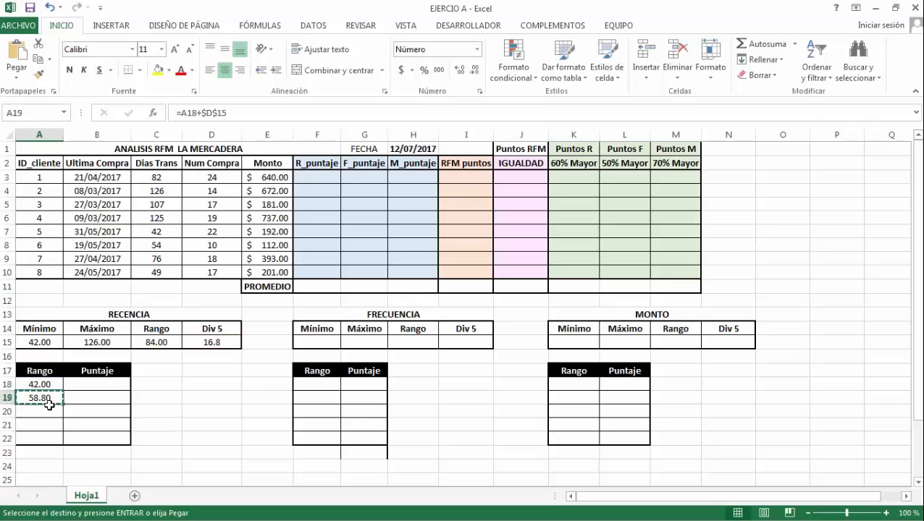
{"action": "left_click_drag", "start_coordinate": [46, 407], "coordinate": [41, 438]}
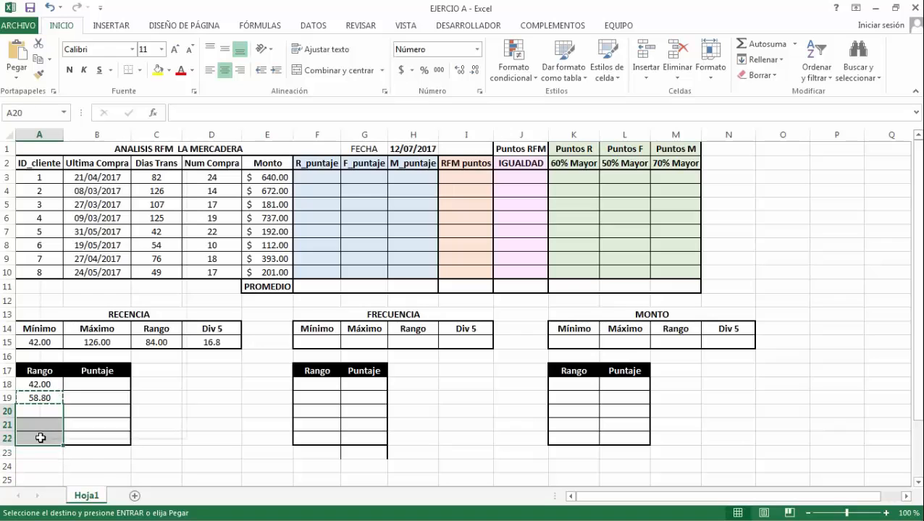
{"action": "right_click", "coordinate": [42, 437]}
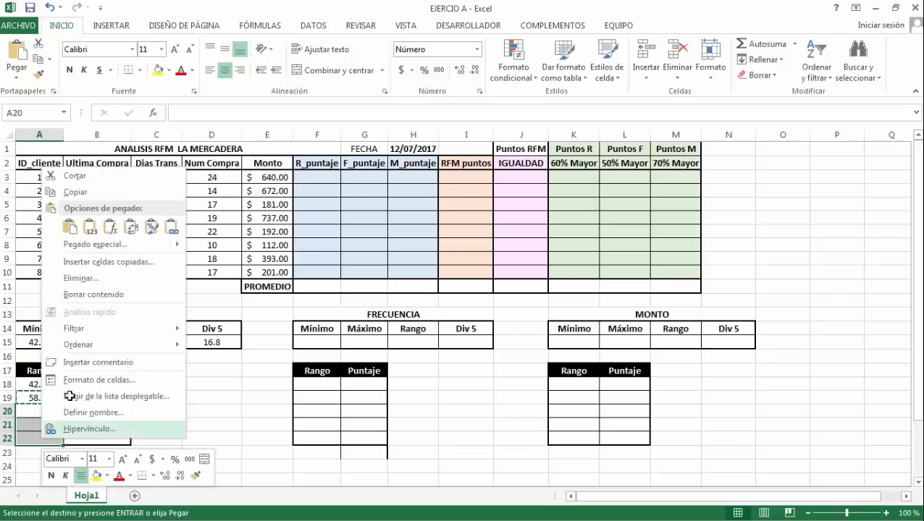
{"action": "left_click", "coordinate": [110, 228]}
Fill the recency Puntaje cells B18:B22 with the descending scores 5, 4, 3, 2 and 1.
{"action": "left_click", "coordinate": [97, 411]}
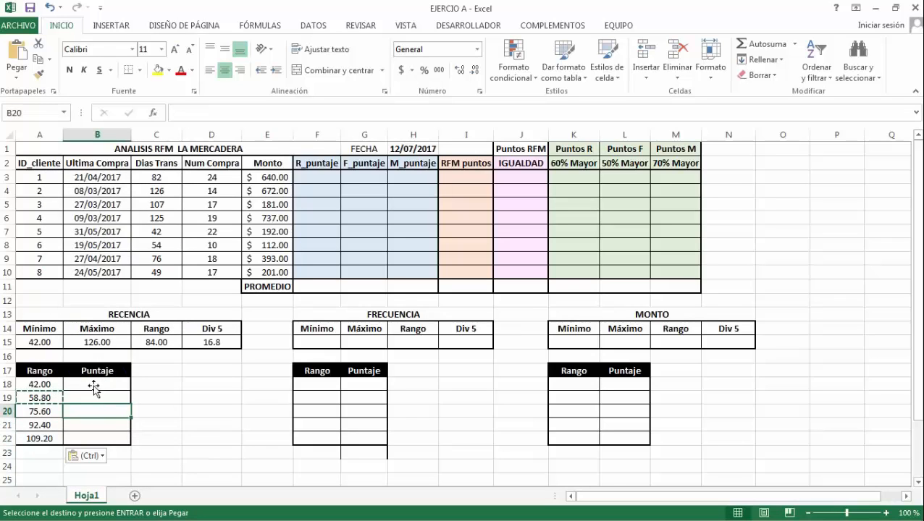
{"action": "left_click", "coordinate": [97, 385]}
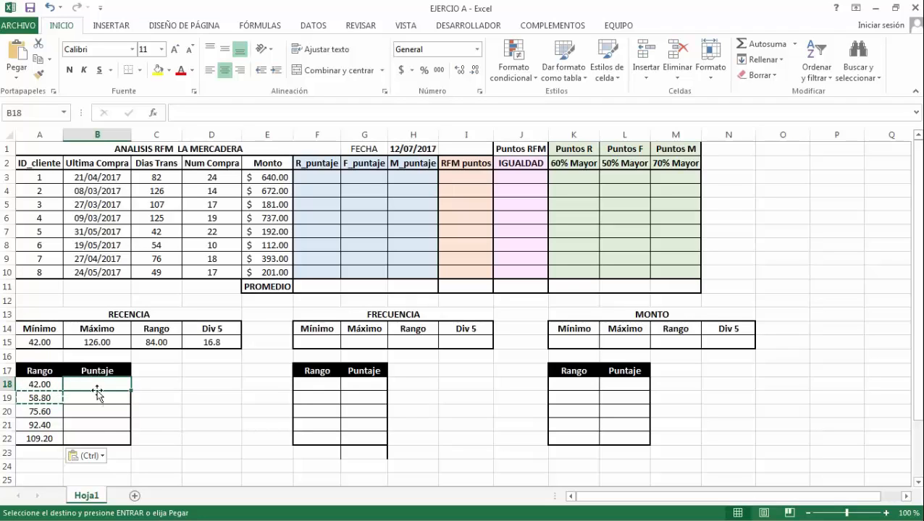
{"action": "type", "text": "5"}
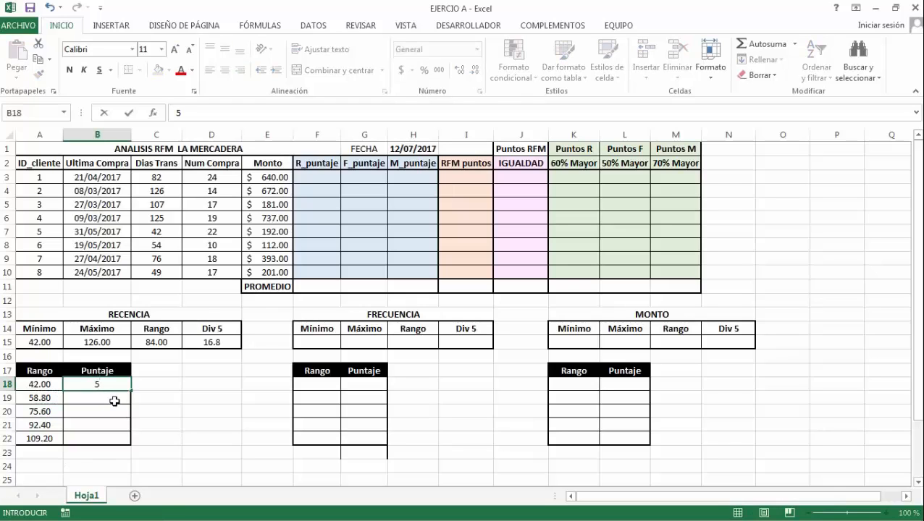
{"action": "left_click", "coordinate": [115, 401]}
{"action": "type", "text": "4"}
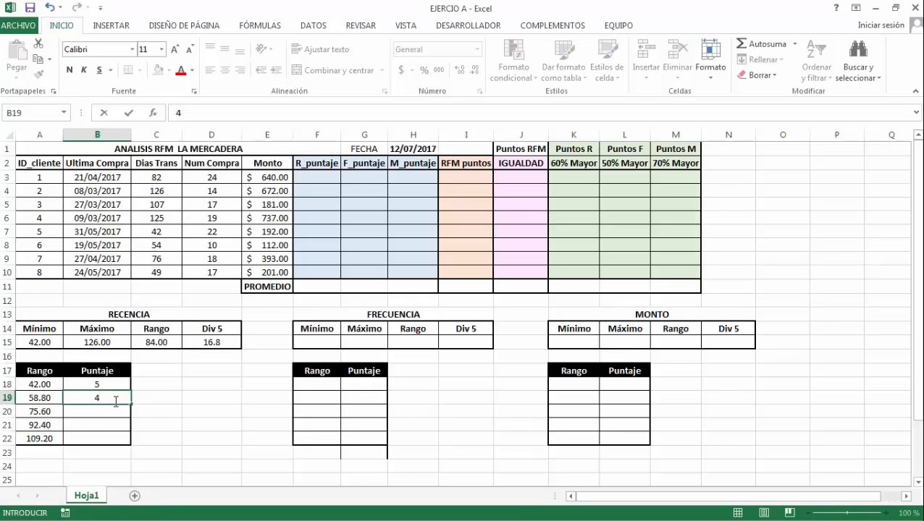
{"action": "key", "text": "Return"}
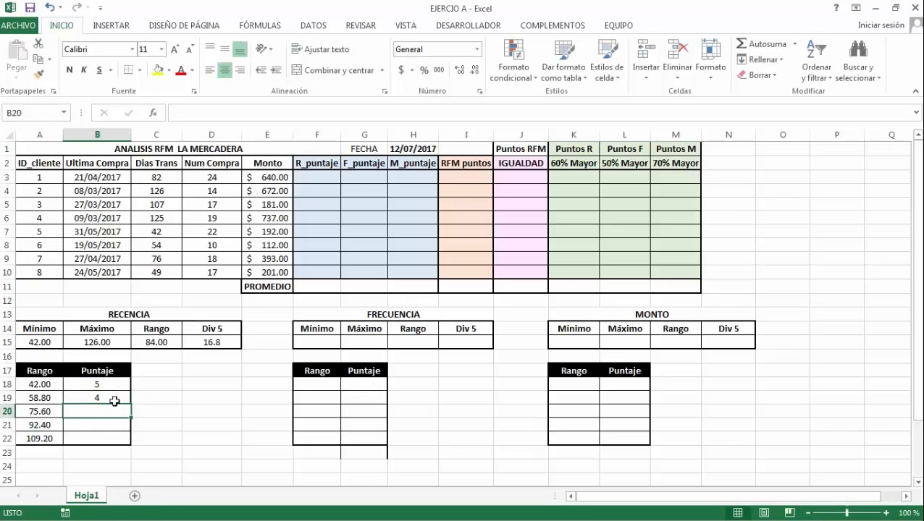
{"action": "type", "text": "3"}
{"action": "key", "text": "Return"}
{"action": "type", "text": "2"}
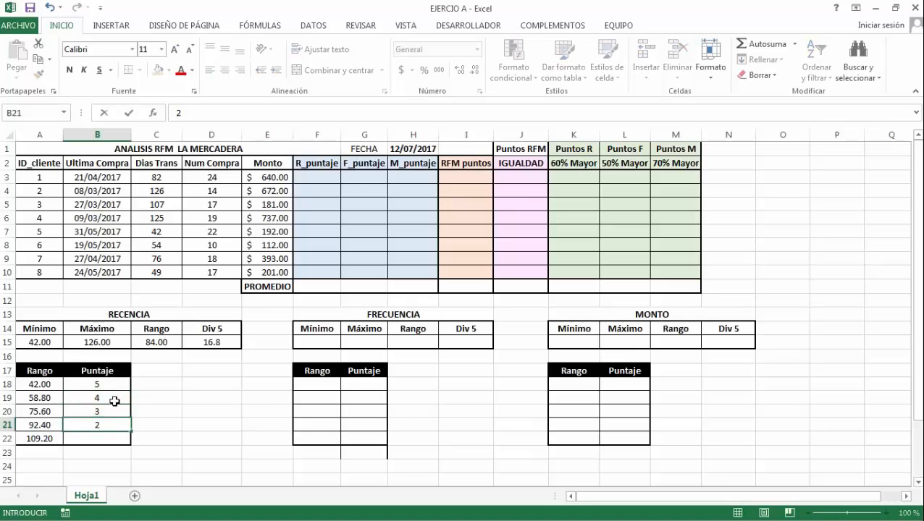
{"action": "key", "text": "Return"}
{"action": "type", "text": "1"}
{"action": "left_click", "coordinate": [132, 423]}
{"action": "key", "text": "Right"}
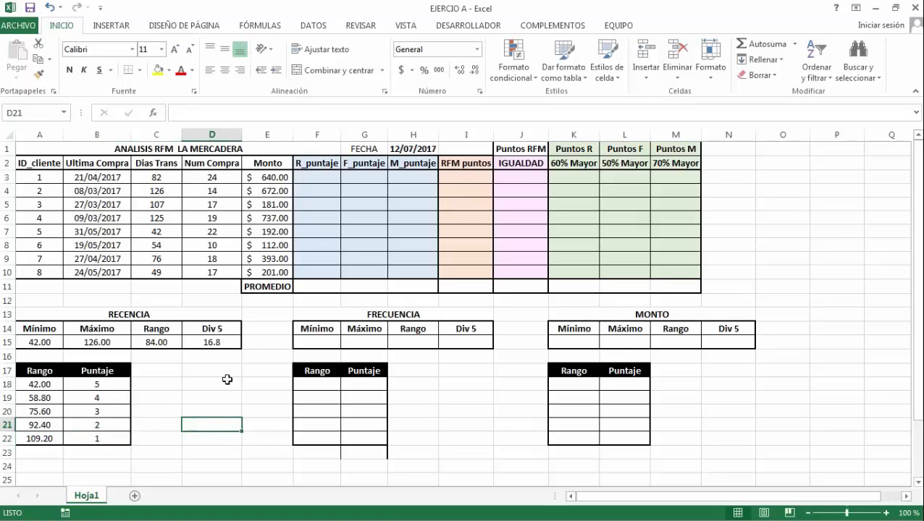
Enter =min(D3:D10) in F15 as the Mínimo of the FRECUENCIA table.
{"action": "left_click", "coordinate": [318, 341]}
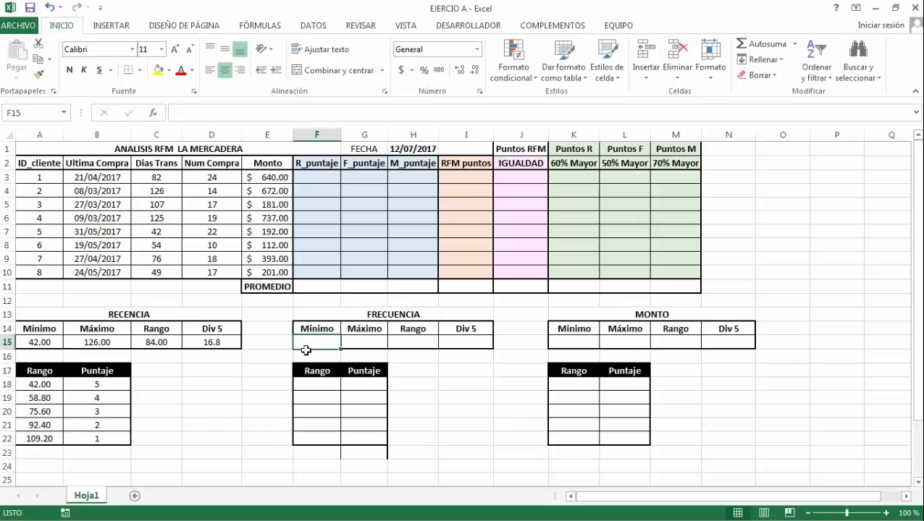
{"action": "type", "text": "=min"}
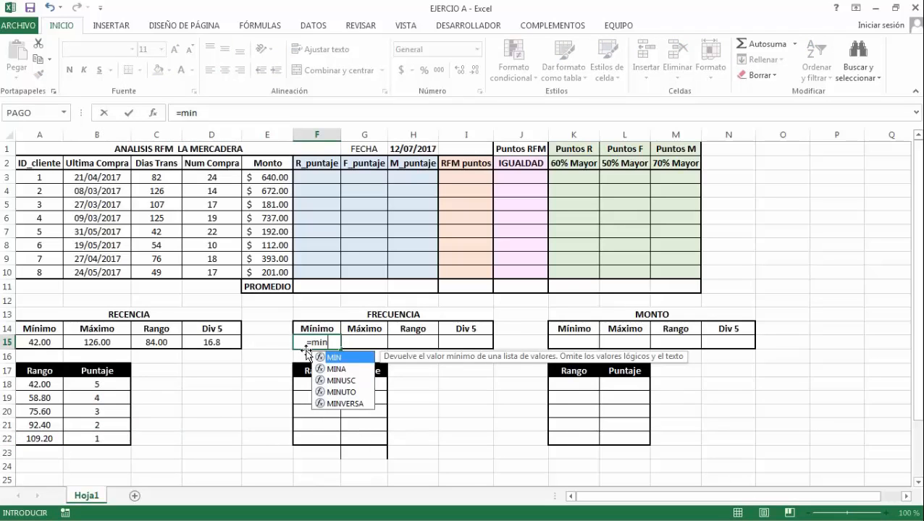
{"action": "type", "text": "("}
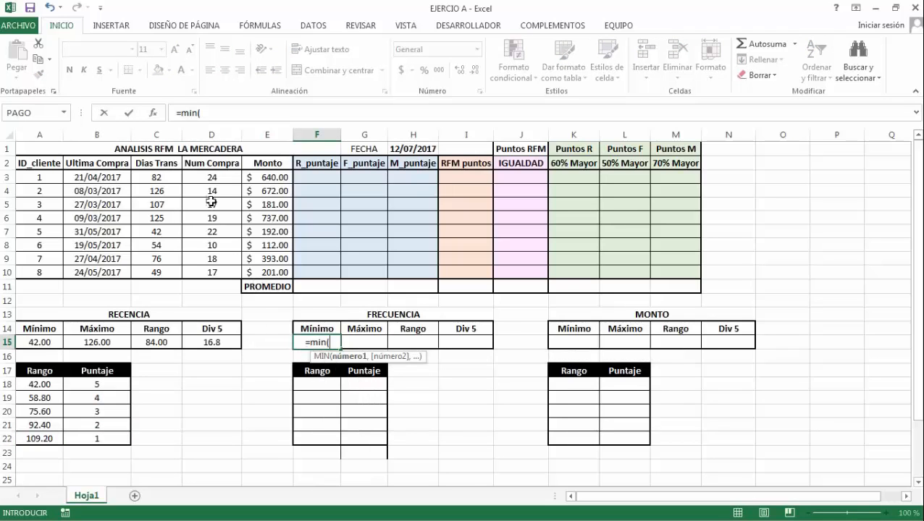
{"action": "left_click_drag", "start_coordinate": [210, 179], "coordinate": [204, 273]}
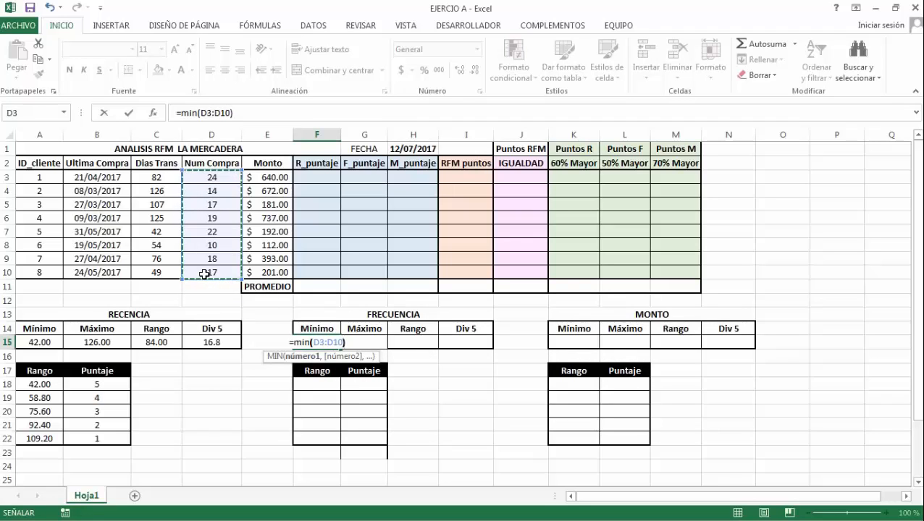
{"action": "key", "text": "Return"}
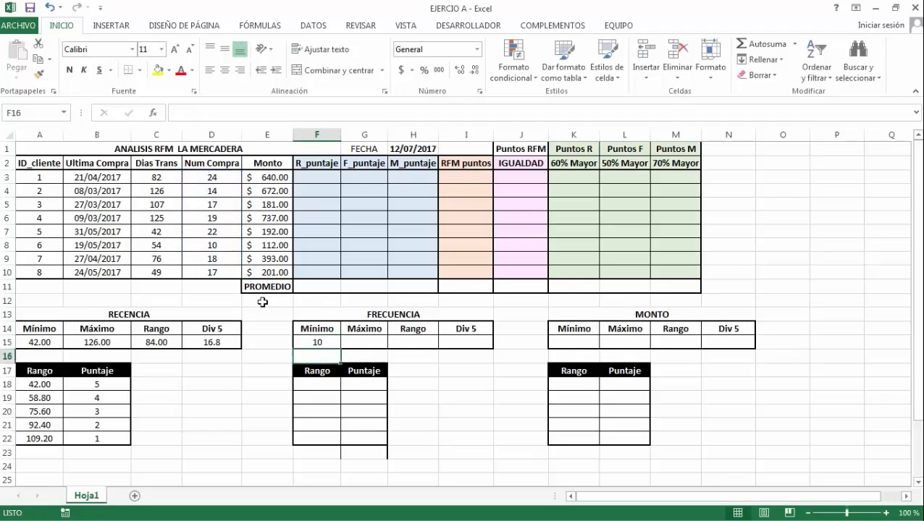
Enter =max(D3:D10) in G15 as the Máximo of the FRECUENCIA table.
{"action": "left_click", "coordinate": [363, 344]}
{"action": "type", "text": "="}
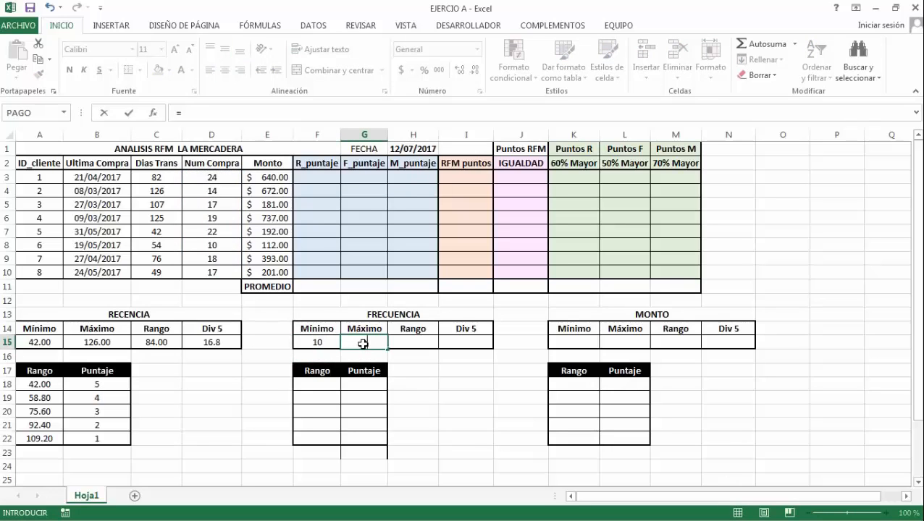
{"action": "type", "text": "max("}
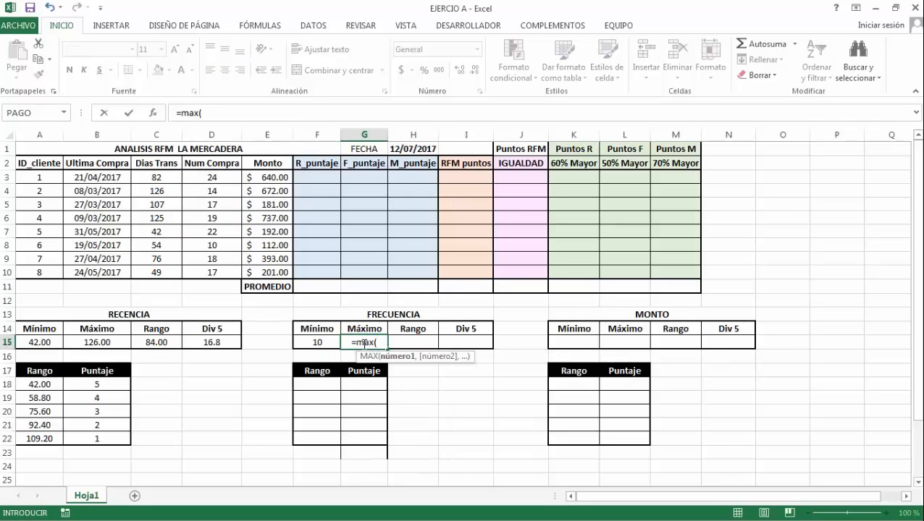
{"action": "left_click_drag", "start_coordinate": [216, 178], "coordinate": [196, 270]}
{"action": "key", "text": "Return"}
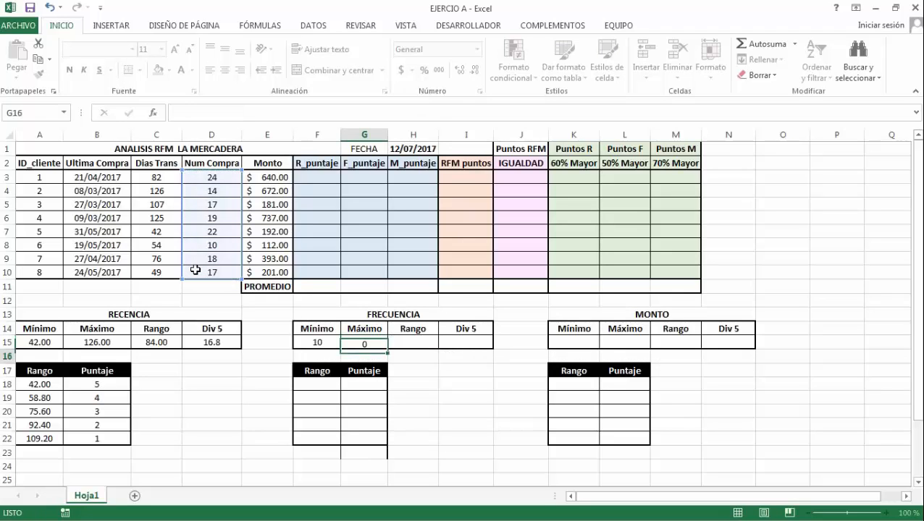
Enter =G15-F15 in H15 as the Rango of the FRECUENCIA table.
{"action": "left_click", "coordinate": [402, 344]}
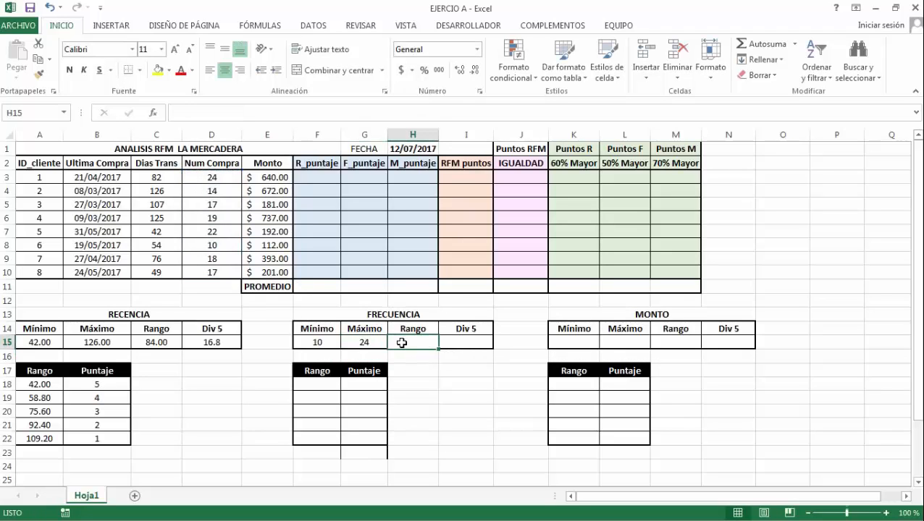
{"action": "type", "text": "="}
{"action": "left_click", "coordinate": [354, 343]}
{"action": "type", "text": "-"}
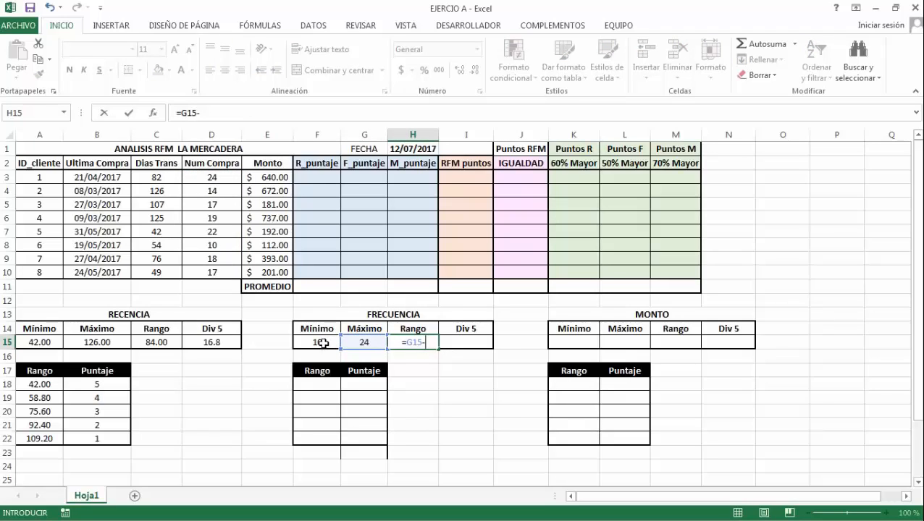
{"action": "left_click", "coordinate": [323, 343]}
{"action": "key", "text": "Return"}
Enter =H15/5 in I15 as the Div 5 value of the FRECUENCIA table.
{"action": "left_click", "coordinate": [452, 337]}
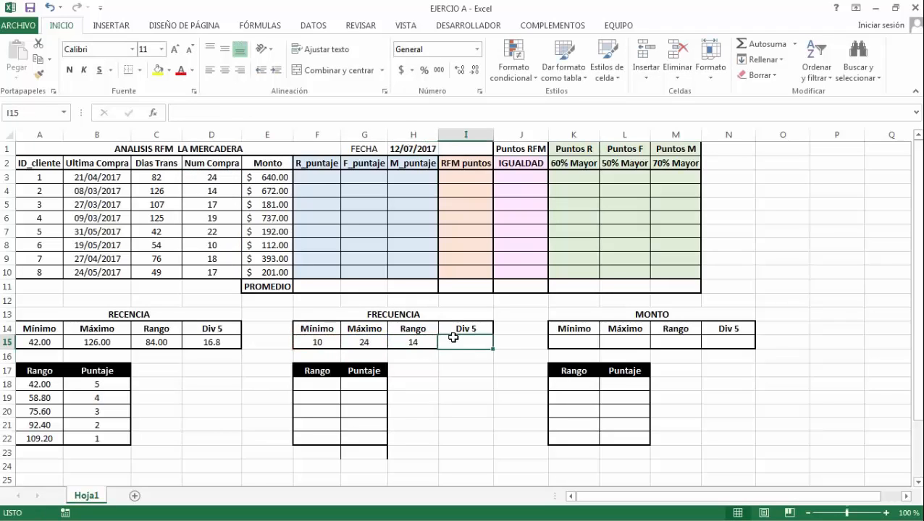
{"action": "type", "text": "="}
{"action": "left_click", "coordinate": [404, 343]}
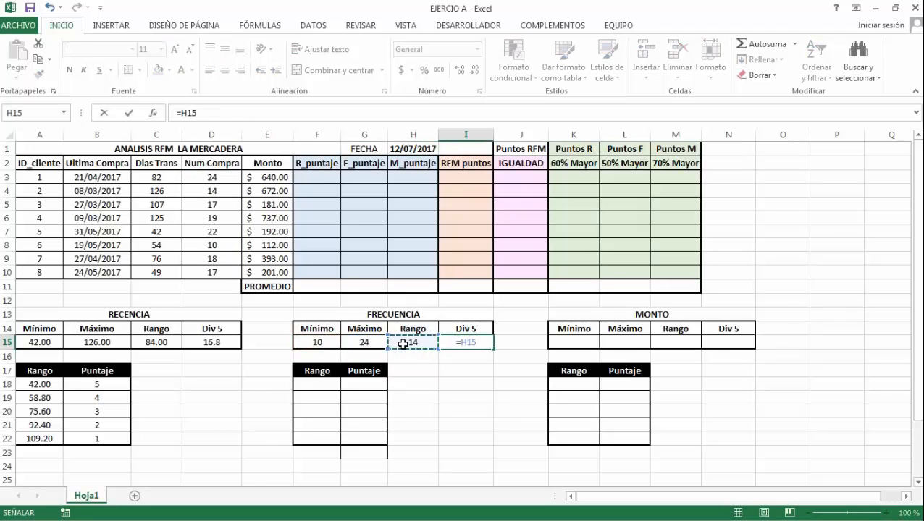
{"action": "type", "text": "/"}
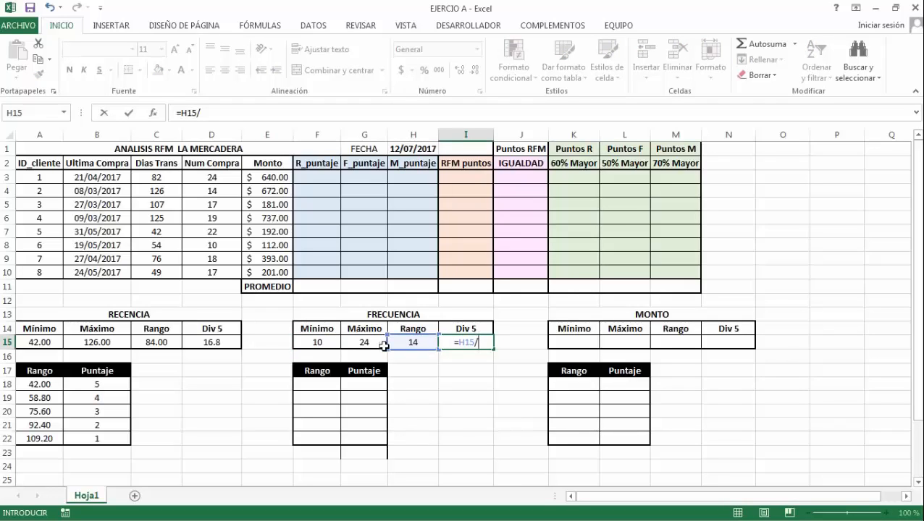
{"action": "type", "text": "5"}
{"action": "key", "text": "Return"}
Enter =F15 in F18 as the first Rango value of the frequency score table.
{"action": "left_click", "coordinate": [334, 384]}
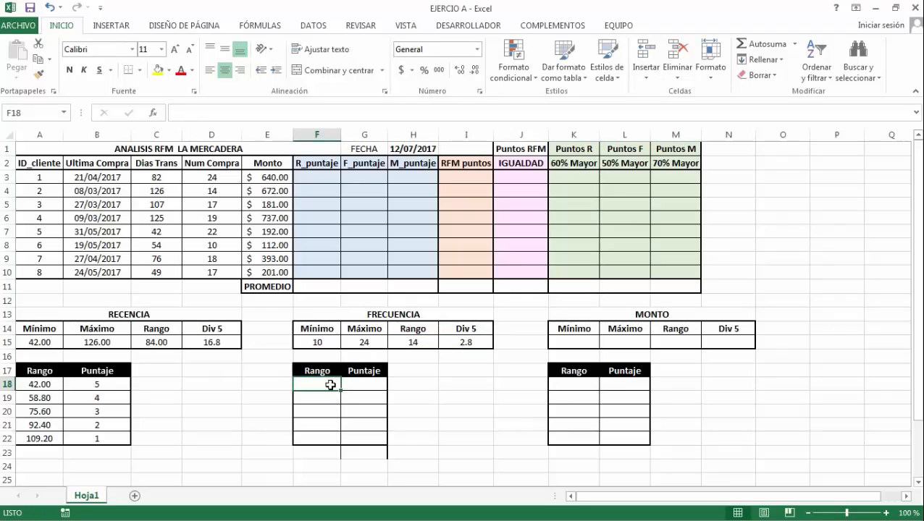
{"action": "type", "text": "="}
{"action": "left_click", "coordinate": [324, 345]}
{"action": "key", "text": "Return"}
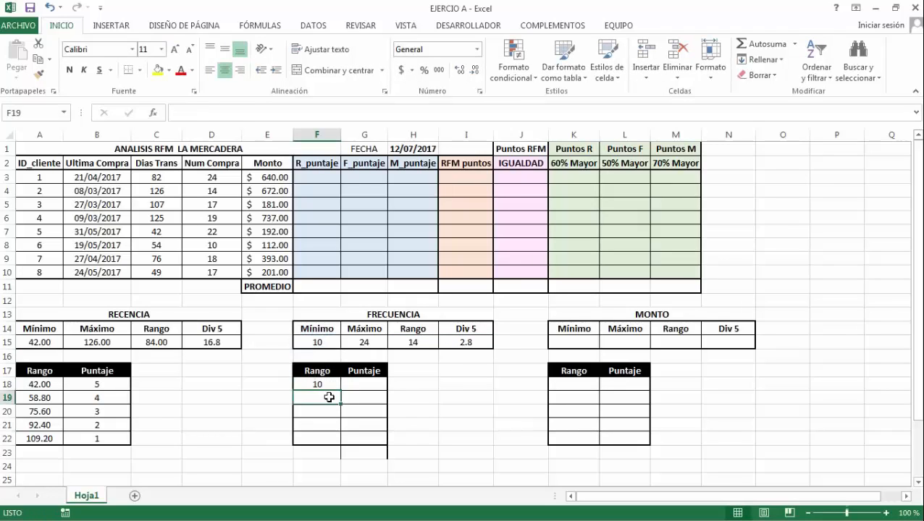
Enter =F18+$I$15 in F19 as the second Rango value of the frequency score table.
{"action": "type", "text": "="}
{"action": "left_click", "coordinate": [318, 382]}
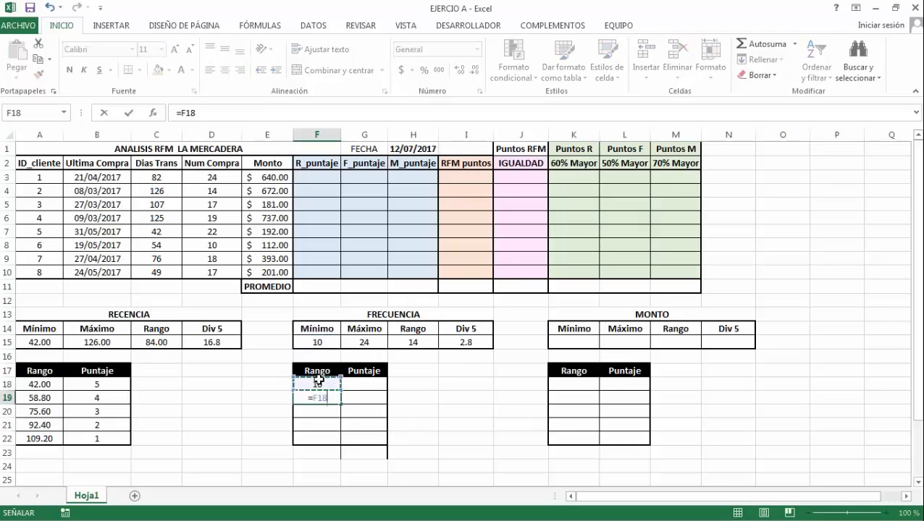
{"action": "type", "text": "+"}
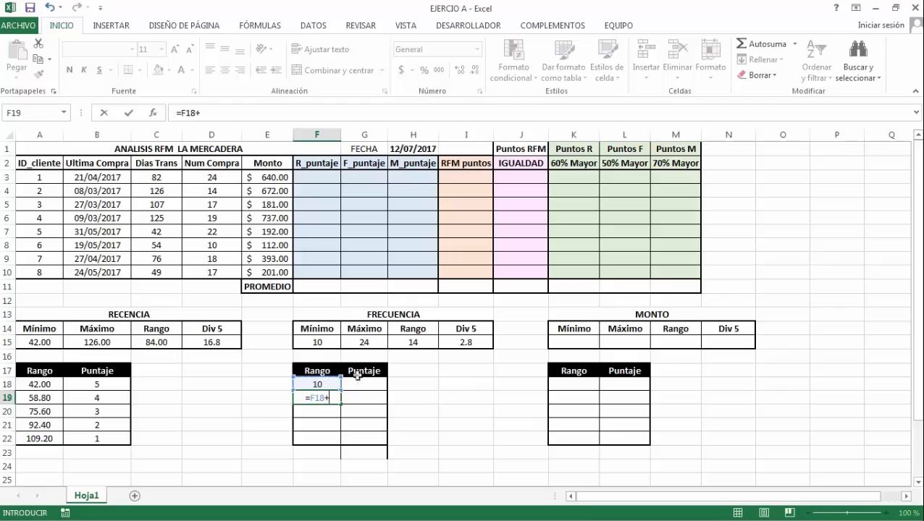
{"action": "left_click", "coordinate": [463, 342]}
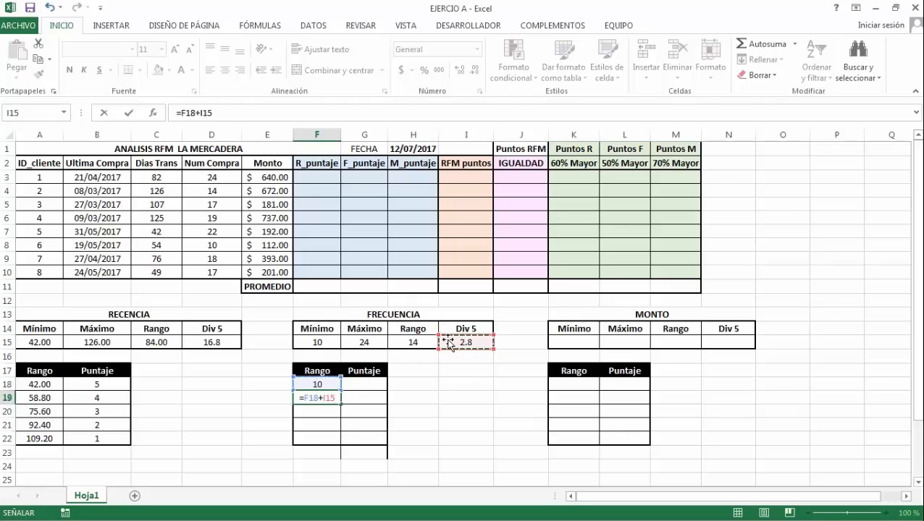
{"action": "key", "text": "F4"}
{"action": "key", "text": "ctrl+Return"}
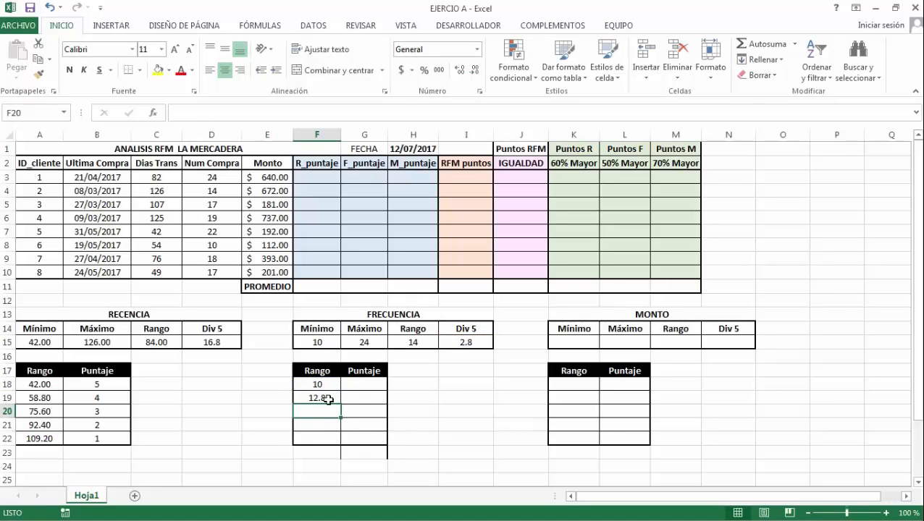
Copy the Rango formula from F19 and paste it as formulas down through F22.
{"action": "key", "text": "ctrl+c"}
{"action": "left_click_drag", "start_coordinate": [317, 411], "coordinate": [316, 439]}
{"action": "right_click", "coordinate": [319, 430]}
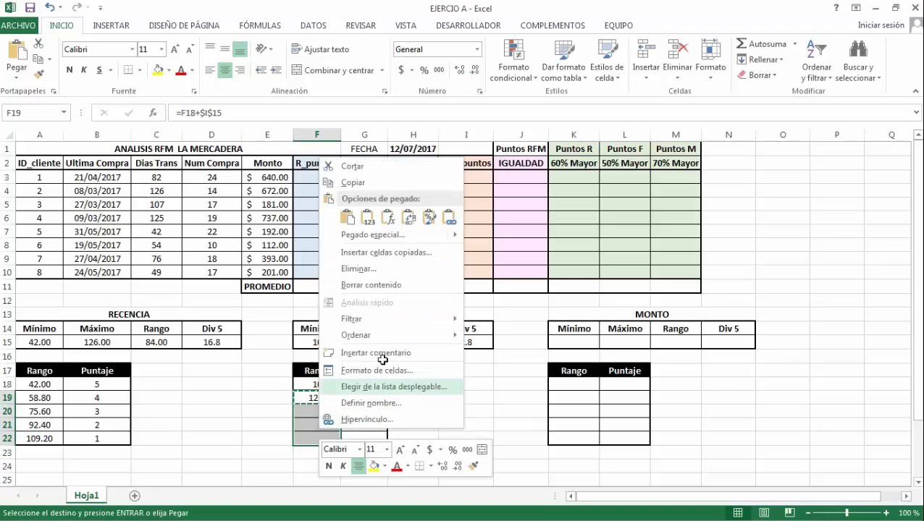
{"action": "left_click", "coordinate": [391, 222]}
Fill the frequency Puntaje cells G18:G22 with the ascending scores 1, 2, 3, 4 and 5.
{"action": "left_click", "coordinate": [371, 383]}
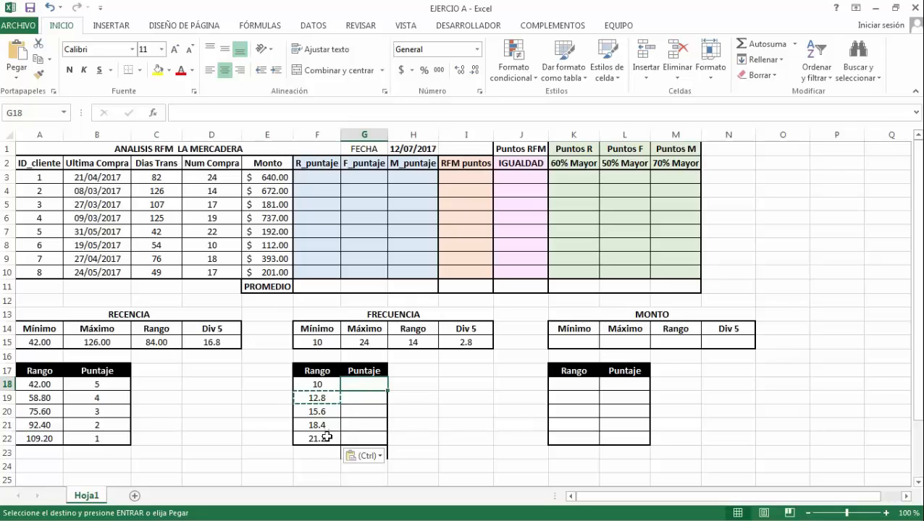
{"action": "type", "text": "1"}
{"action": "key", "text": "Return"}
{"action": "type", "text": "2"}
{"action": "key", "text": "Return"}
{"action": "type", "text": "3"}
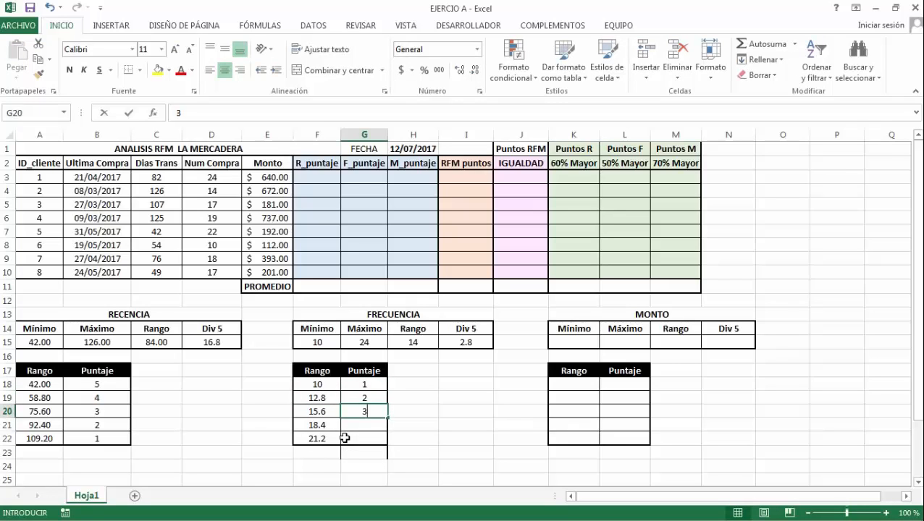
{"action": "key", "text": "Return"}
{"action": "type", "text": "4"}
{"action": "key", "text": "Return"}
{"action": "type", "text": "5"}
{"action": "key", "text": "Return"}
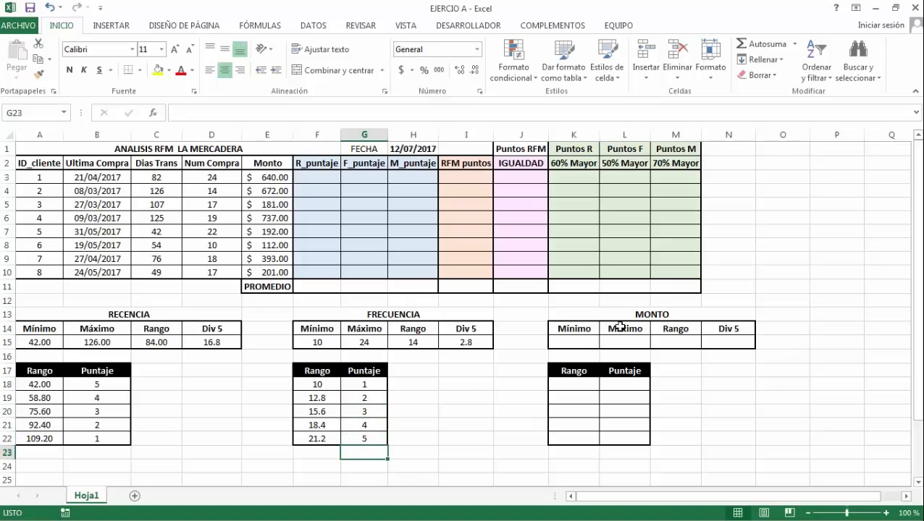
Enter =min(E3:E10) in K15 as the Mínimo of the MONTO table.
{"action": "left_click", "coordinate": [585, 383]}
{"action": "left_click", "coordinate": [580, 342]}
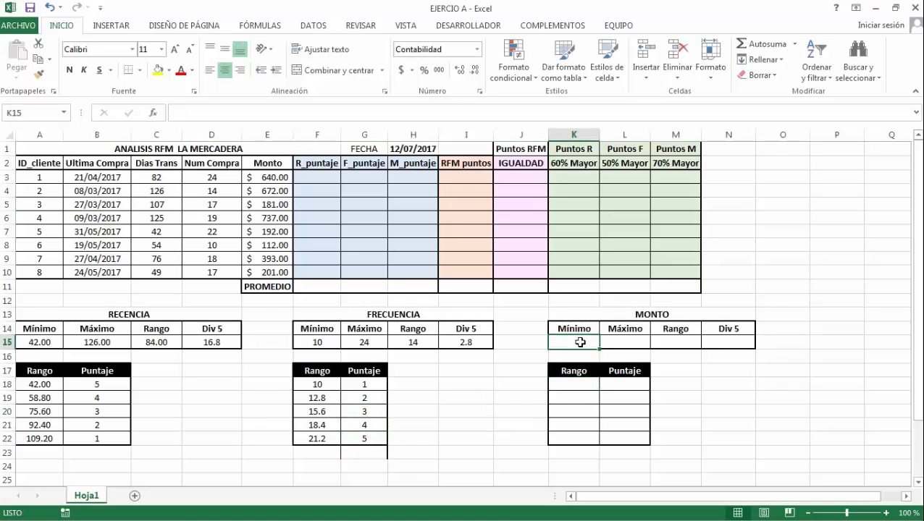
{"action": "type", "text": "="}
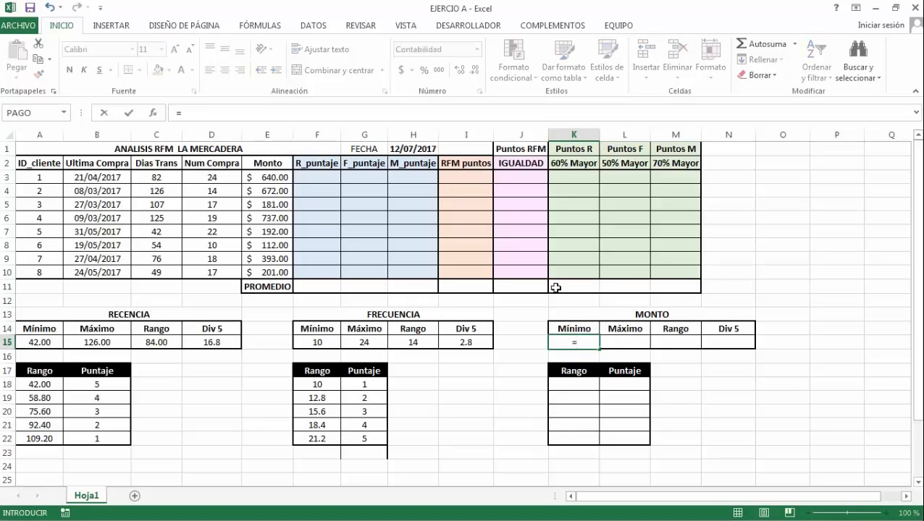
{"action": "type", "text": "min("}
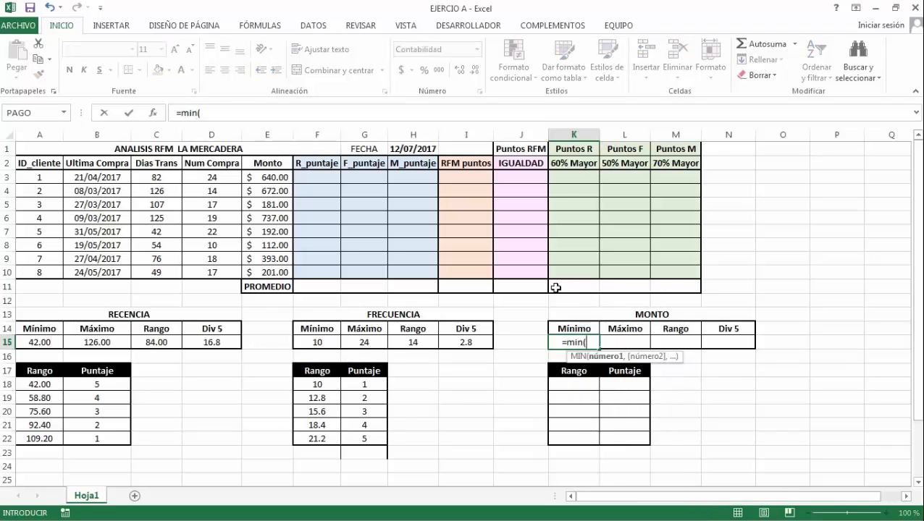
{"action": "left_click_drag", "start_coordinate": [265, 178], "coordinate": [270, 273]}
{"action": "key", "text": "Return"}
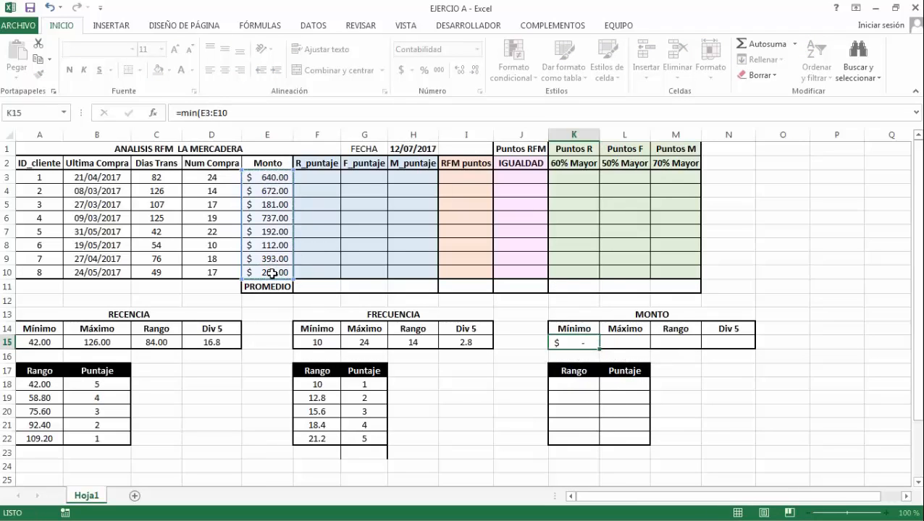
Enter =max(E3:E10) in L15 as the Máximo of the MONTO table.
{"action": "left_click", "coordinate": [627, 339]}
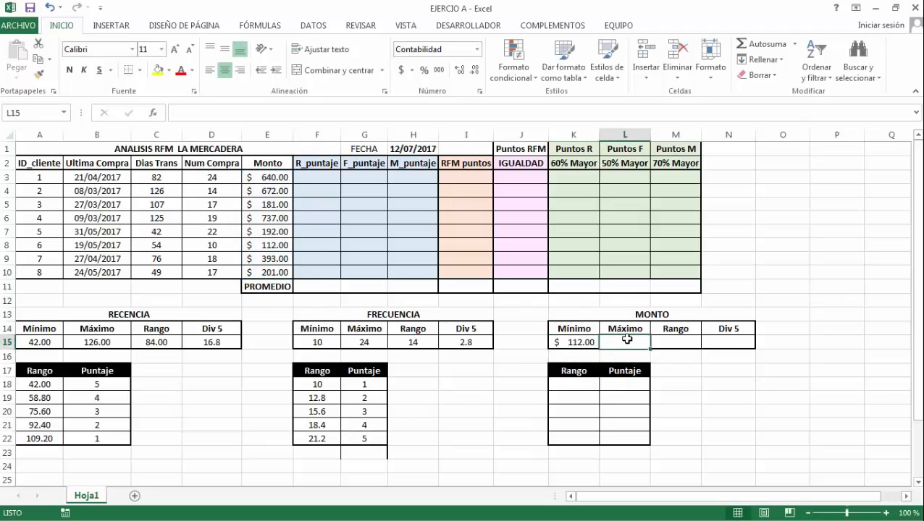
{"action": "type", "text": "=max"}
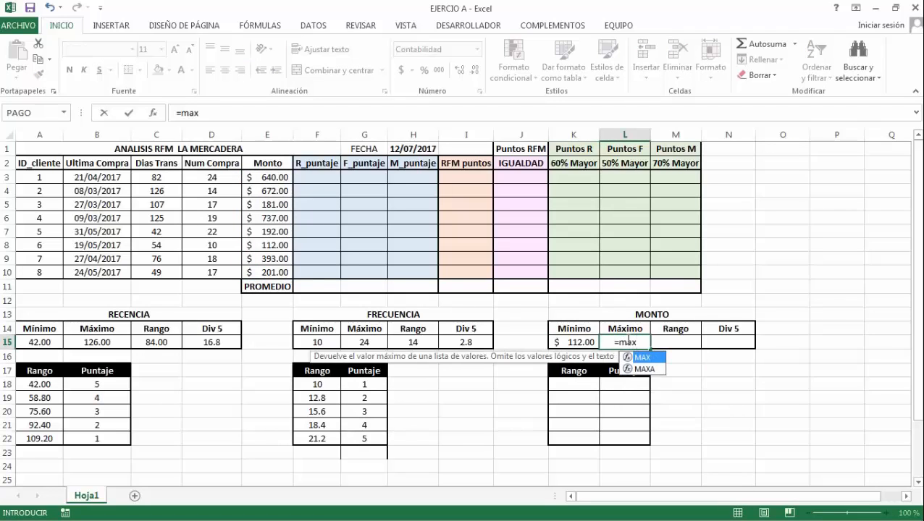
{"action": "type", "text": "("}
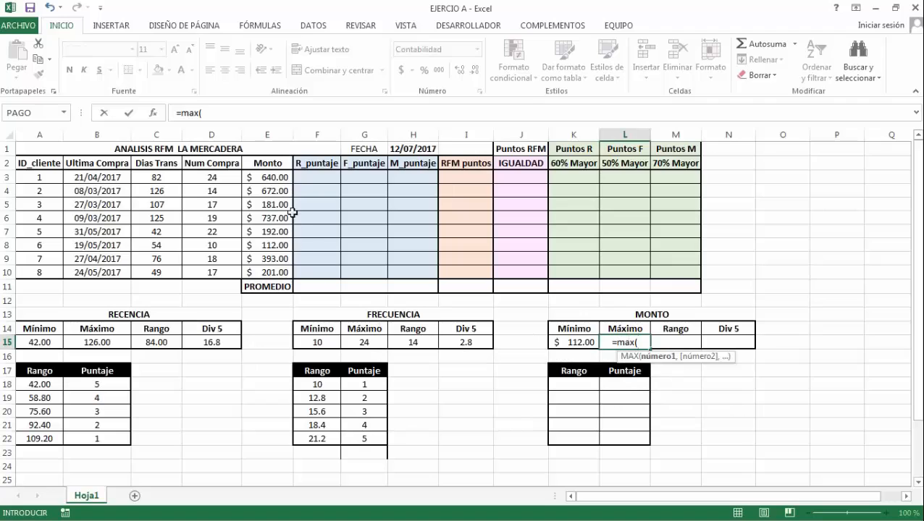
{"action": "left_click_drag", "start_coordinate": [268, 177], "coordinate": [257, 272]}
{"action": "type", "text": ")"}
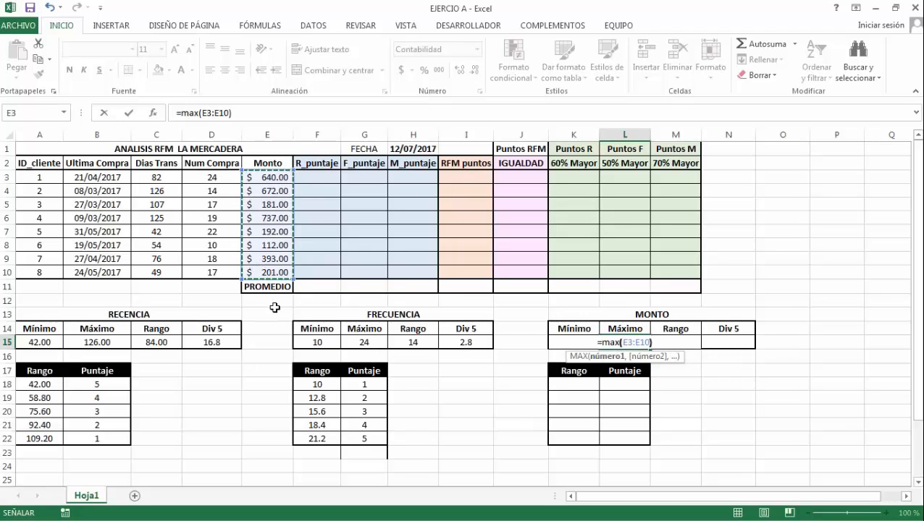
{"action": "key", "text": "Return"}
Enter =L15-K15 in M15 as the Rango of the MONTO table.
{"action": "left_click", "coordinate": [687, 342]}
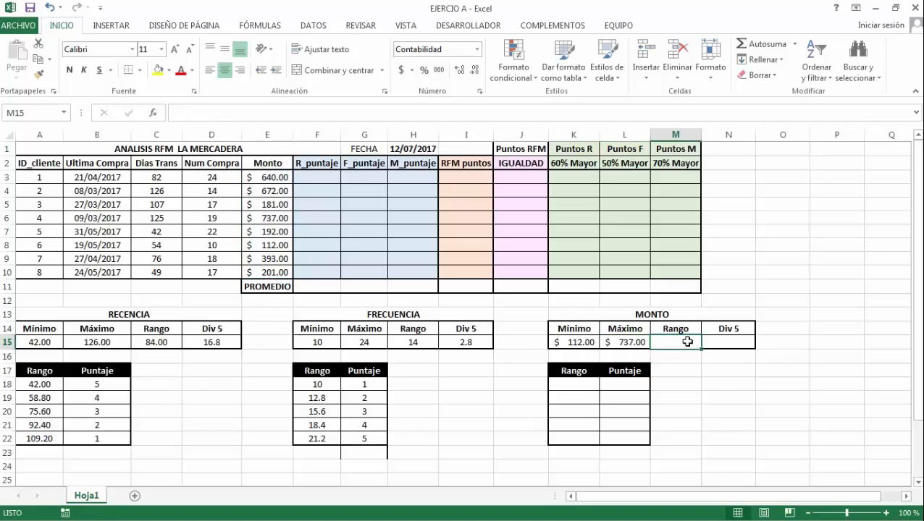
{"action": "type", "text": "="}
{"action": "left_click", "coordinate": [628, 342]}
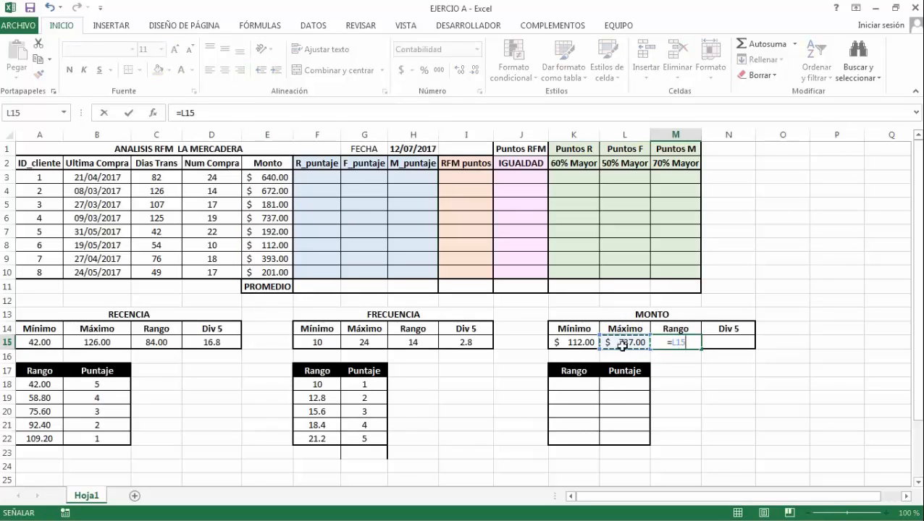
{"action": "type", "text": "-"}
{"action": "left_click", "coordinate": [573, 343]}
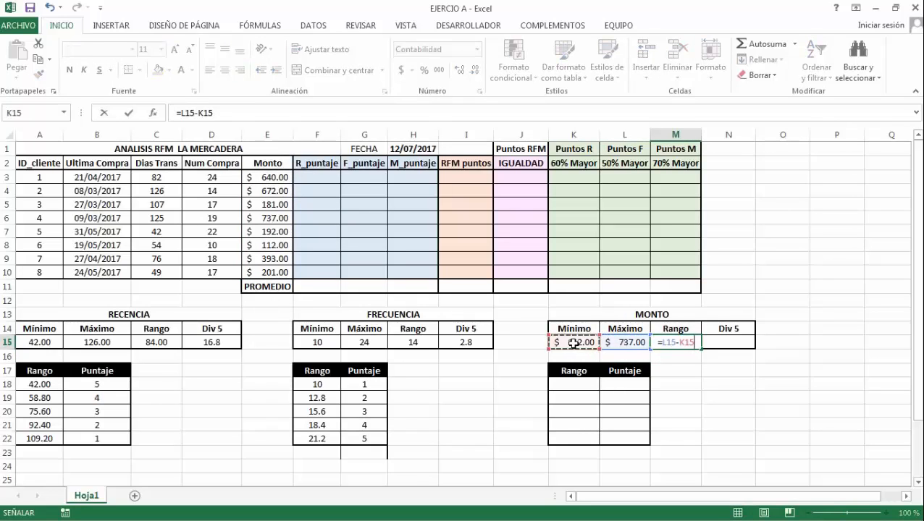
{"action": "key", "text": "Return"}
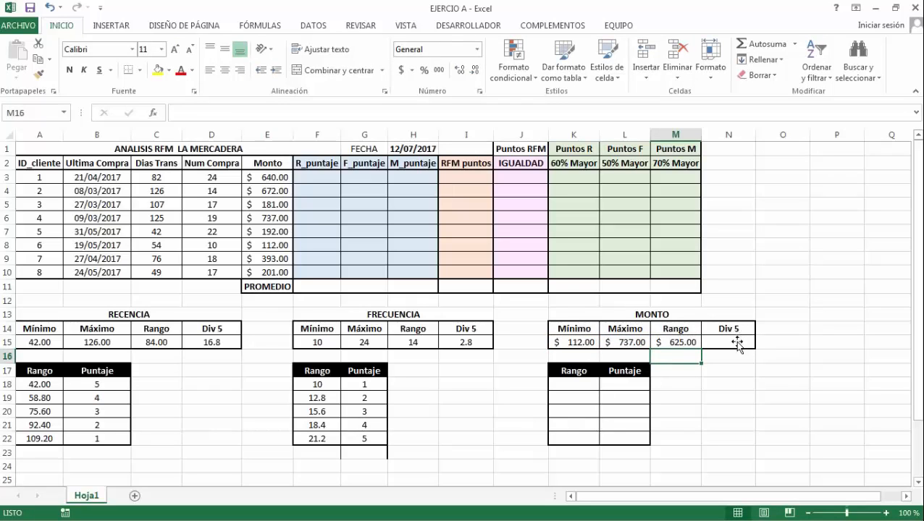
Enter =M15/5 in N15 as the Div 5 value of the MONTO table.
{"action": "left_click", "coordinate": [736, 342]}
{"action": "type", "text": "="}
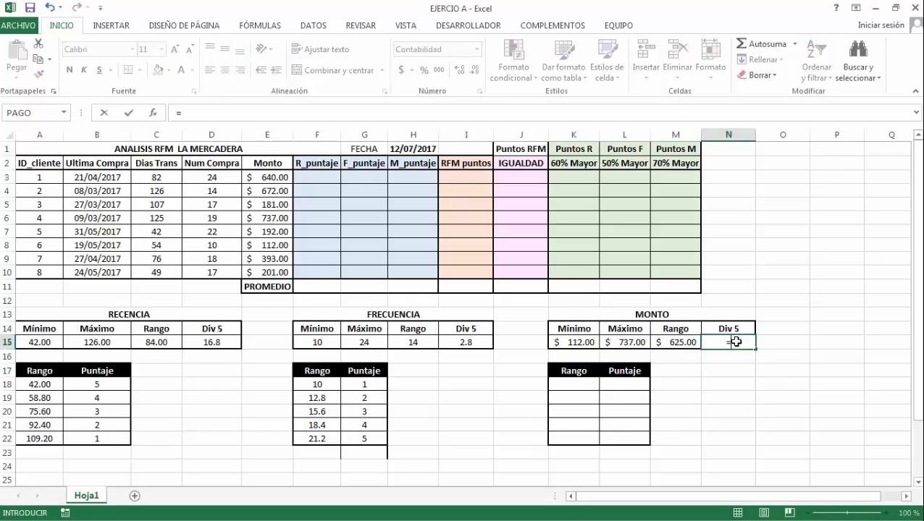
{"action": "left_click", "coordinate": [672, 344]}
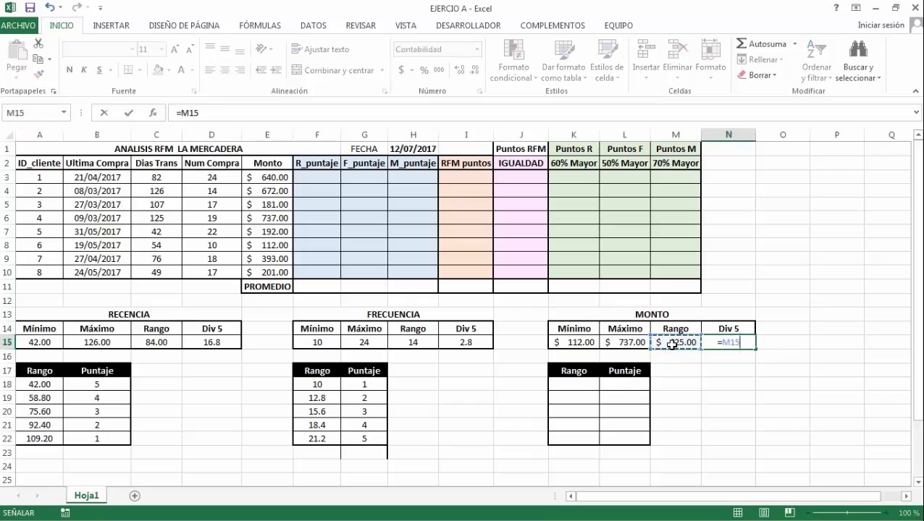
{"action": "type", "text": "/5"}
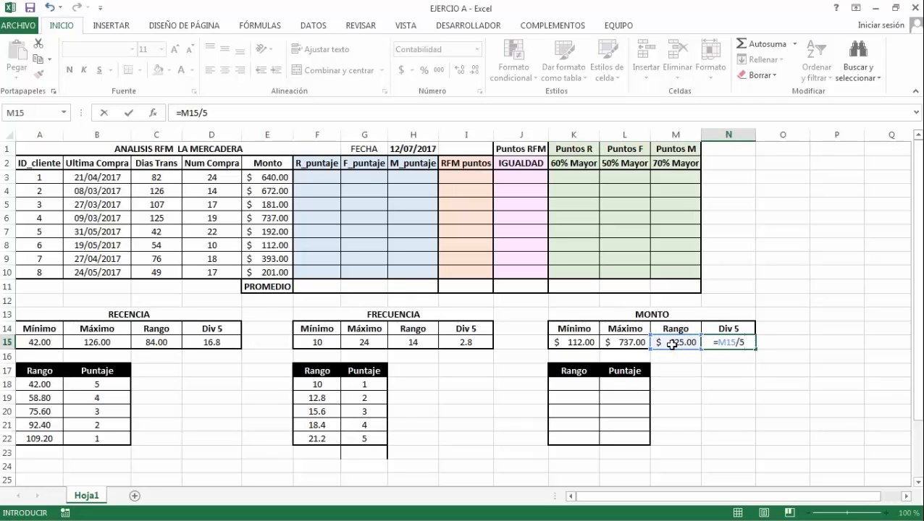
{"action": "key", "text": "Return"}
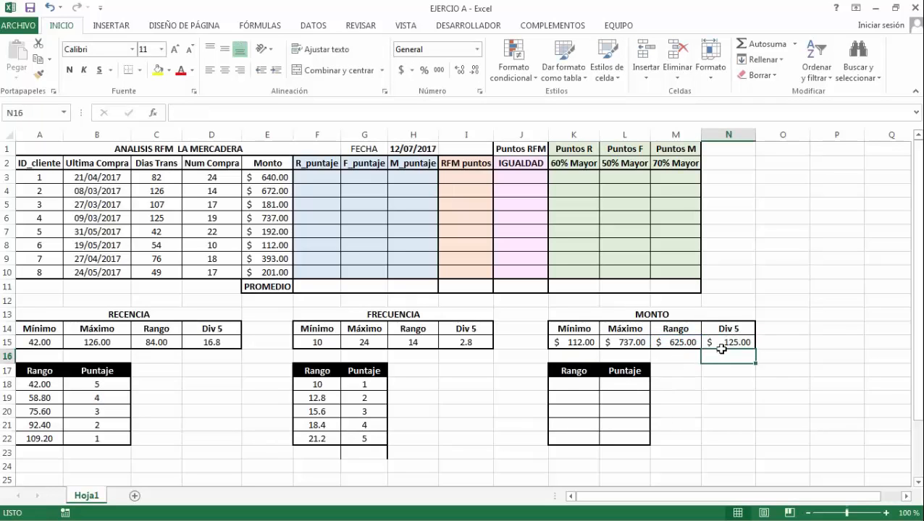
Enter =K15 in K18 as the first Rango value of the amount score table.
{"action": "left_click", "coordinate": [569, 381]}
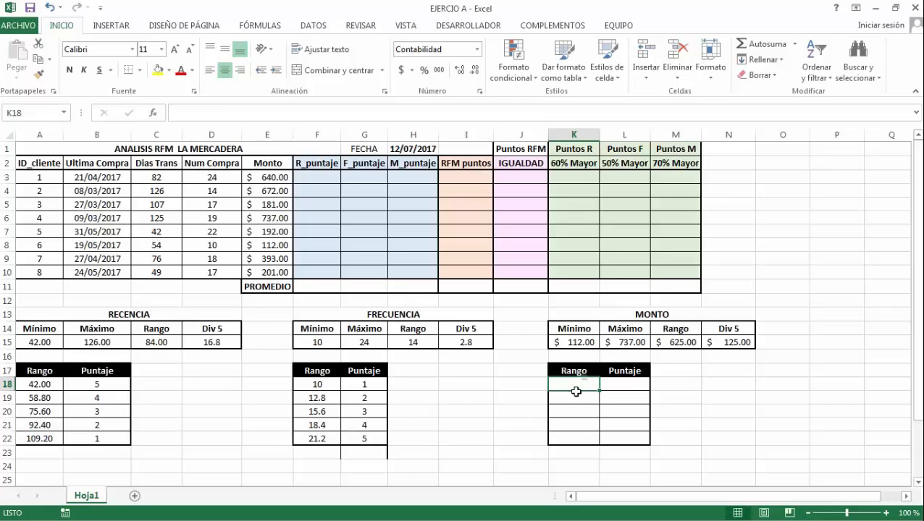
{"action": "type", "text": "="}
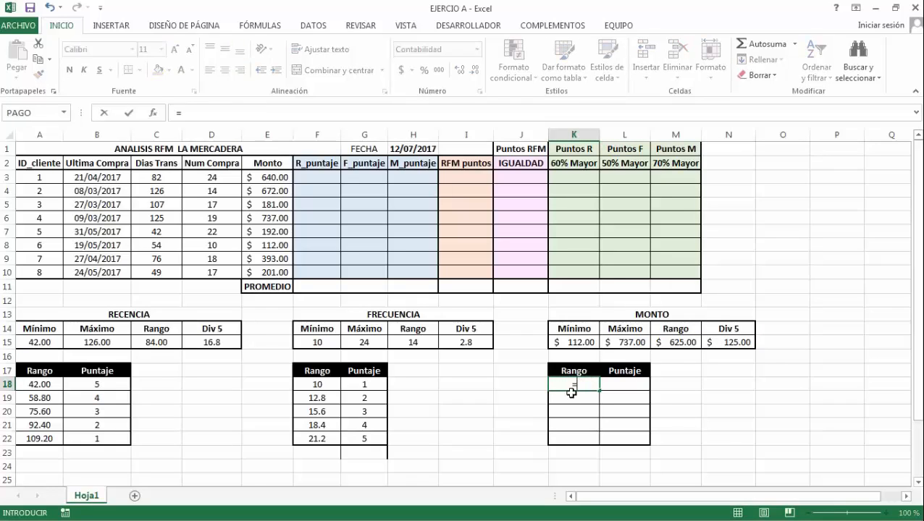
{"action": "left_click", "coordinate": [572, 342]}
{"action": "key", "text": "Return"}
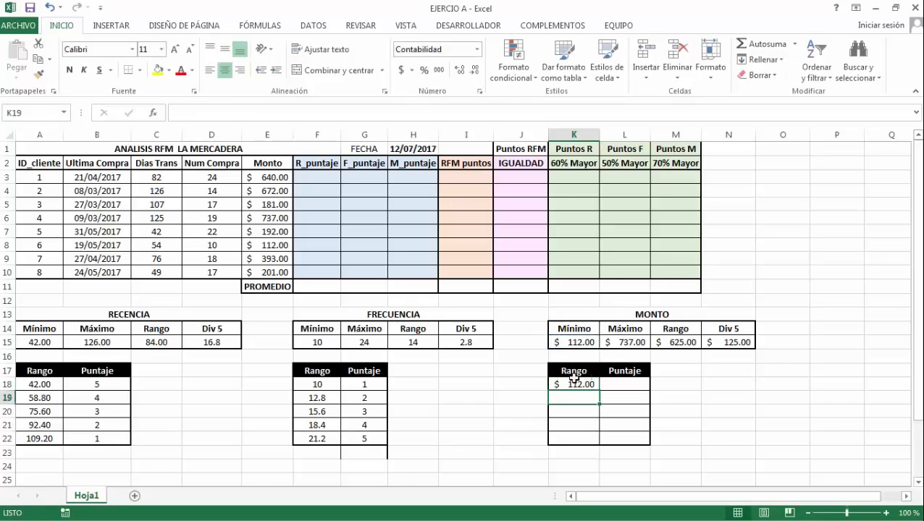
Enter =K18+$N$15 in K19 as the second Rango value of the amount score table.
{"action": "type", "text": "="}
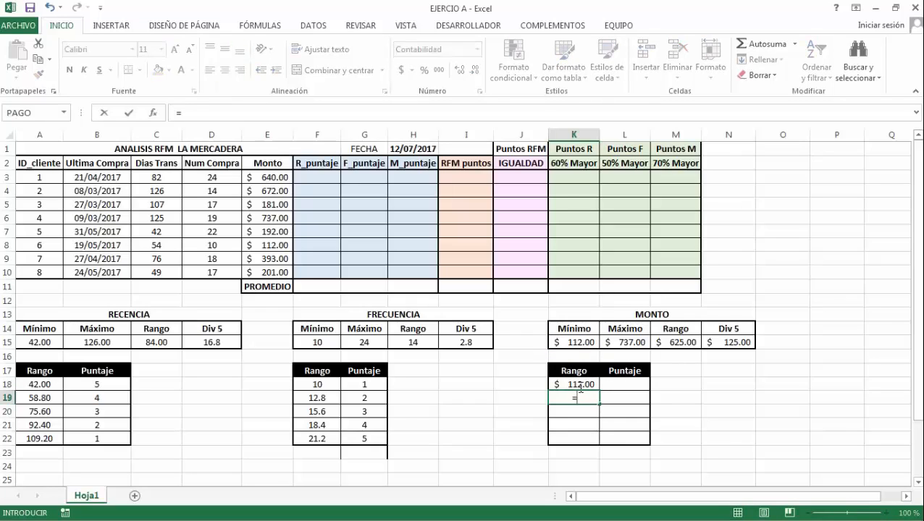
{"action": "left_click", "coordinate": [581, 384]}
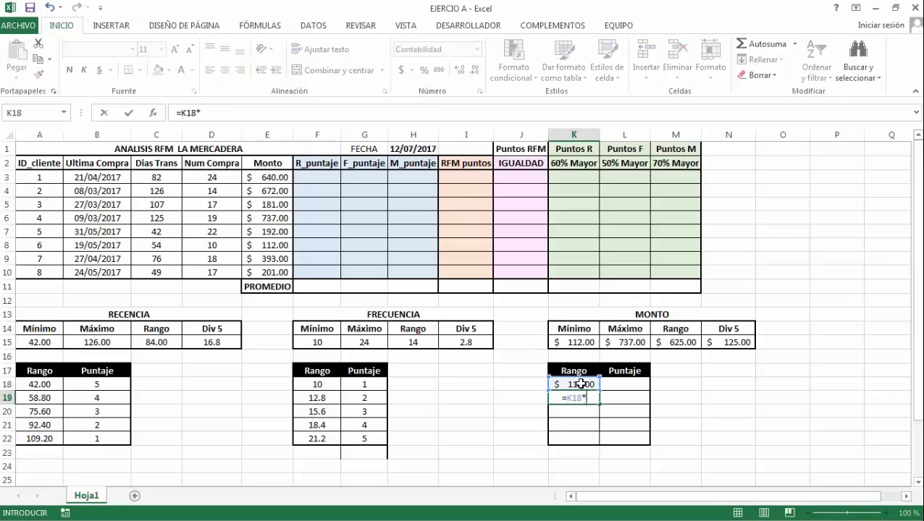
{"action": "left_click", "coordinate": [716, 343]}
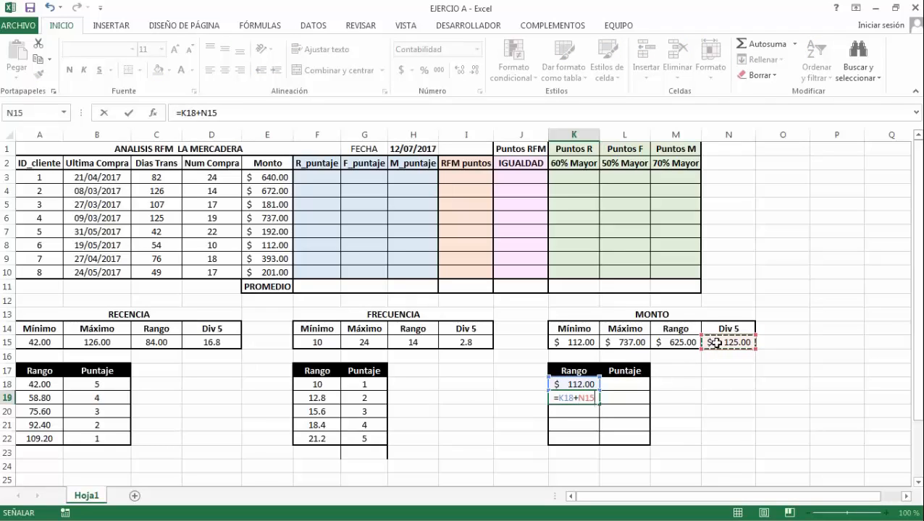
{"action": "key", "text": "F4"}
{"action": "key", "text": "Return"}
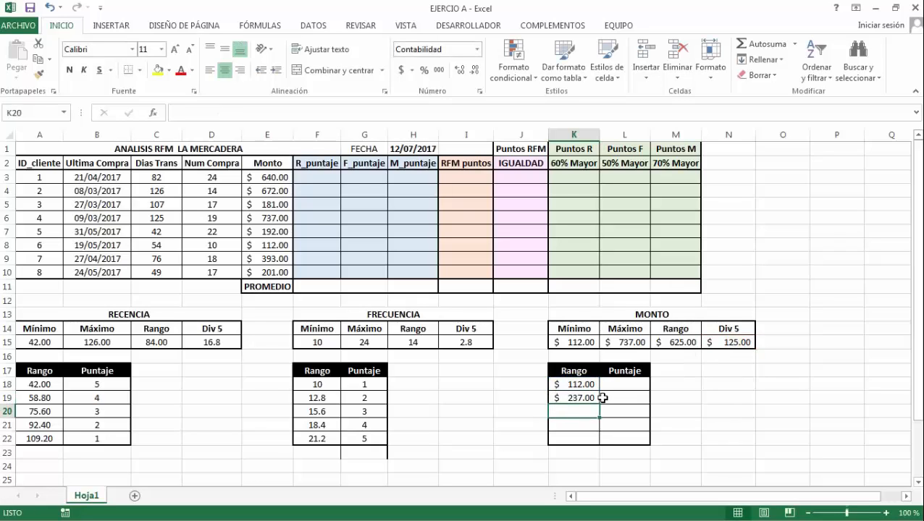
Copy the K19 formula down through K22 to complete the Rango column of the amount score table.
{"action": "left_click", "coordinate": [587, 398]}
{"action": "key", "text": "ctrl+c"}
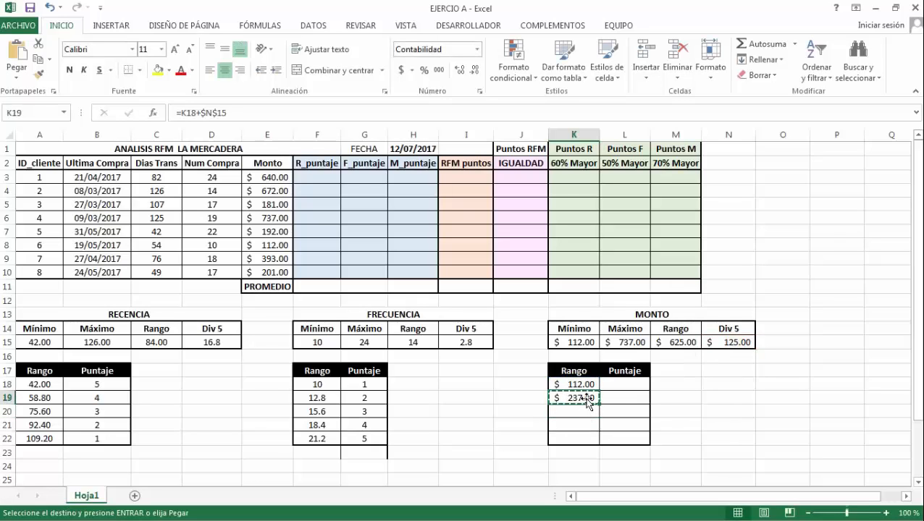
{"action": "left_click_drag", "start_coordinate": [583, 411], "coordinate": [579, 443]}
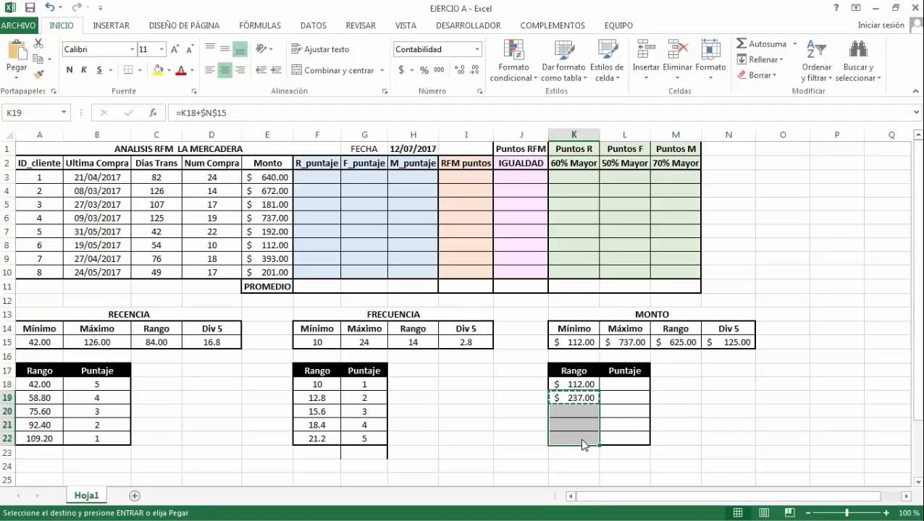
{"action": "right_click", "coordinate": [583, 445]}
{"action": "left_click", "coordinate": [615, 208]}
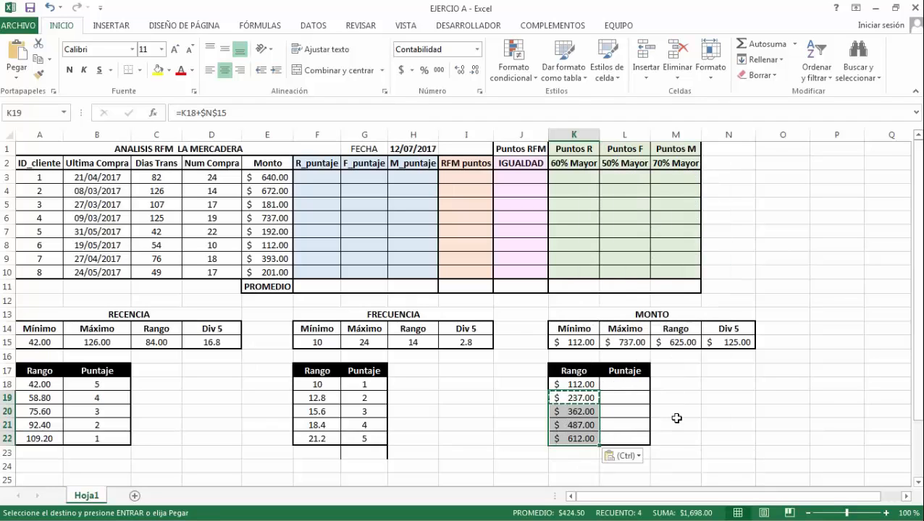
{"action": "left_click", "coordinate": [677, 422]}
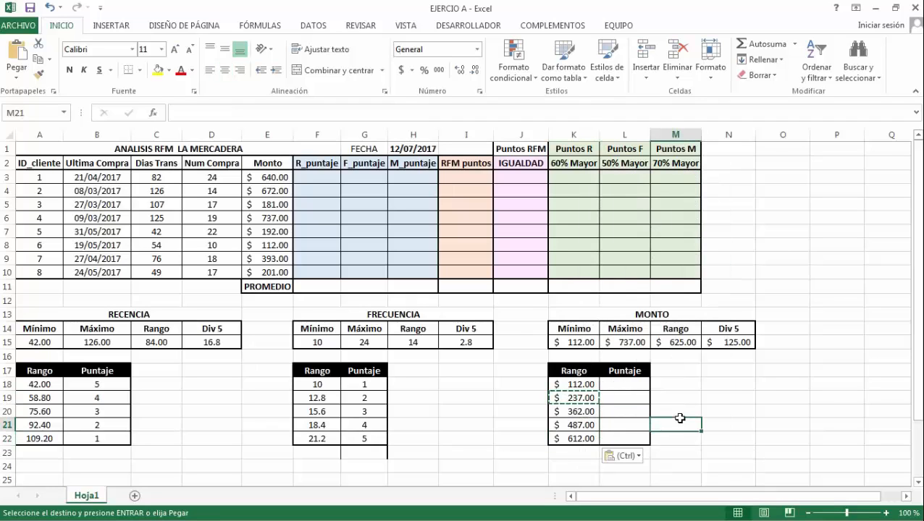
Enter the scores 1, 2, 3, 4 and 5 in L18:L22 as the Puntaje column of the amount score table.
{"action": "left_click", "coordinate": [624, 386]}
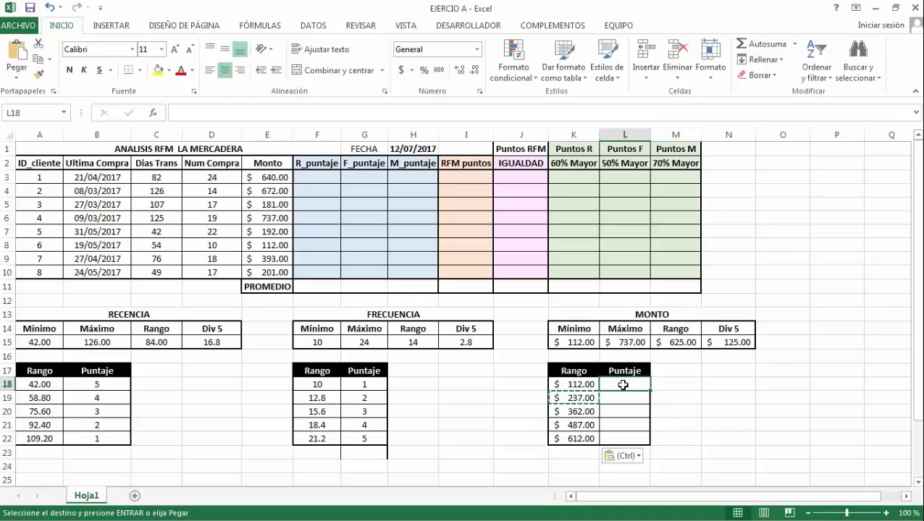
{"action": "type", "text": "1"}
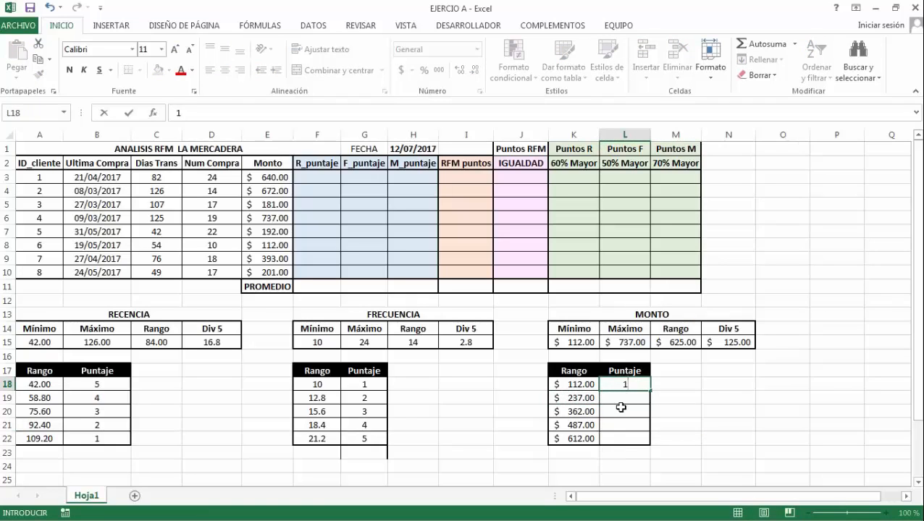
{"action": "key", "text": "Return"}
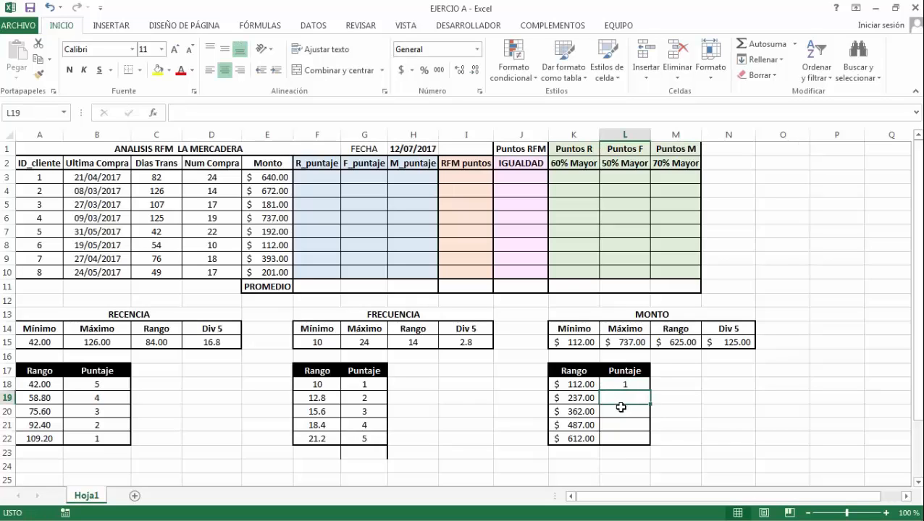
{"action": "type", "text": "2"}
{"action": "key", "text": "Return"}
{"action": "type", "text": "3"}
{"action": "key", "text": "Return"}
{"action": "type", "text": "4"}
{"action": "key", "text": "Return"}
{"action": "type", "text": "5"}
{"action": "key", "text": "Return"}
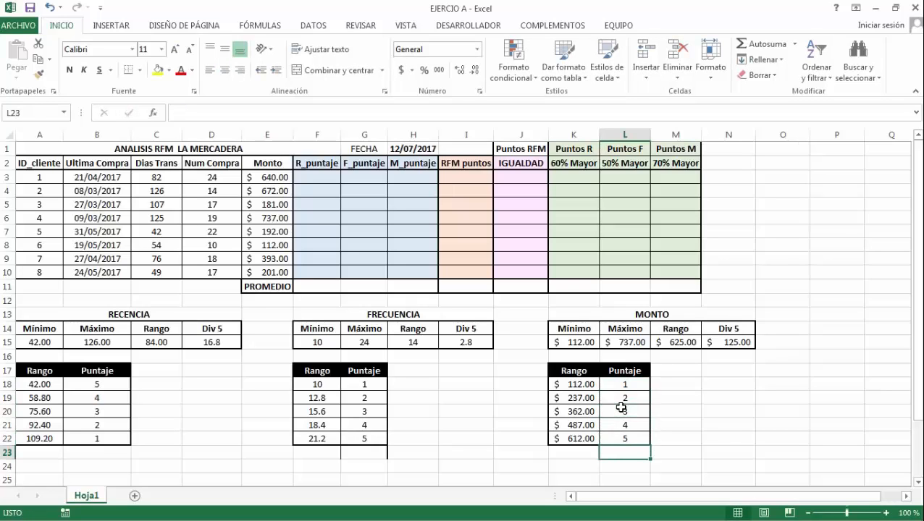
{"action": "left_click", "coordinate": [492, 452]}
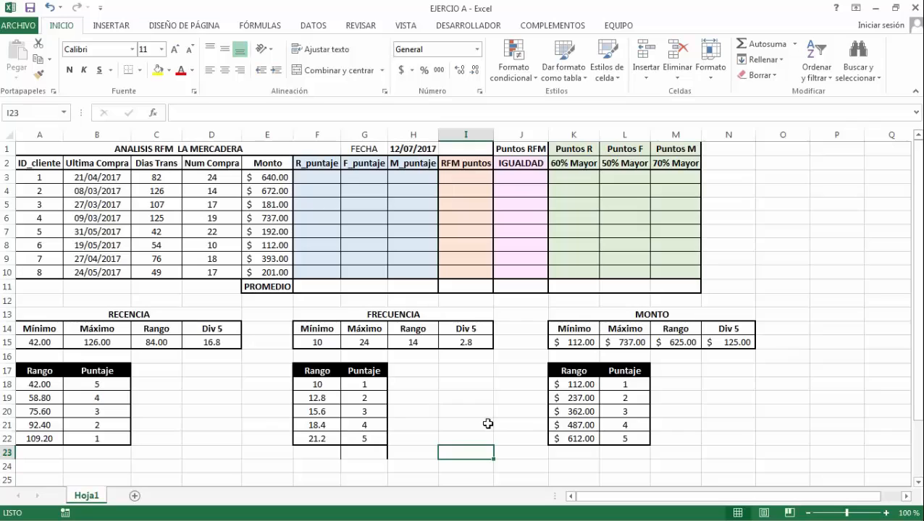
Examine the first client's Dias Trans and Num Compra cells alongside the recency and frequency score tables that feed R_puntaje and F_puntaje.
{"action": "left_click", "coordinate": [312, 178]}
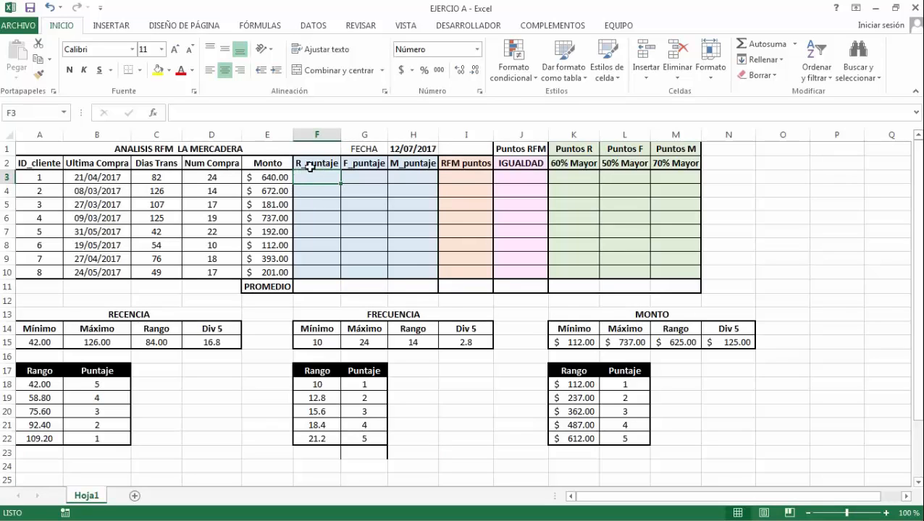
{"action": "left_click", "coordinate": [167, 180]}
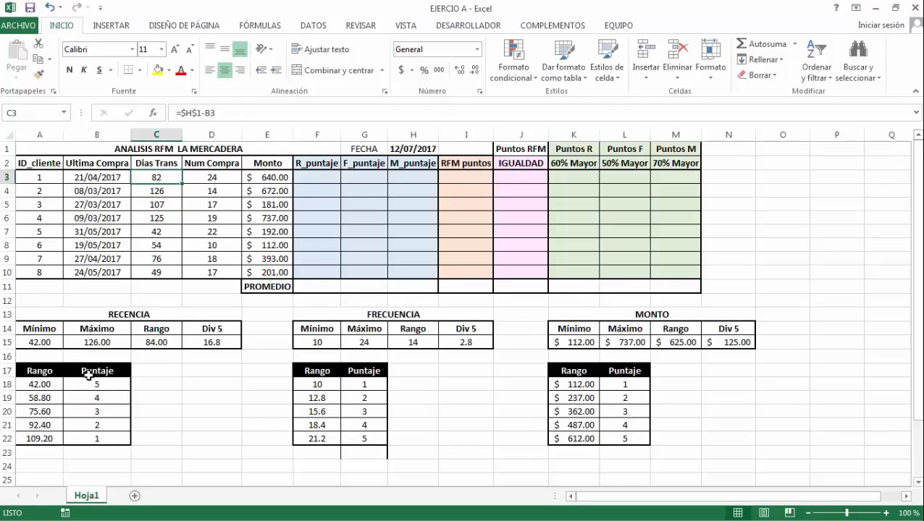
{"action": "left_click_drag", "start_coordinate": [97, 384], "coordinate": [84, 438]}
{"action": "left_click", "coordinate": [319, 179]}
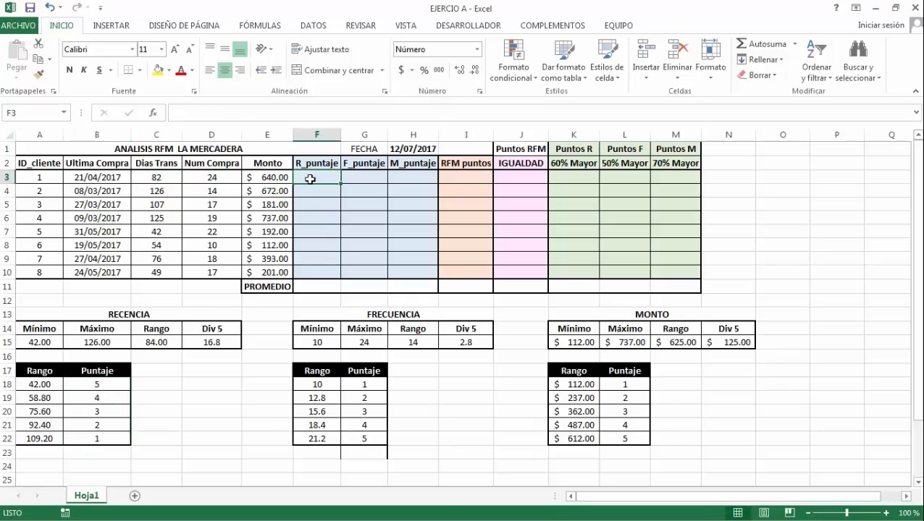
{"action": "left_click", "coordinate": [358, 177]}
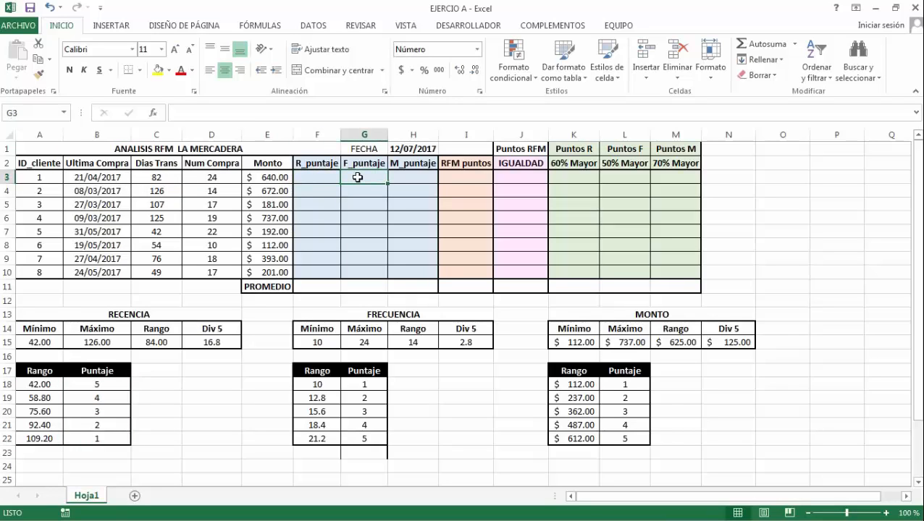
{"action": "left_click", "coordinate": [216, 178]}
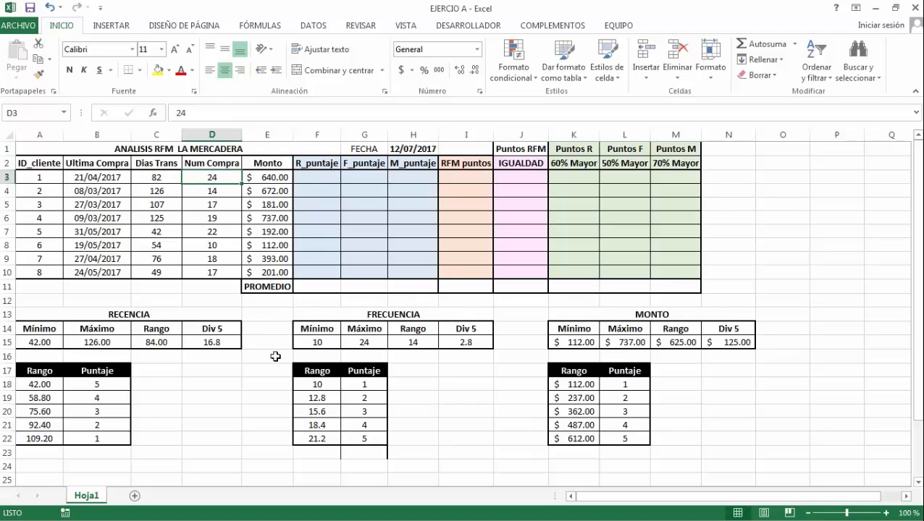
{"action": "left_click_drag", "start_coordinate": [310, 384], "coordinate": [367, 444]}
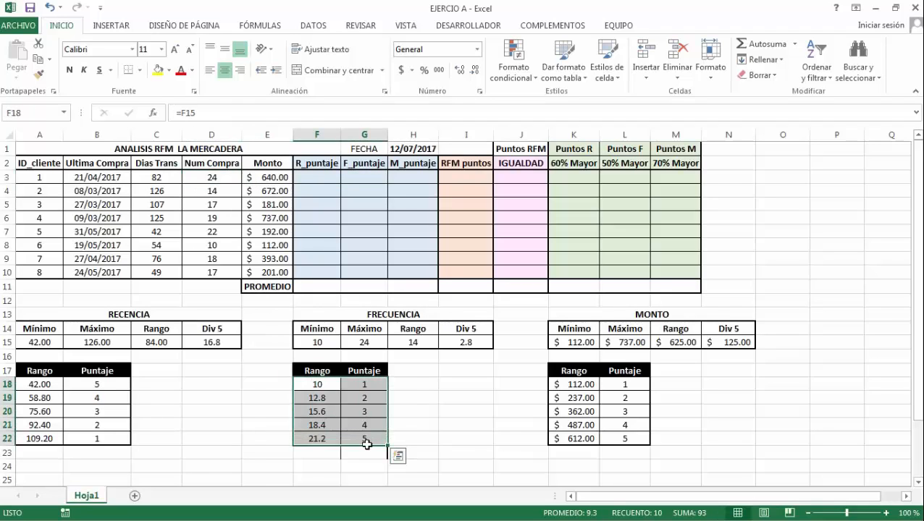
Enter =BUSCARV(C3,A18:B22,2,VERDADERO) in F3 as the first client's R_puntaje, and check it against C3 and the recency score table.
{"action": "left_click", "coordinate": [319, 181]}
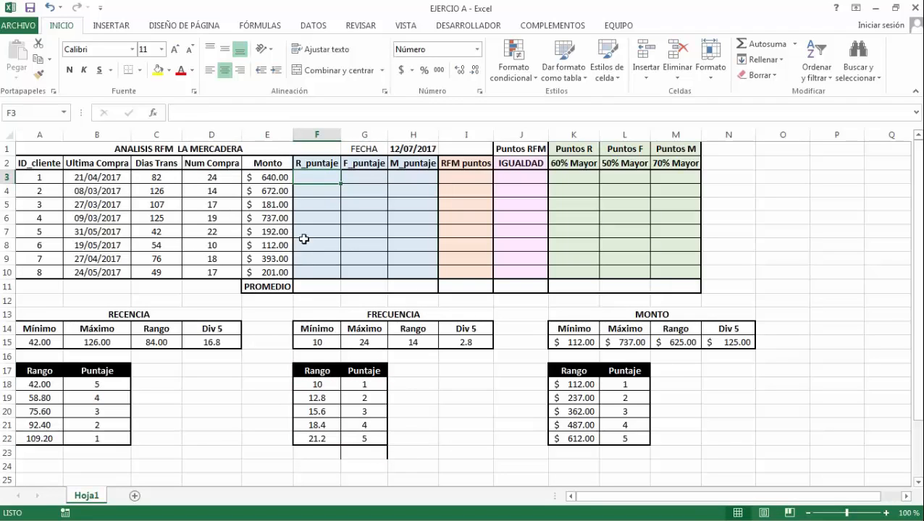
{"action": "type", "text": "="}
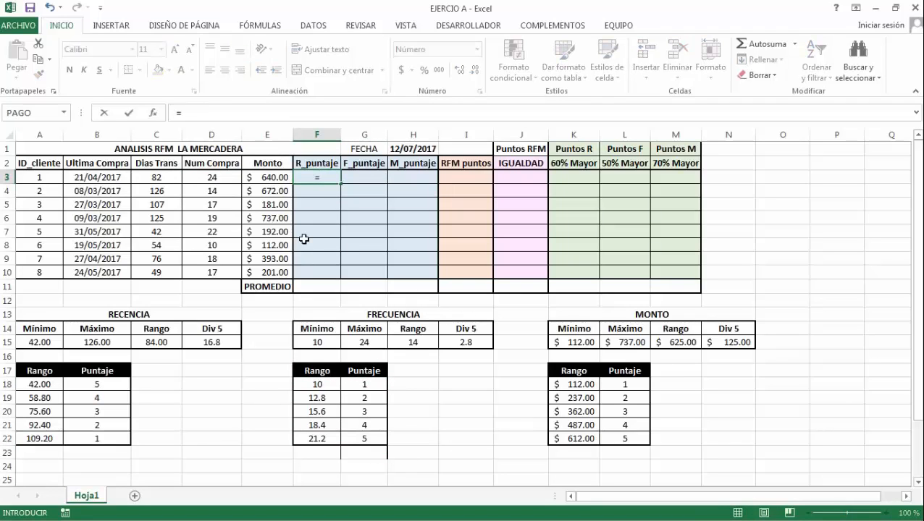
{"action": "type", "text": "BUS"}
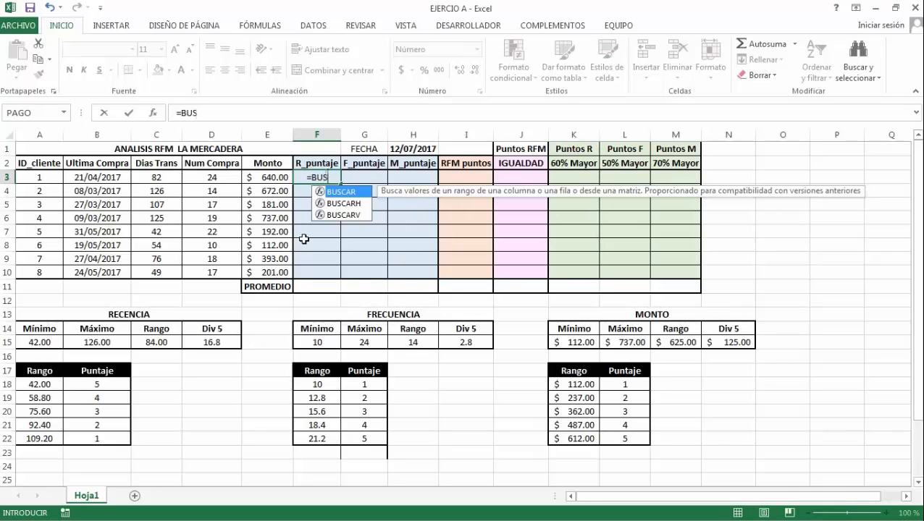
{"action": "type", "text": "CARV"}
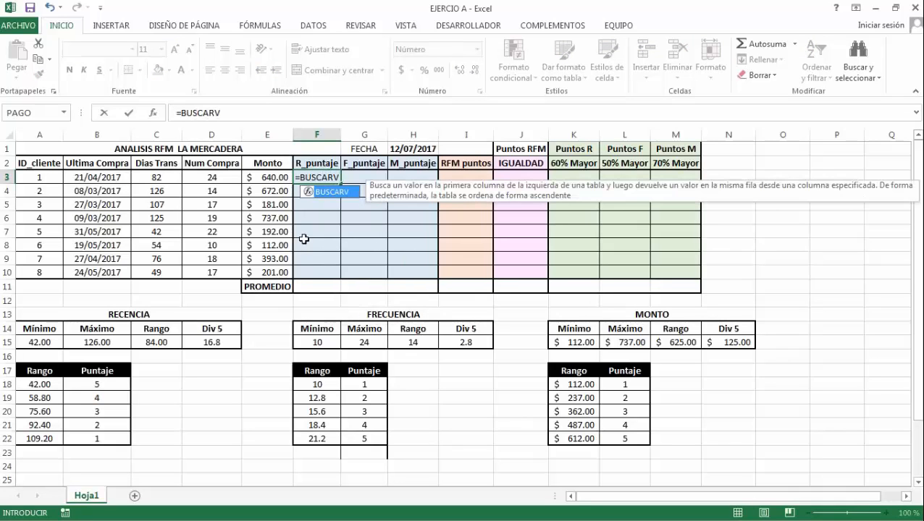
{"action": "type", "text": "("}
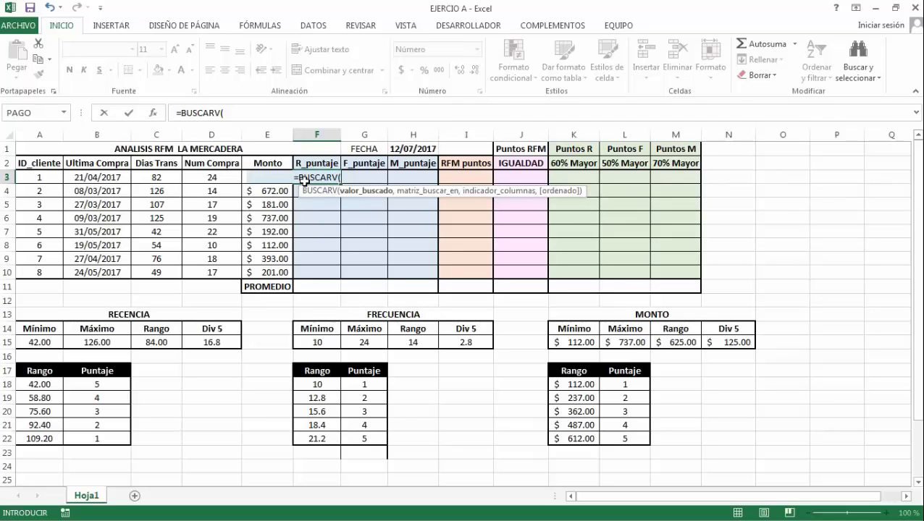
{"action": "left_click", "coordinate": [153, 179]}
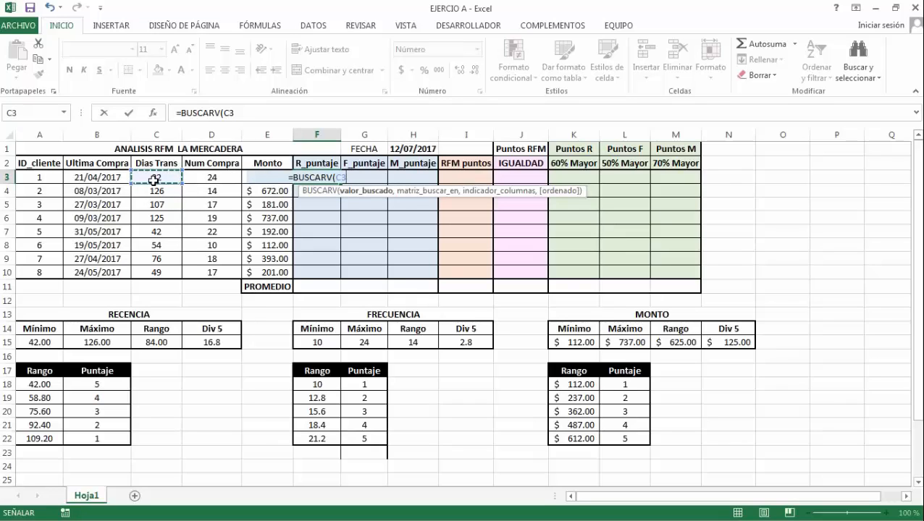
{"action": "type", "text": ","}
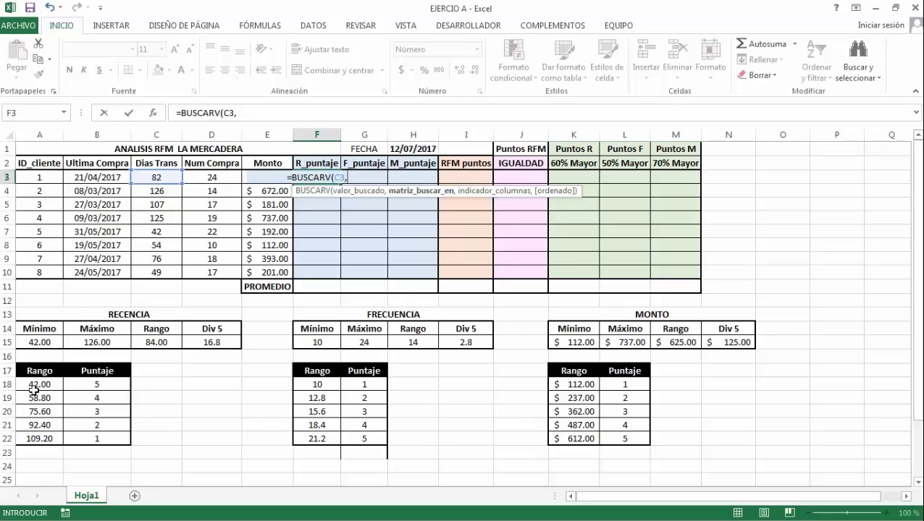
{"action": "left_click_drag", "start_coordinate": [34, 386], "coordinate": [91, 440]}
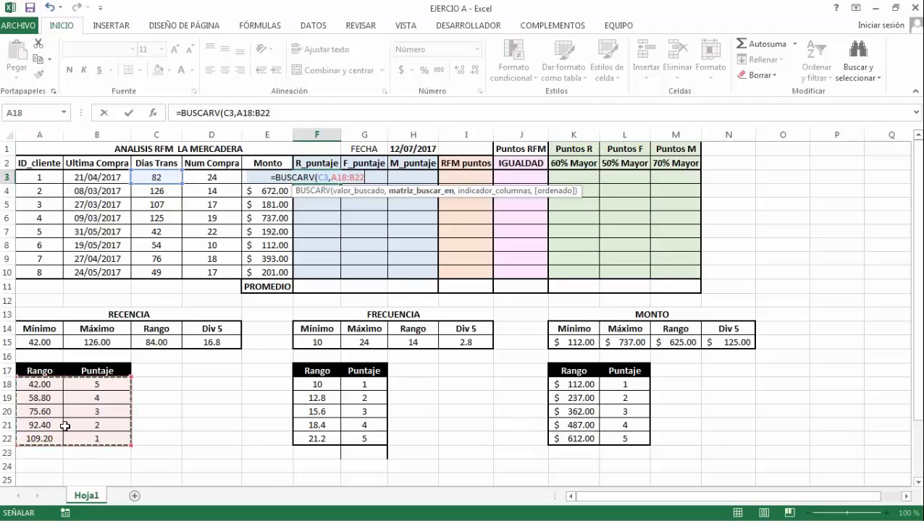
{"action": "type", "text": ","}
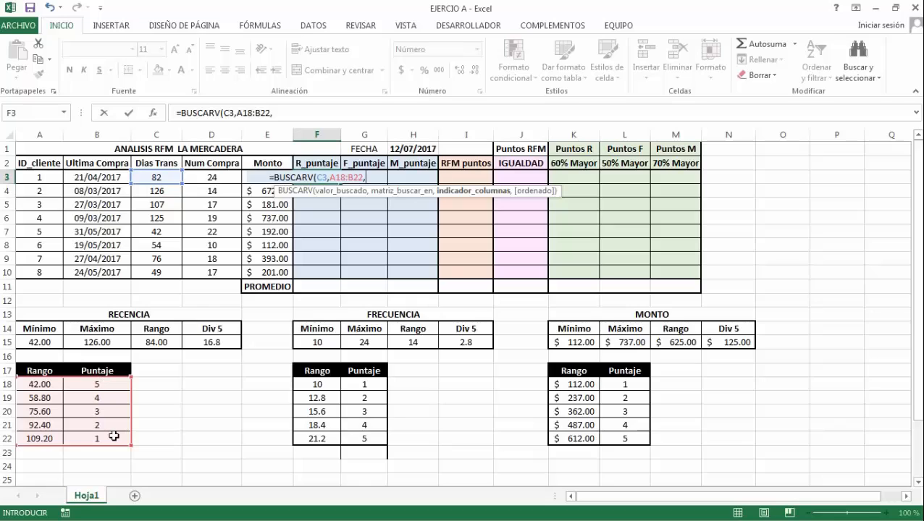
{"action": "type", "text": "2"}
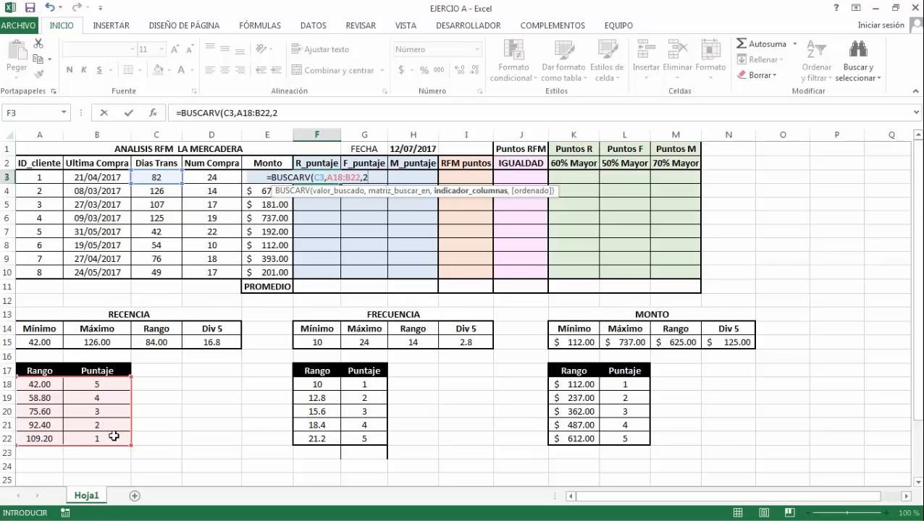
{"action": "type", "text": ","}
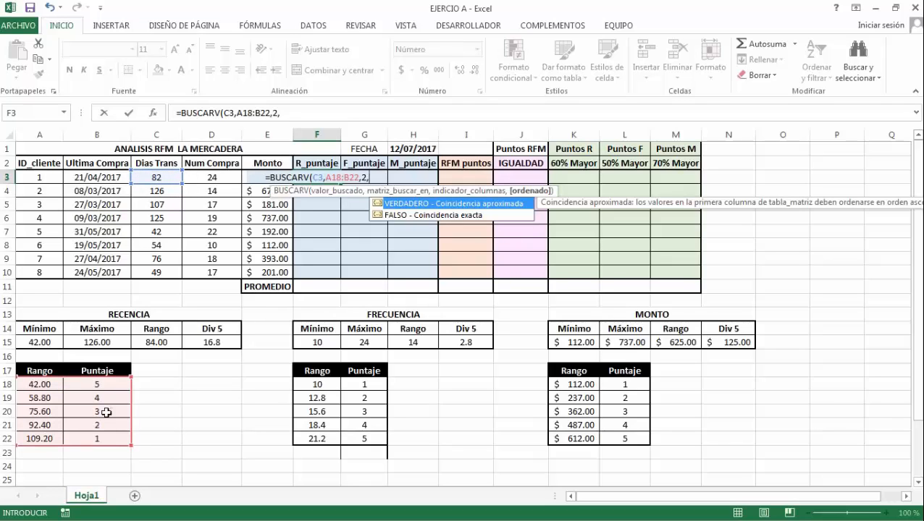
{"action": "type", "text": "VERDADERO"}
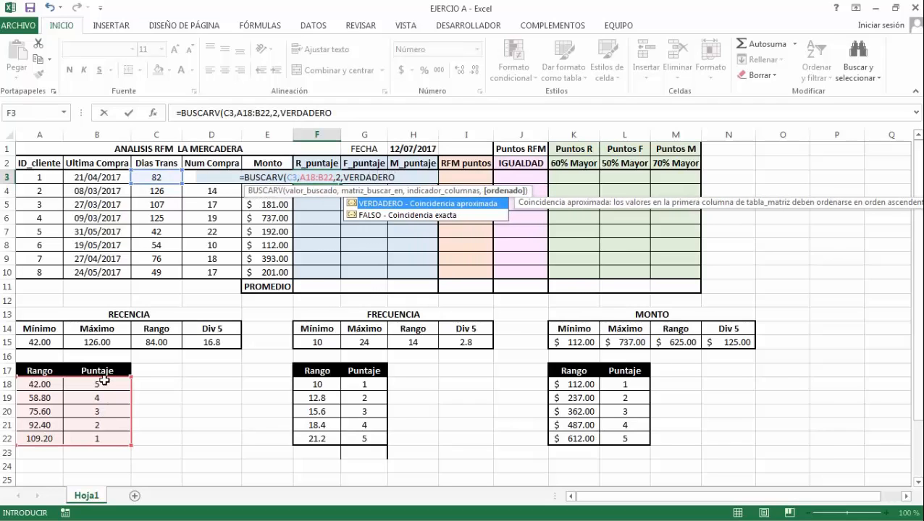
{"action": "type", "text": ")"}
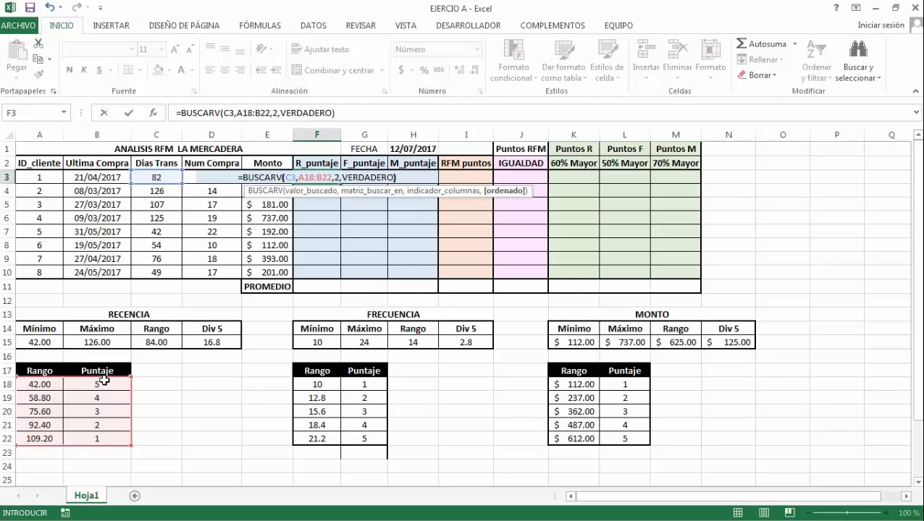
{"action": "key", "text": "Return"}
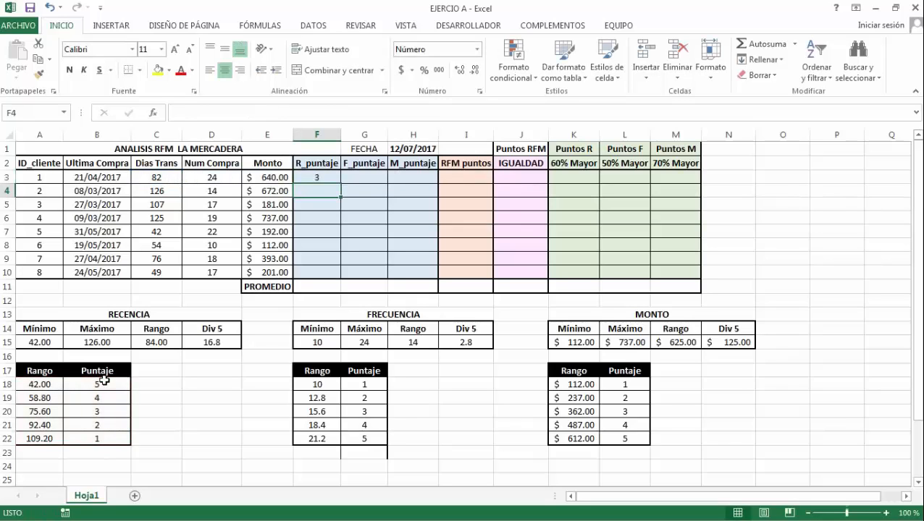
{"action": "left_click", "coordinate": [170, 181]}
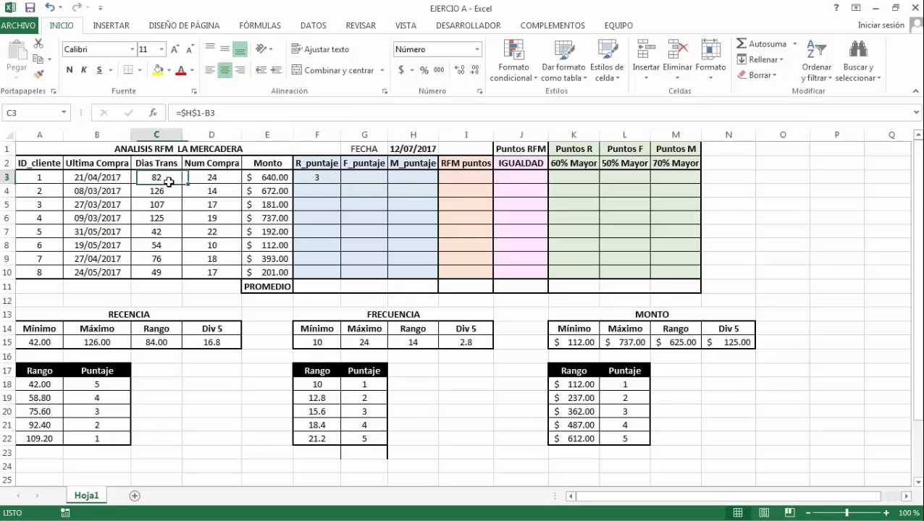
{"action": "left_click_drag", "start_coordinate": [46, 410], "coordinate": [113, 411]}
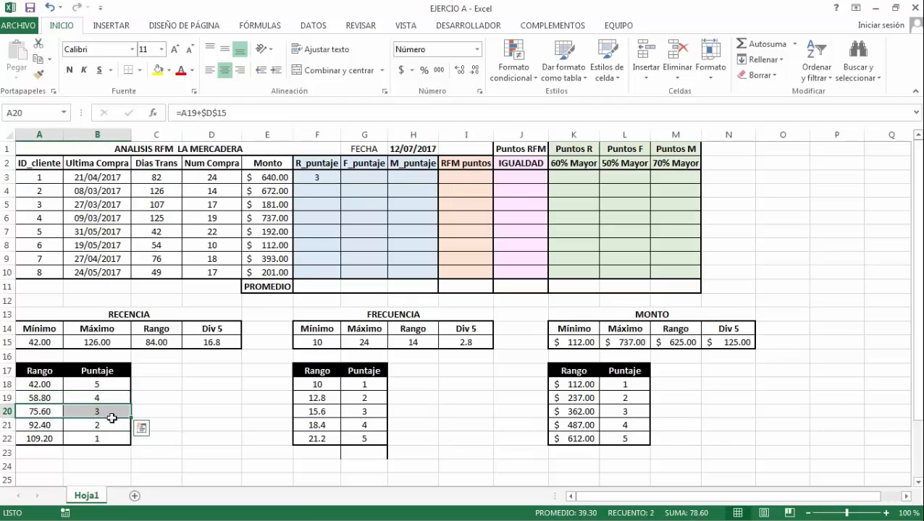
Make the lookup range in the F3 R_puntaje formula absolute as $A$18:$B$22.
{"action": "left_click", "coordinate": [319, 177]}
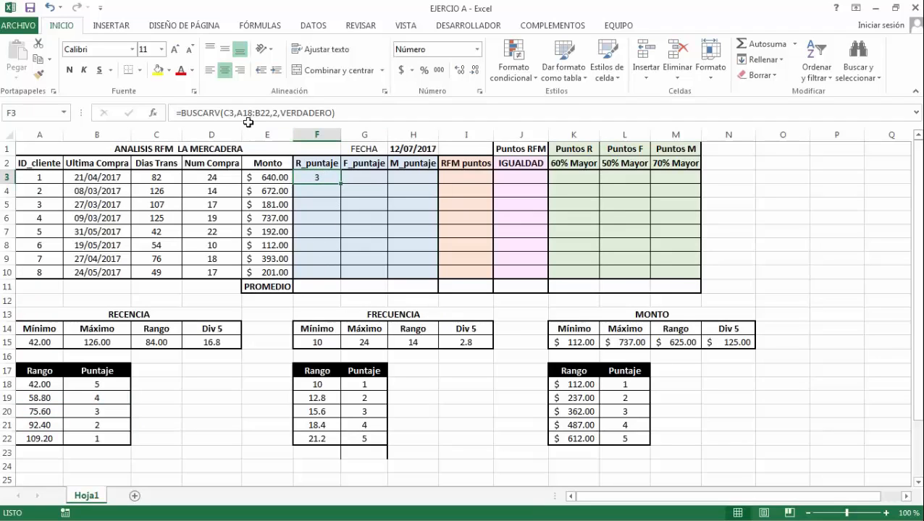
{"action": "left_click_drag", "start_coordinate": [244, 113], "coordinate": [265, 114]}
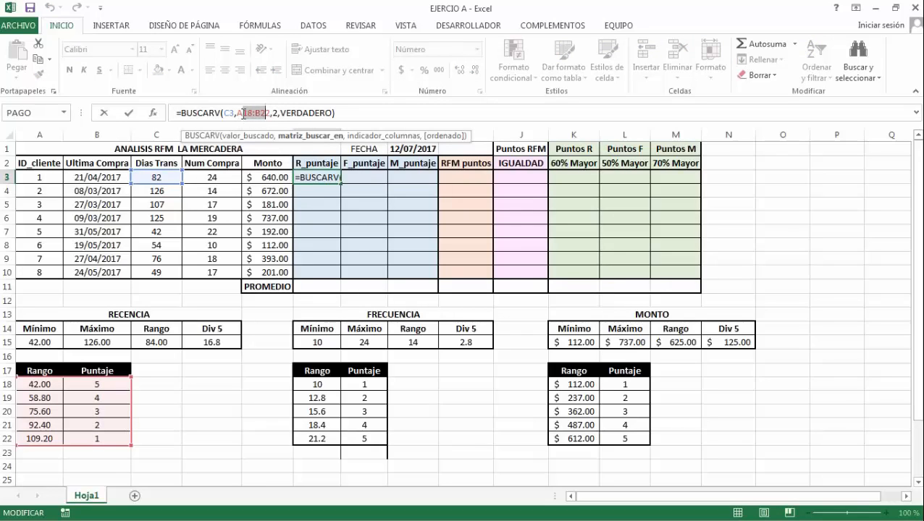
{"action": "left_click_drag", "start_coordinate": [235, 113], "coordinate": [274, 112]}
{"action": "key", "text": "F4"}
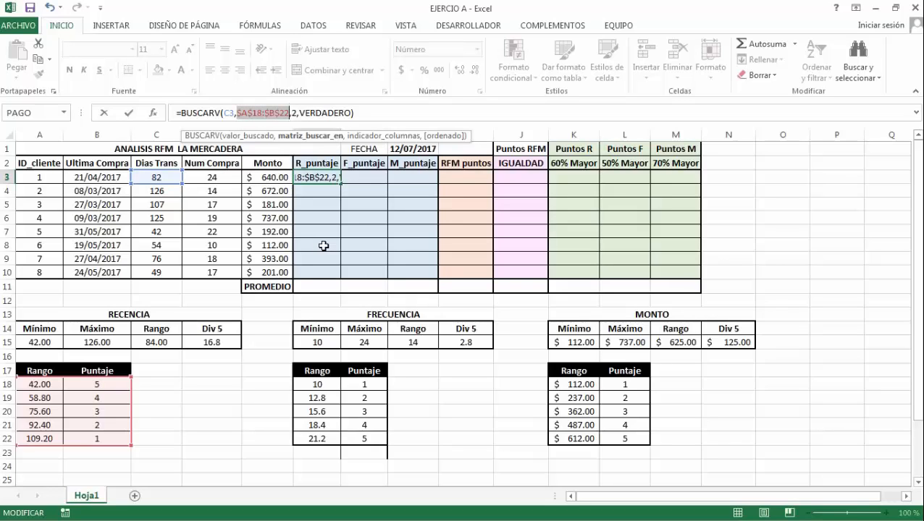
{"action": "key", "text": "Return"}
Copy the F3 formula down through F10, pasting formulas only, to fill the R_puntaje column for all clients.
{"action": "left_click", "coordinate": [325, 177]}
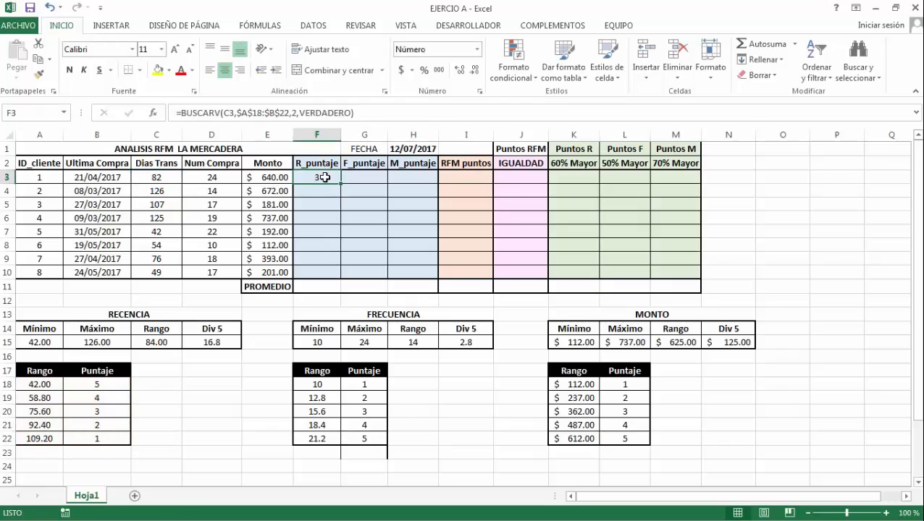
{"action": "key", "text": "ctrl+c"}
{"action": "left_click_drag", "start_coordinate": [313, 192], "coordinate": [305, 270]}
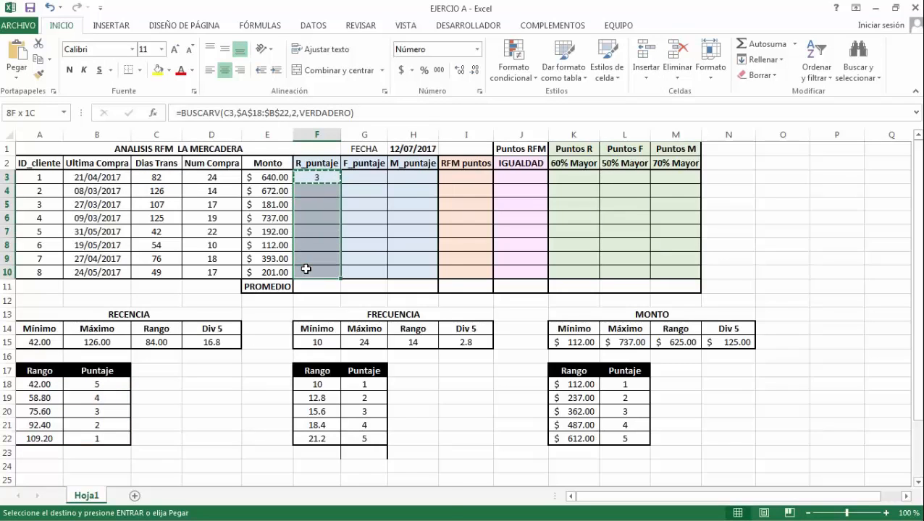
{"action": "right_click", "coordinate": [308, 247]}
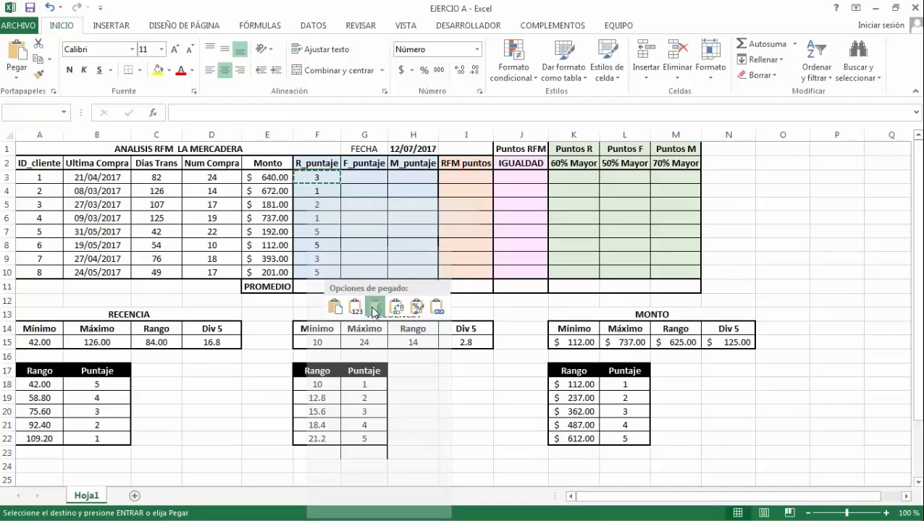
{"action": "left_click", "coordinate": [374, 308]}
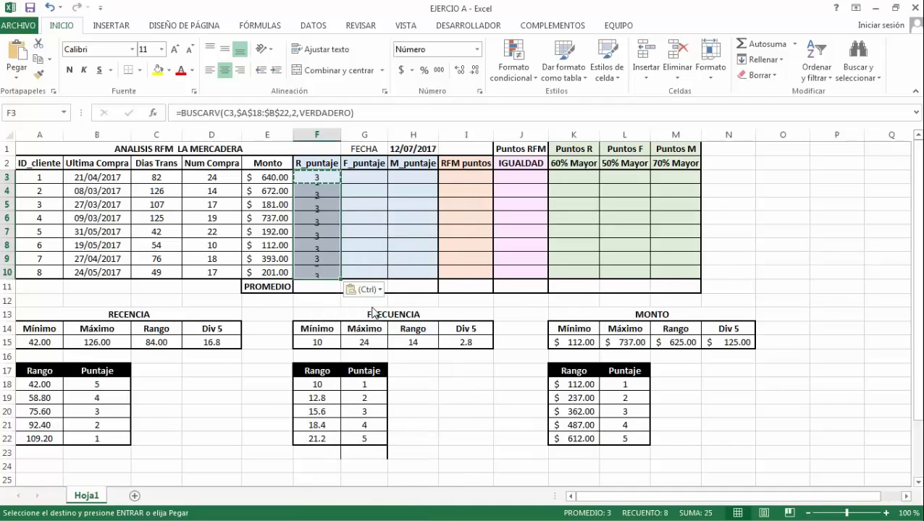
{"action": "left_click", "coordinate": [363, 203]}
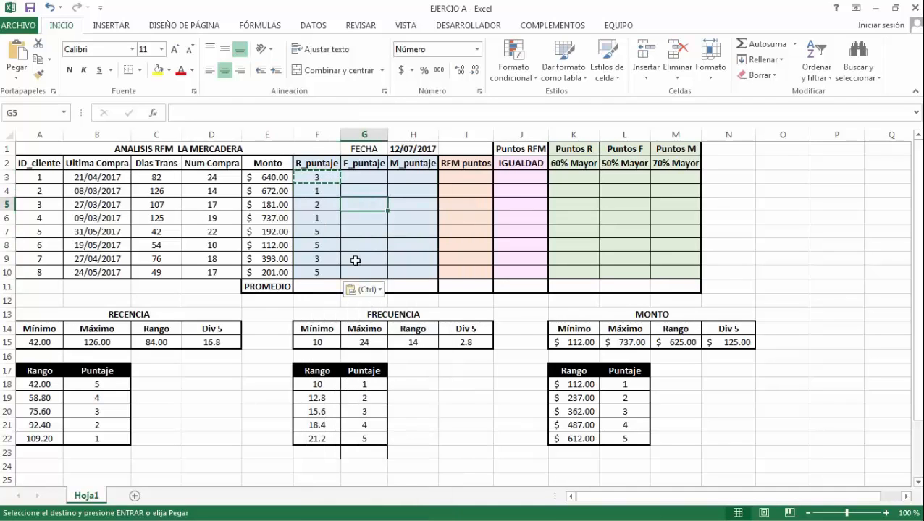
Enter =BUSCARV(D3,F18:G22,2,VERDADERO) in G3 as the first client's F_puntaje.
{"action": "left_click", "coordinate": [348, 177]}
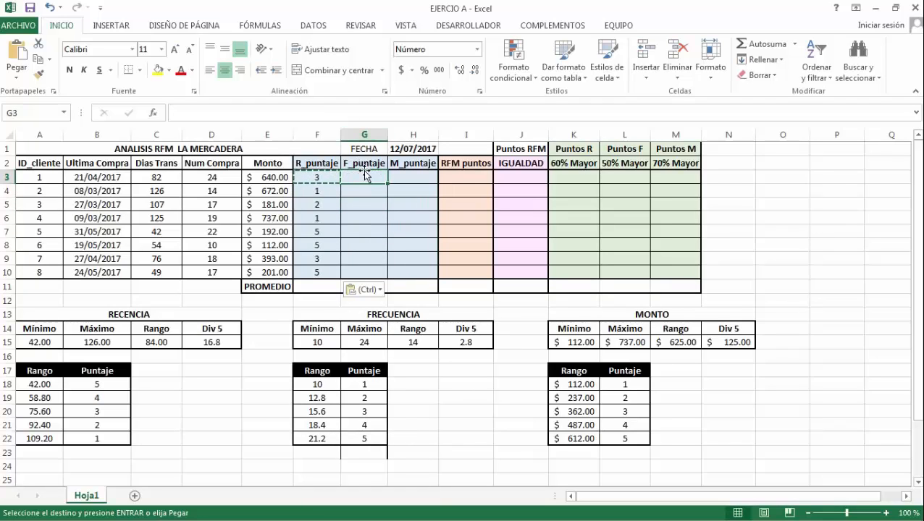
{"action": "type", "text": "="}
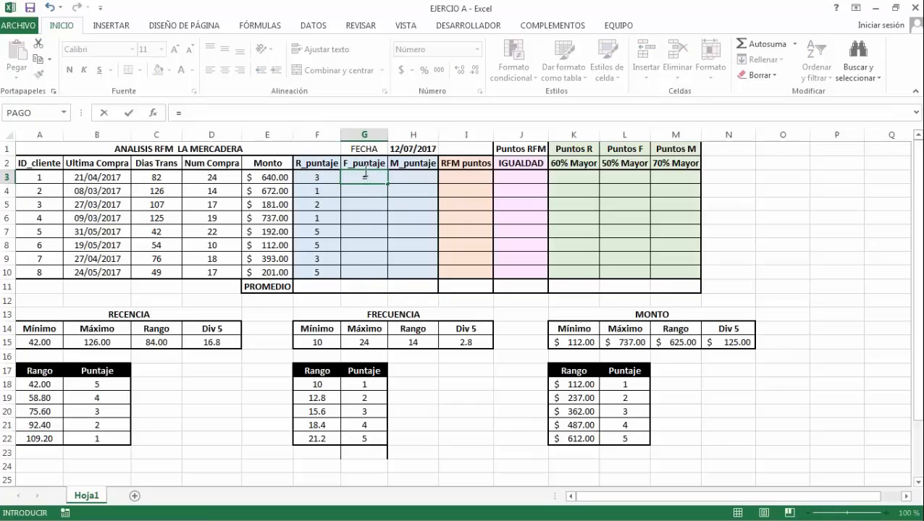
{"action": "type", "text": "BUSCAR"}
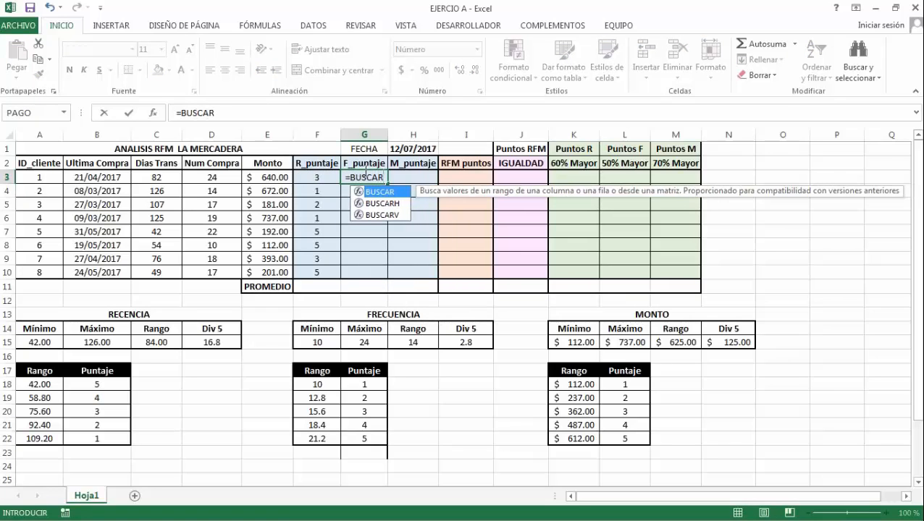
{"action": "type", "text": "V("}
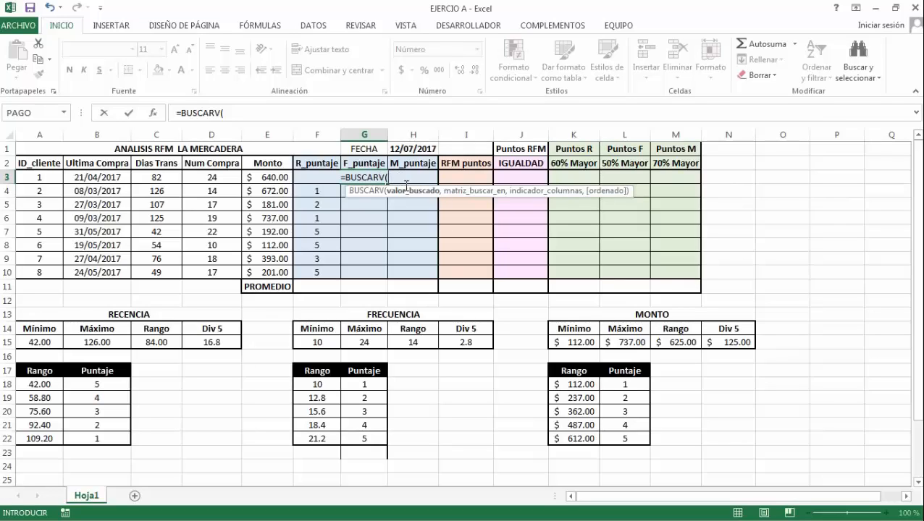
{"action": "left_click", "coordinate": [205, 181]}
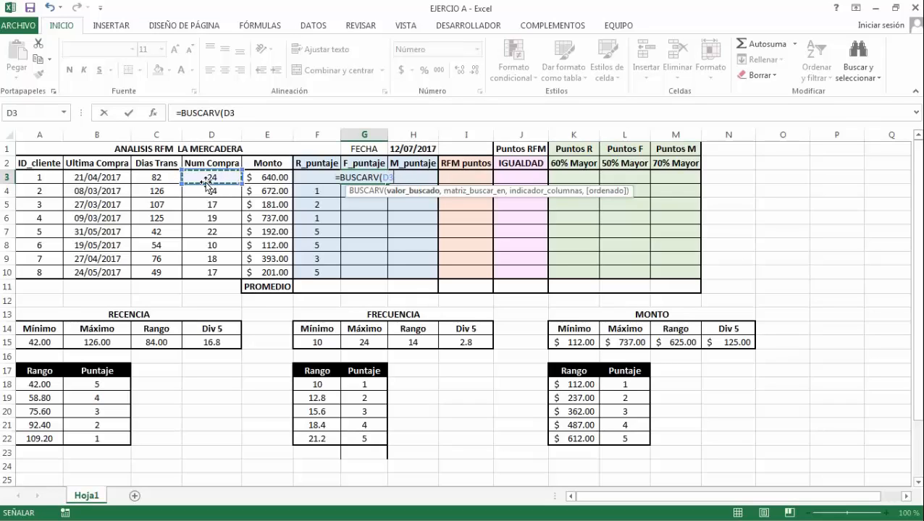
{"action": "type", "text": ","}
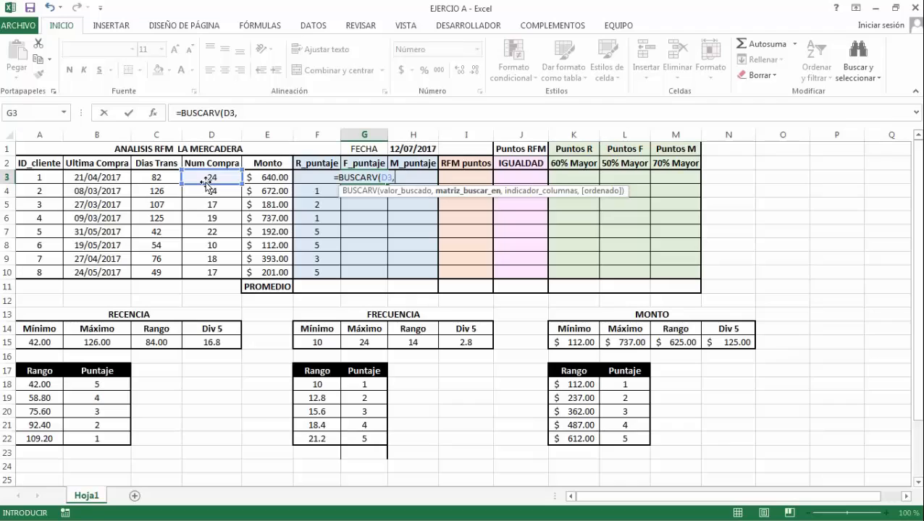
{"action": "left_click", "coordinate": [321, 383]}
{"action": "left_click_drag", "start_coordinate": [321, 383], "coordinate": [356, 439]}
{"action": "type", "text": ","}
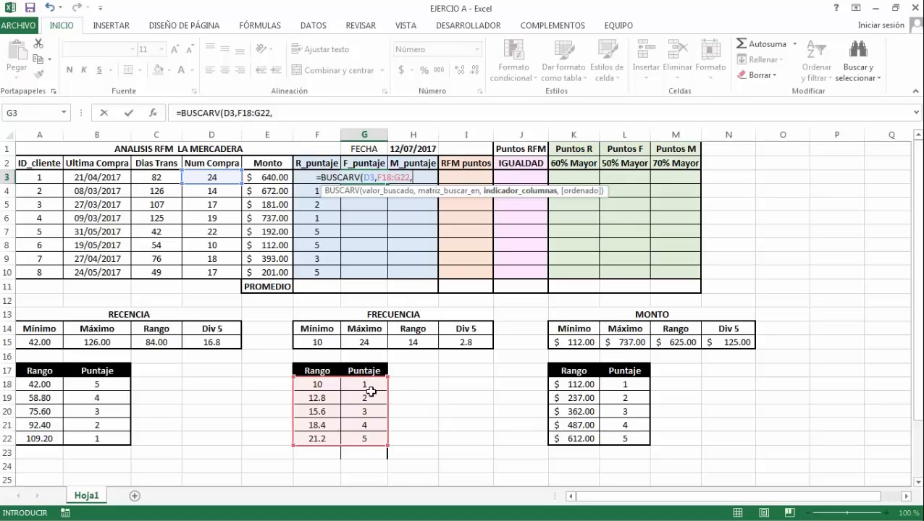
{"action": "type", "text": "2"}
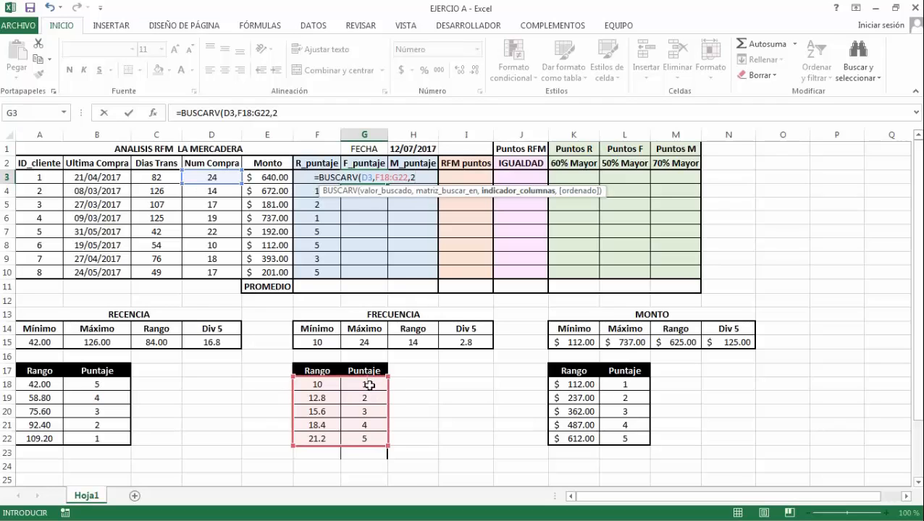
{"action": "type", "text": ","}
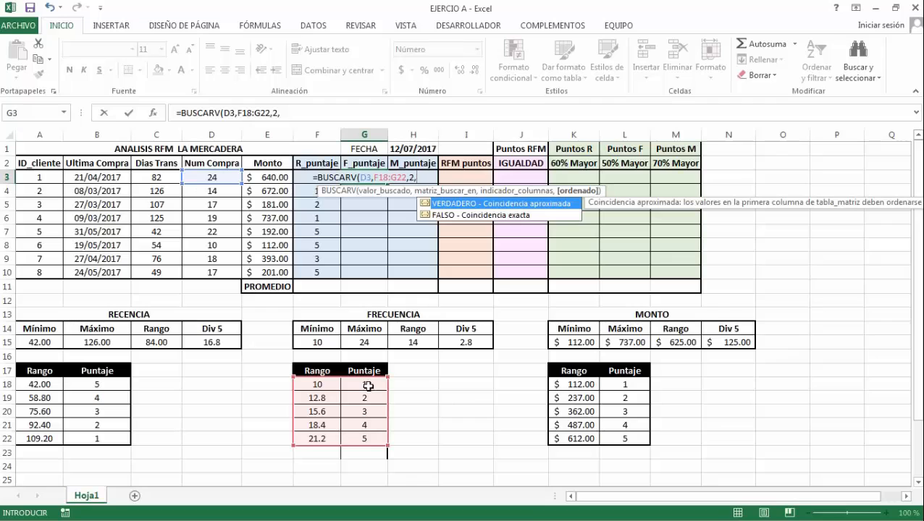
{"action": "type", "text": "VER"}
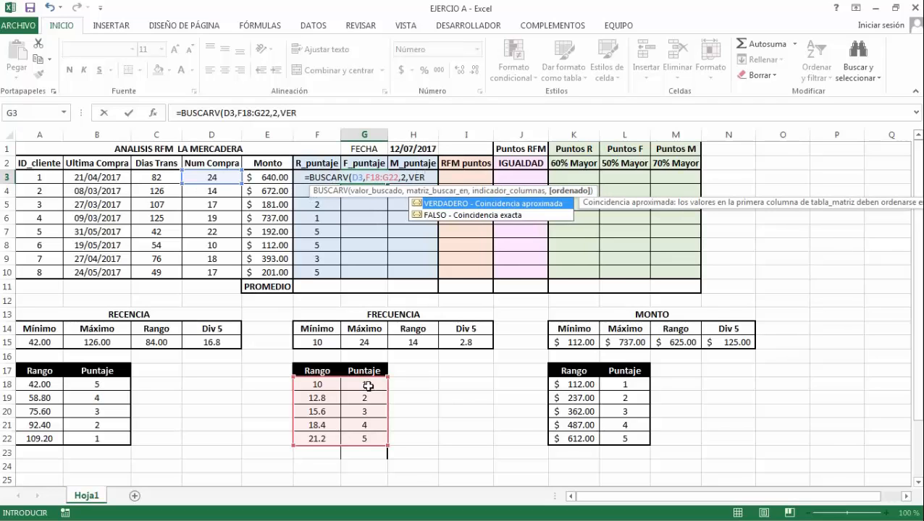
{"action": "type", "text": "DADERO"}
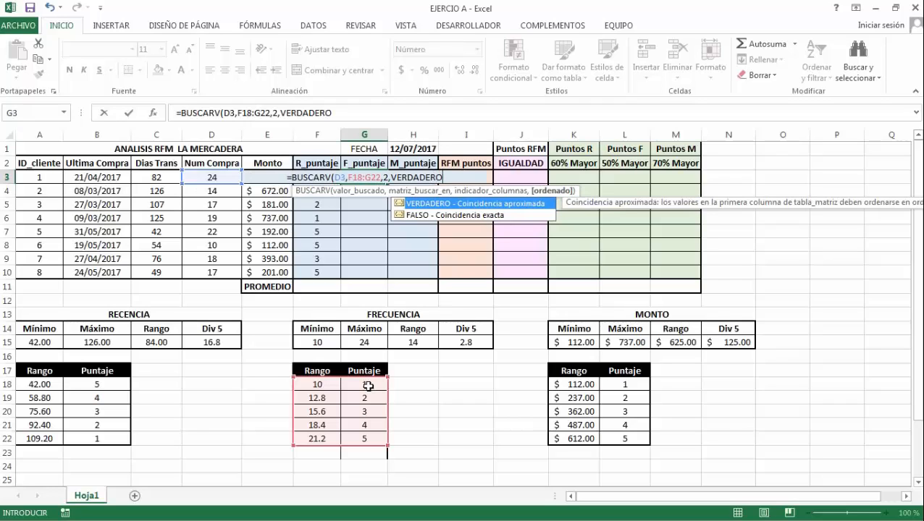
{"action": "type", "text": ")"}
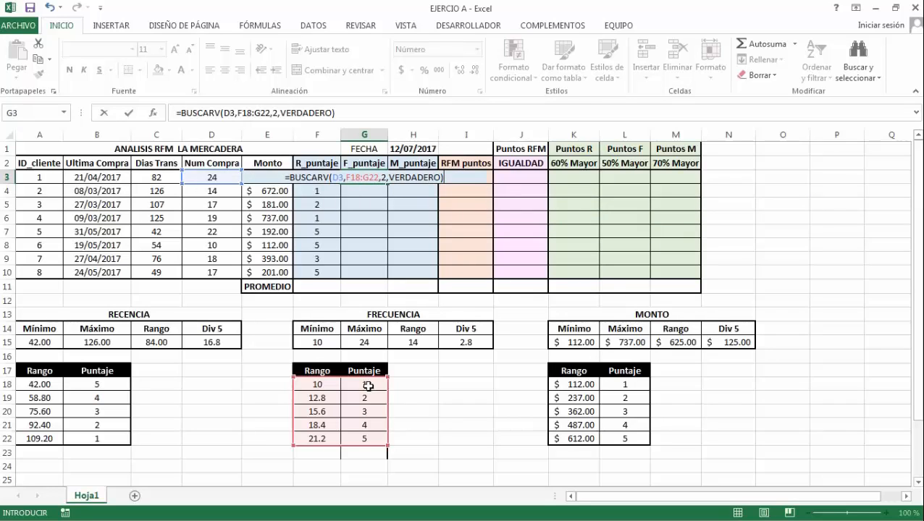
{"action": "key", "text": "Return"}
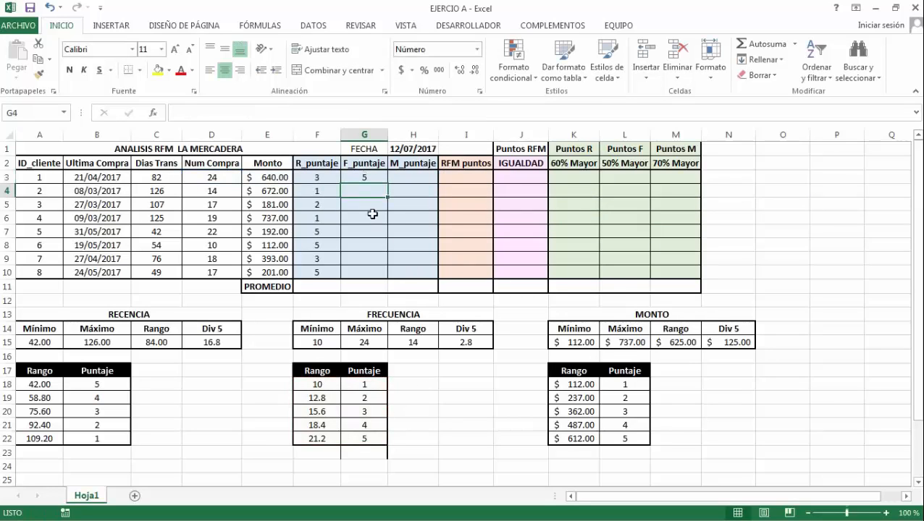
Make the lookup range in the G3 F_puntaje formula absolute as $F$18:$G$22.
{"action": "left_click", "coordinate": [366, 179]}
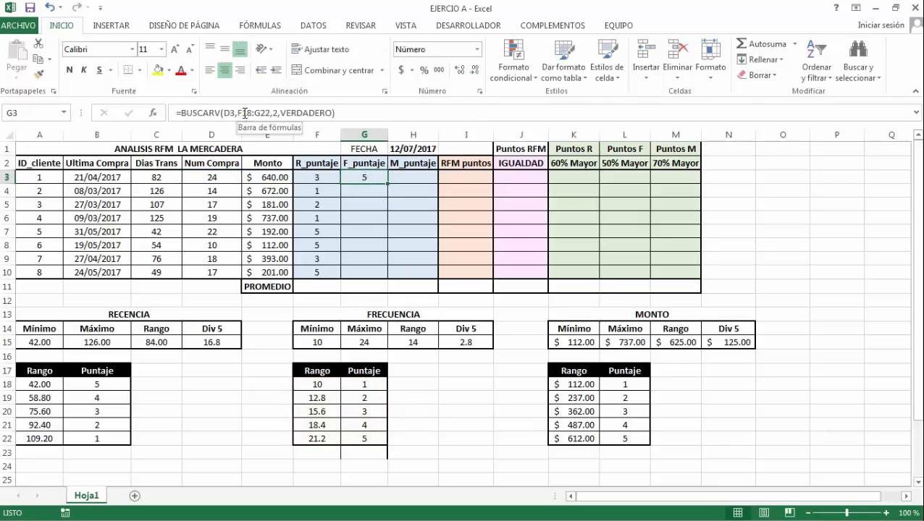
{"action": "left_click_drag", "start_coordinate": [239, 114], "coordinate": [270, 113]}
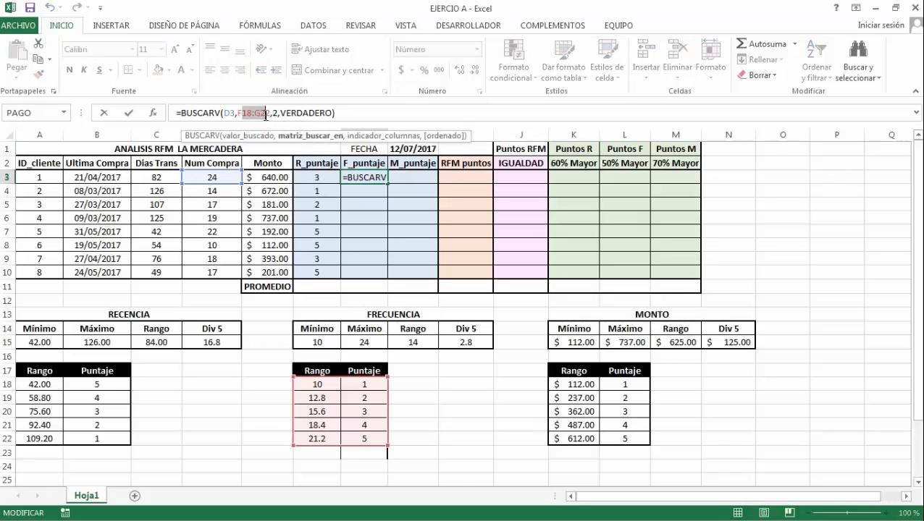
{"action": "key", "text": "F4"}
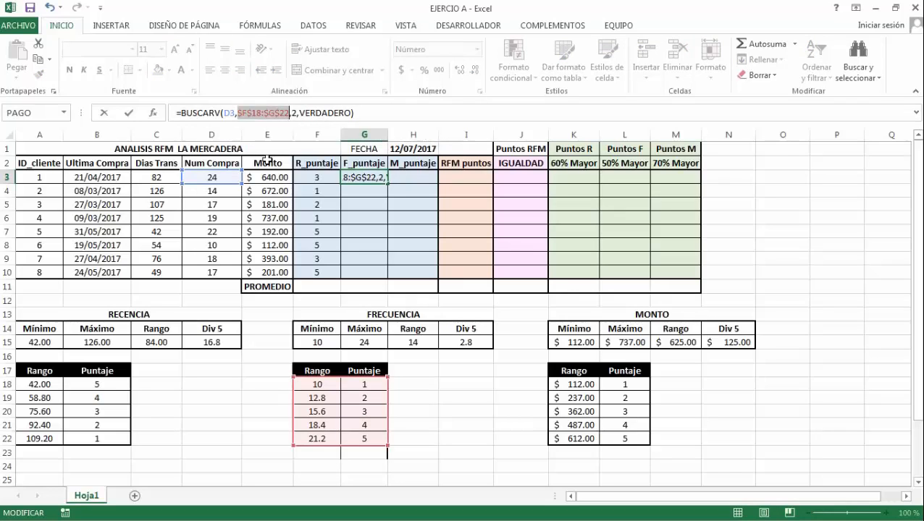
{"action": "key", "text": "Return"}
Copy the G3 formula down through G10, pasting formulas only, to fill the F_puntaje column for all clients.
{"action": "left_click", "coordinate": [370, 177]}
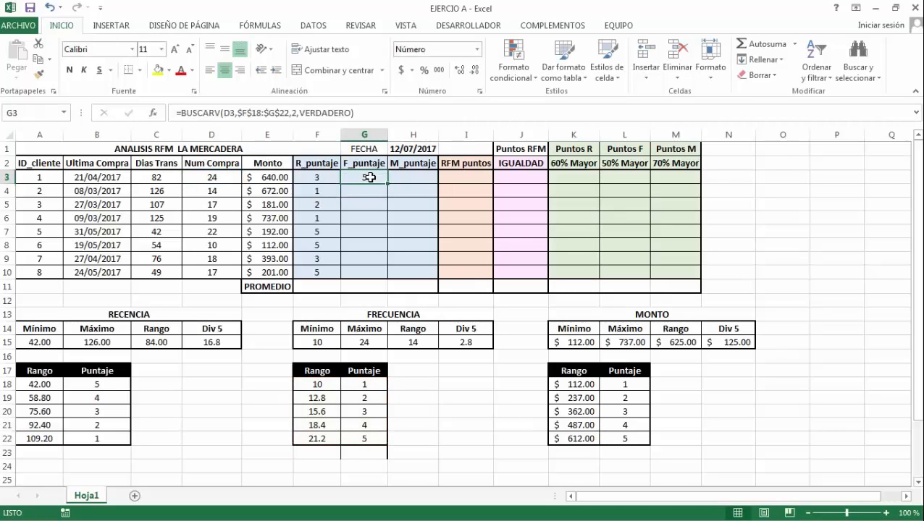
{"action": "key", "text": "ctrl+c"}
{"action": "left_click_drag", "start_coordinate": [370, 177], "coordinate": [369, 269]}
{"action": "right_click", "coordinate": [369, 246]}
{"action": "left_click", "coordinate": [434, 304]}
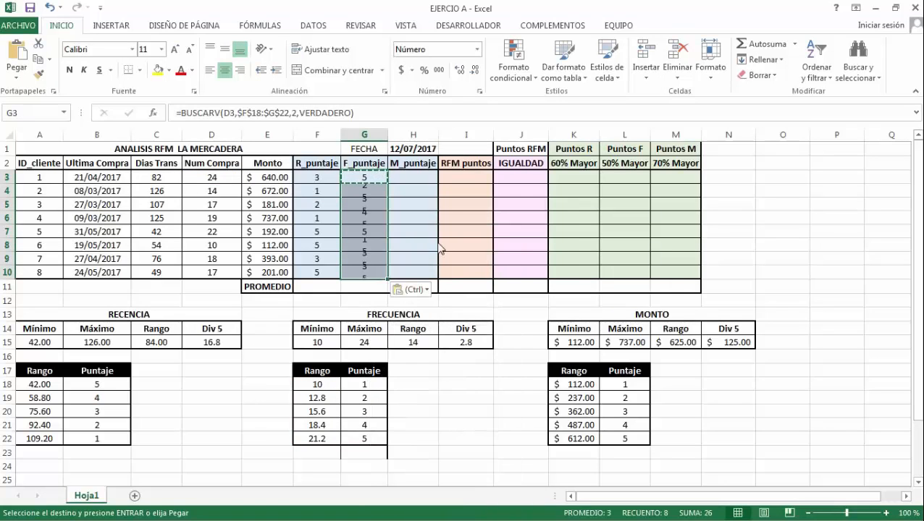
{"action": "left_click", "coordinate": [425, 189]}
Enter =BUSCARV(E3,$K$18:$L$22,2,VERDADERO) in H3 as the first client's M_puntaje.
{"action": "left_click", "coordinate": [415, 178]}
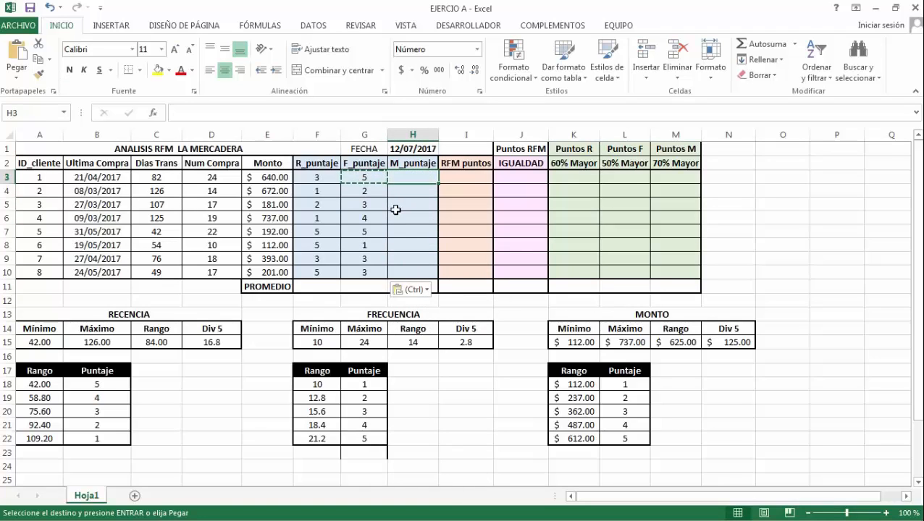
{"action": "type", "text": "="}
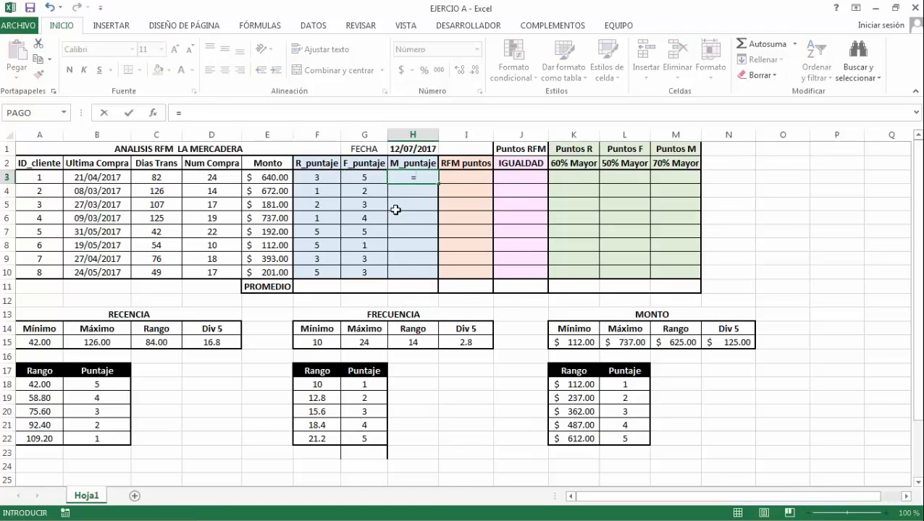
{"action": "type", "text": "BUSCAR"}
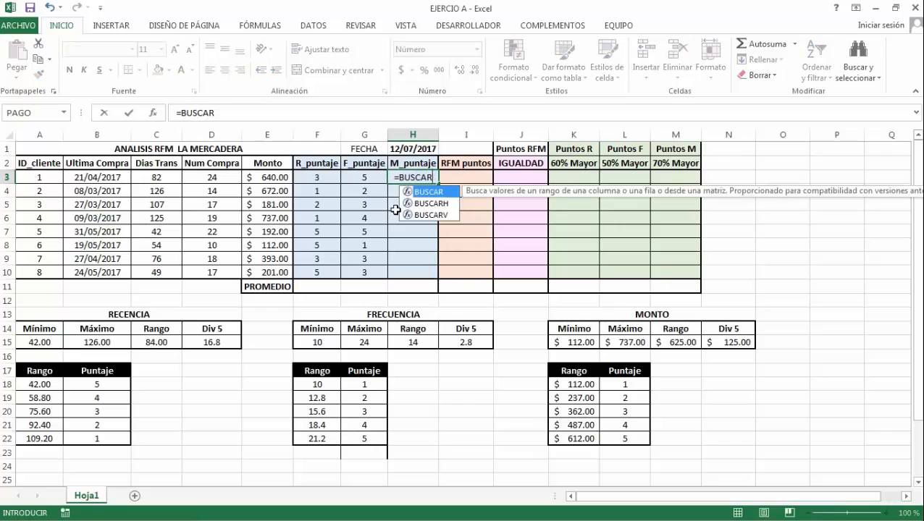
{"action": "type", "text": "V("}
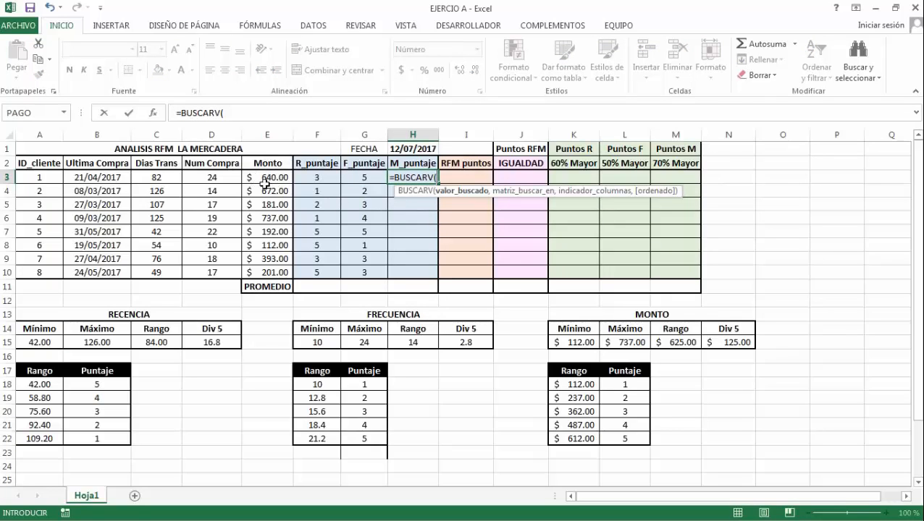
{"action": "left_click", "coordinate": [270, 180]}
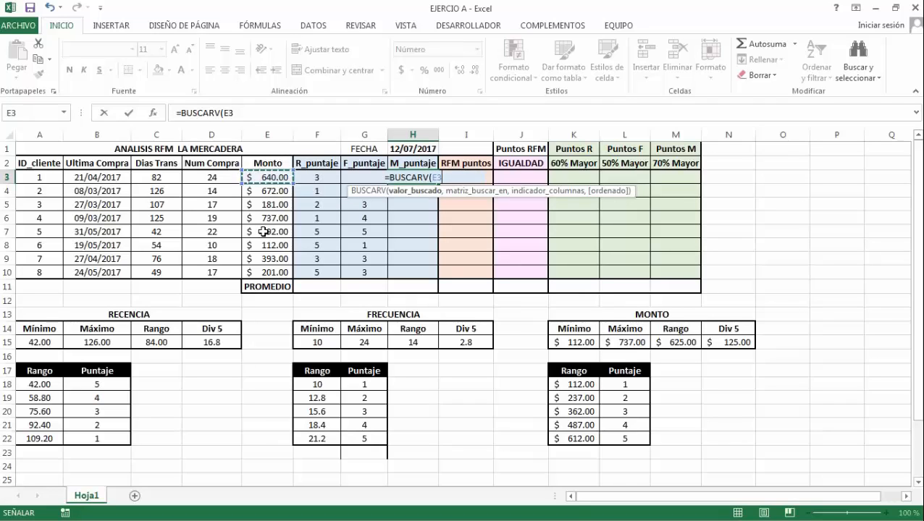
{"action": "type", "text": ","}
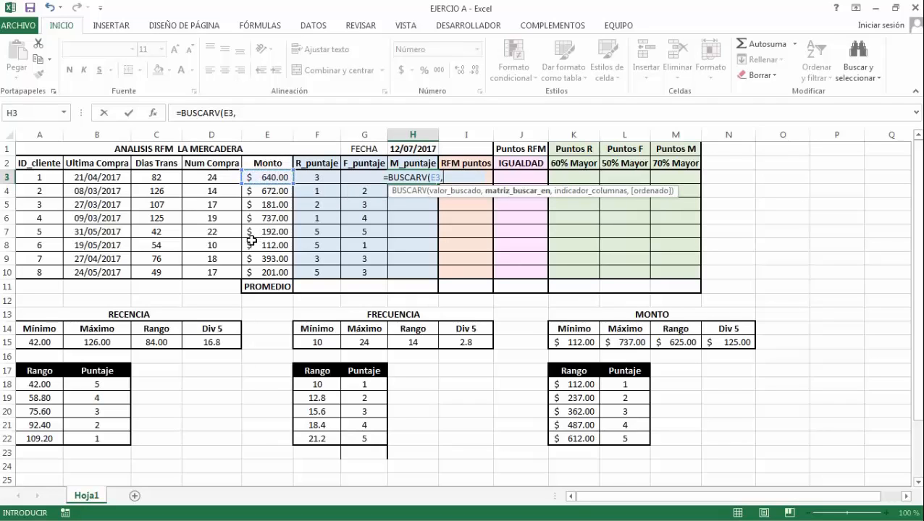
{"action": "left_click", "coordinate": [561, 385]}
{"action": "left_click_drag", "start_coordinate": [593, 399], "coordinate": [618, 436]}
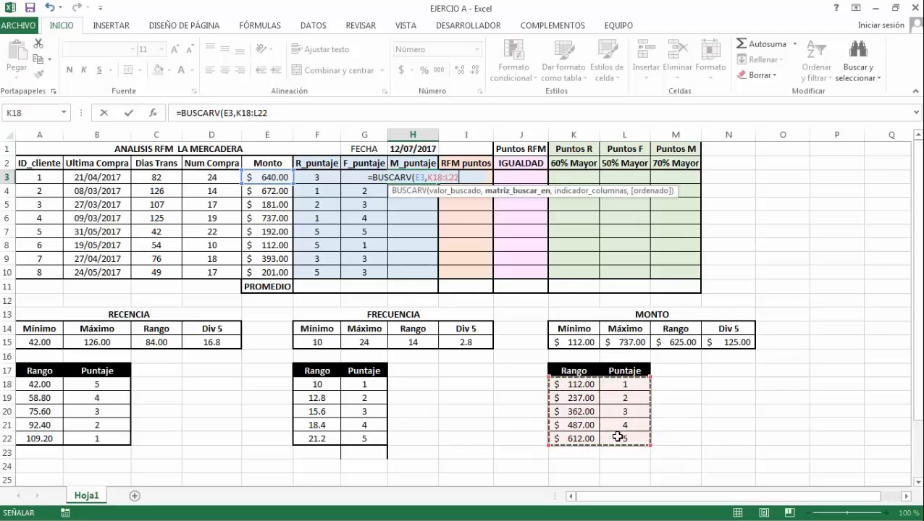
{"action": "key", "text": "F4"}
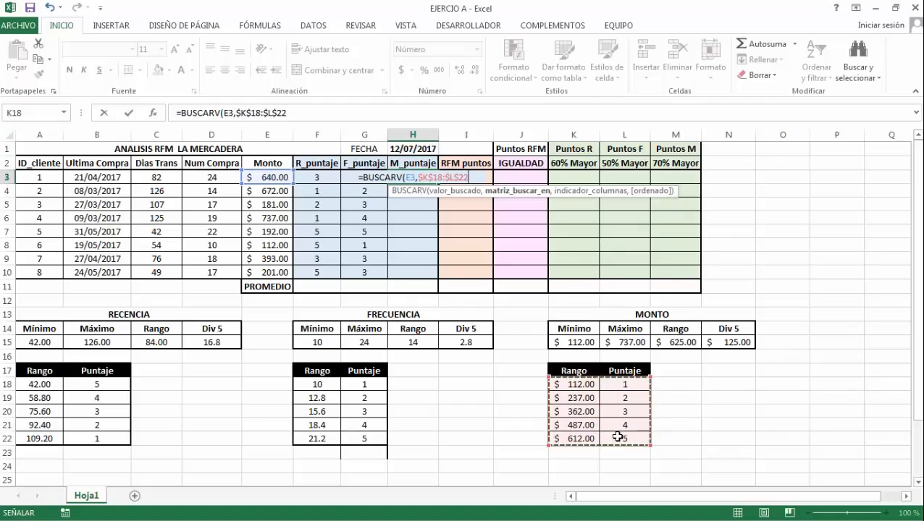
{"action": "type", "text": ","}
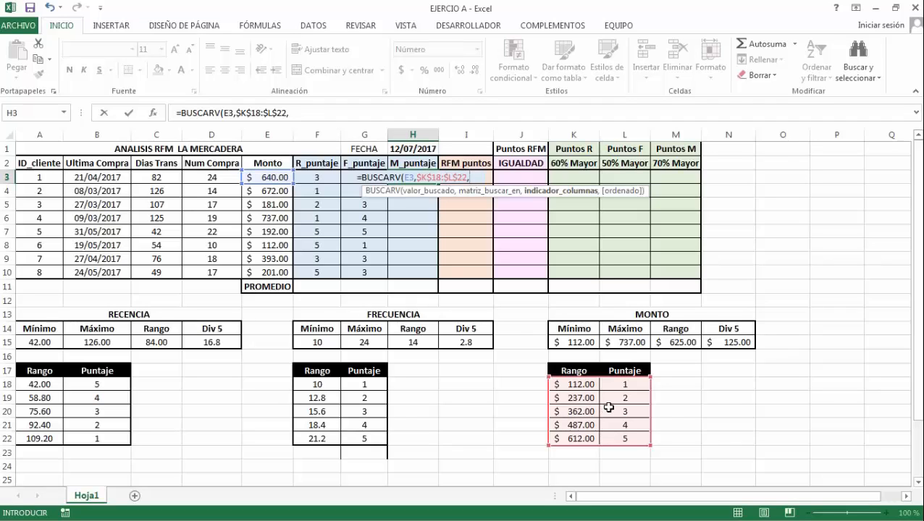
{"action": "type", "text": "2,"}
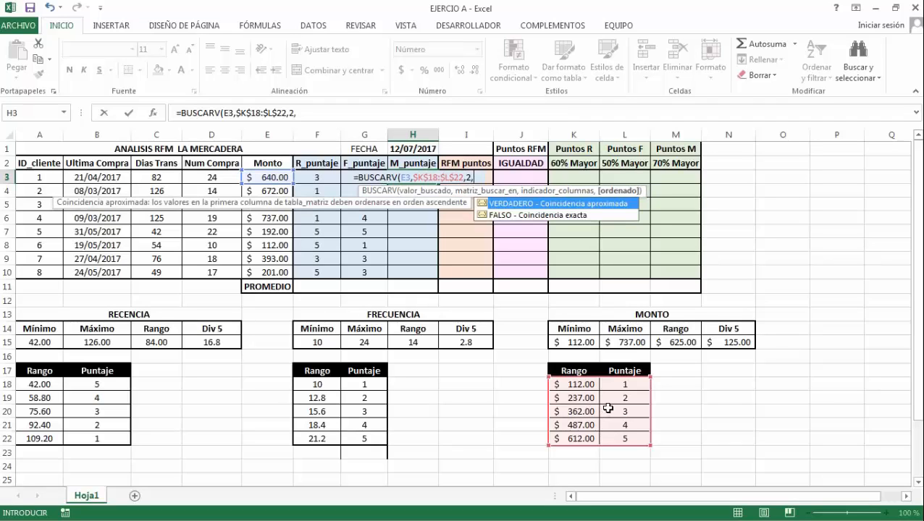
{"action": "type", "text": "VERD"}
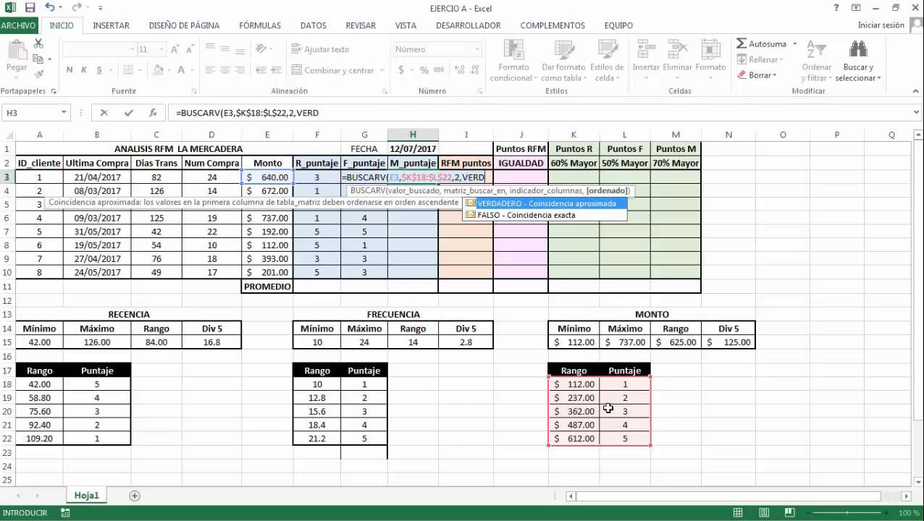
{"action": "type", "text": "ADERO"}
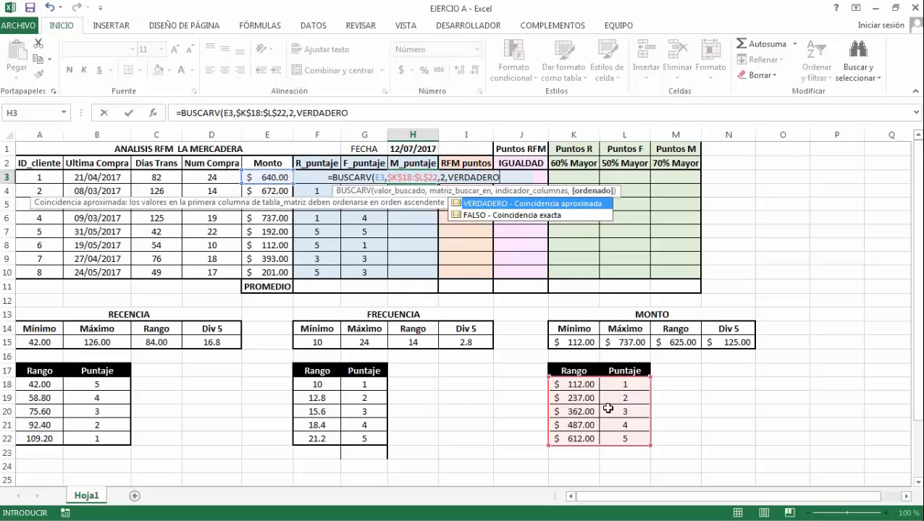
{"action": "type", "text": ")"}
{"action": "key", "text": "Return"}
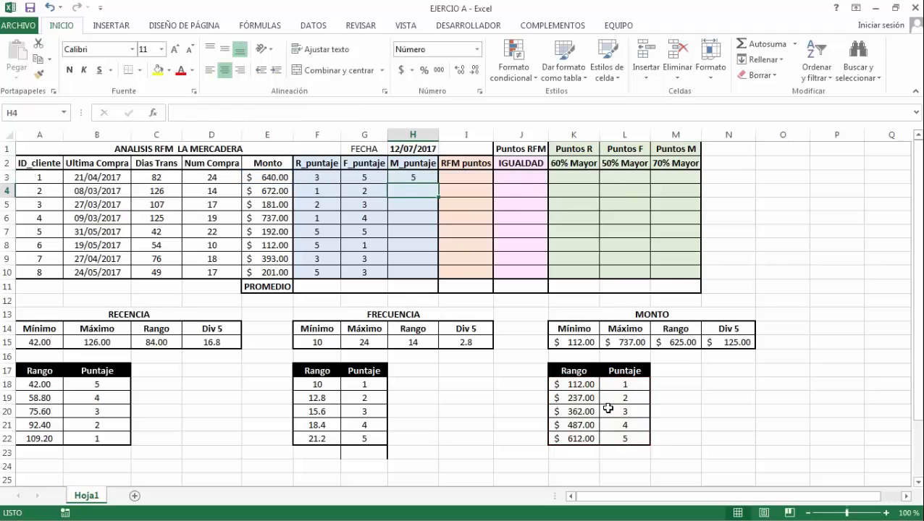
Copy the H3 formula down through H10, pasting formulas only, to fill the M_puntaje column for all clients.
{"action": "left_click", "coordinate": [399, 181]}
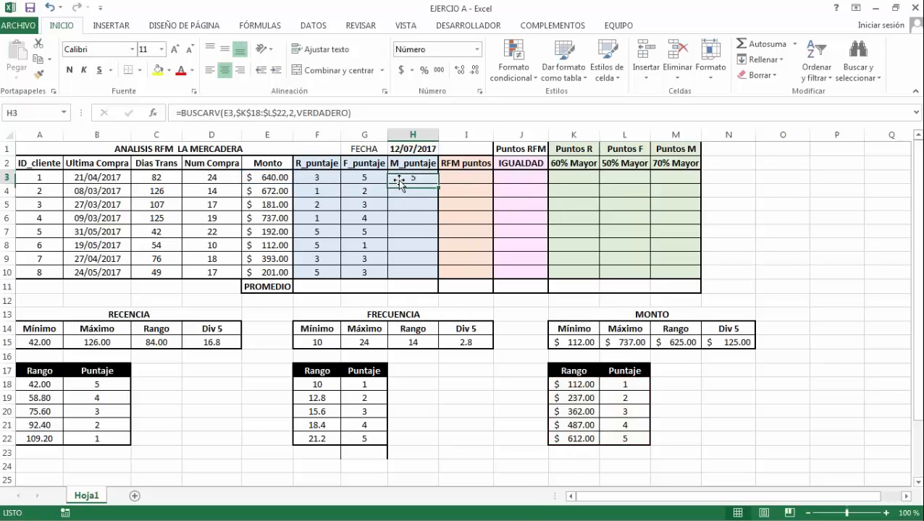
{"action": "key", "text": "ctrl+c"}
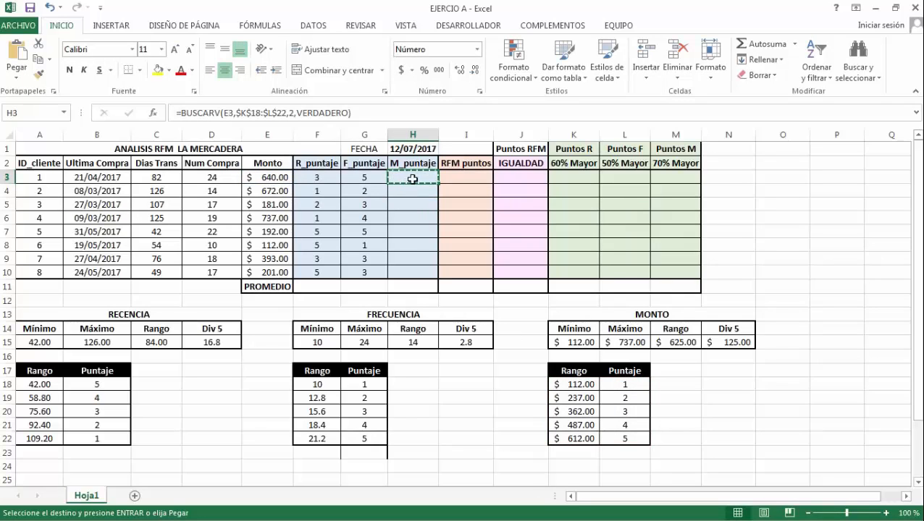
{"action": "left_click_drag", "start_coordinate": [412, 178], "coordinate": [411, 269]}
{"action": "right_click", "coordinate": [411, 269]}
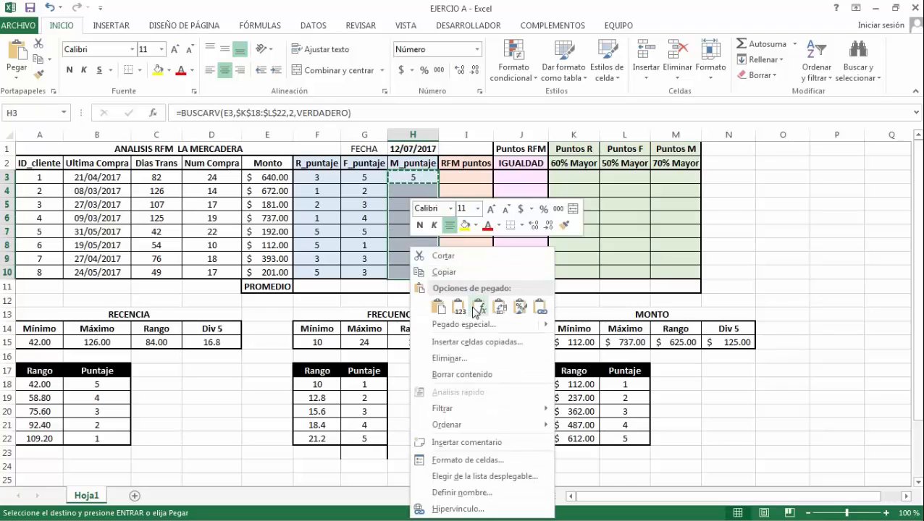
{"action": "left_click", "coordinate": [476, 310]}
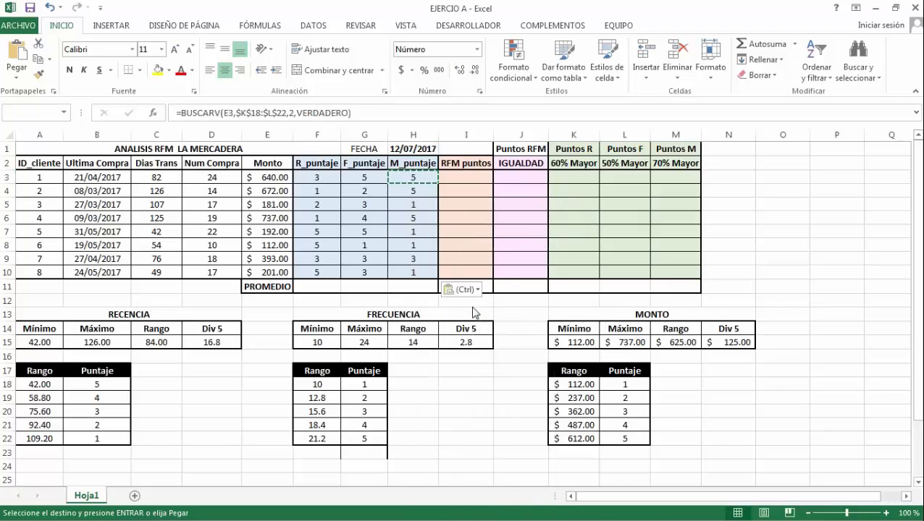
{"action": "left_click", "coordinate": [468, 237]}
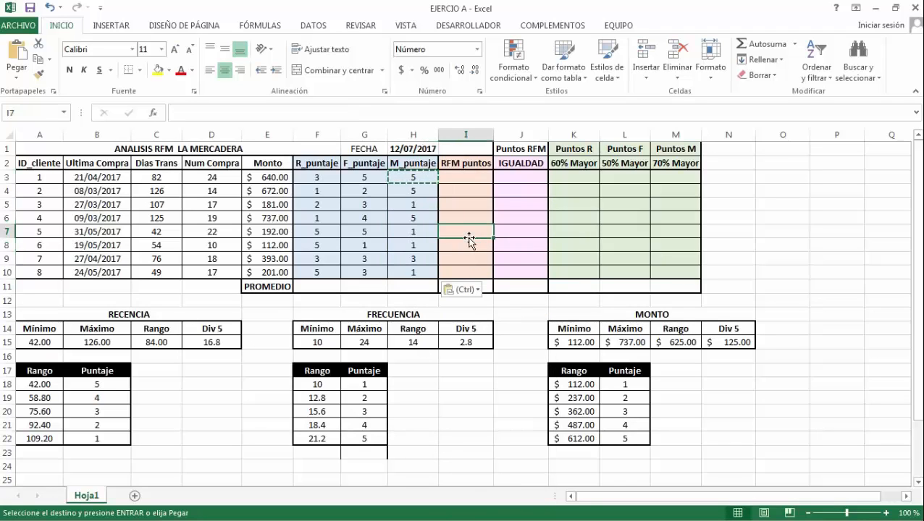
Examine the R, F and M scores of clients 1, 2 and 3 against their purchase data.
{"action": "left_click", "coordinate": [306, 180]}
{"action": "left_click_drag", "start_coordinate": [33, 178], "coordinate": [410, 194]}
{"action": "left_click_drag", "start_coordinate": [316, 177], "coordinate": [424, 172]}
{"action": "key", "text": "Escape"}
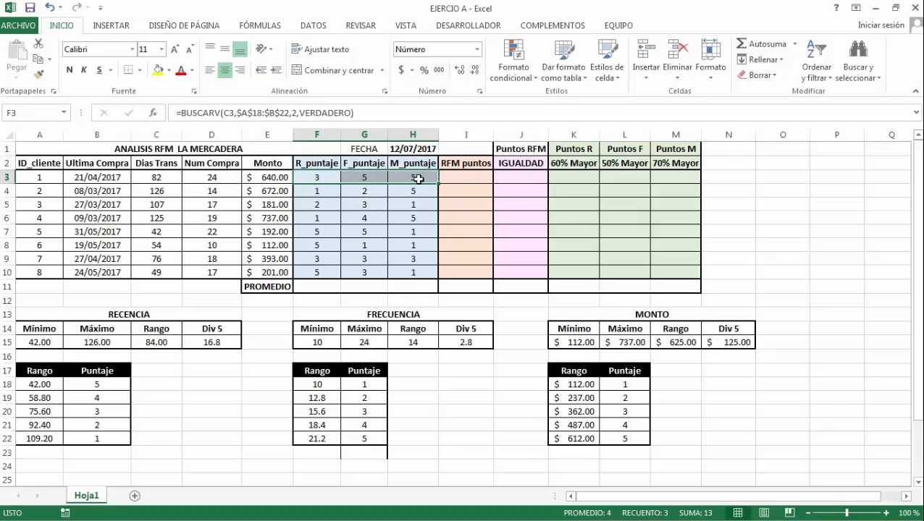
{"action": "left_click", "coordinate": [337, 196]}
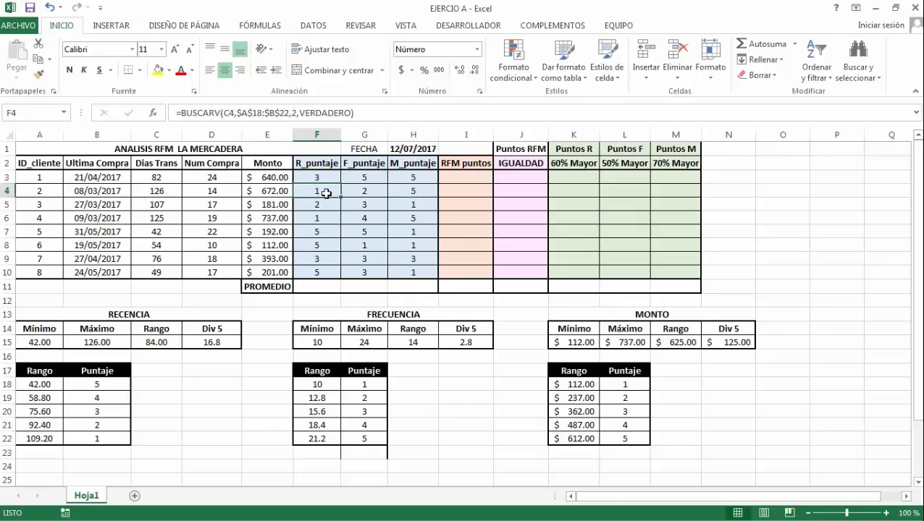
{"action": "left_click_drag", "start_coordinate": [53, 199], "coordinate": [196, 179]}
{"action": "left_click", "coordinate": [203, 177]}
{"action": "left_click_drag", "start_coordinate": [44, 191], "coordinate": [420, 188]}
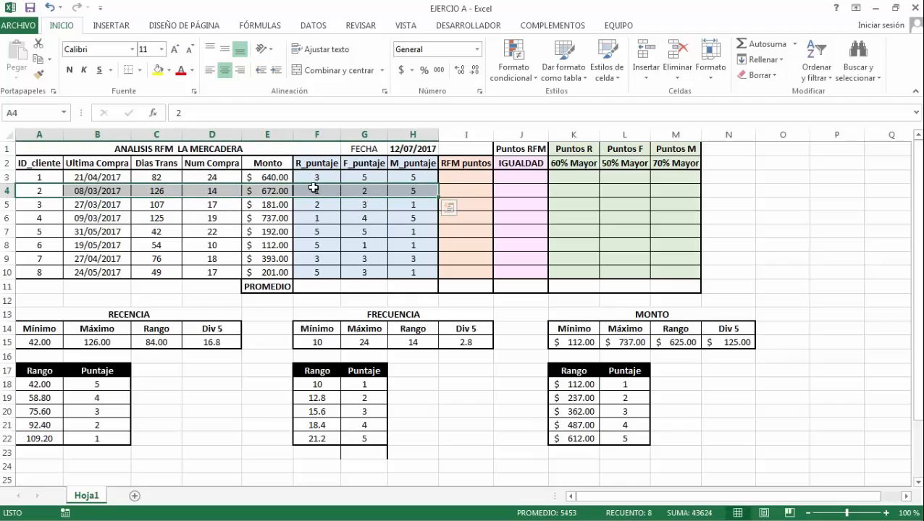
{"action": "left_click", "coordinate": [307, 192]}
{"action": "left_click_drag", "start_coordinate": [334, 191], "coordinate": [414, 184]}
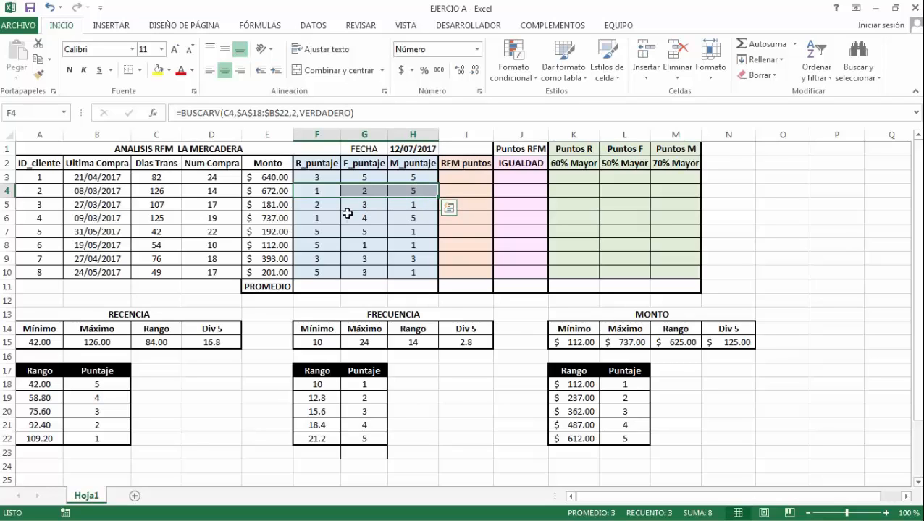
{"action": "left_click_drag", "start_coordinate": [307, 206], "coordinate": [416, 204]}
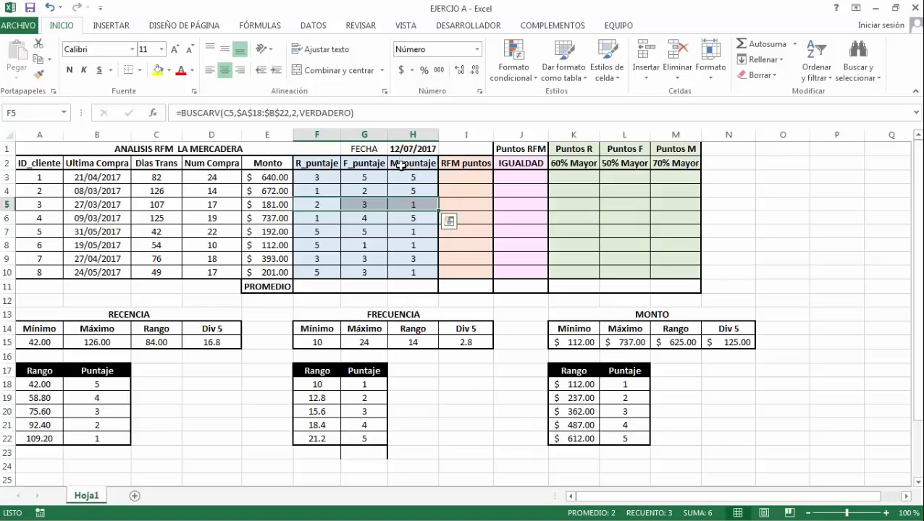
{"action": "left_click", "coordinate": [414, 203]}
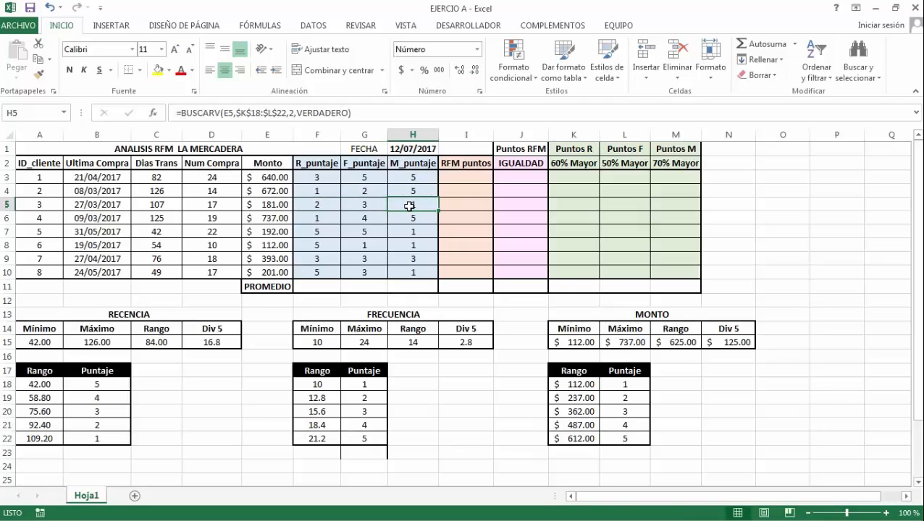
{"action": "left_click_drag", "start_coordinate": [314, 205], "coordinate": [388, 209]}
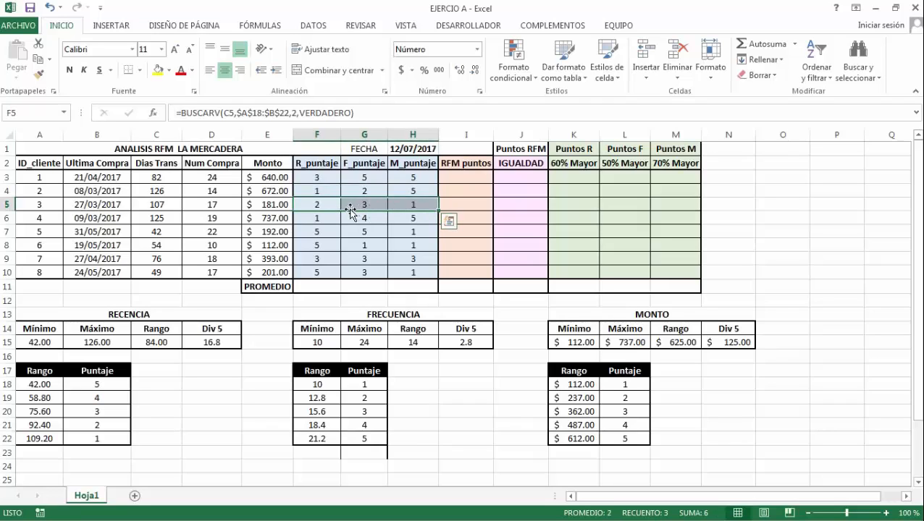
{"action": "left_click", "coordinate": [475, 178]}
Calculate the PROMEDIO of the R, F and M score columns in F11:H11 and compare the averages with the middle row of the score tables.
{"action": "left_click_drag", "start_coordinate": [304, 287], "coordinate": [396, 279]}
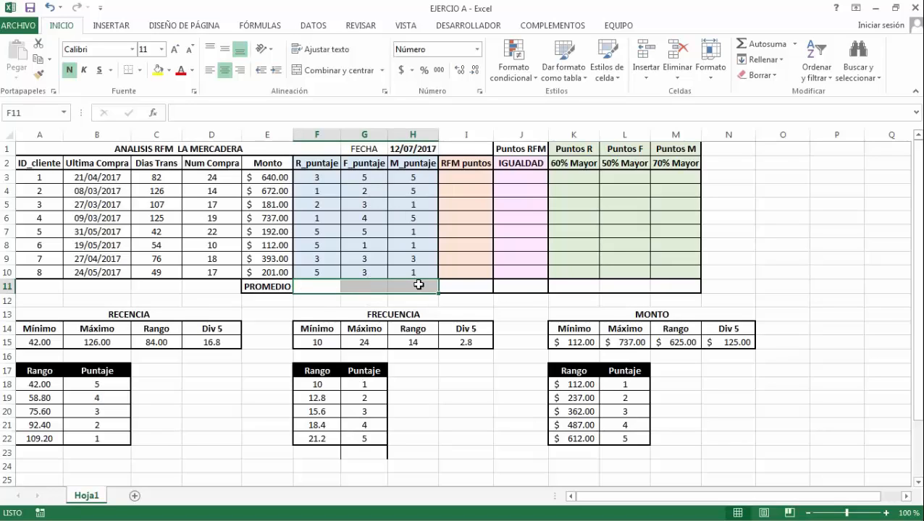
{"action": "left_click", "coordinate": [795, 45]}
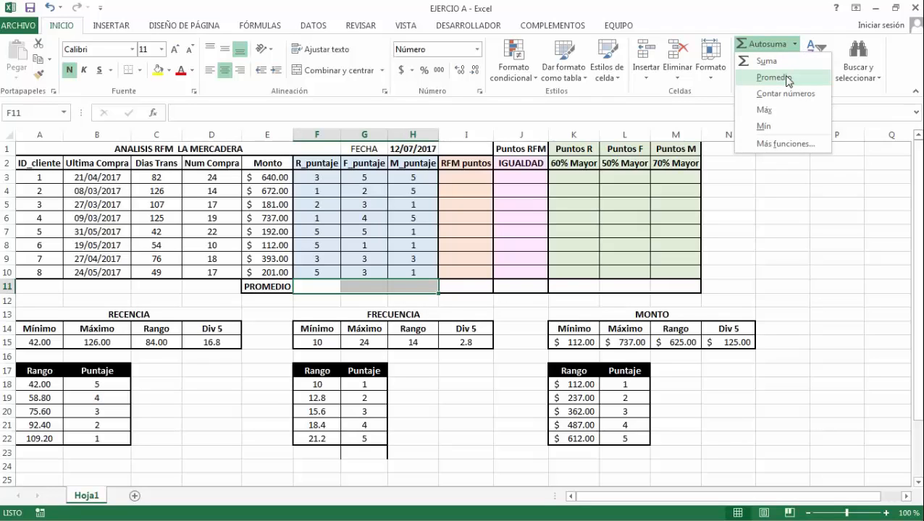
{"action": "left_click", "coordinate": [773, 77]}
{"action": "left_click", "coordinate": [320, 313]}
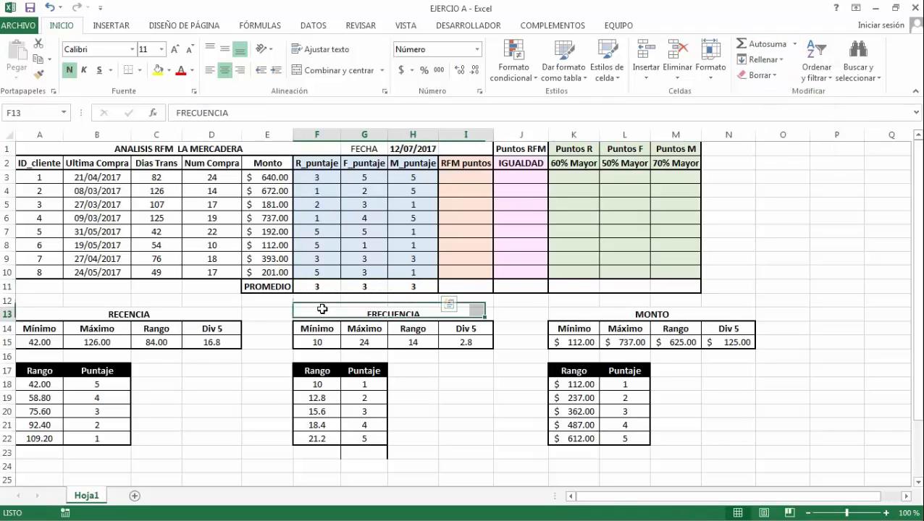
{"action": "left_click_drag", "start_coordinate": [310, 289], "coordinate": [411, 288]}
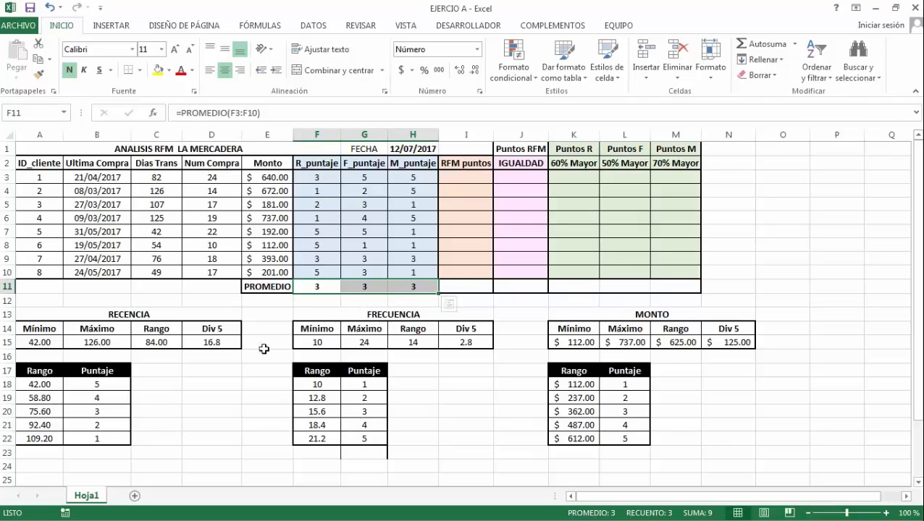
{"action": "left_click_drag", "start_coordinate": [37, 410], "coordinate": [611, 410]}
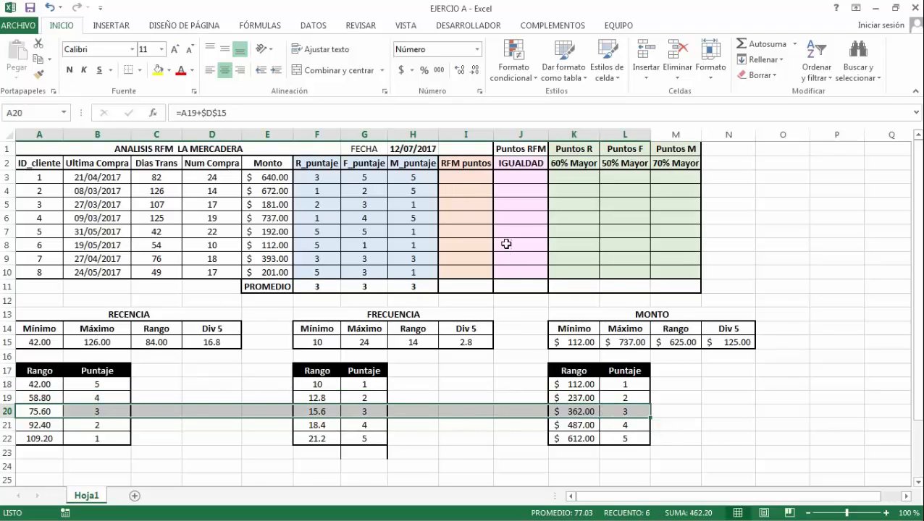
Enter =F3*G3*H3 in I3 to calculate the first client's RFM puntos.
{"action": "left_click", "coordinate": [477, 194]}
{"action": "left_click", "coordinate": [462, 175]}
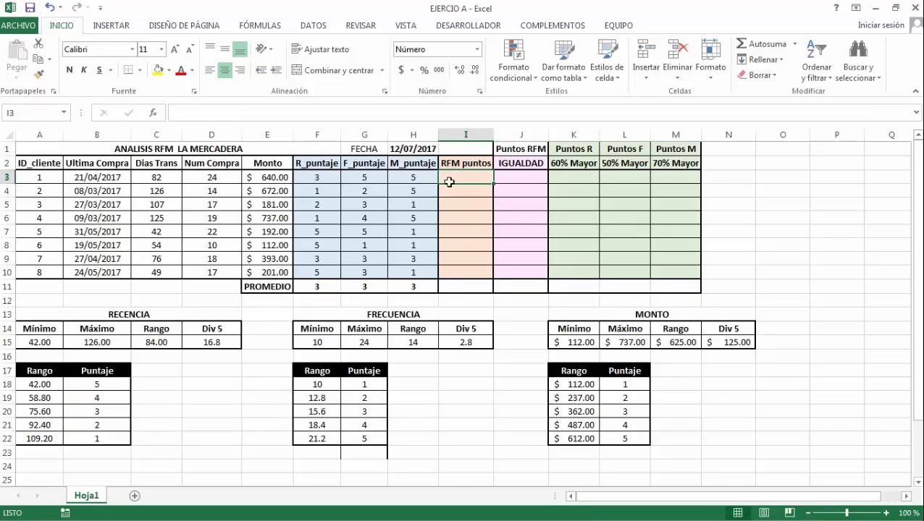
{"action": "left_click", "coordinate": [463, 248]}
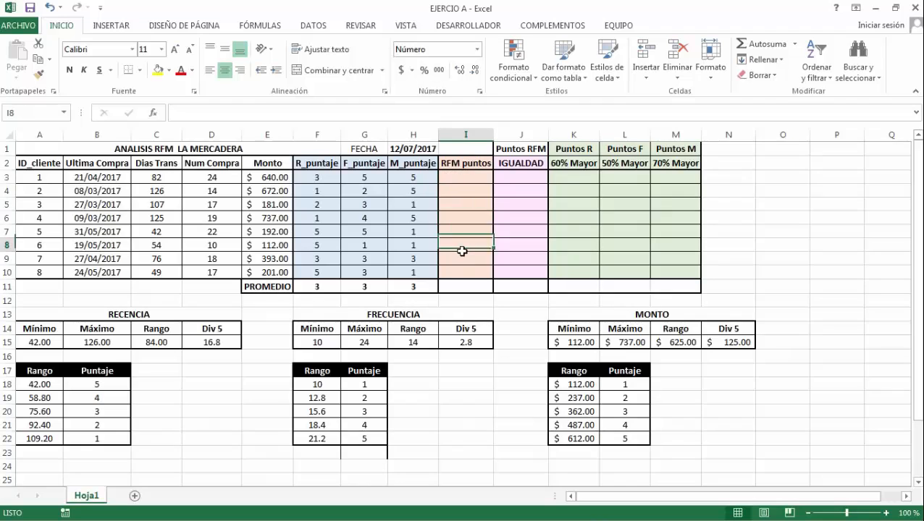
{"action": "left_click", "coordinate": [474, 182]}
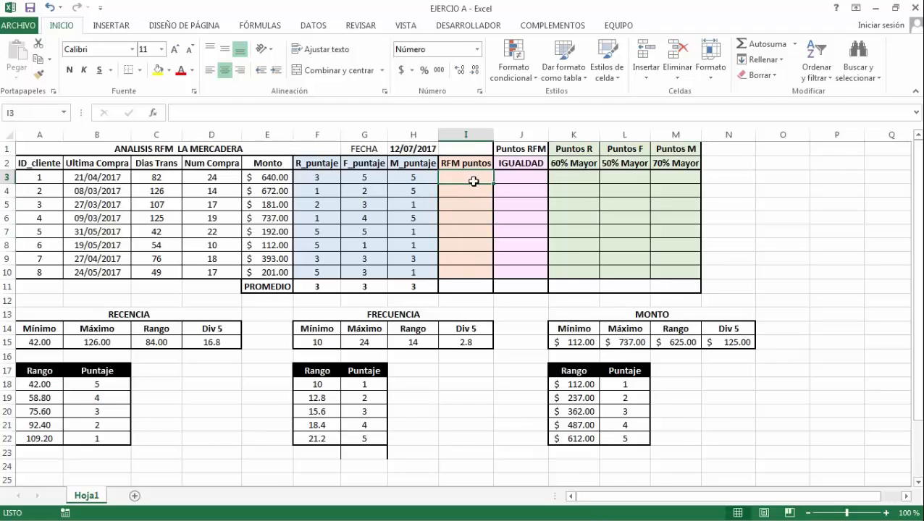
{"action": "type", "text": "="}
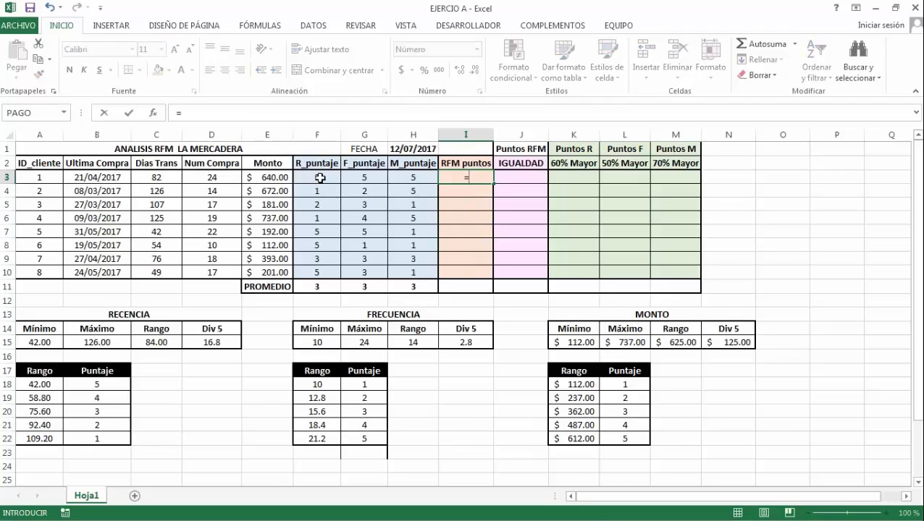
{"action": "left_click", "coordinate": [320, 177]}
{"action": "type", "text": "*"}
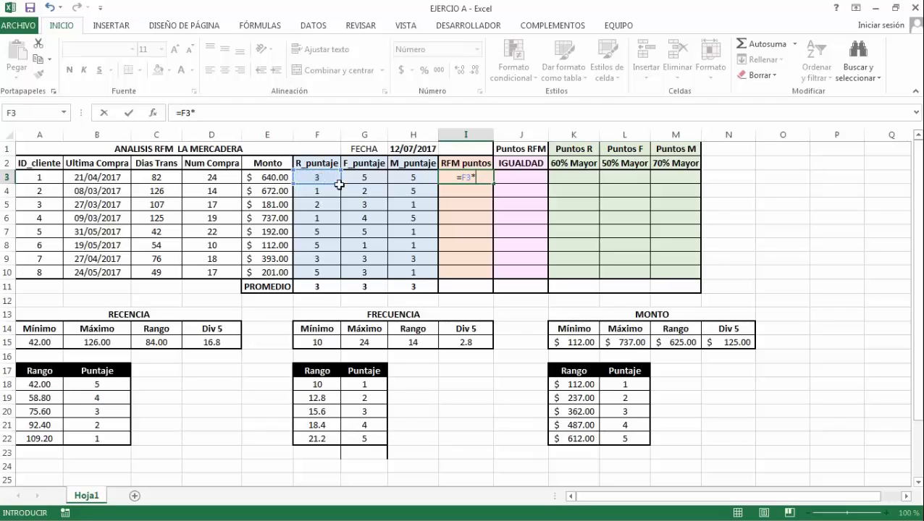
{"action": "left_click", "coordinate": [362, 180]}
{"action": "type", "text": "*"}
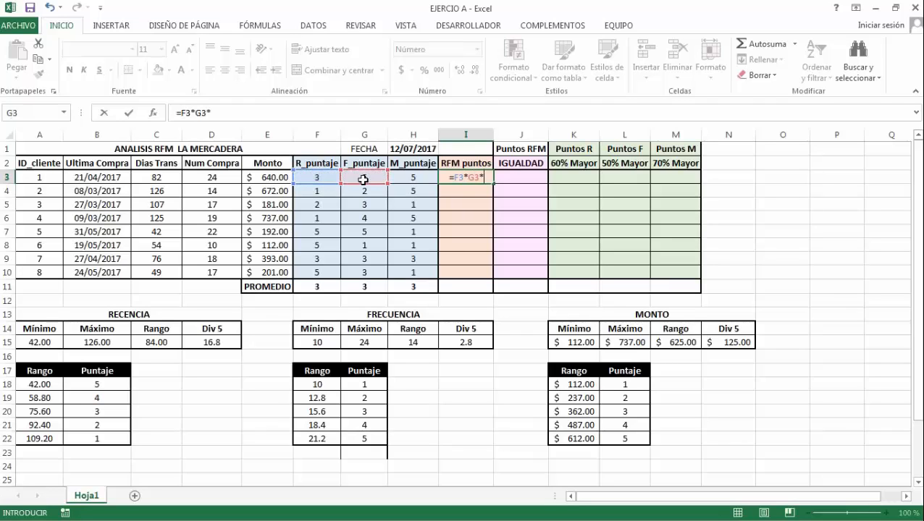
{"action": "left_click", "coordinate": [412, 176]}
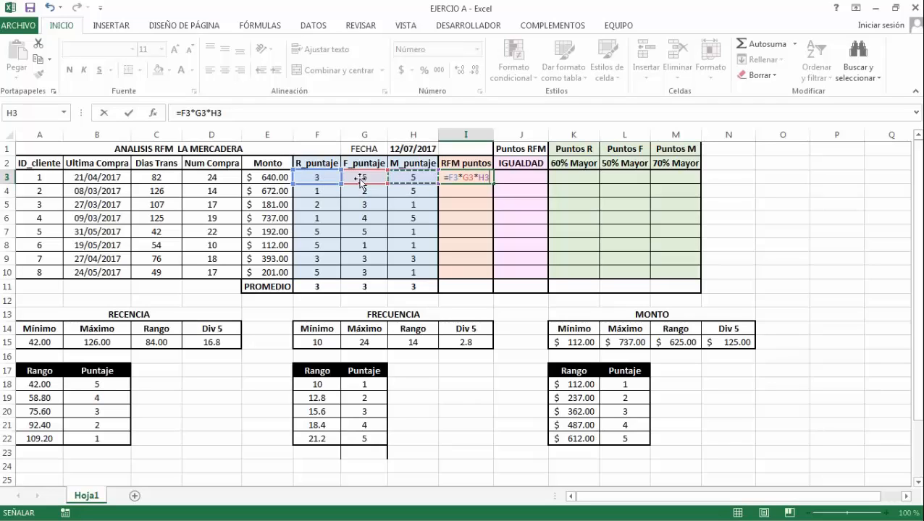
{"action": "key", "text": "Return"}
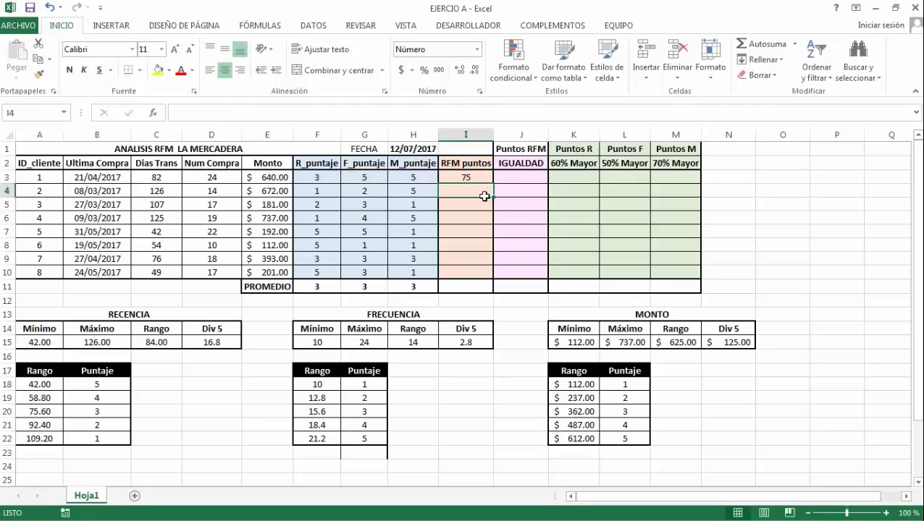
Copy the I3 formula down through I10, pasting formulas only, to fill the RFM puntos column for all clients.
{"action": "left_click", "coordinate": [468, 180]}
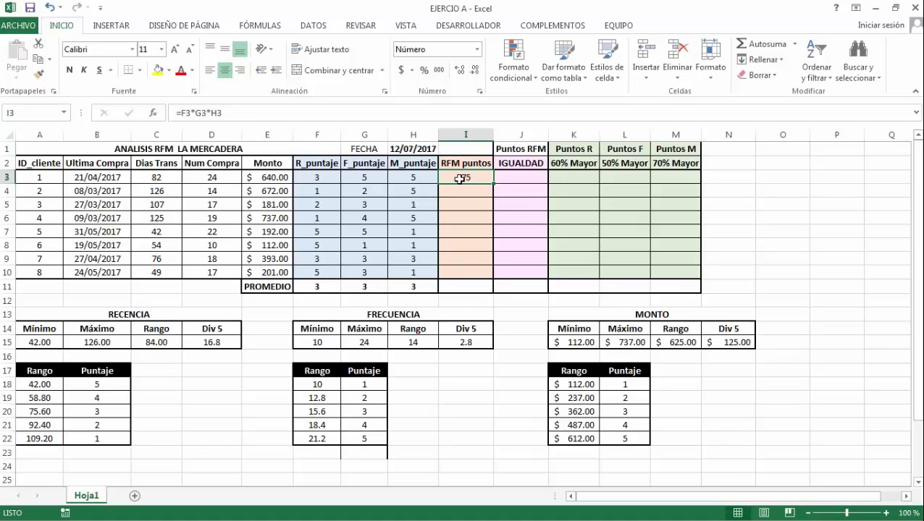
{"action": "key", "text": "ctrl+c"}
{"action": "left_click_drag", "start_coordinate": [470, 179], "coordinate": [463, 273]}
{"action": "right_click", "coordinate": [464, 274]}
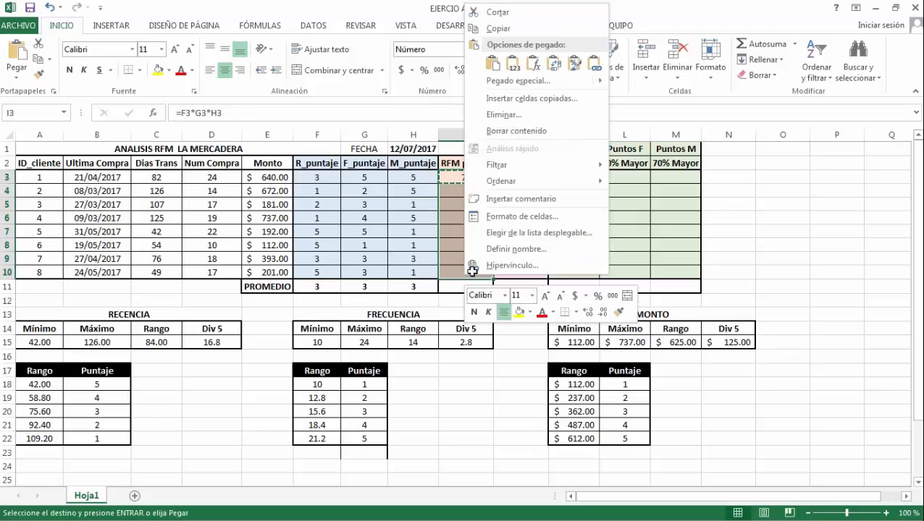
{"action": "left_click", "coordinate": [533, 64]}
{"action": "left_click", "coordinate": [480, 258]}
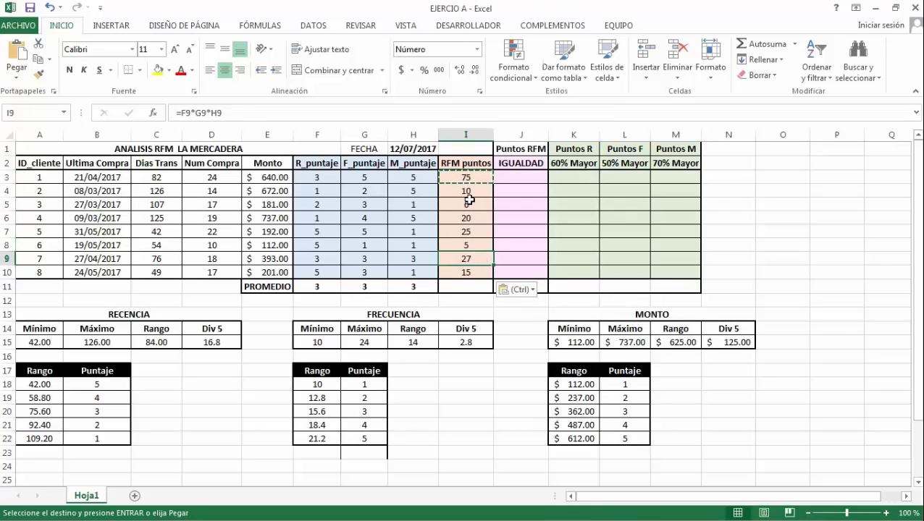
Examine the RFM puntos in I3:I10, checking client 2's product against its R, F and M scores.
{"action": "left_click_drag", "start_coordinate": [471, 196], "coordinate": [305, 193]}
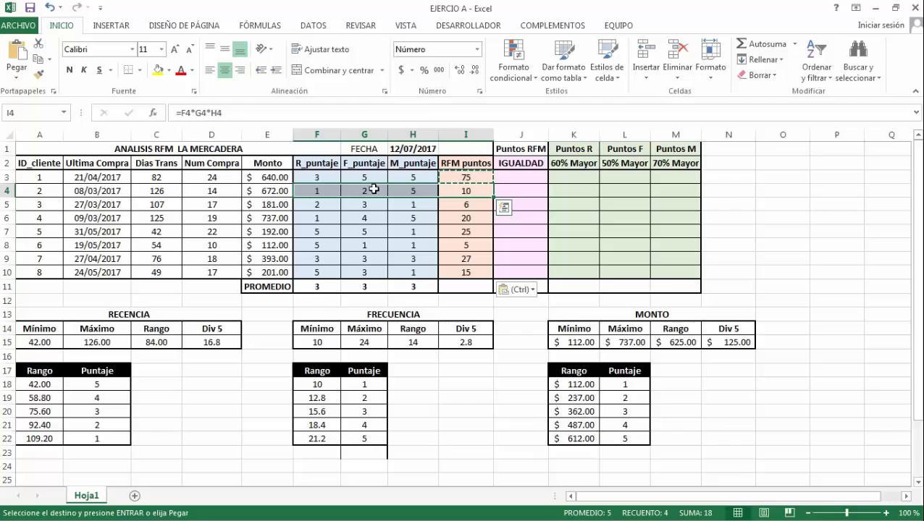
{"action": "left_click", "coordinate": [459, 190]}
{"action": "left_click", "coordinate": [468, 220]}
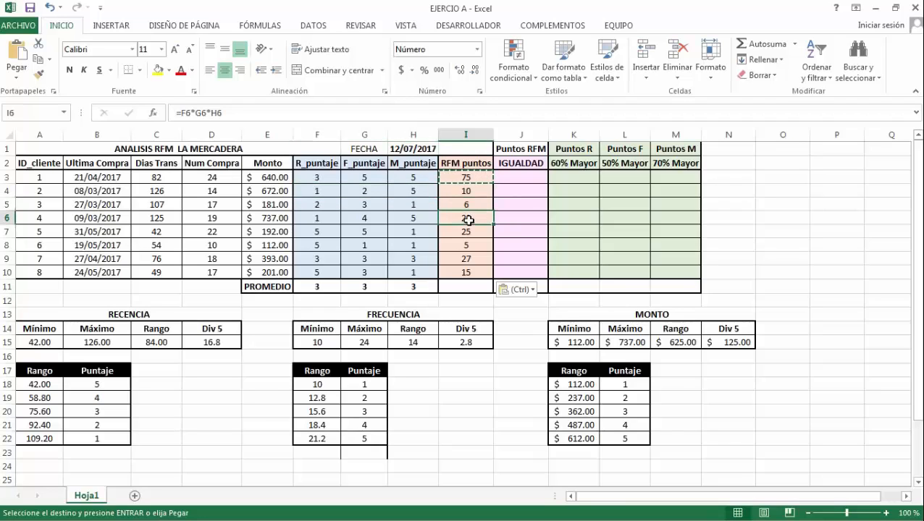
{"action": "left_click_drag", "start_coordinate": [474, 181], "coordinate": [456, 270]}
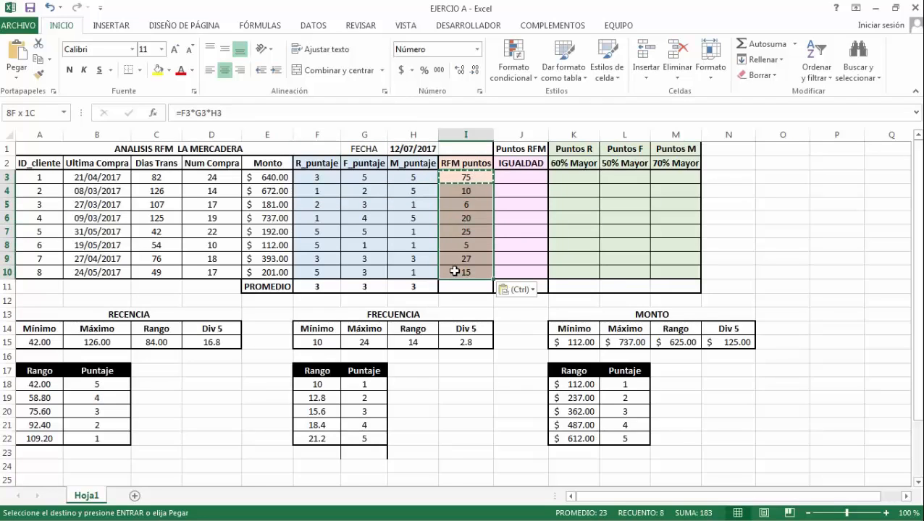
{"action": "left_click", "coordinate": [465, 176]}
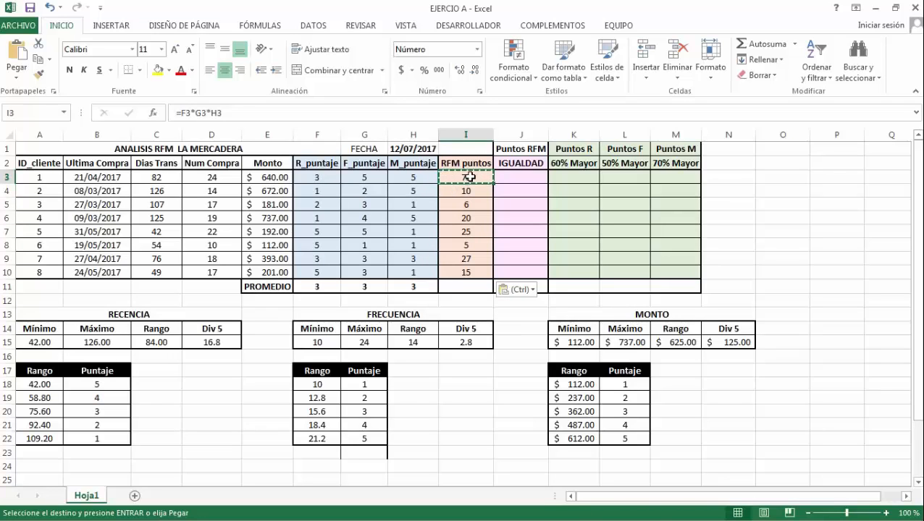
{"action": "left_click_drag", "start_coordinate": [470, 176], "coordinate": [450, 272]}
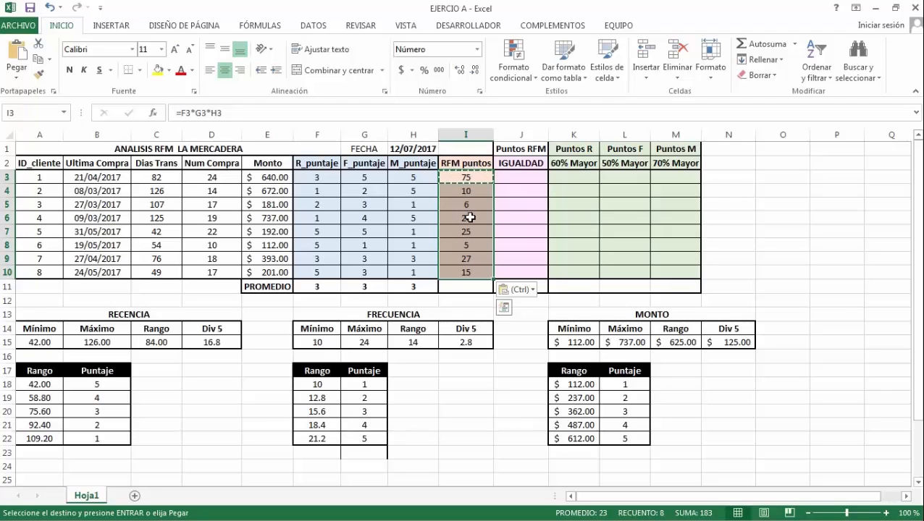
{"action": "left_click", "coordinate": [470, 177]}
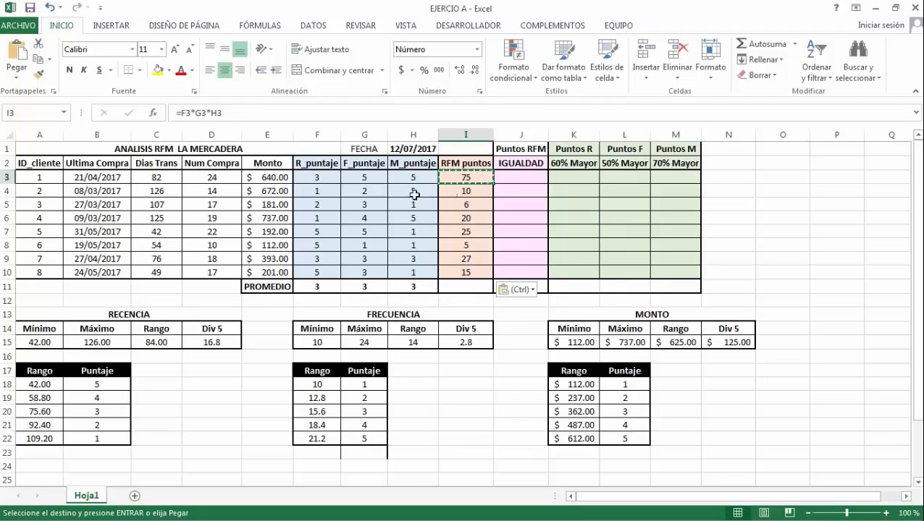
Overwrite client 1's R_puntaje in F3 with 5 and check the recalculated RFM puntos in I3.
{"action": "left_click", "coordinate": [314, 179]}
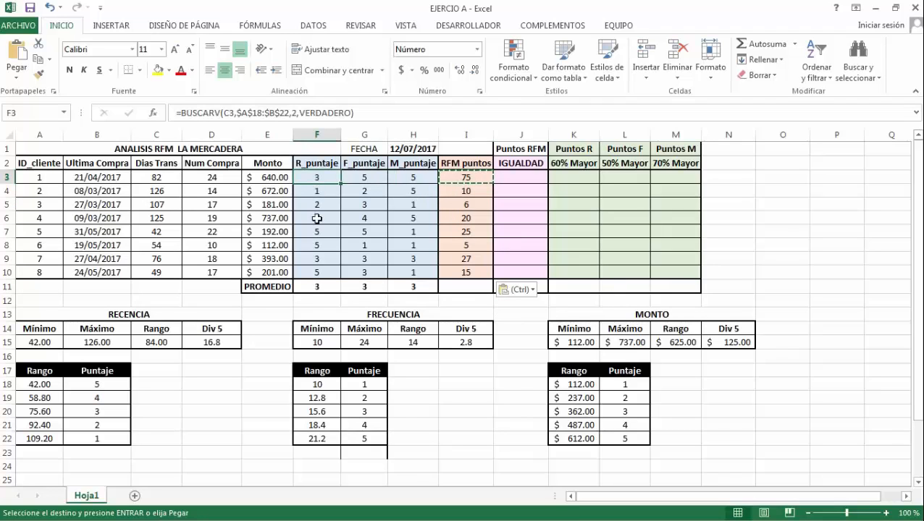
{"action": "left_click_drag", "start_coordinate": [306, 178], "coordinate": [410, 177]}
{"action": "left_click", "coordinate": [319, 181]}
{"action": "type", "text": "5"}
{"action": "key", "text": "Return"}
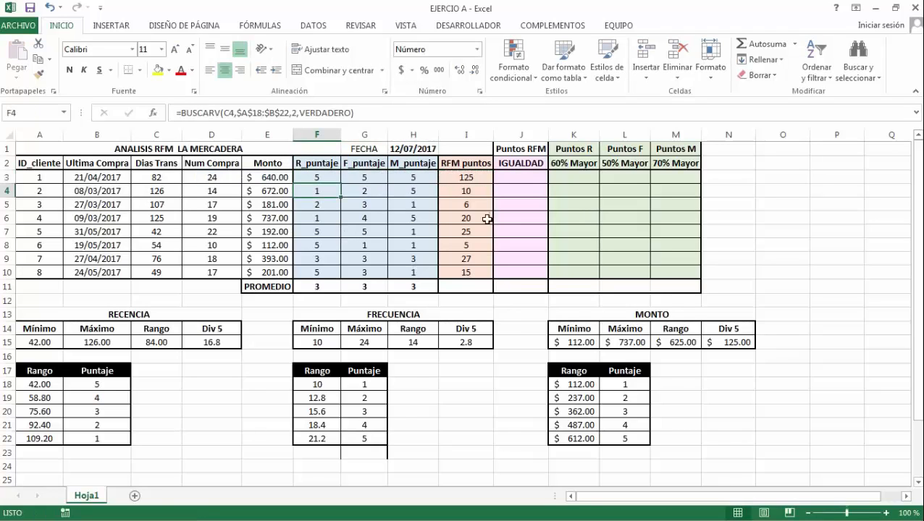
{"action": "left_click", "coordinate": [482, 179]}
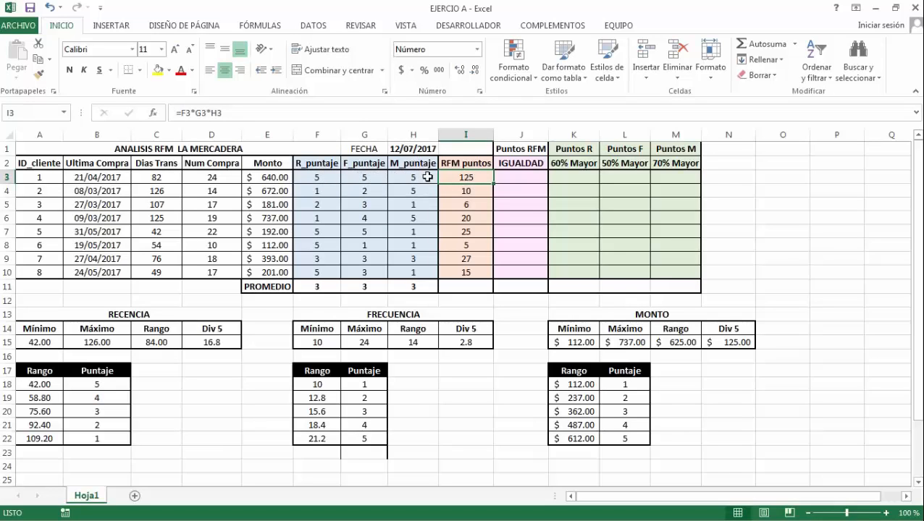
Overwrite client 2's R_puntaje in F4 with 4.
{"action": "left_click", "coordinate": [320, 193]}
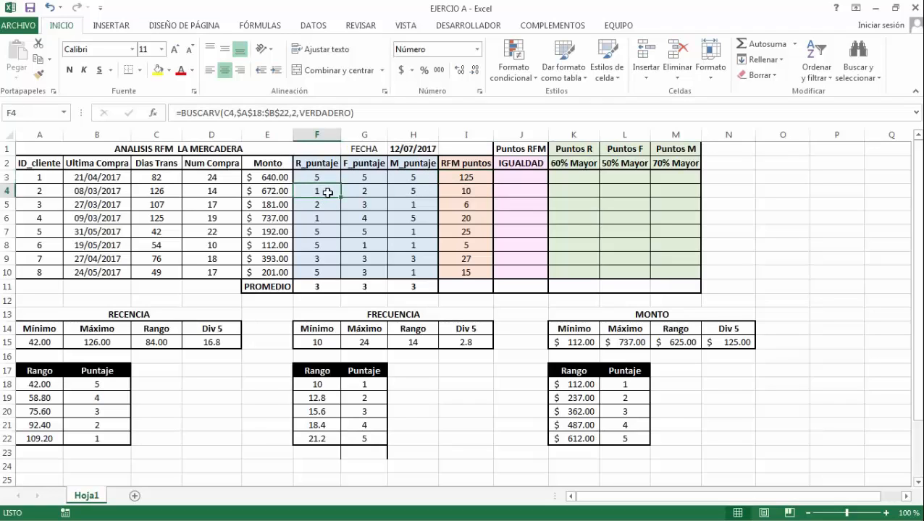
{"action": "double_click", "coordinate": [319, 194]}
{"action": "type", "text": "4"}
{"action": "key", "text": "Escape"}
{"action": "key", "text": "F2"}
{"action": "type", "text": "4"}
{"action": "key", "text": "Return"}
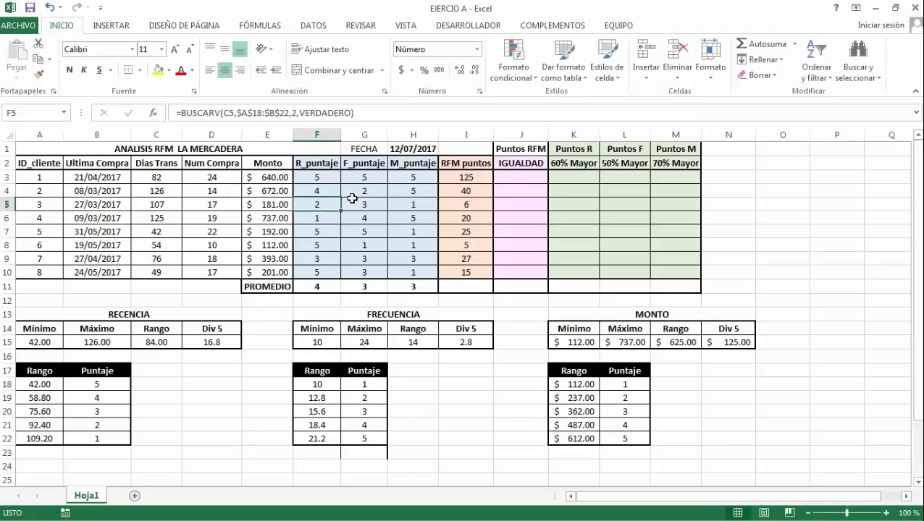
Overwrite client 2's F_puntaje in G4 and M_puntaje in H4 with 4 each.
{"action": "left_click", "coordinate": [354, 198]}
{"action": "key", "text": "Up"}
{"action": "type", "text": "4"}
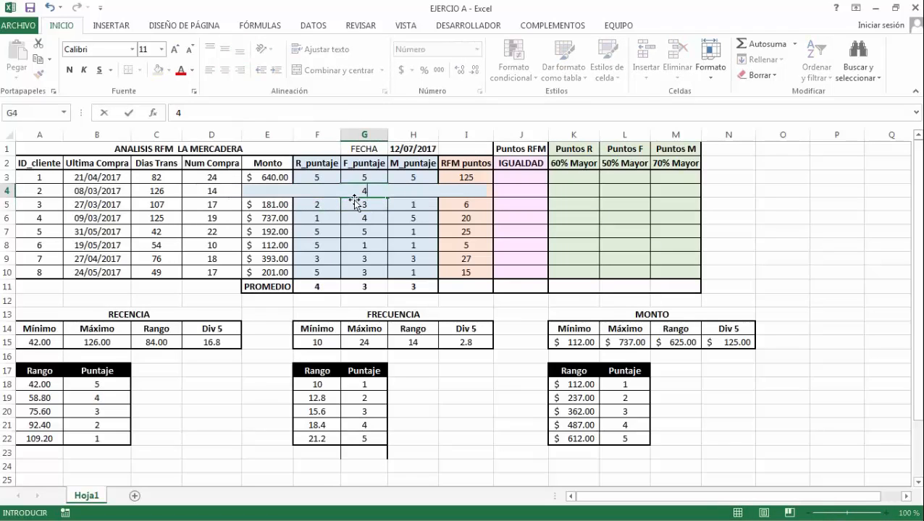
{"action": "key", "text": "Return"}
{"action": "key", "text": "Right"}
{"action": "key", "text": "Up"}
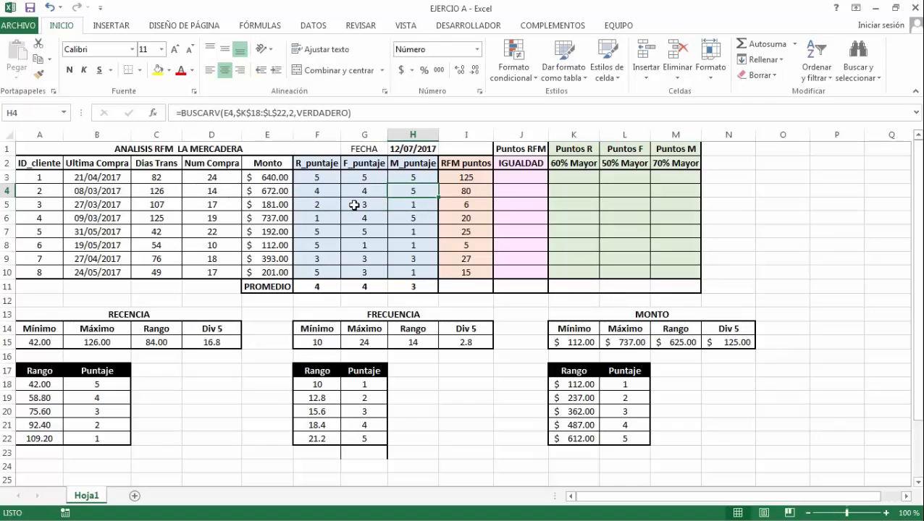
{"action": "type", "text": "4"}
{"action": "key", "text": "Return"}
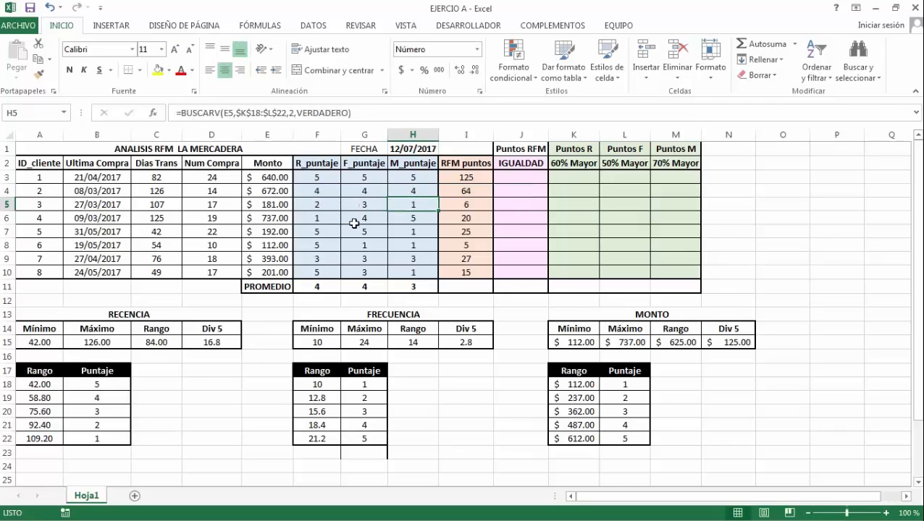
Compare the R, F and M scores of clients 1 and 2 with their RFM puntos in I3:I4.
{"action": "left_click_drag", "start_coordinate": [317, 194], "coordinate": [430, 188]}
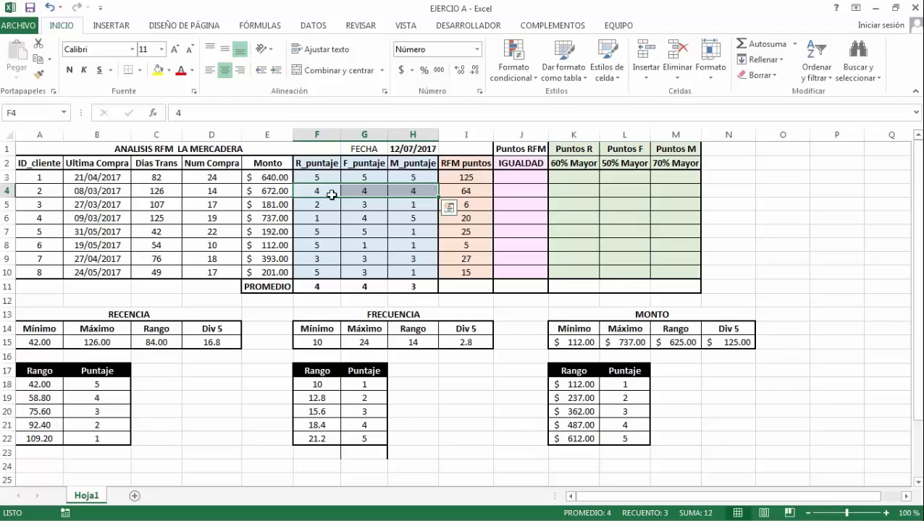
{"action": "left_click_drag", "start_coordinate": [304, 181], "coordinate": [414, 189]}
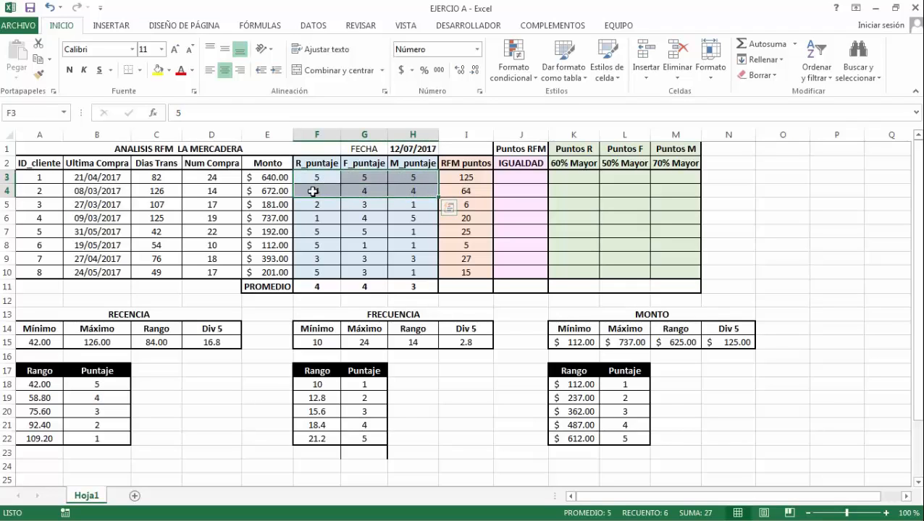
{"action": "left_click", "coordinate": [463, 191]}
{"action": "left_click_drag", "start_coordinate": [462, 177], "coordinate": [466, 192]}
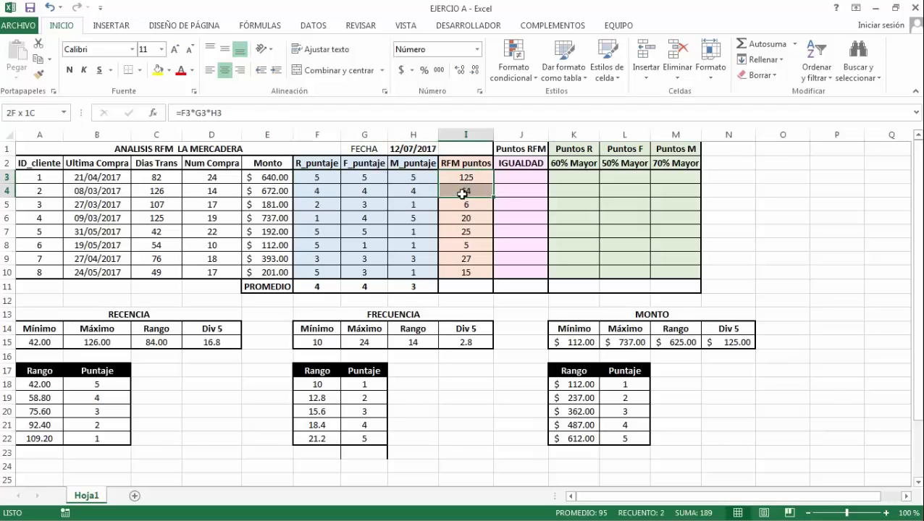
{"action": "left_click", "coordinate": [470, 192]}
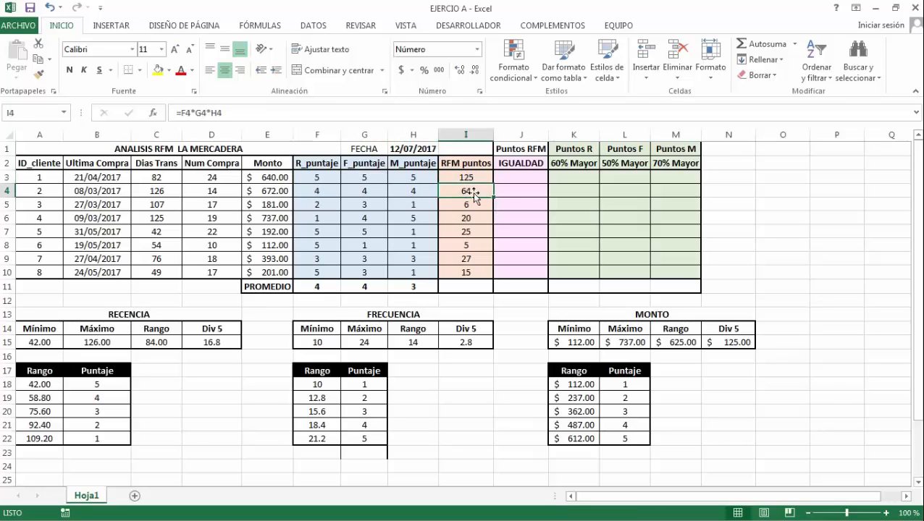
{"action": "left_click_drag", "start_coordinate": [469, 177], "coordinate": [466, 193]}
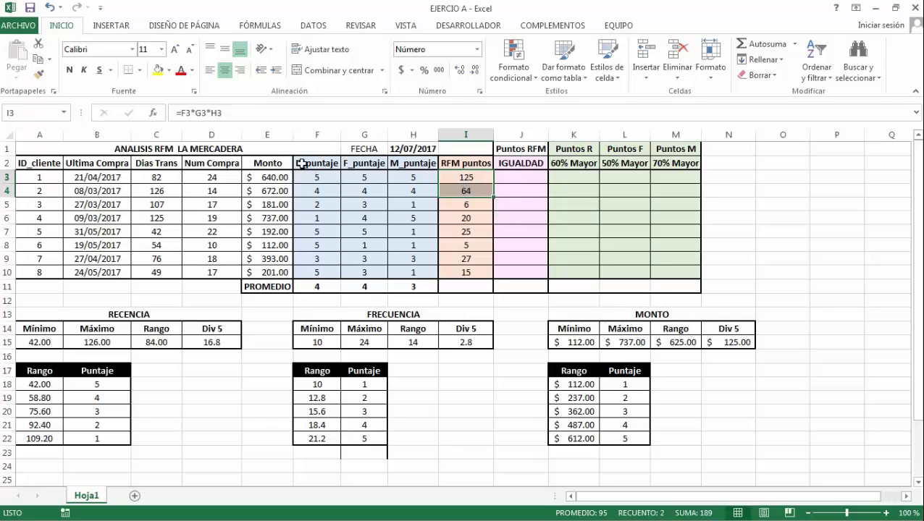
{"action": "left_click_drag", "start_coordinate": [301, 165], "coordinate": [410, 164]}
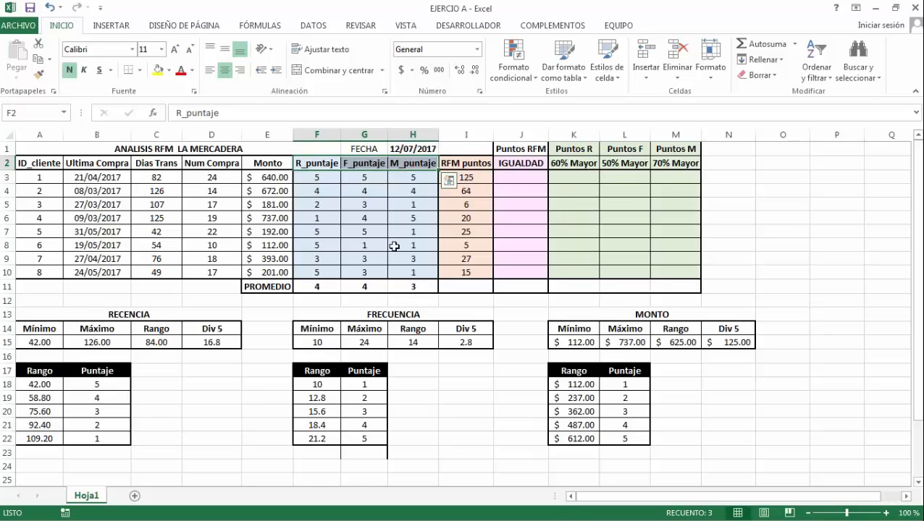
{"action": "left_click", "coordinate": [481, 191]}
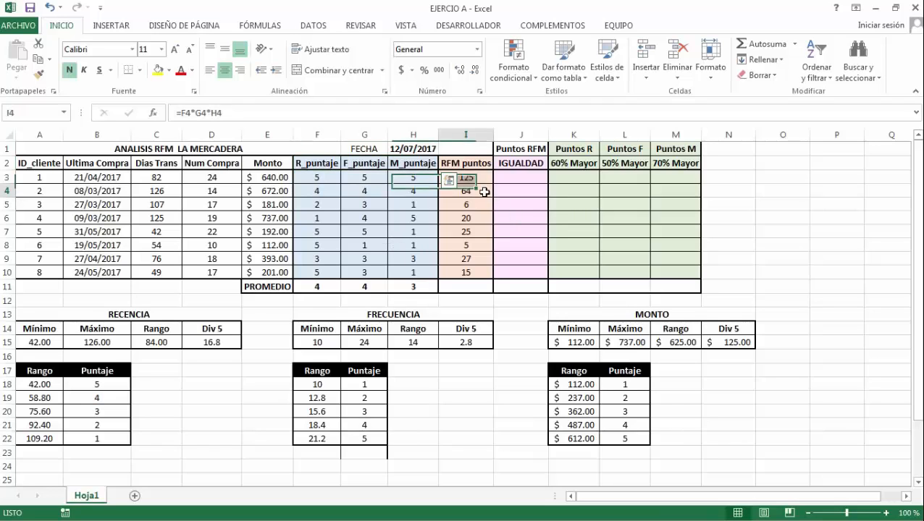
{"action": "left_click", "coordinate": [386, 194]}
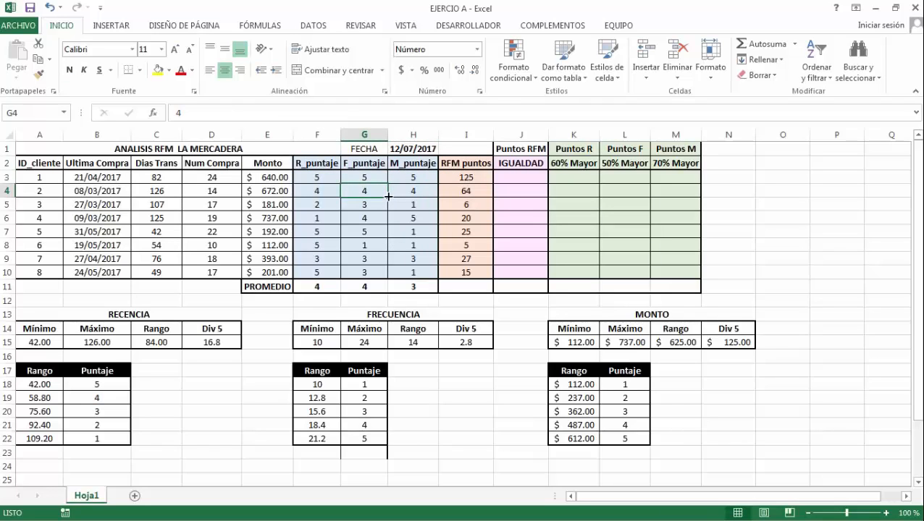
Undo the recent score, average and RFM puntos entries back to the single BUSCARV formula in G3.
{"action": "key", "text": "ctrl+z"}
{"action": "key", "text": "ctrl+z"}
{"action": "key", "text": "ctrl+z"}
{"action": "key", "text": "ctrl+z"}
{"action": "key", "text": "ctrl+z"}
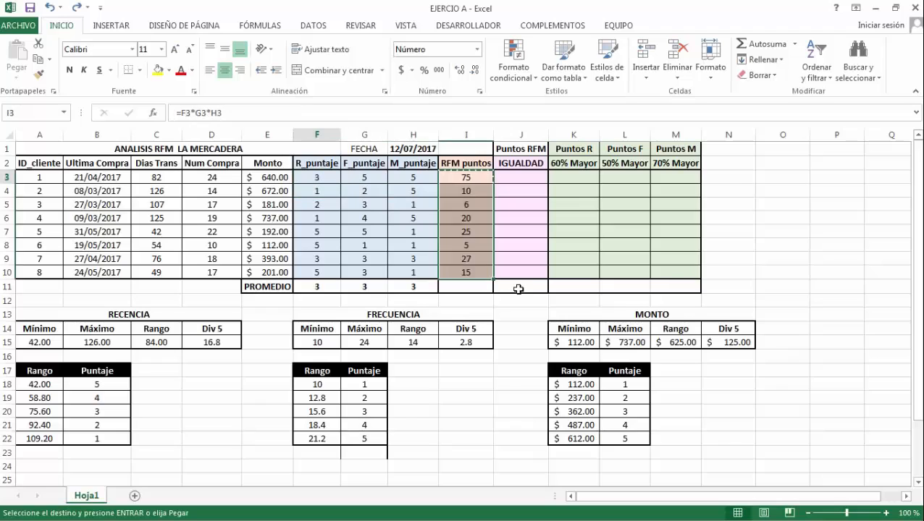
{"action": "key", "text": "ctrl+z"}
{"action": "key", "text": "ctrl+z"}
{"action": "key", "text": "ctrl+z"}
{"action": "key", "text": "ctrl+z"}
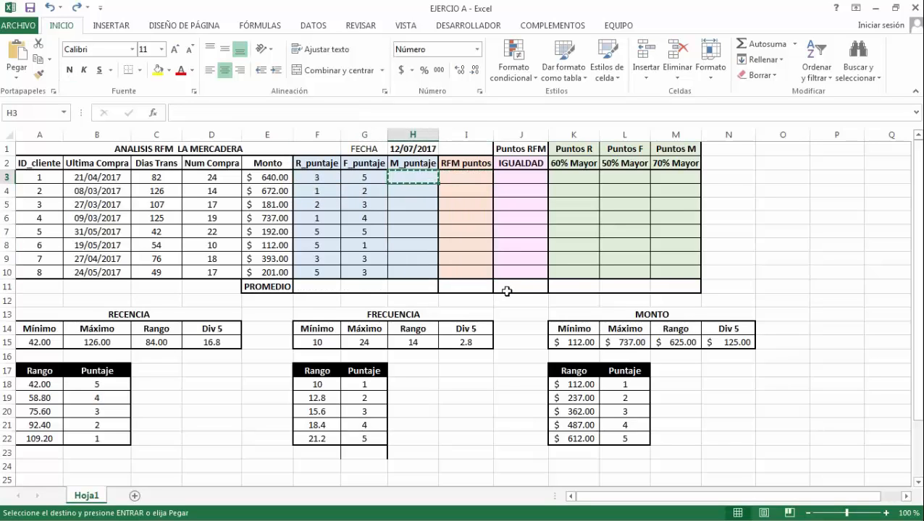
{"action": "key", "text": "ctrl+z"}
{"action": "key", "text": "ctrl+z"}
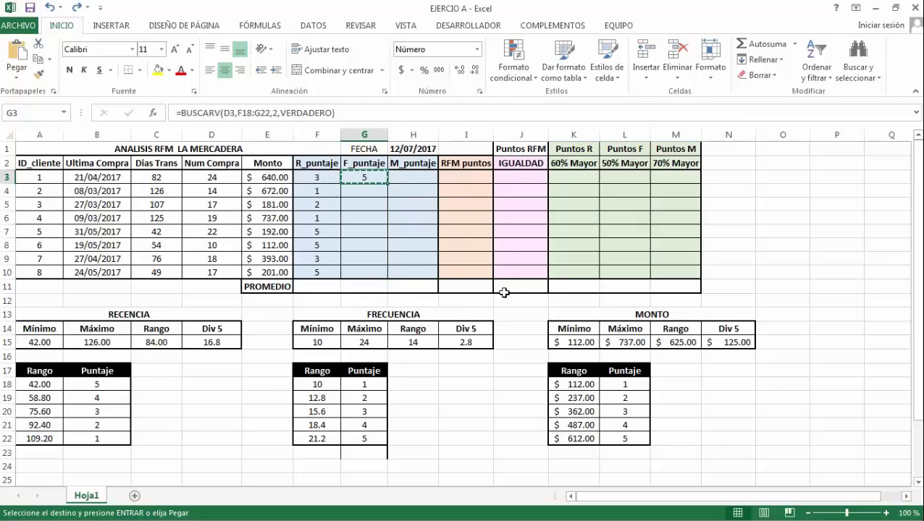
Redo the F_puntaje and M_puntaje scores and the PROMEDIO averages in row 11, leaving the RFM puntos column empty.
{"action": "key", "text": "ctrl+y"}
{"action": "key", "text": "ctrl+y"}
{"action": "key", "text": "ctrl+y"}
{"action": "key", "text": "ctrl+y"}
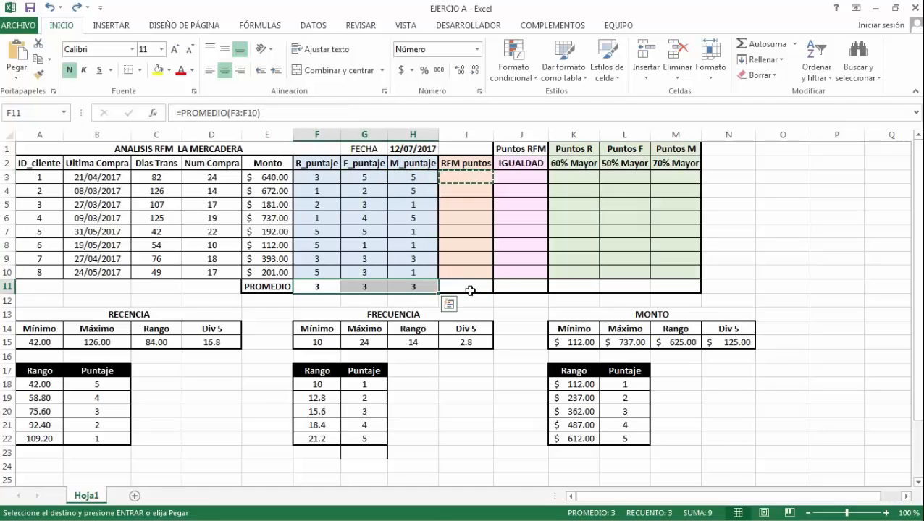
Examine the R, F and M scores and their lookup formulas for customers 1, 2 and 5.
{"action": "left_click", "coordinate": [475, 257]}
{"action": "left_click", "coordinate": [422, 204]}
{"action": "left_click", "coordinate": [355, 186]}
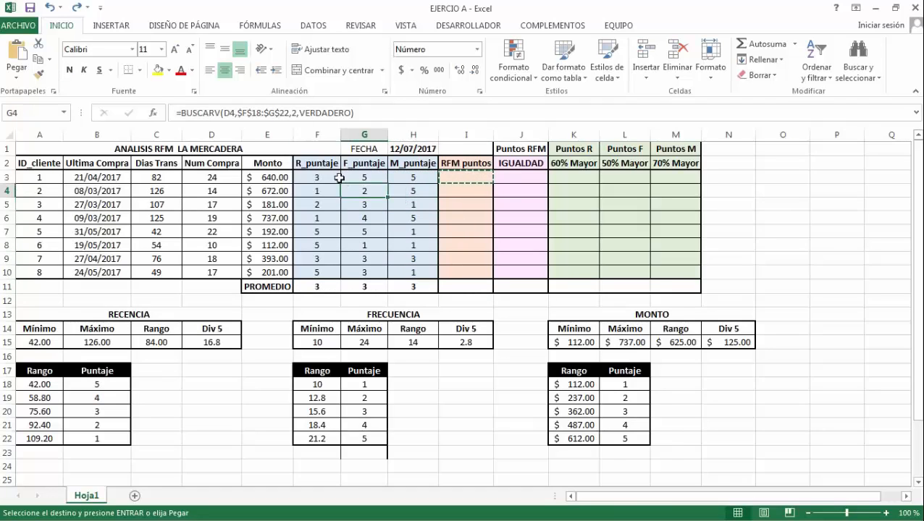
{"action": "left_click", "coordinate": [326, 180]}
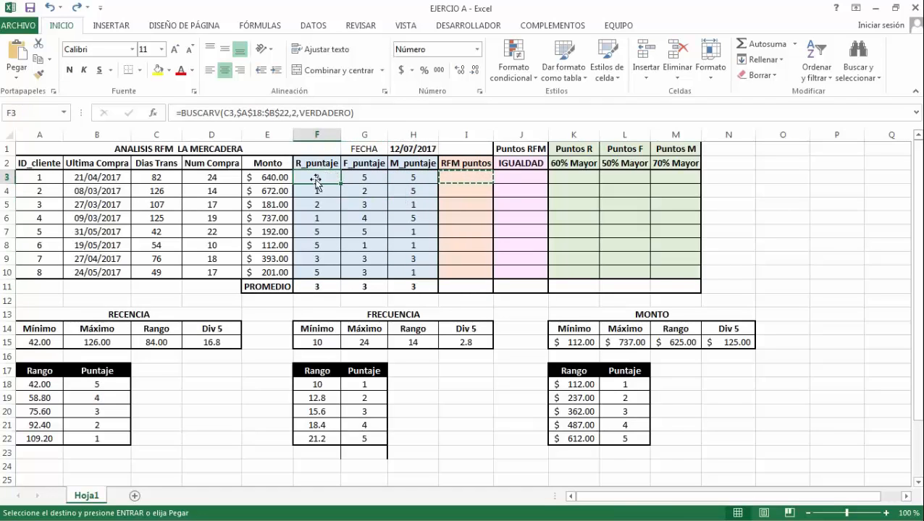
{"action": "left_click_drag", "start_coordinate": [305, 175], "coordinate": [409, 178]}
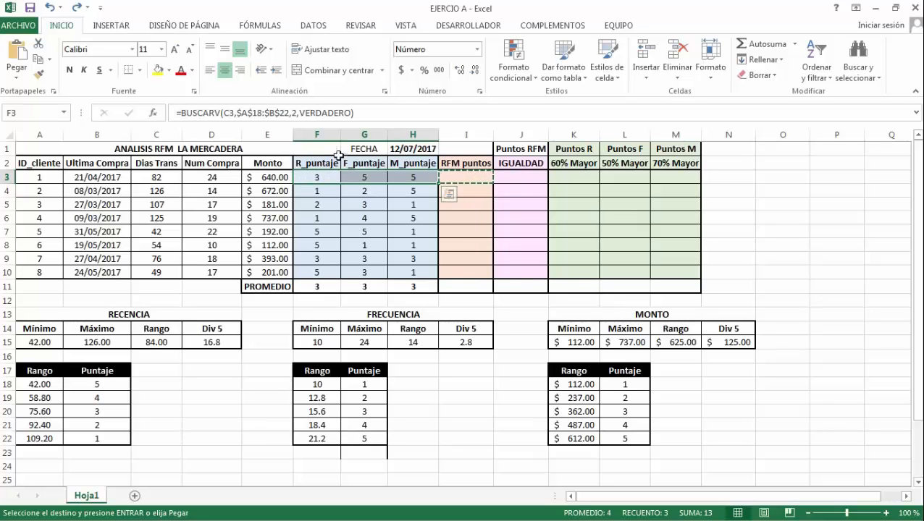
{"action": "left_click", "coordinate": [313, 194]}
{"action": "left_click_drag", "start_coordinate": [311, 190], "coordinate": [411, 190]}
{"action": "key", "text": "ctrl+v"}
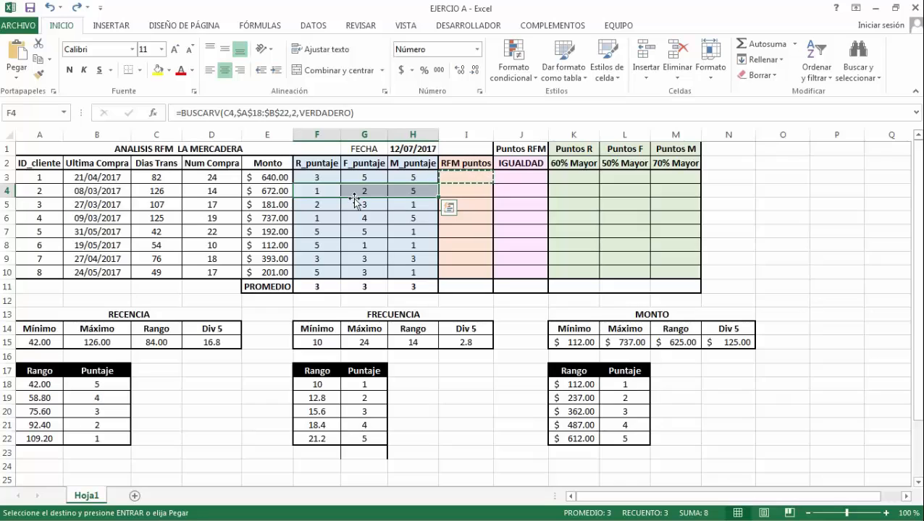
{"action": "left_click", "coordinate": [317, 231]}
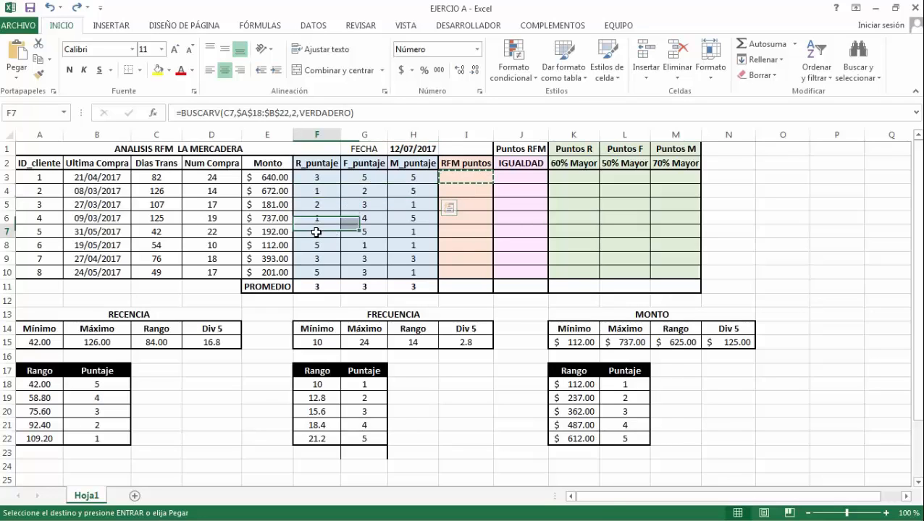
{"action": "left_click_drag", "start_coordinate": [317, 232], "coordinate": [414, 227]}
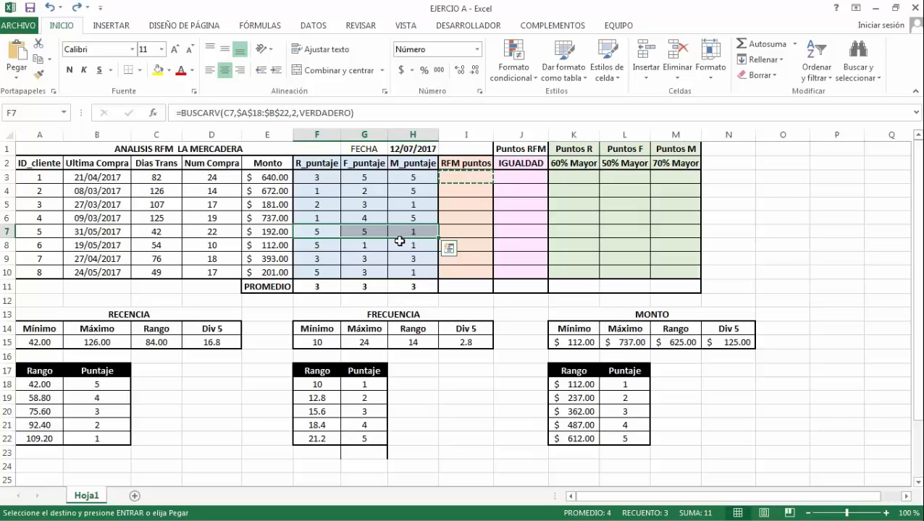
Enter the formula =F3*G3*H3 in I3 to calculate the first customer's RFM puntos.
{"action": "left_click", "coordinate": [464, 178]}
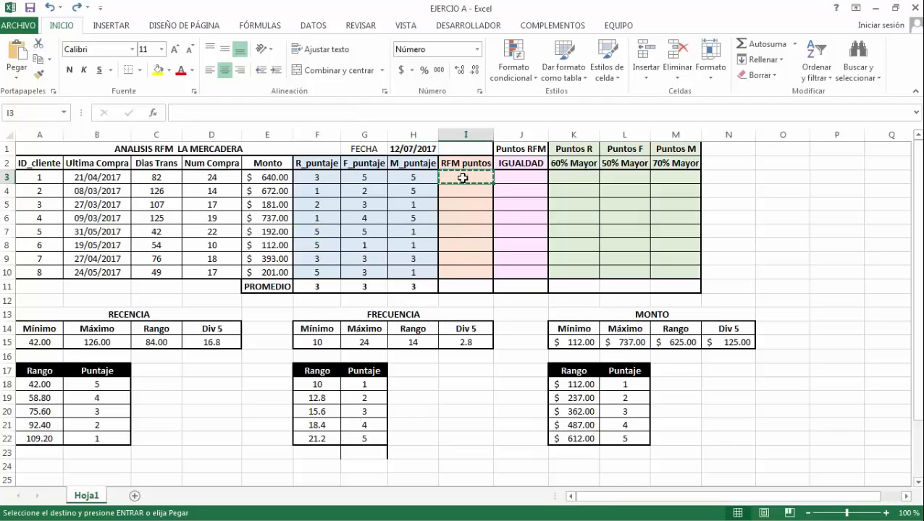
{"action": "type", "text": "="}
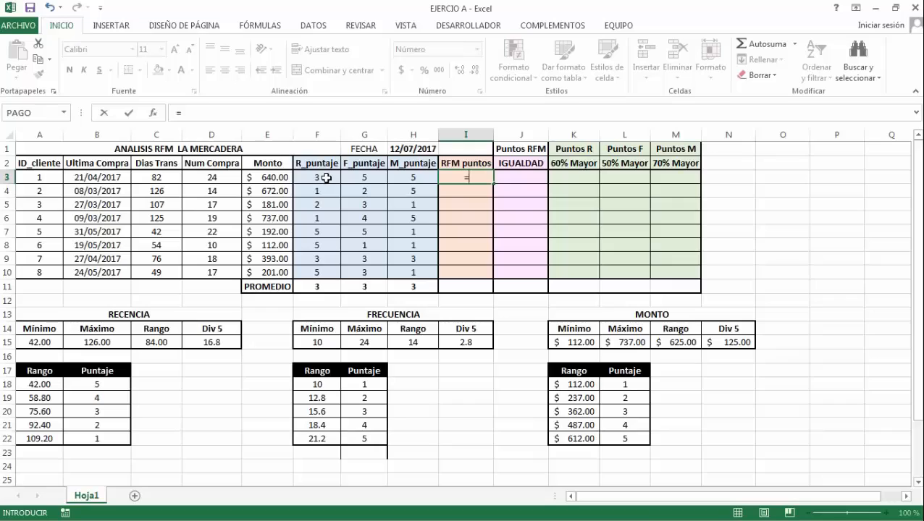
{"action": "left_click", "coordinate": [326, 179]}
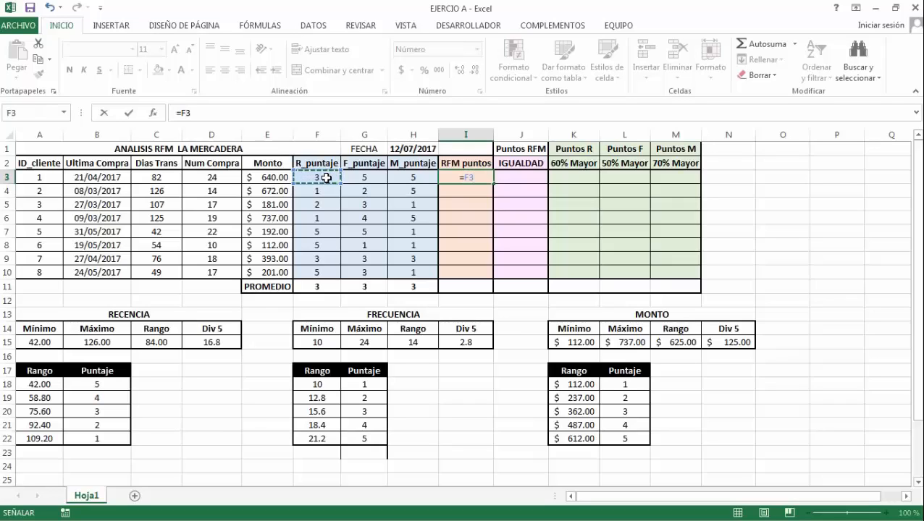
{"action": "type", "text": "*"}
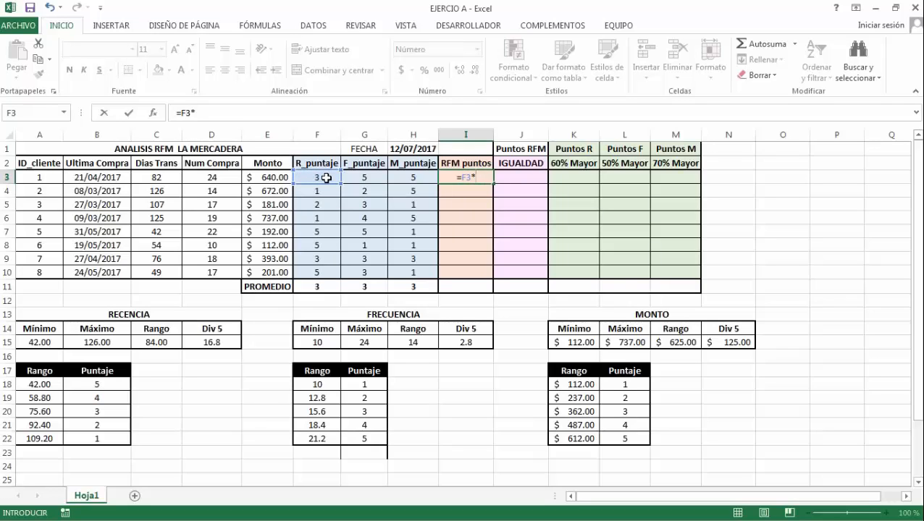
{"action": "left_click", "coordinate": [372, 179]}
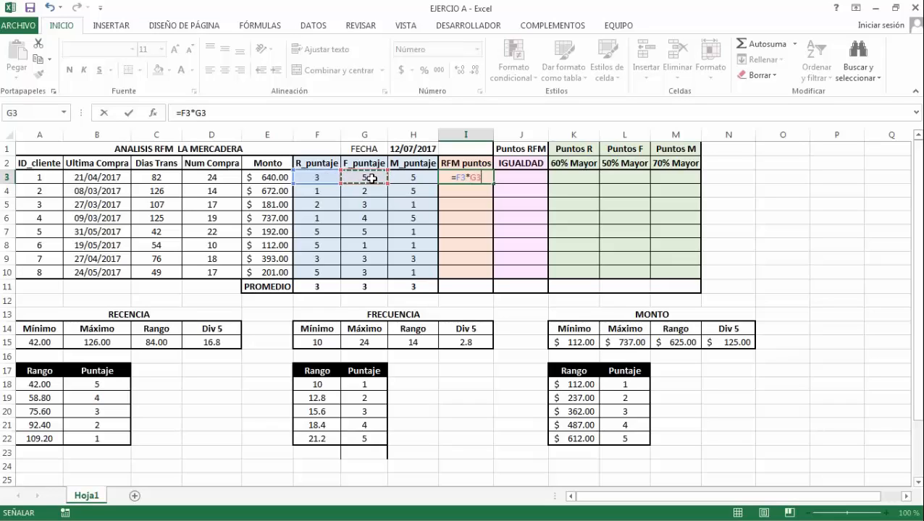
{"action": "type", "text": "*"}
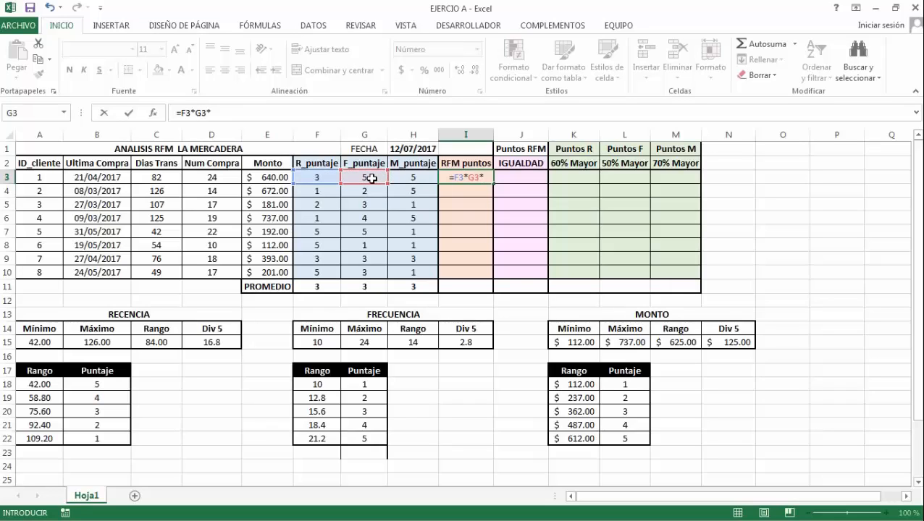
{"action": "left_click", "coordinate": [413, 178]}
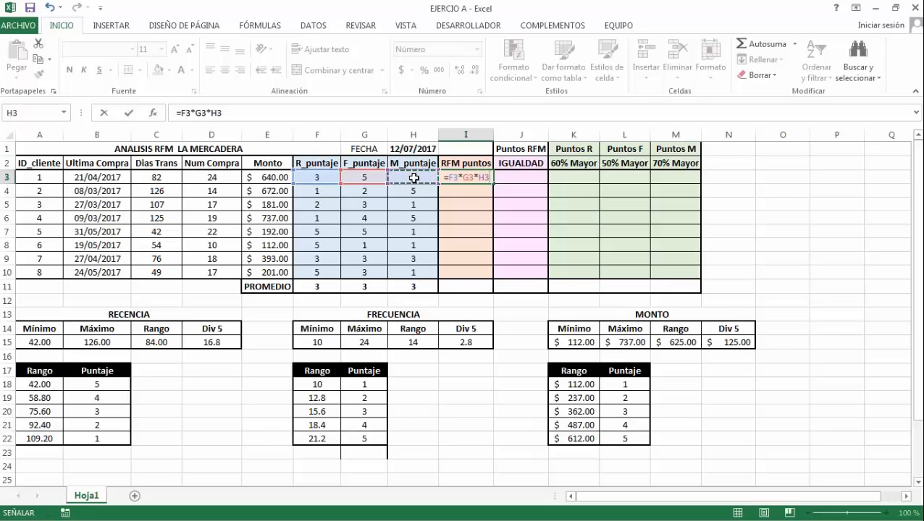
{"action": "key", "text": "Return"}
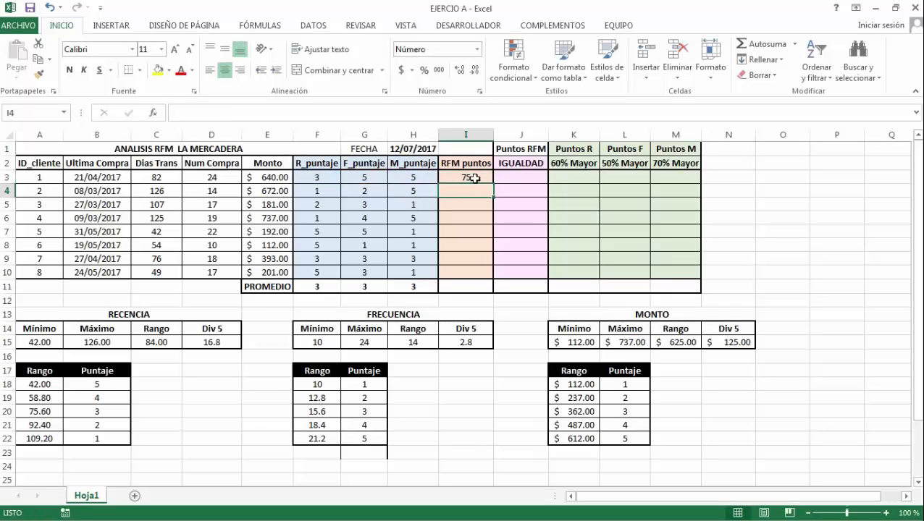
Copy the RFM puntos formula from I3 down through I10.
{"action": "left_click", "coordinate": [474, 179]}
{"action": "key", "text": "ctrl+c"}
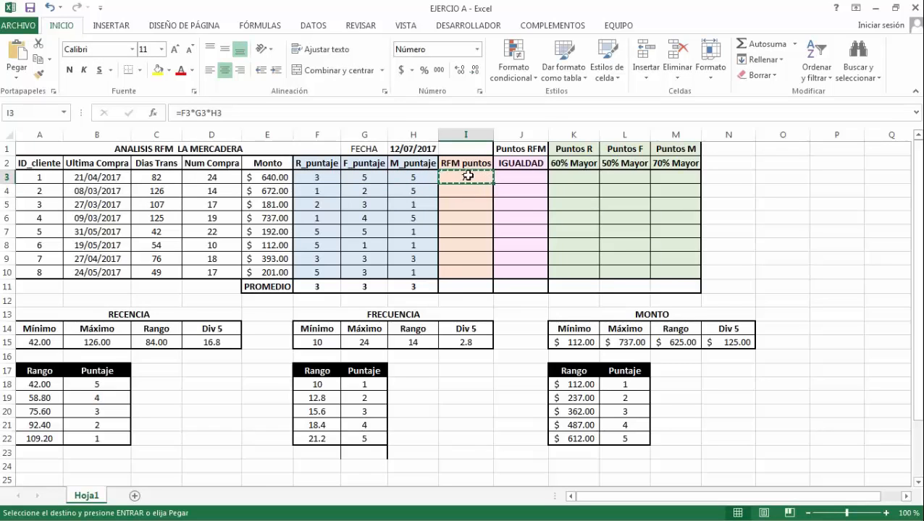
{"action": "left_click_drag", "start_coordinate": [467, 175], "coordinate": [457, 274]}
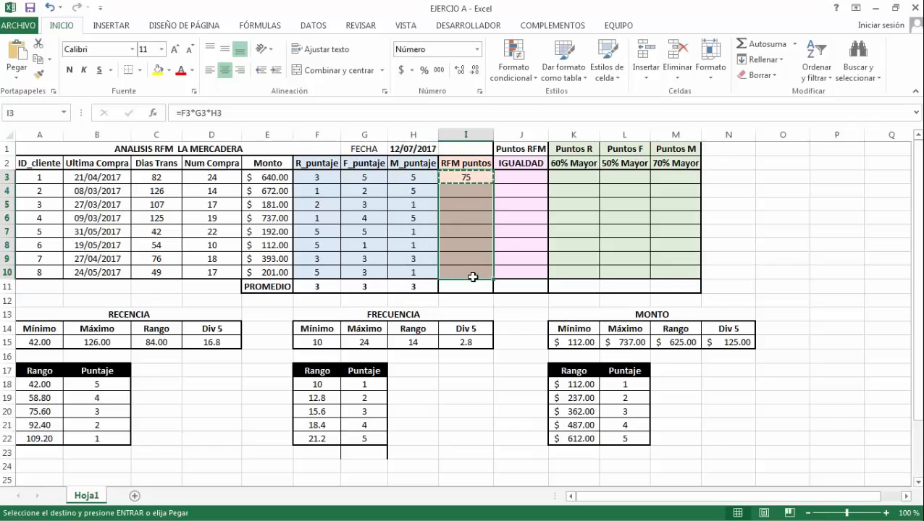
{"action": "right_click", "coordinate": [472, 277]}
{"action": "left_click", "coordinate": [547, 73]}
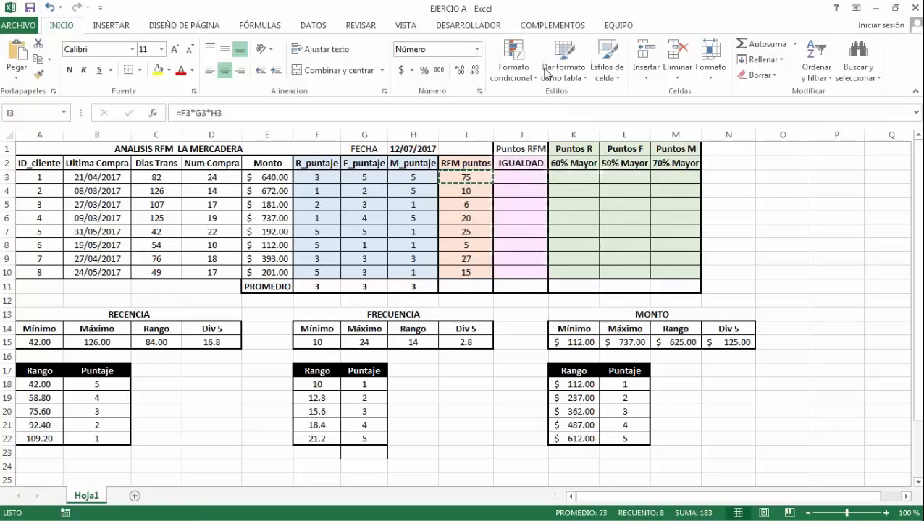
Calculate the average of the RFM puntos in I11 with =PROMEDIO(I3:I10).
{"action": "left_click", "coordinate": [532, 206]}
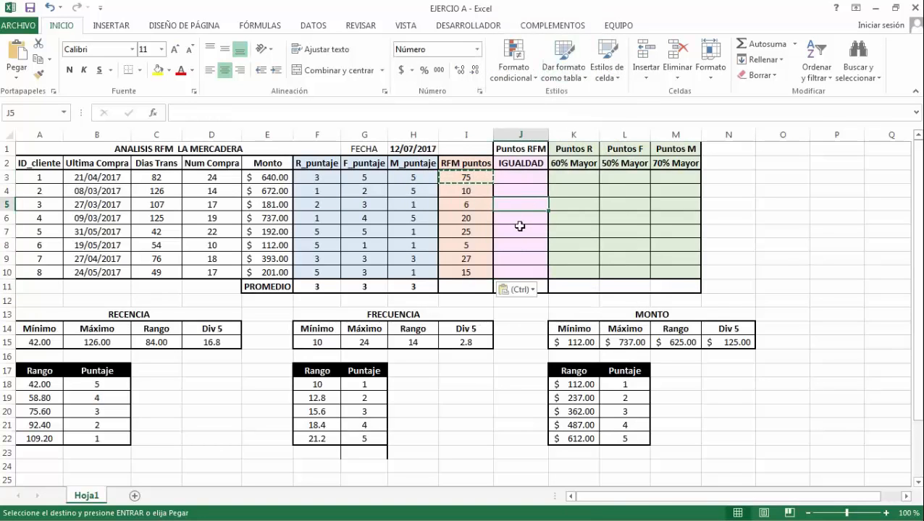
{"action": "left_click", "coordinate": [529, 179]}
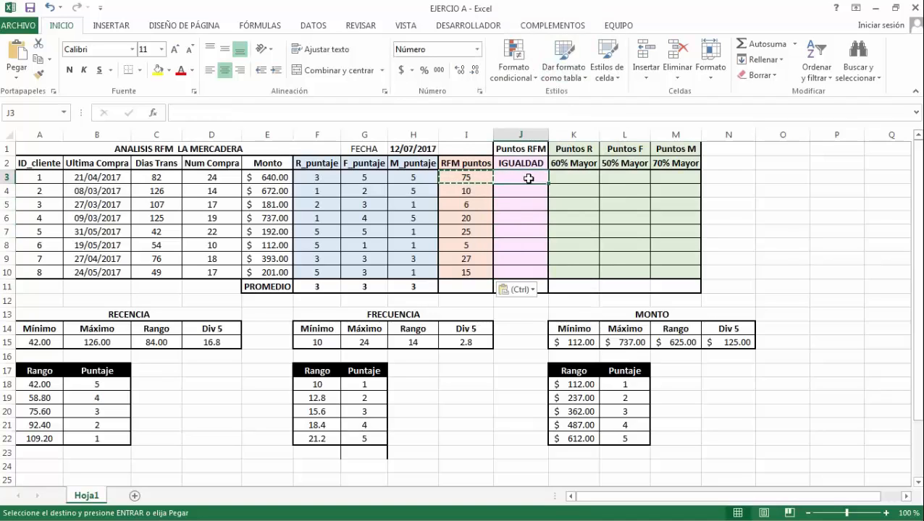
{"action": "left_click", "coordinate": [455, 287]}
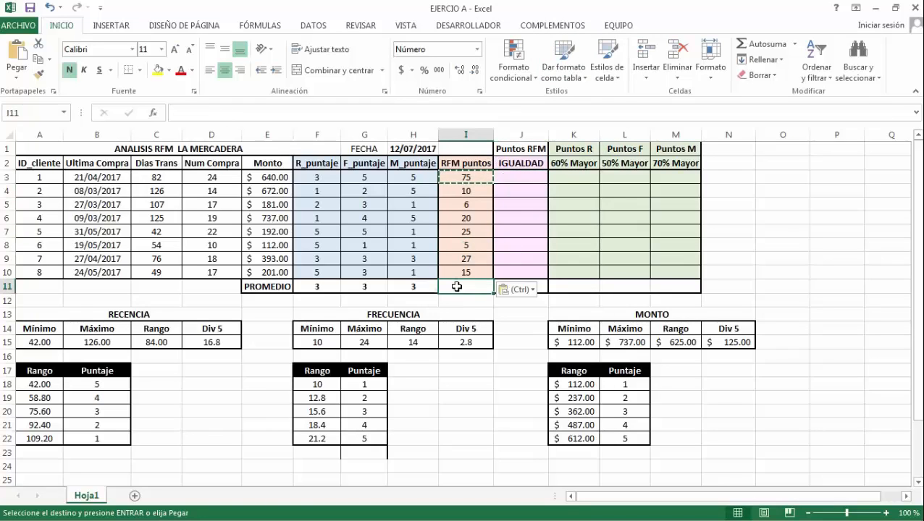
{"action": "left_click", "coordinate": [795, 44]}
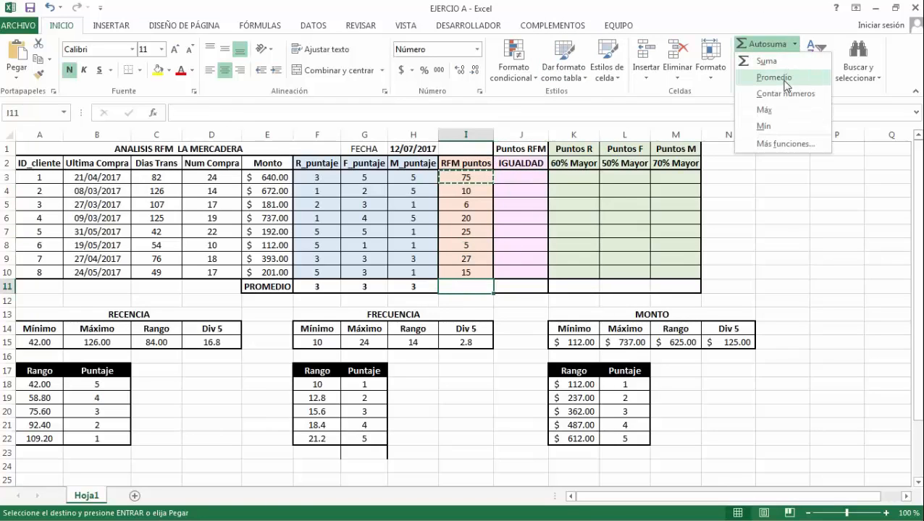
{"action": "left_click", "coordinate": [785, 78]}
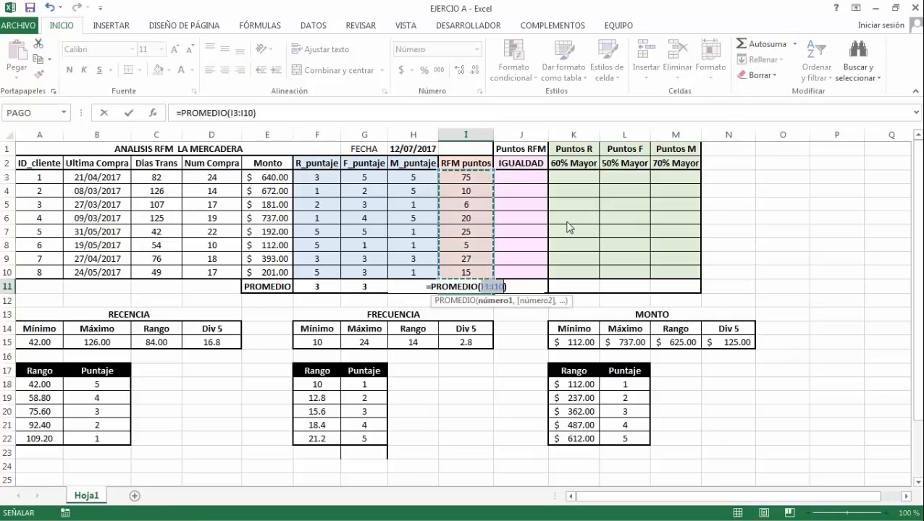
{"action": "key", "text": "Return"}
{"action": "left_click", "coordinate": [467, 287]}
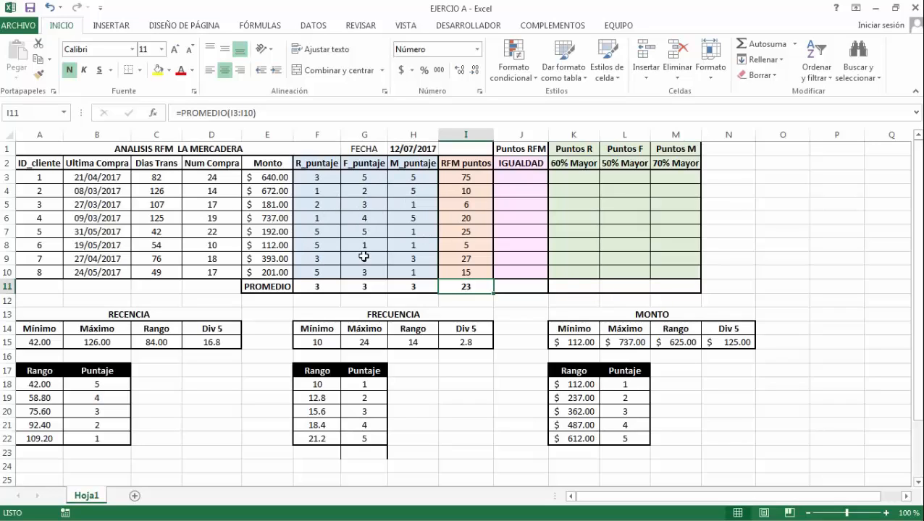
Enter the formula =PROMEDIO(F3:H3) in J3 to calculate the first customer's IGUALDAD score.
{"action": "left_click", "coordinate": [530, 210]}
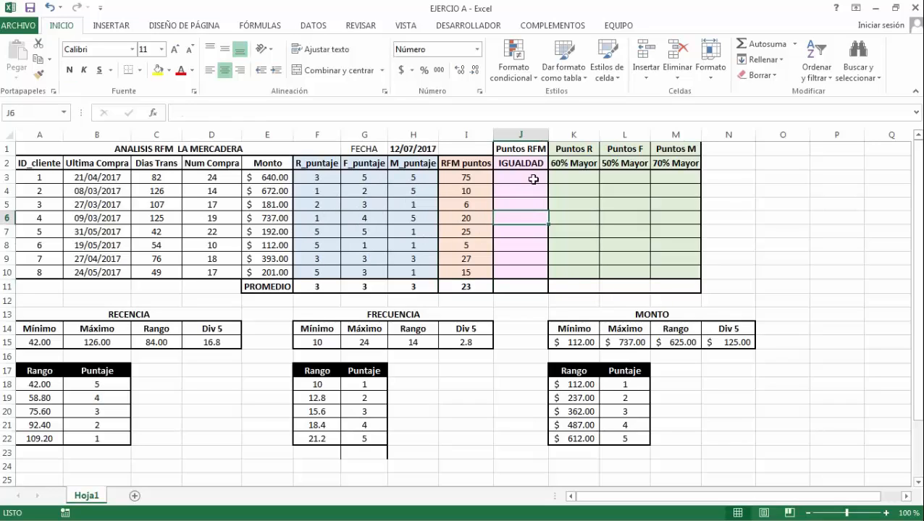
{"action": "left_click", "coordinate": [531, 179]}
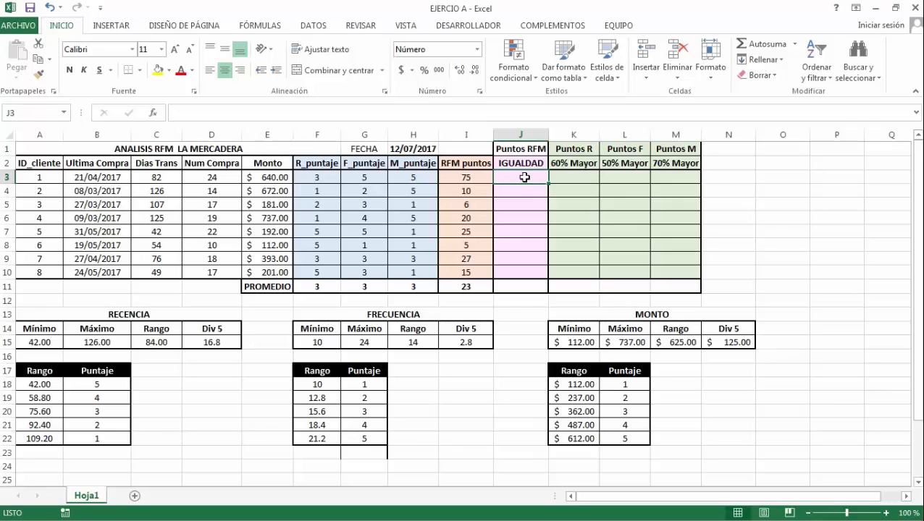
{"action": "left_click_drag", "start_coordinate": [525, 182], "coordinate": [509, 274]}
{"action": "left_click", "coordinate": [525, 178]}
{"action": "type", "text": "="}
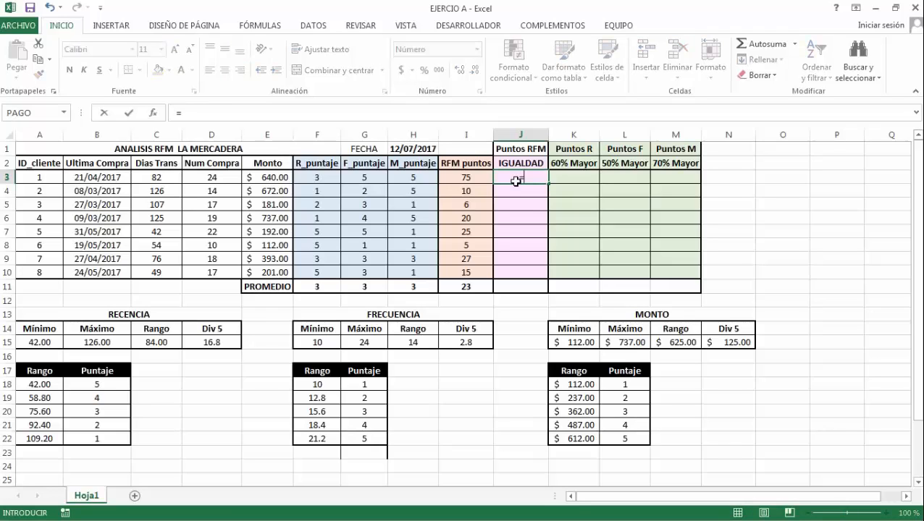
{"action": "type", "text": "PROME"}
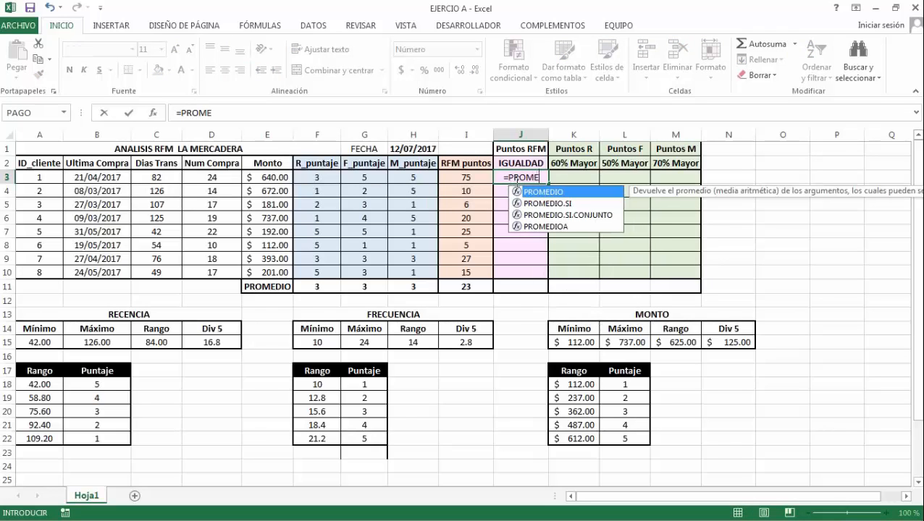
{"action": "type", "text": "DIO("}
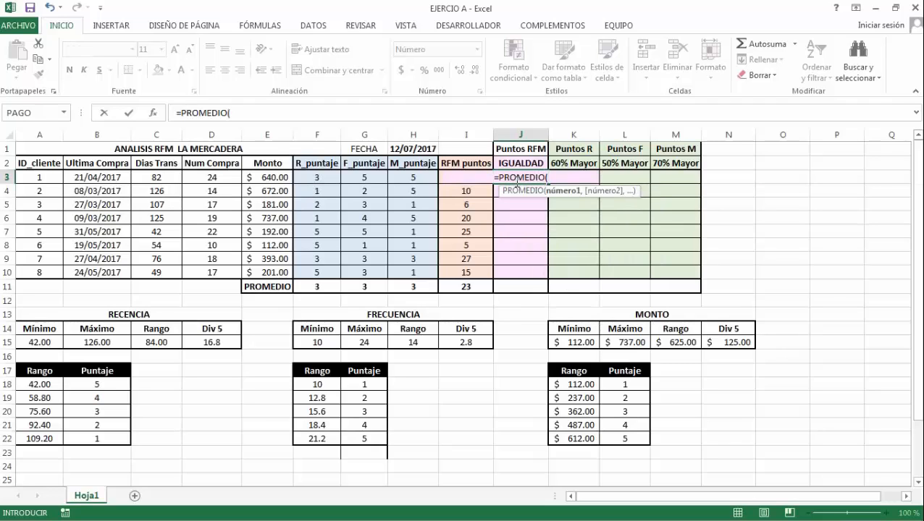
{"action": "left_click_drag", "start_coordinate": [320, 180], "coordinate": [408, 179]}
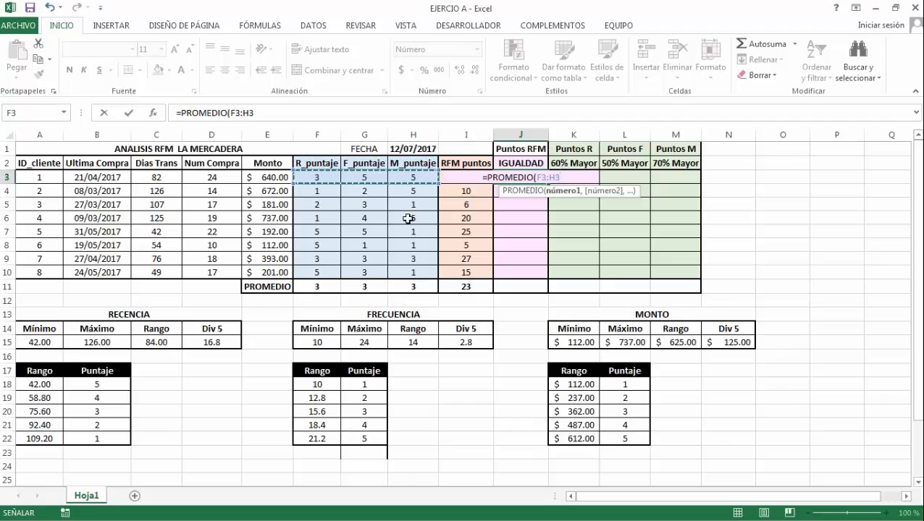
{"action": "type", "text": ")"}
{"action": "key", "text": "Return"}
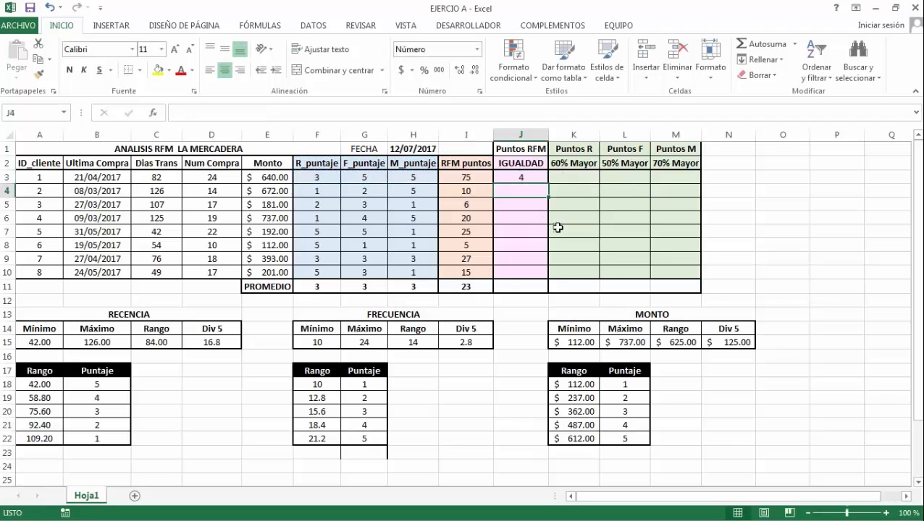
Copy the IGUALDAD formula from J3 into J4:J10, pasting formulas only.
{"action": "left_click", "coordinate": [529, 180]}
{"action": "left_click_drag", "start_coordinate": [532, 181], "coordinate": [43, 183]}
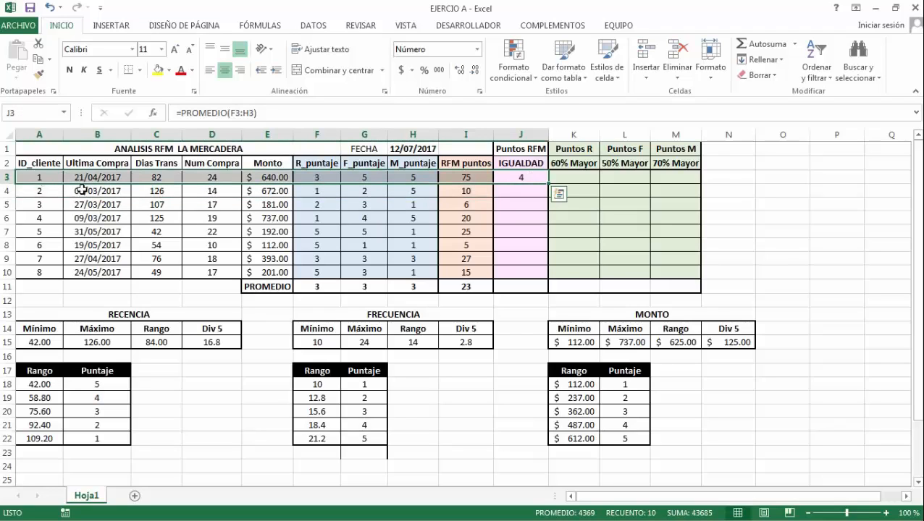
{"action": "left_click", "coordinate": [536, 179]}
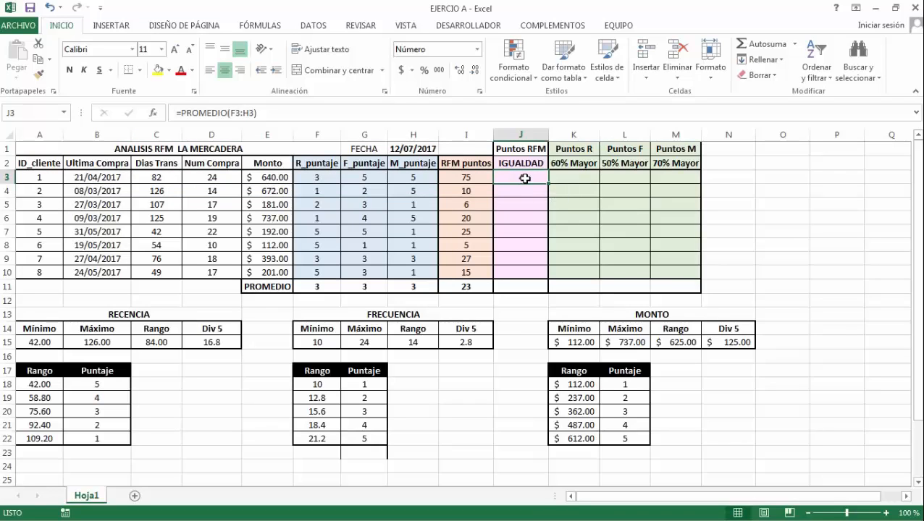
{"action": "left_click", "coordinate": [316, 181]}
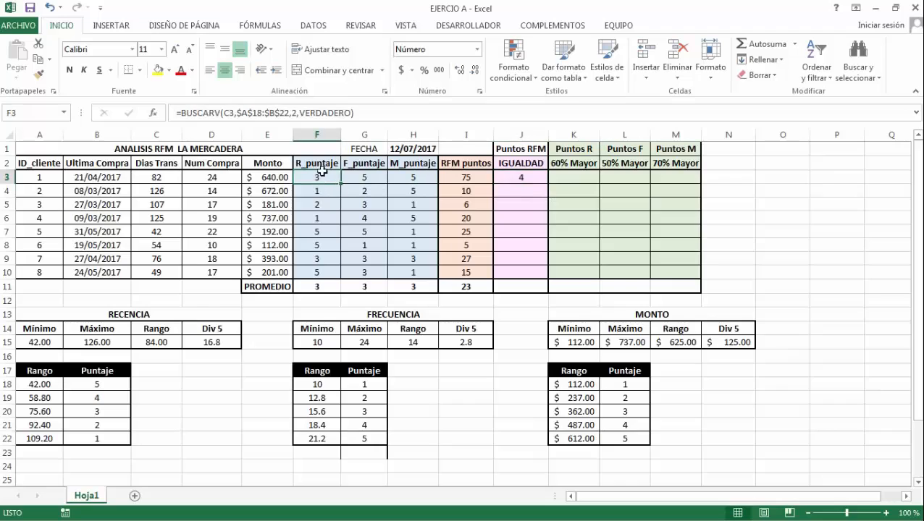
{"action": "left_click", "coordinate": [409, 176], "text": "shift"}
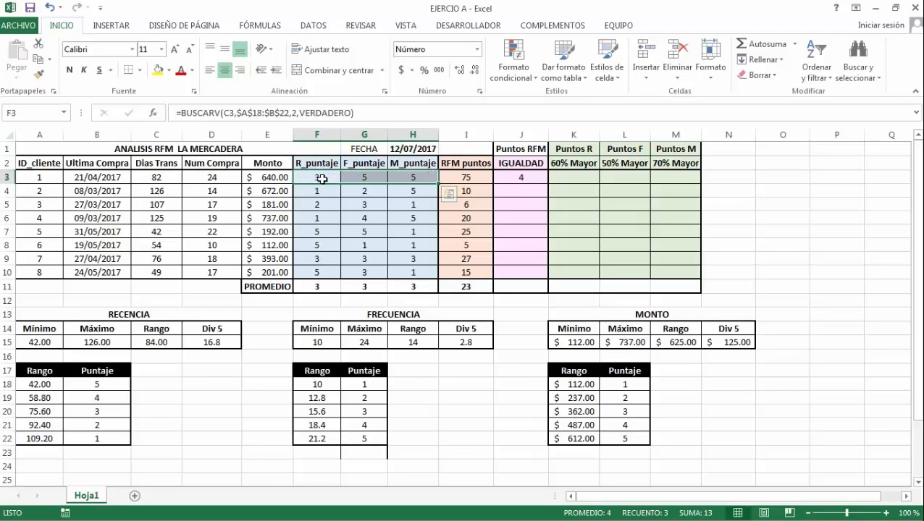
{"action": "left_click", "coordinate": [514, 178]}
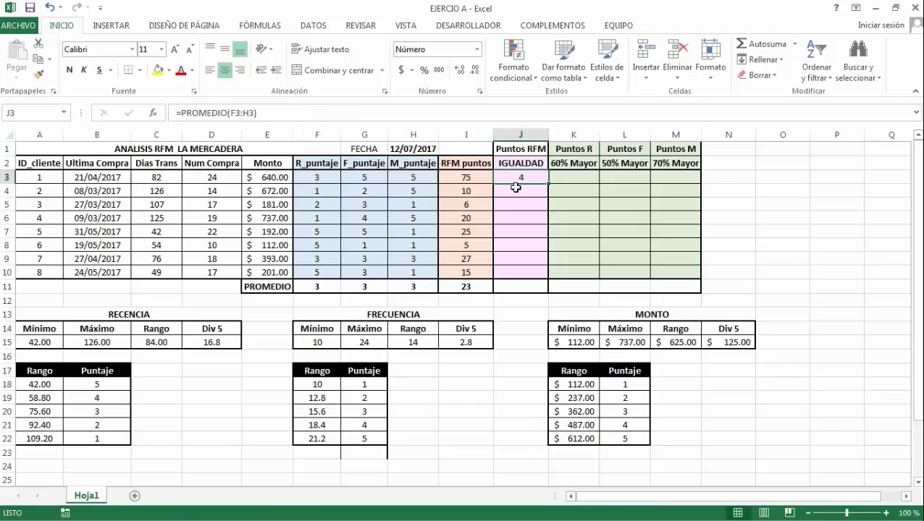
{"action": "key", "text": "ctrl+c"}
{"action": "left_click", "coordinate": [531, 190]}
{"action": "left_click_drag", "start_coordinate": [515, 244], "coordinate": [515, 272]}
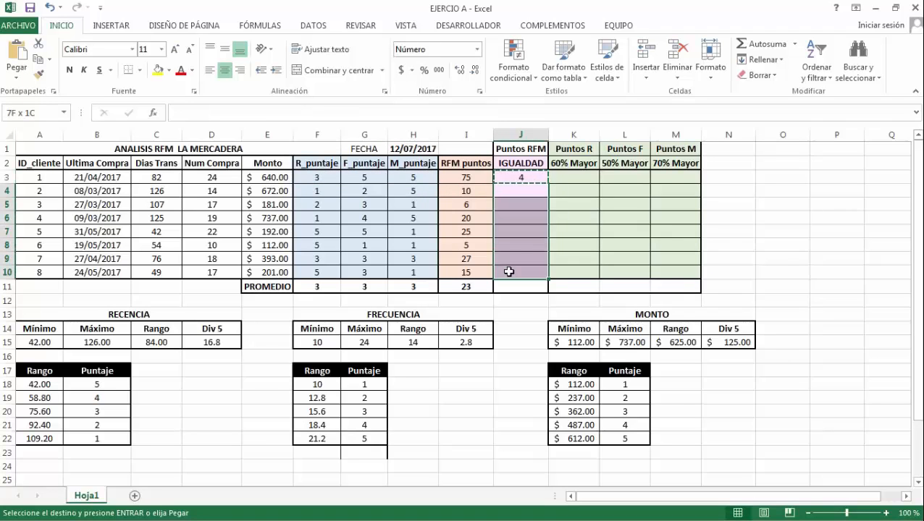
{"action": "right_click", "coordinate": [517, 251]}
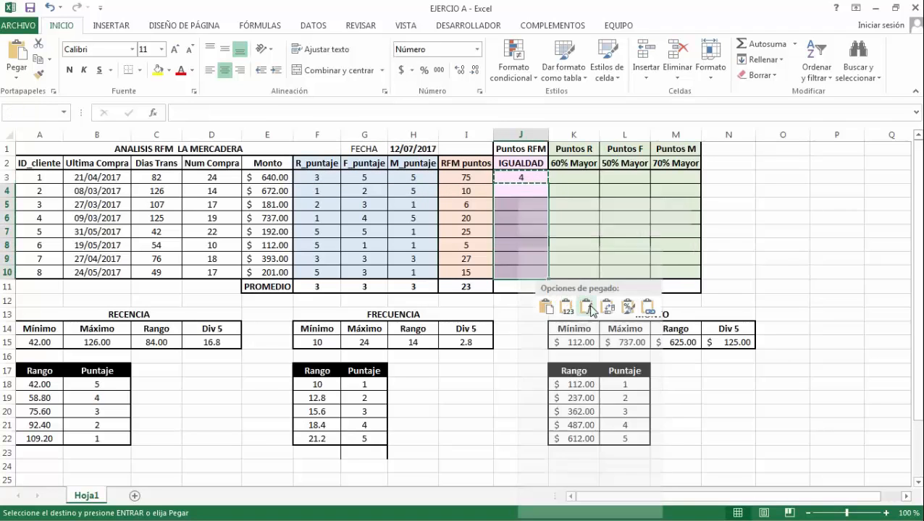
{"action": "left_click", "coordinate": [587, 306]}
{"action": "left_click", "coordinate": [562, 217]}
Examine customer 5's IGUALDAD average in J7 against its R, F and M scores and the RFM puntos column.
{"action": "left_click", "coordinate": [529, 203]}
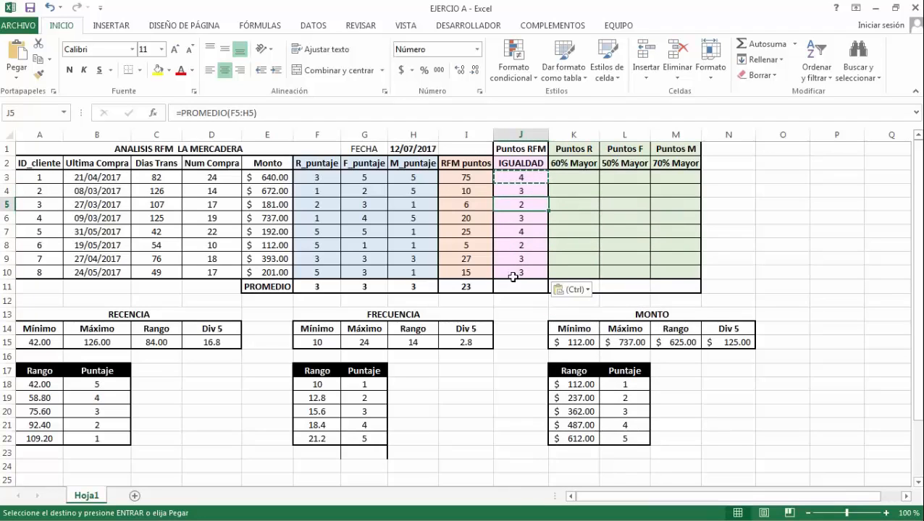
{"action": "left_click", "coordinate": [523, 233]}
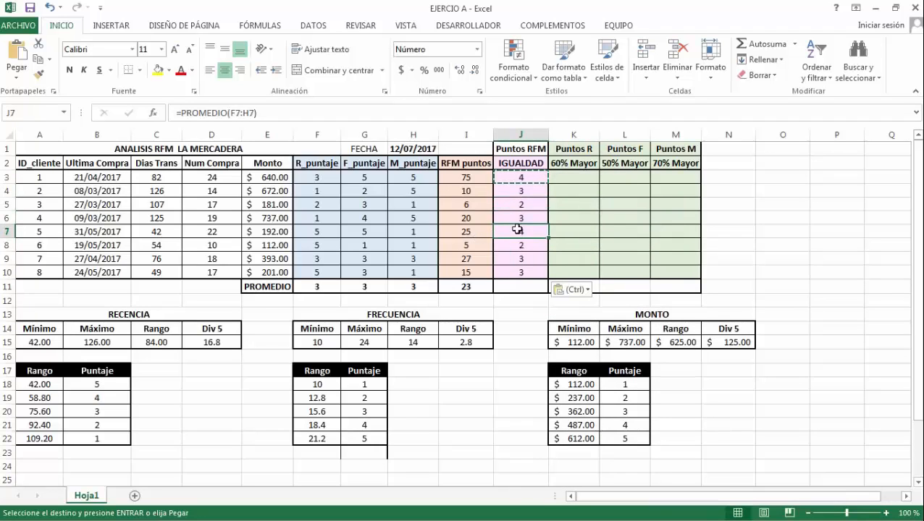
{"action": "left_click_drag", "start_coordinate": [516, 229], "coordinate": [314, 232]}
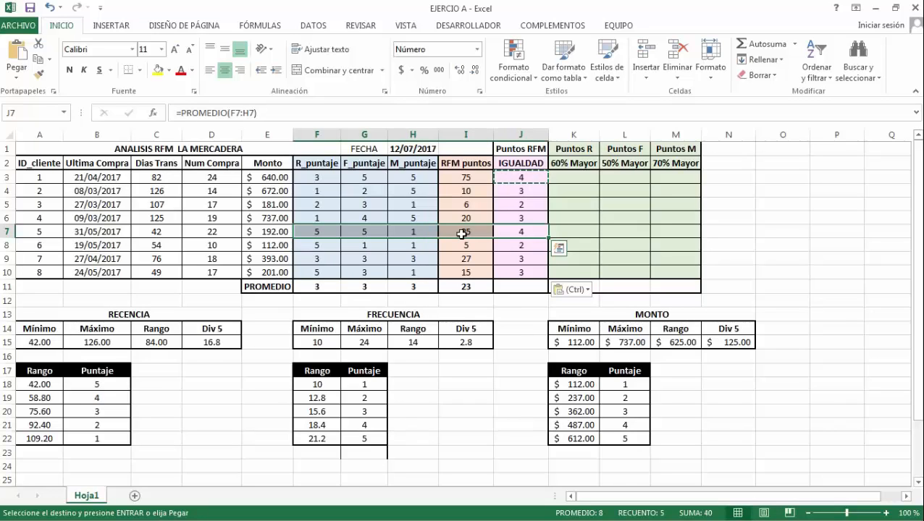
{"action": "left_click", "coordinate": [414, 233]}
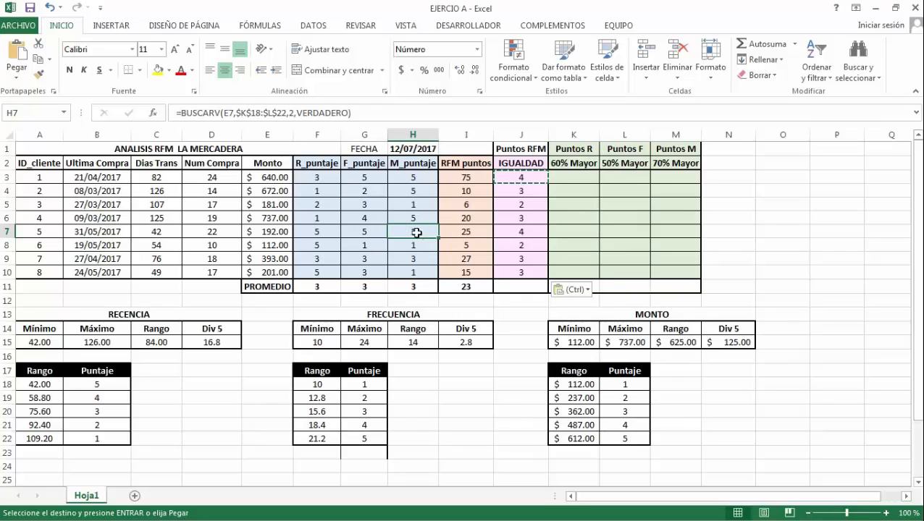
{"action": "left_click", "coordinate": [517, 232]}
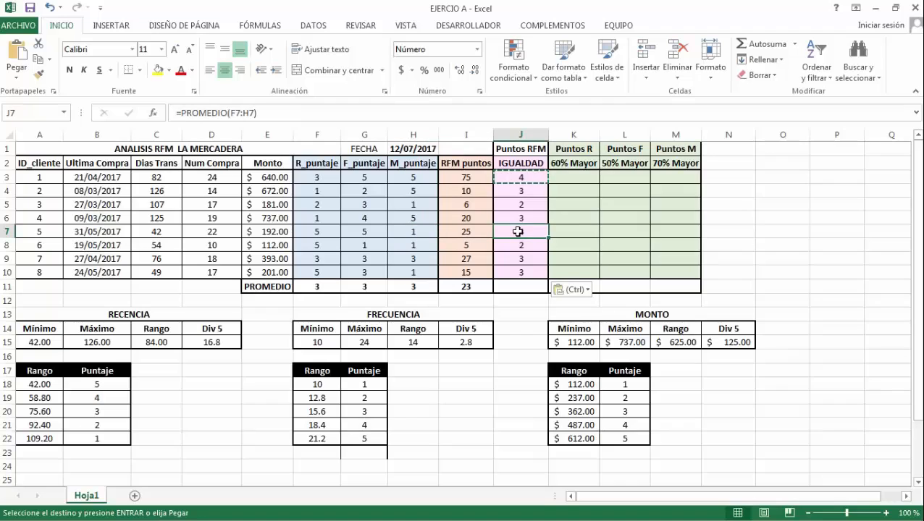
{"action": "left_click_drag", "start_coordinate": [465, 177], "coordinate": [466, 271]}
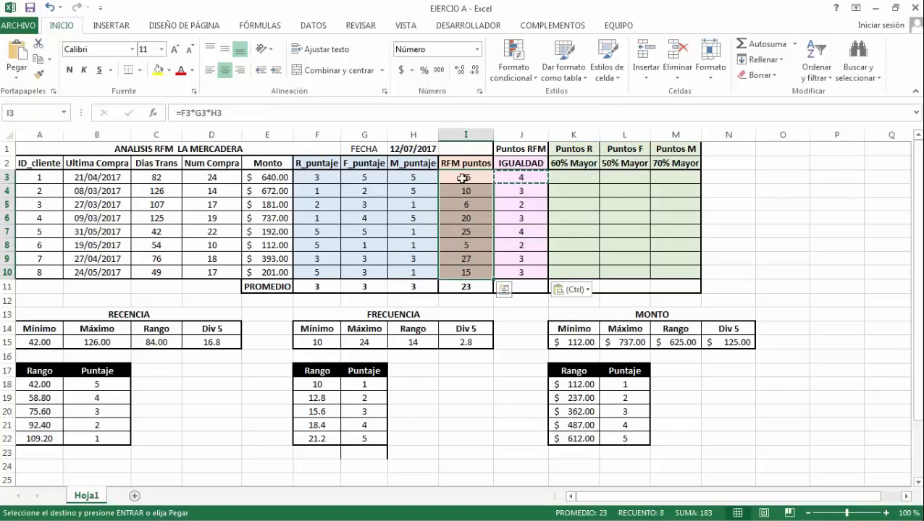
{"action": "left_click", "coordinate": [535, 234]}
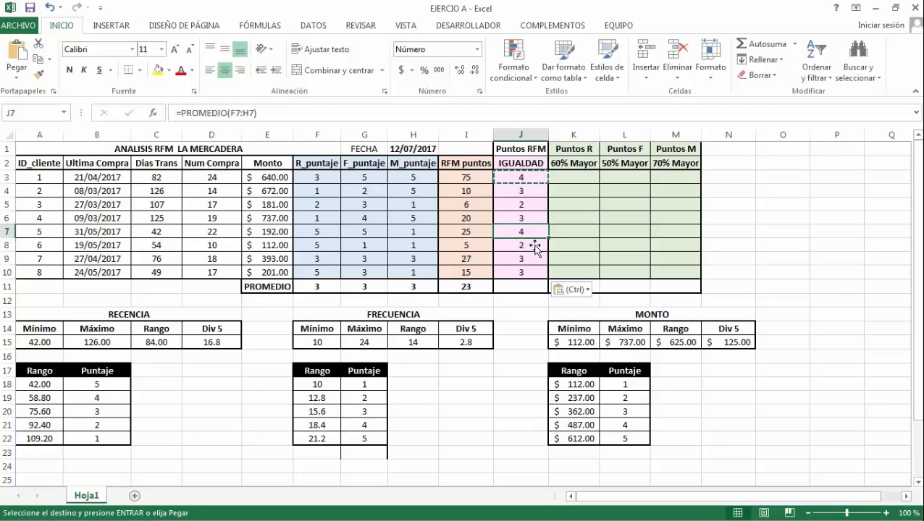
{"action": "left_click_drag", "start_coordinate": [525, 233], "coordinate": [308, 237]}
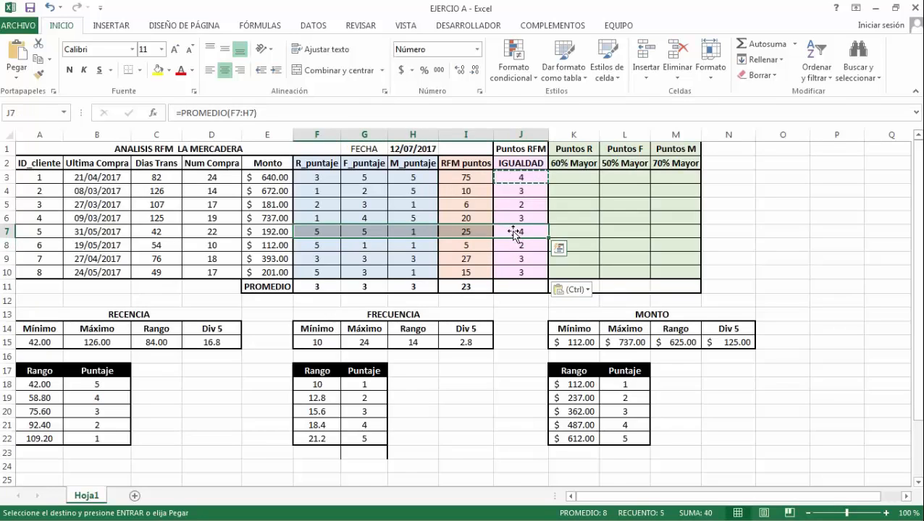
{"action": "left_click", "coordinate": [409, 232]}
{"action": "left_click_drag", "start_coordinate": [405, 233], "coordinate": [314, 231]}
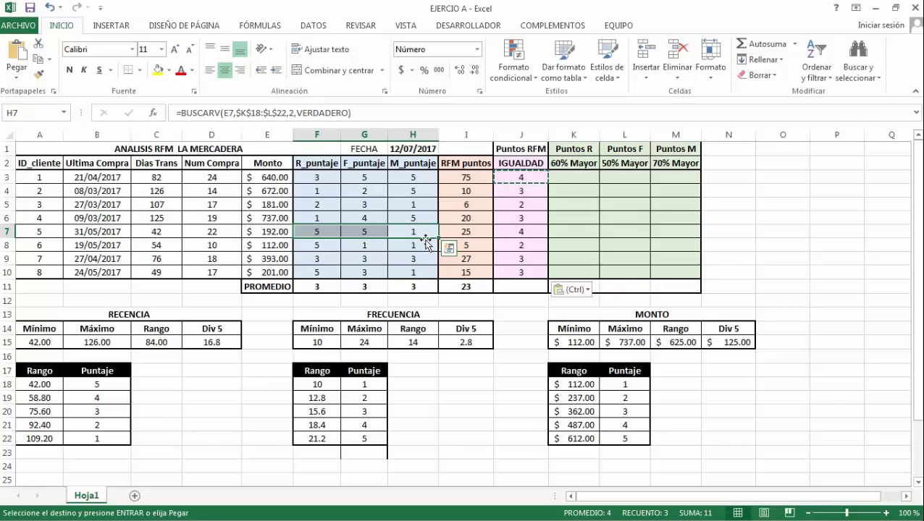
Examine the Puntos R, Puntos F and Puntos M headings and the Puntos R weighting in K1:M2.
{"action": "left_click", "coordinate": [562, 221]}
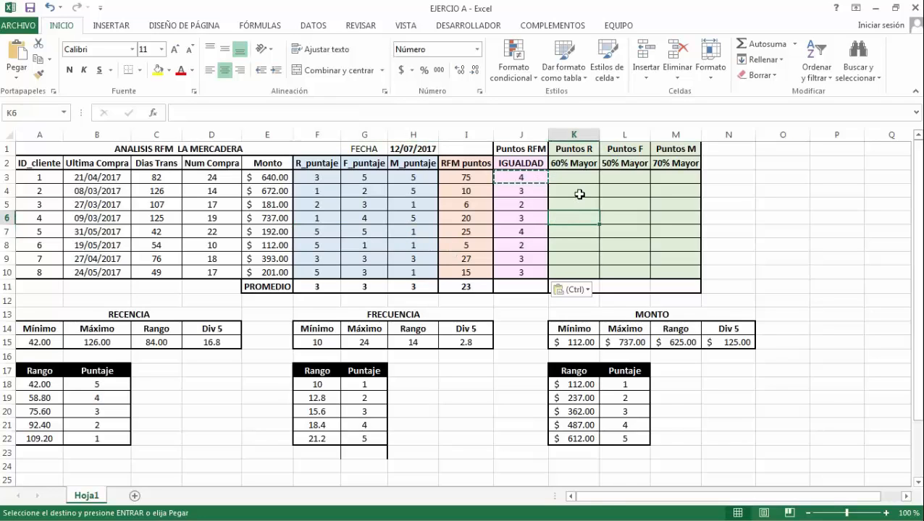
{"action": "left_click", "coordinate": [584, 148]}
{"action": "left_click", "coordinate": [619, 149]}
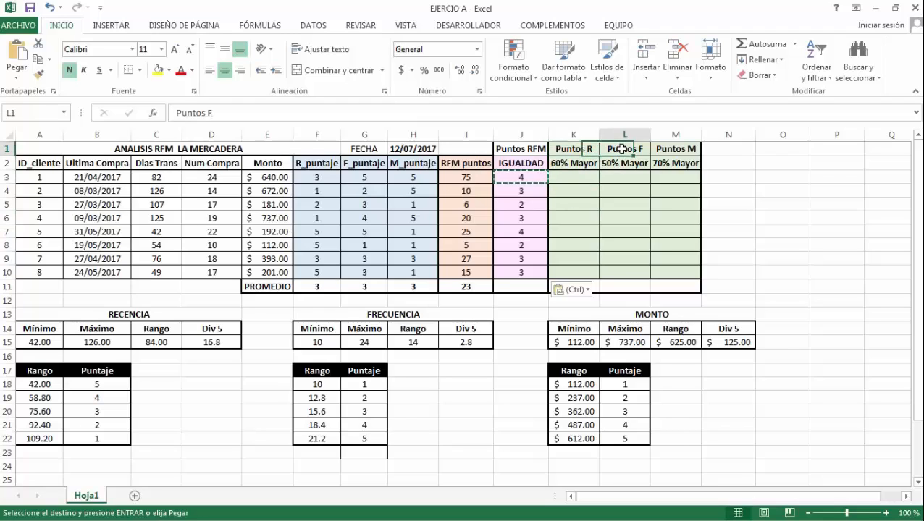
{"action": "left_click", "coordinate": [685, 148]}
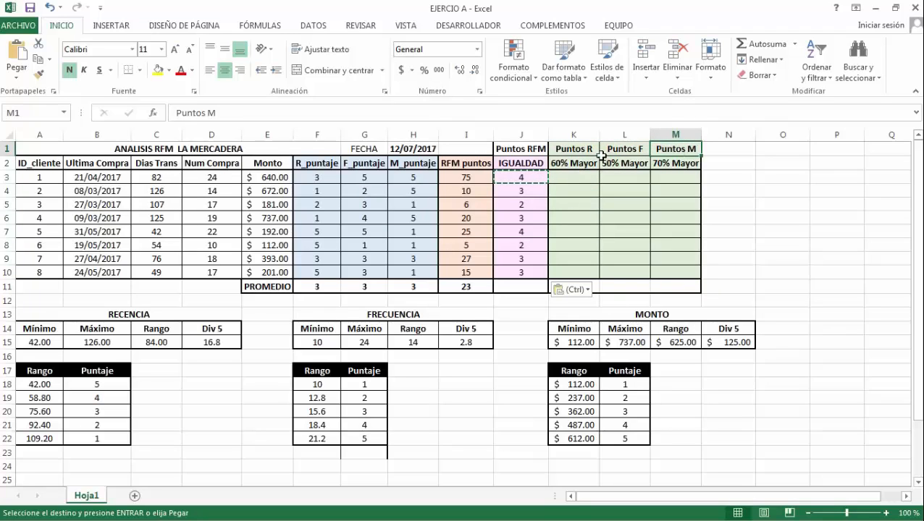
{"action": "left_click", "coordinate": [573, 149]}
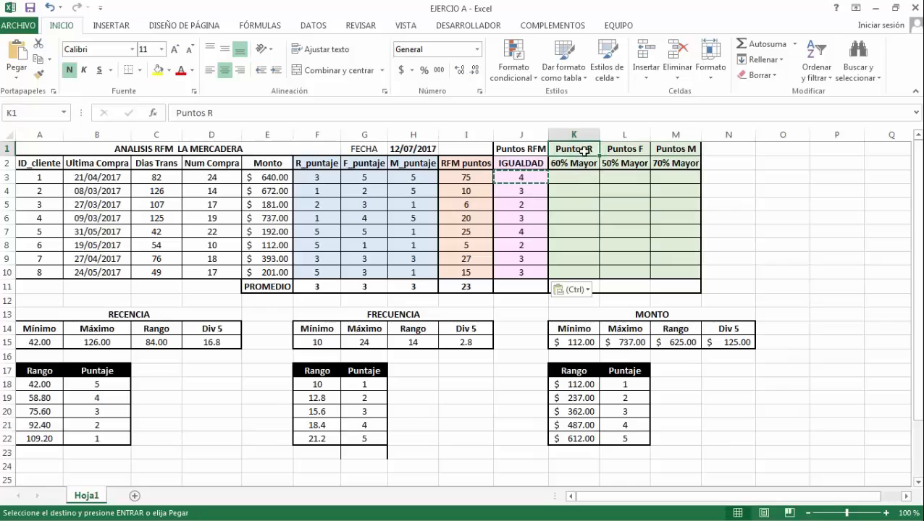
{"action": "left_click", "coordinate": [615, 150]}
{"action": "left_click", "coordinate": [667, 149]}
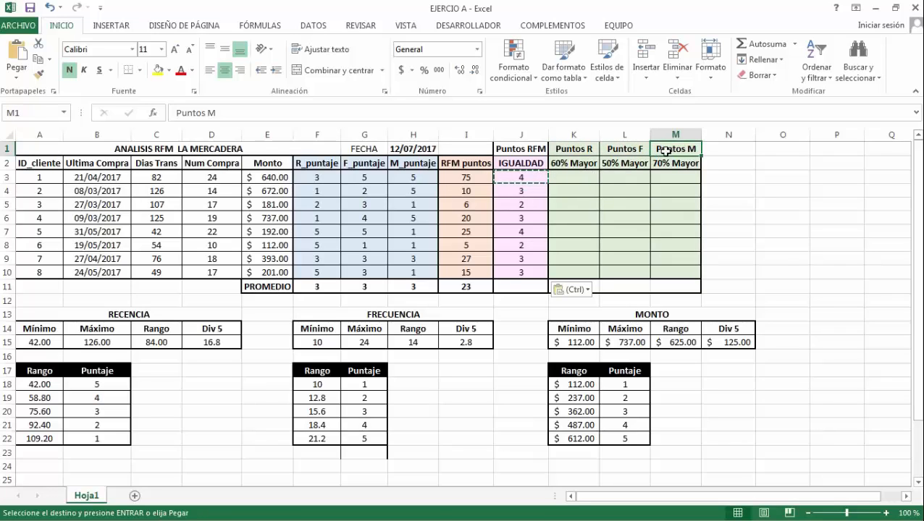
{"action": "left_click", "coordinate": [572, 168]}
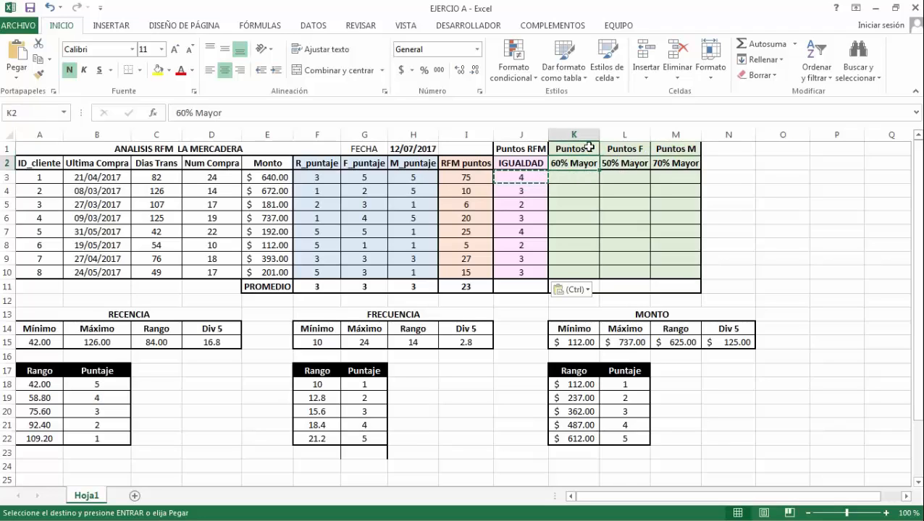
{"action": "left_click", "coordinate": [583, 148]}
{"action": "left_click", "coordinate": [574, 159], "text": "shift"}
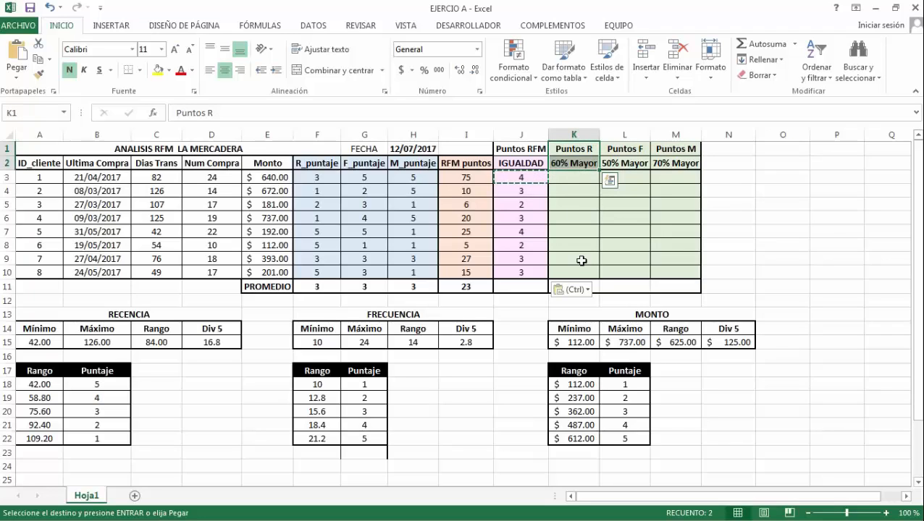
Highlight the Puntos R column, K1:K10, with a yellow fill.
{"action": "left_click", "coordinate": [574, 150]}
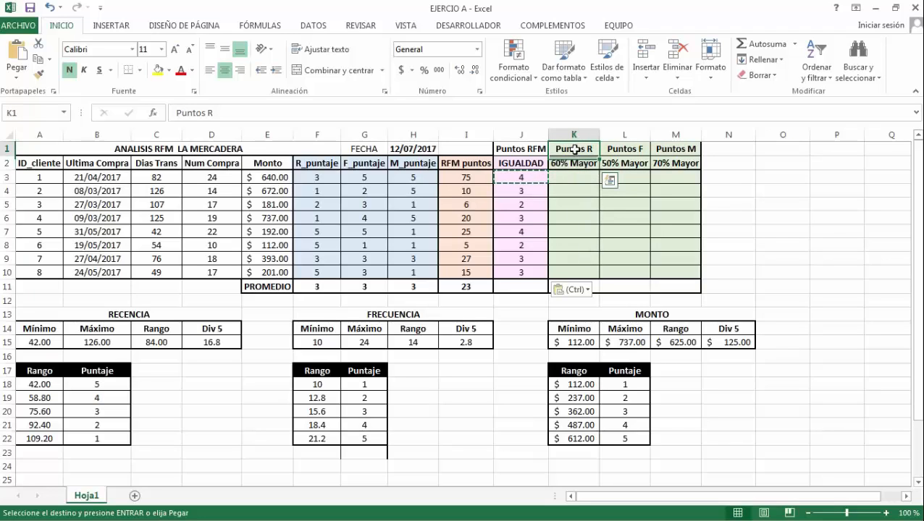
{"action": "left_click_drag", "start_coordinate": [574, 150], "coordinate": [572, 273]}
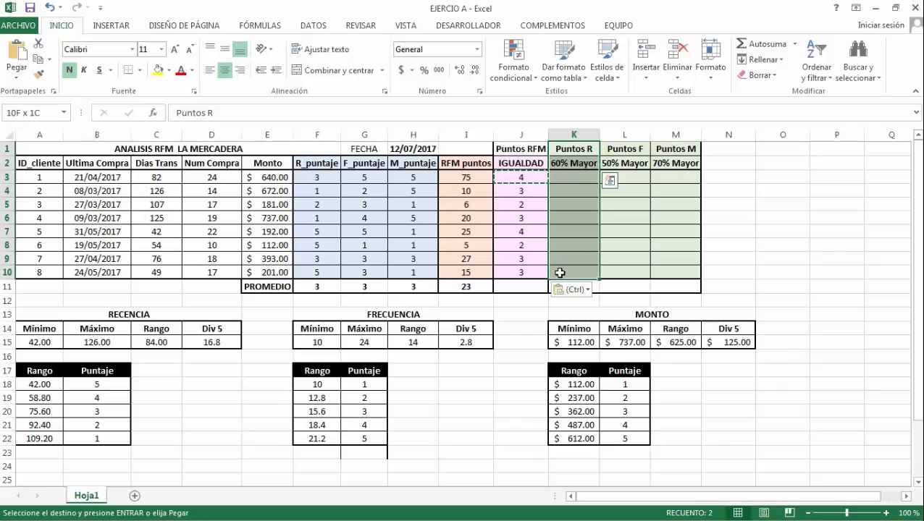
{"action": "left_click", "coordinate": [158, 70]}
{"action": "left_click", "coordinate": [622, 194]}
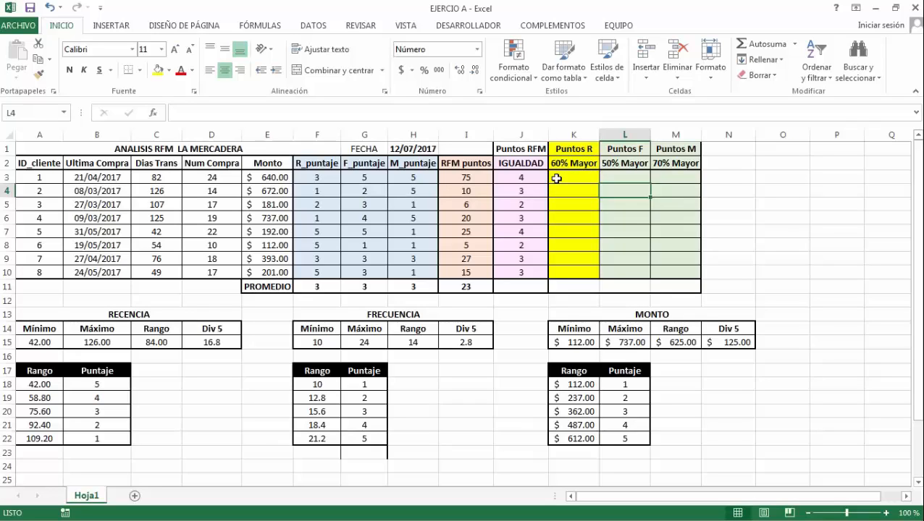
Calculate customer 1's Puntos R score in K3 with the formula =F3*0.6+G3*0.2+H3*0.2.
{"action": "left_click", "coordinate": [564, 181]}
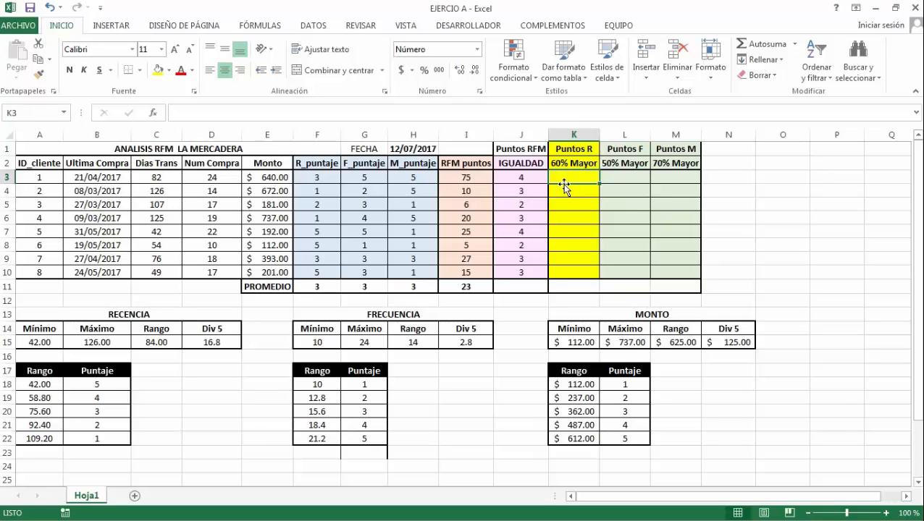
{"action": "type", "text": "="}
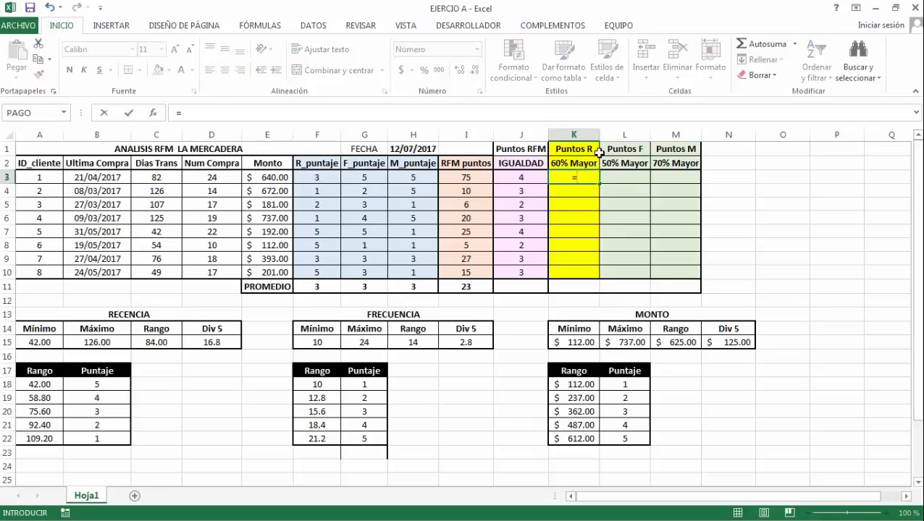
{"action": "left_click", "coordinate": [327, 177]}
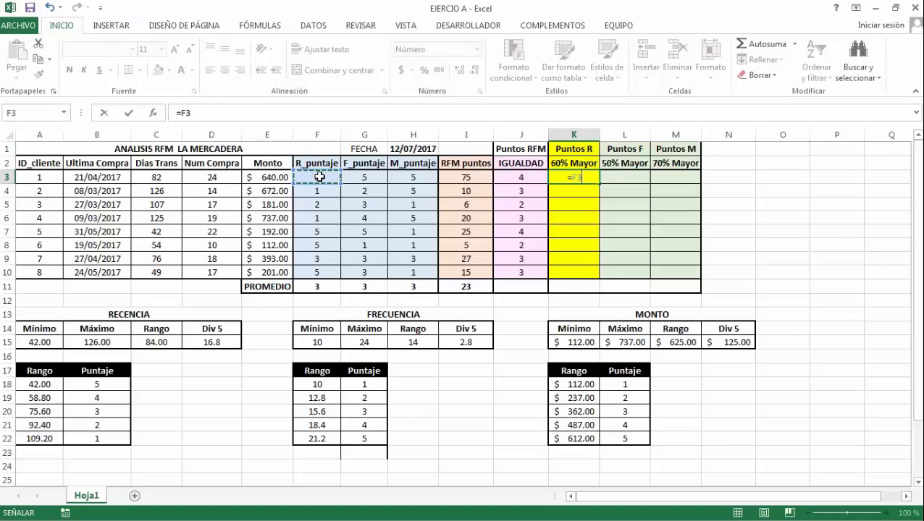
{"action": "type", "text": "*"}
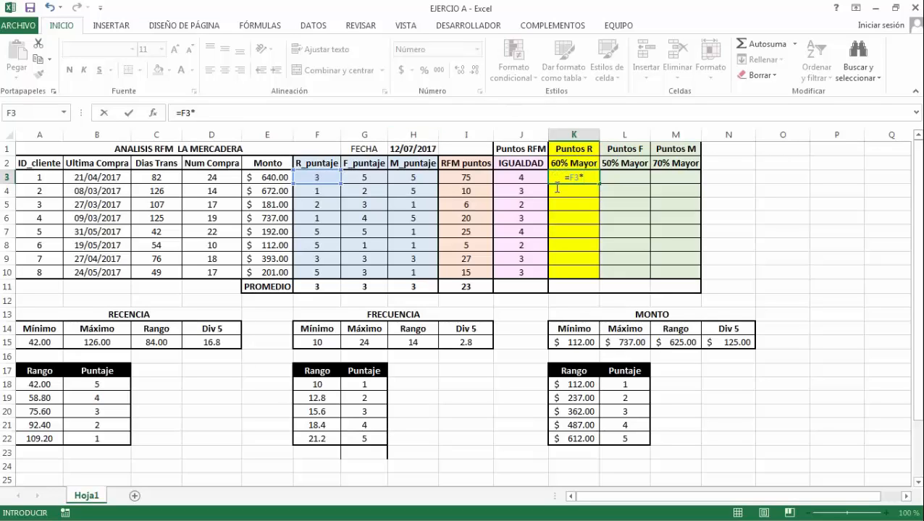
{"action": "type", "text": "0.6+"}
{"action": "left_click", "coordinate": [381, 175]}
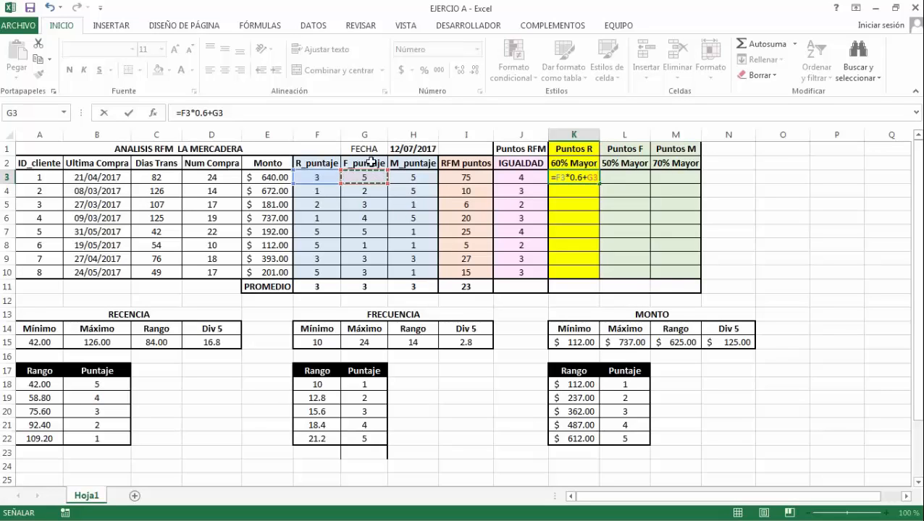
{"action": "type", "text": "*"}
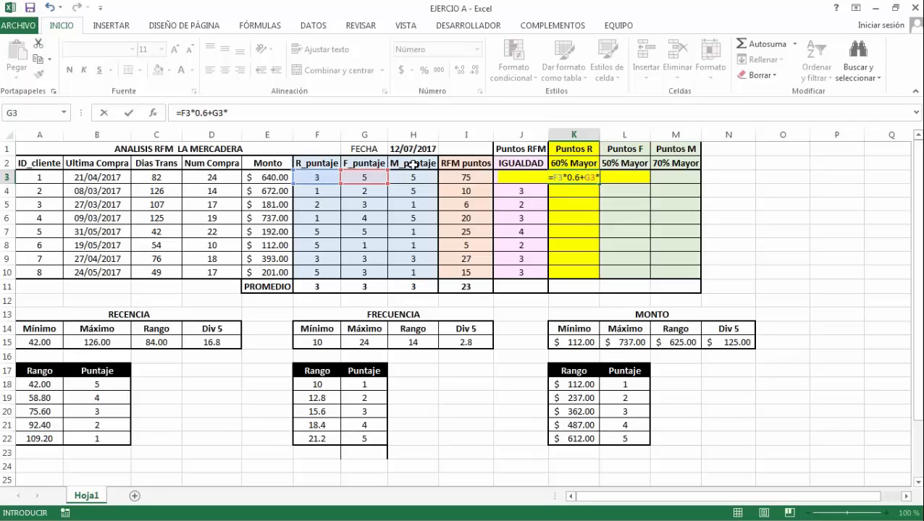
{"action": "type", "text": "0.2"}
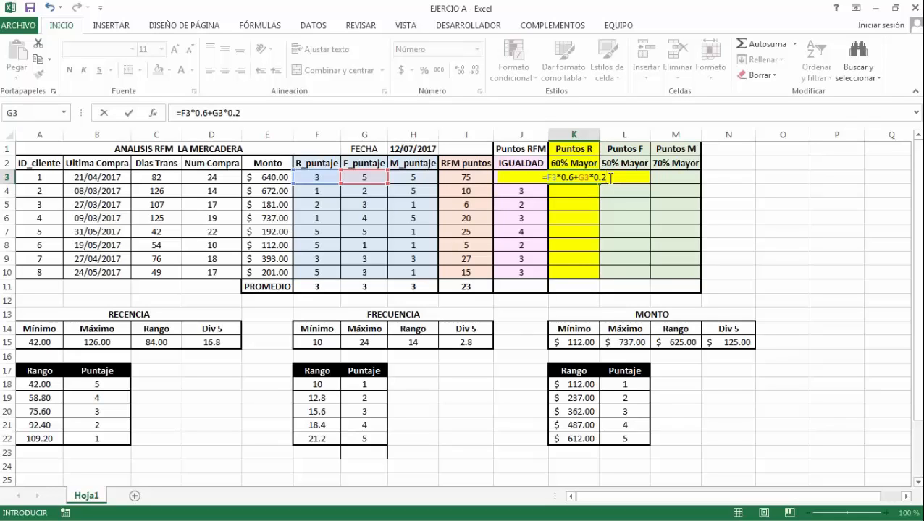
{"action": "type", "text": "+"}
{"action": "left_click", "coordinate": [423, 180]}
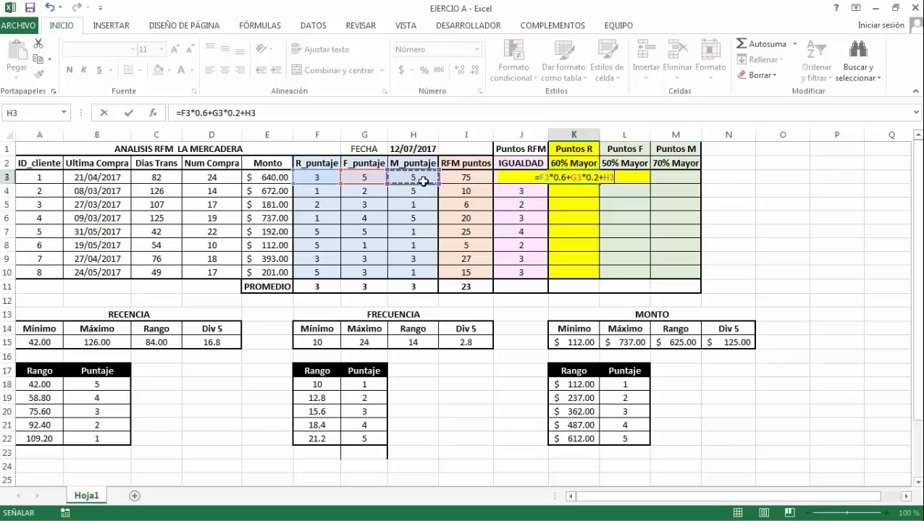
{"action": "type", "text": "*"}
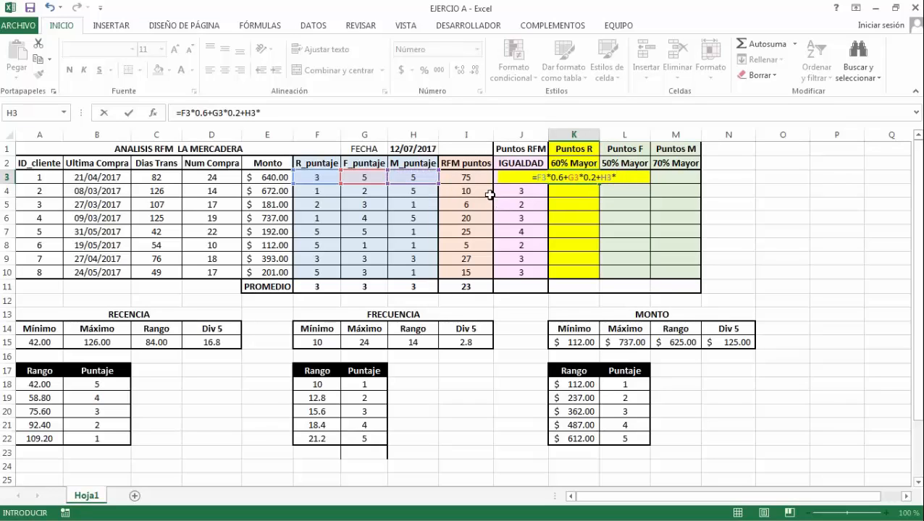
{"action": "type", "text": "0.2"}
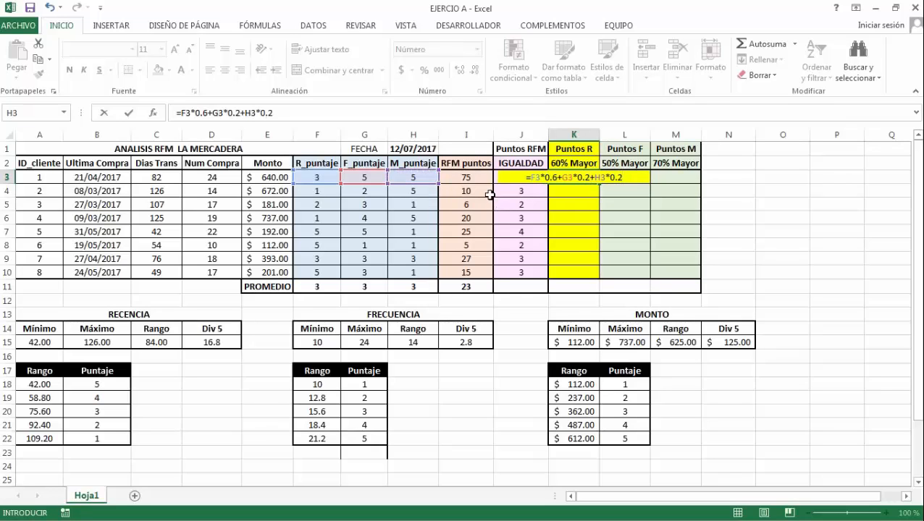
{"action": "key", "text": "Return"}
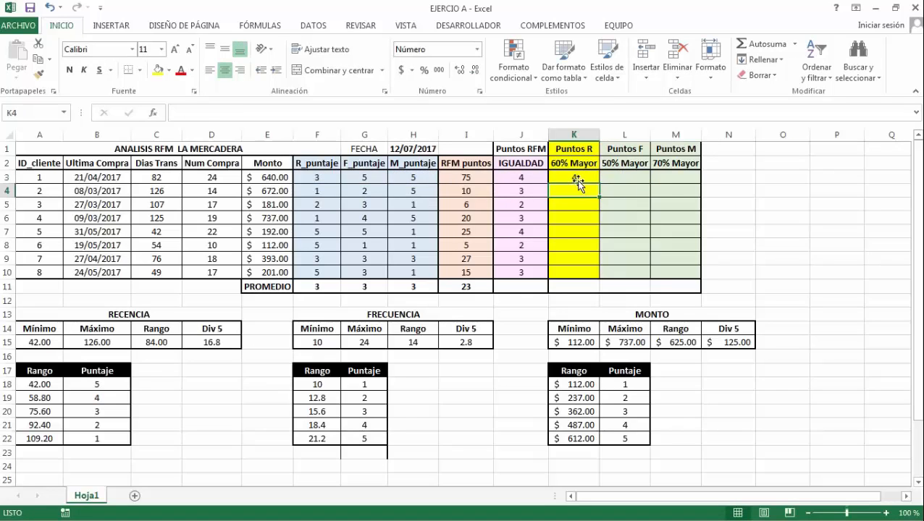
Copy the Puntos R formula from K3 into K4:K10, pasting formulas only.
{"action": "left_click", "coordinate": [577, 178]}
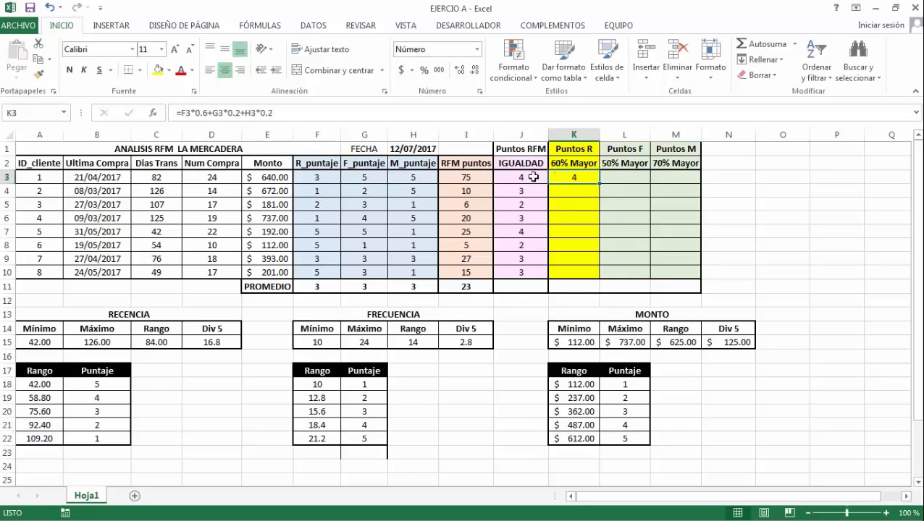
{"action": "left_click_drag", "start_coordinate": [533, 178], "coordinate": [572, 174]}
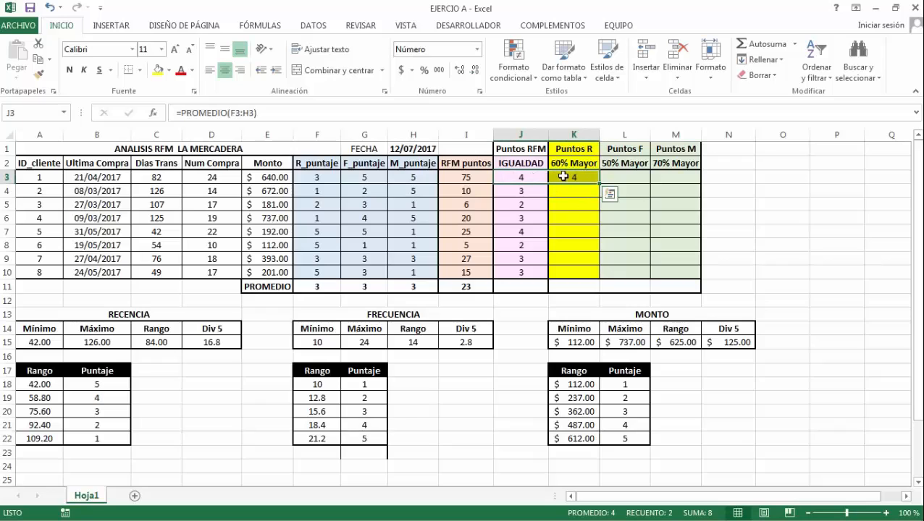
{"action": "left_click", "coordinate": [564, 177]}
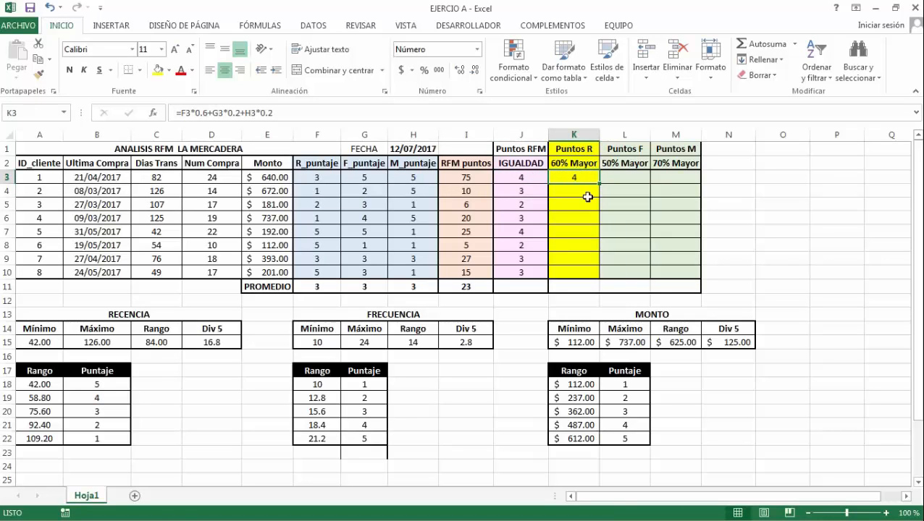
{"action": "key", "text": "ctrl+c"}
{"action": "left_click_drag", "start_coordinate": [569, 190], "coordinate": [554, 273]}
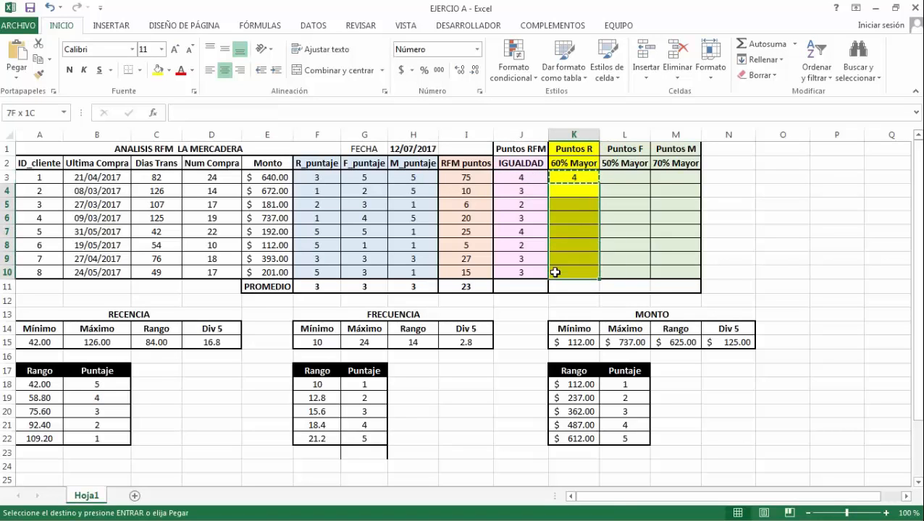
{"action": "right_click", "coordinate": [555, 272]}
{"action": "left_click", "coordinate": [619, 65]}
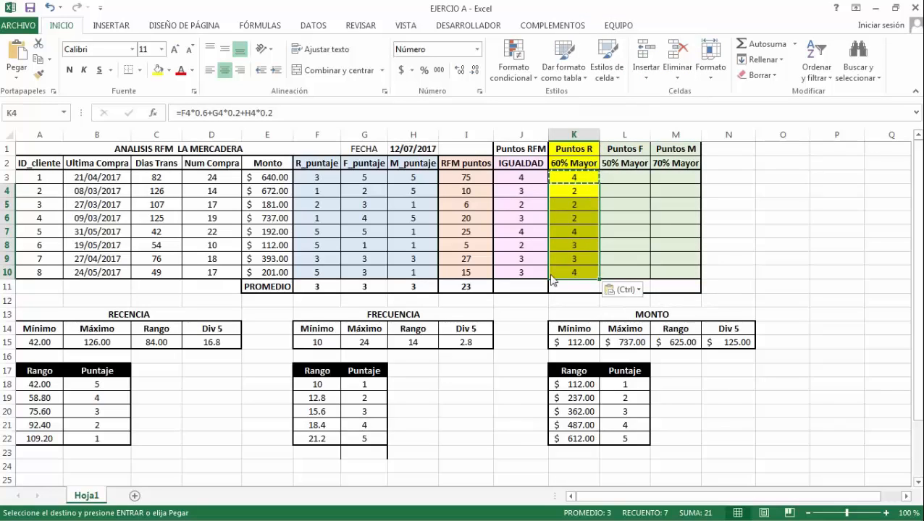
Highlight the Puntos R scores of customers 1, 5 and 8 in K3, K7 and K10 with a green fill.
{"action": "left_click", "coordinate": [590, 244]}
{"action": "left_click", "coordinate": [588, 217]}
{"action": "left_click", "coordinate": [578, 232]}
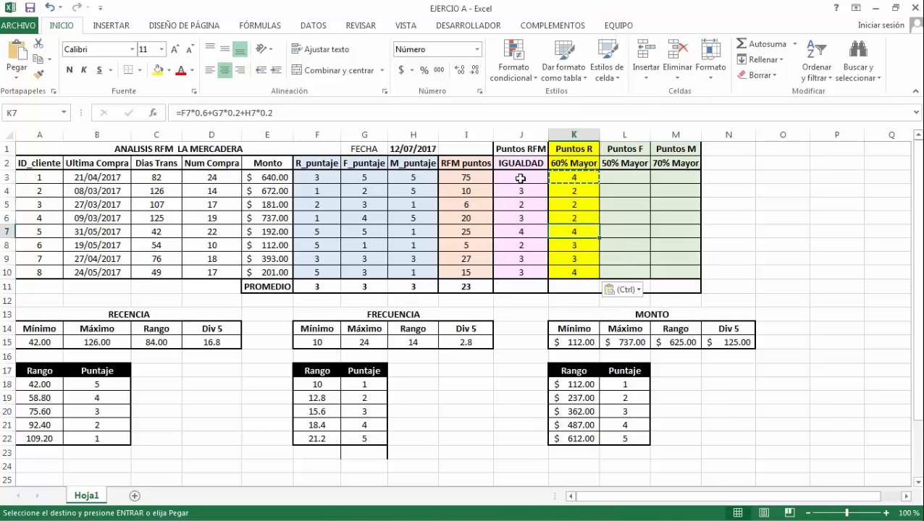
{"action": "left_click_drag", "start_coordinate": [520, 178], "coordinate": [515, 277]}
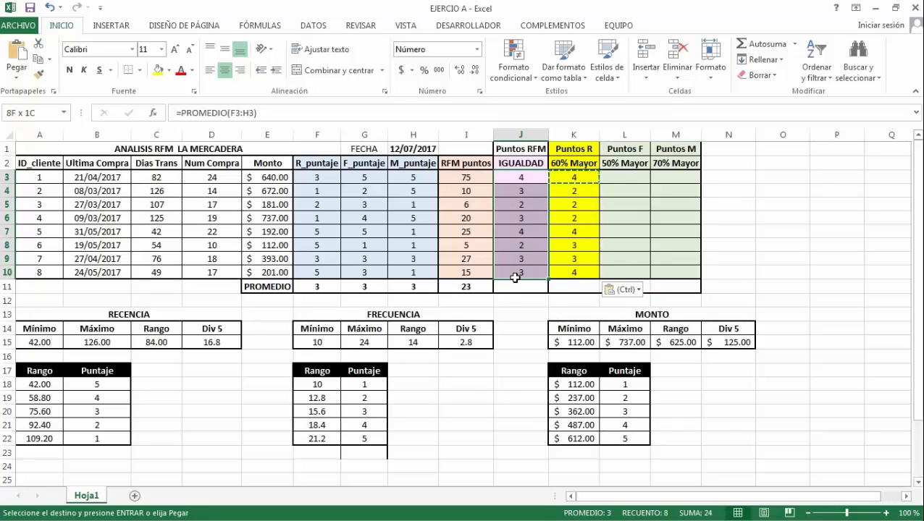
{"action": "left_click", "coordinate": [573, 230]}
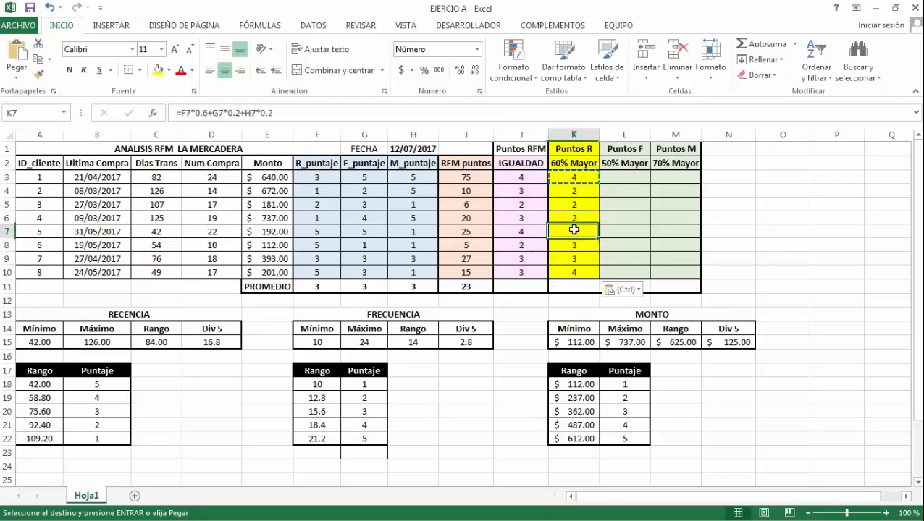
{"action": "left_click", "coordinate": [562, 176]}
{"action": "left_click", "coordinate": [564, 232], "text": "ctrl"}
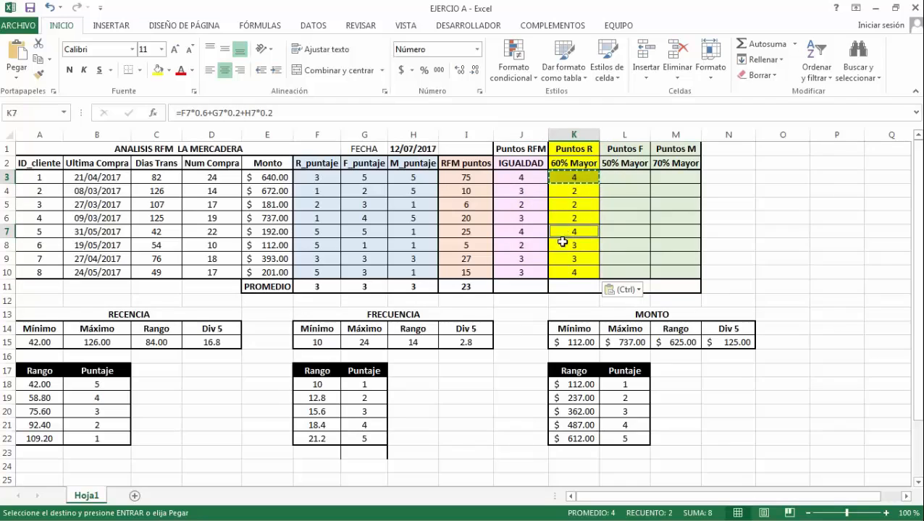
{"action": "left_click", "coordinate": [564, 271], "text": "ctrl"}
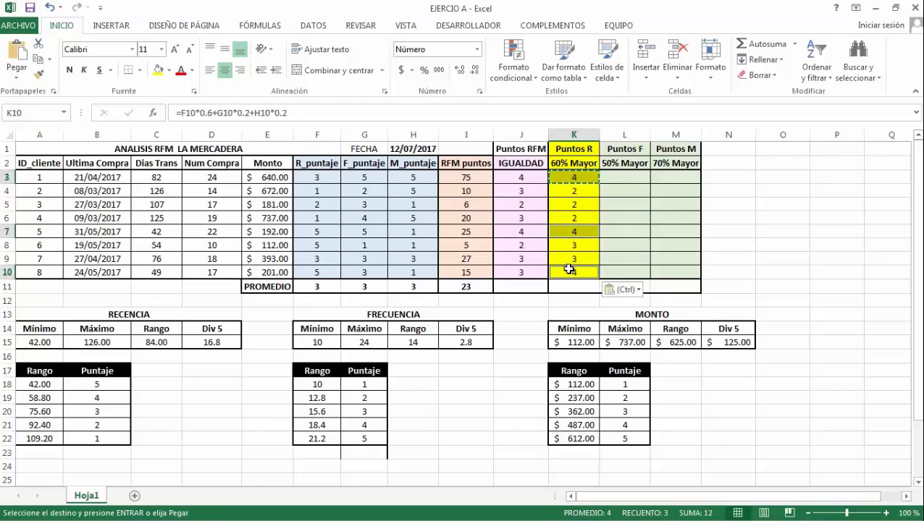
{"action": "left_click", "coordinate": [168, 70]}
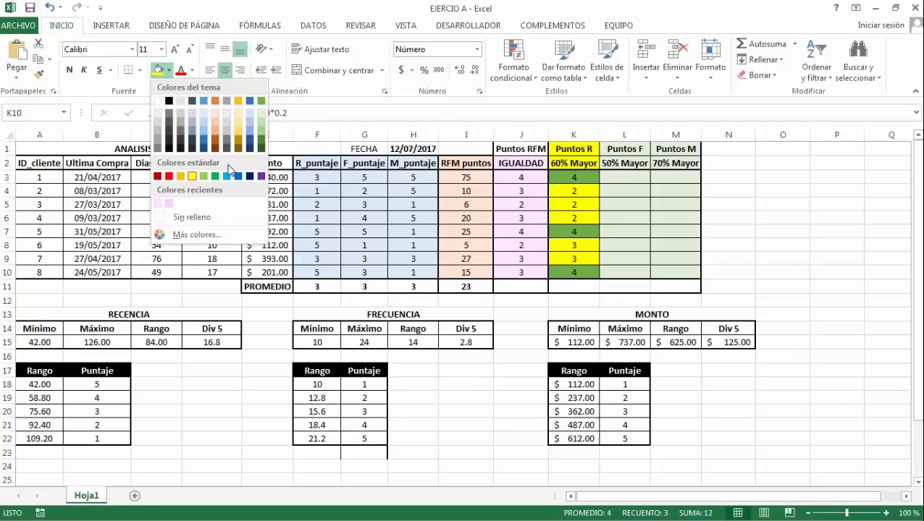
{"action": "left_click", "coordinate": [218, 176]}
Examine customer 8's Puntos R score in K10 against its RFM puntos and R_puntaje values.
{"action": "left_click", "coordinate": [472, 220]}
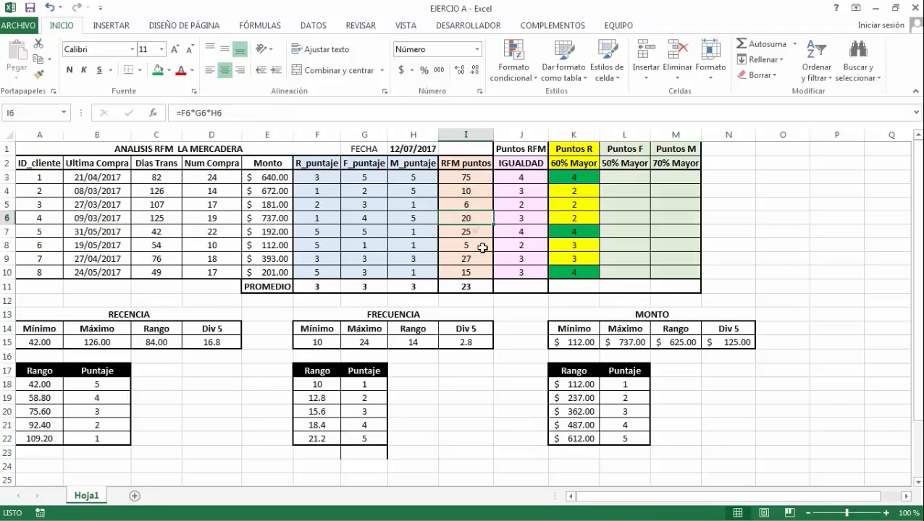
{"action": "left_click", "coordinate": [564, 273]}
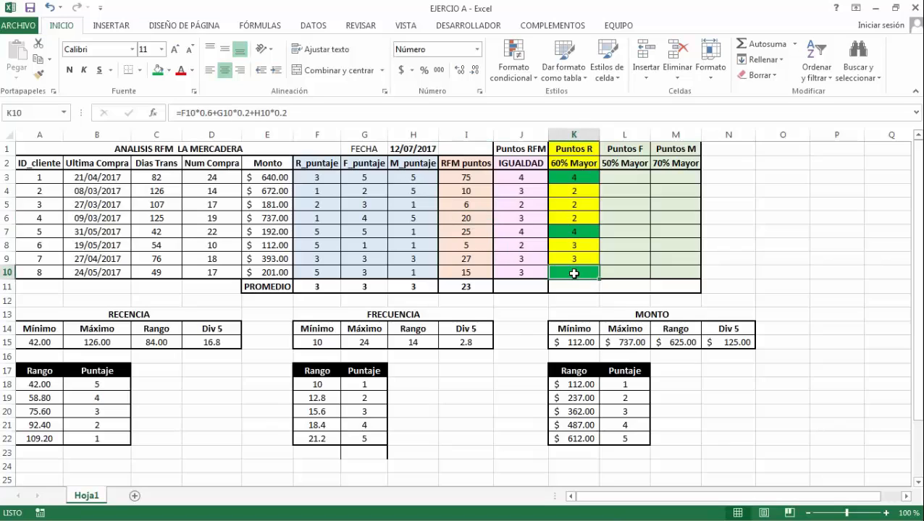
{"action": "left_click", "coordinate": [454, 274]}
{"action": "left_click", "coordinate": [318, 273]}
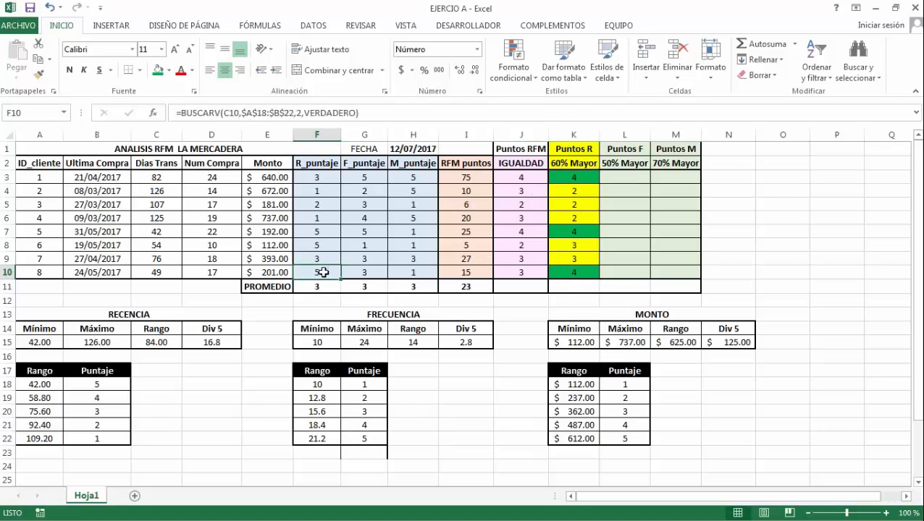
{"action": "left_click", "coordinate": [568, 273]}
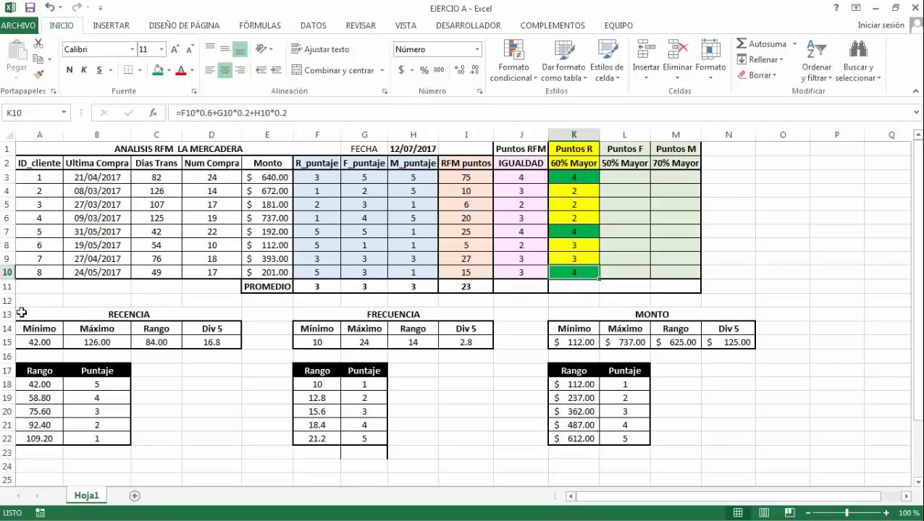
Highlight the Puntos F column, L1:L10, with a light orange fill.
{"action": "left_click", "coordinate": [620, 179]}
{"action": "left_click_drag", "start_coordinate": [632, 152], "coordinate": [630, 274]}
{"action": "left_click", "coordinate": [169, 70]}
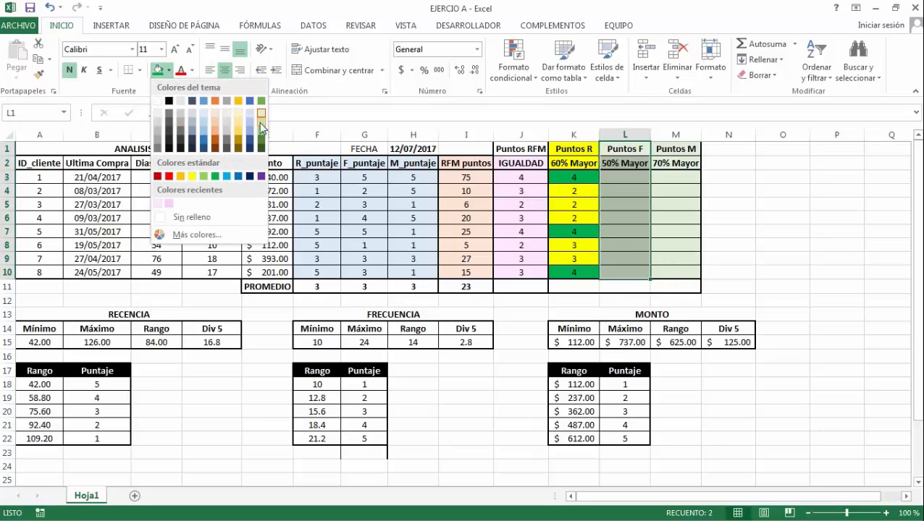
{"action": "left_click", "coordinate": [215, 131]}
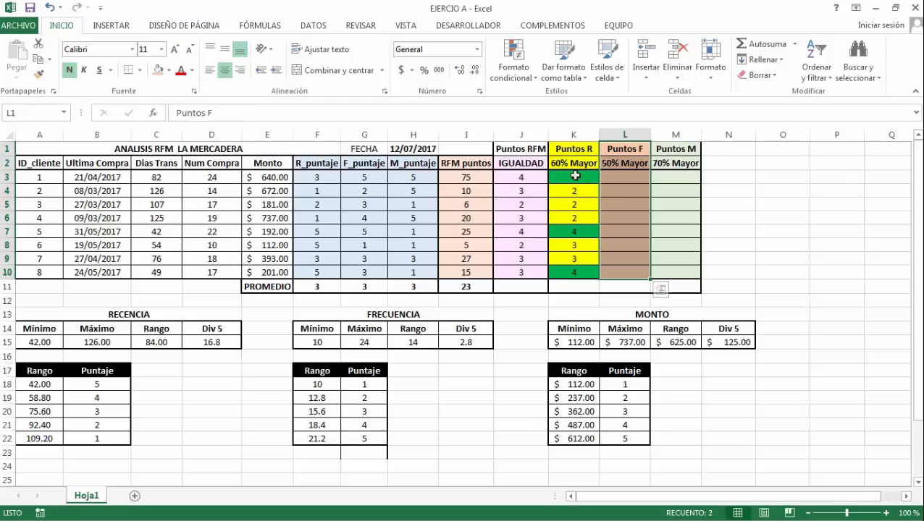
Enter the Puntos F formula =F3*0.25+G3*0.5+H3*0.25 in L3 for customer 1.
{"action": "left_click", "coordinate": [618, 186]}
{"action": "left_click", "coordinate": [619, 177]}
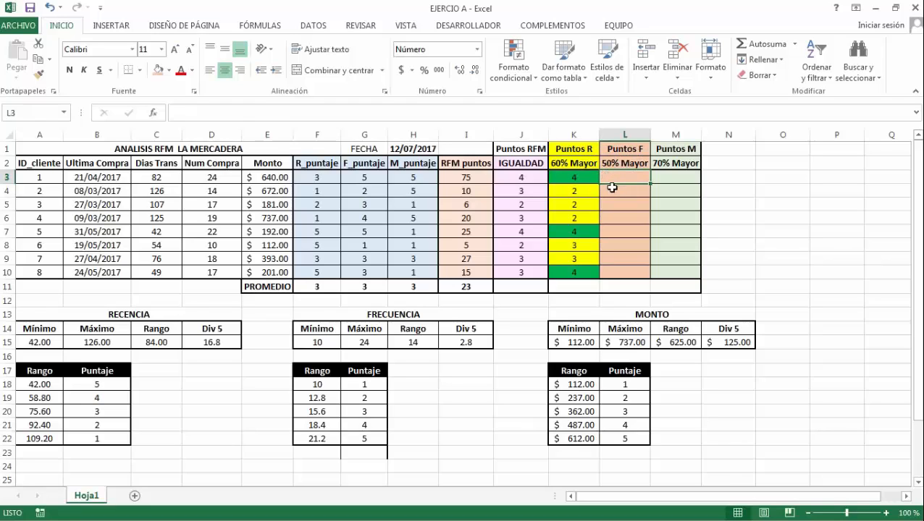
{"action": "type", "text": "="}
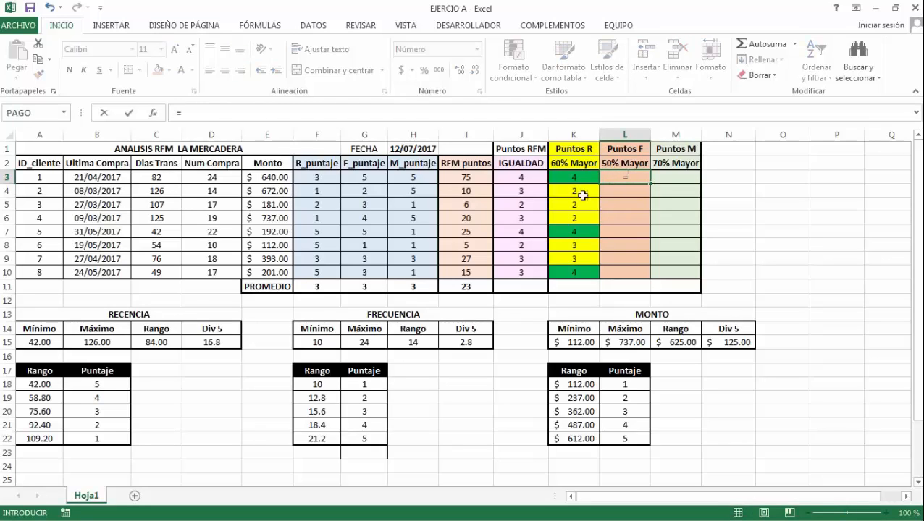
{"action": "left_click", "coordinate": [324, 178]}
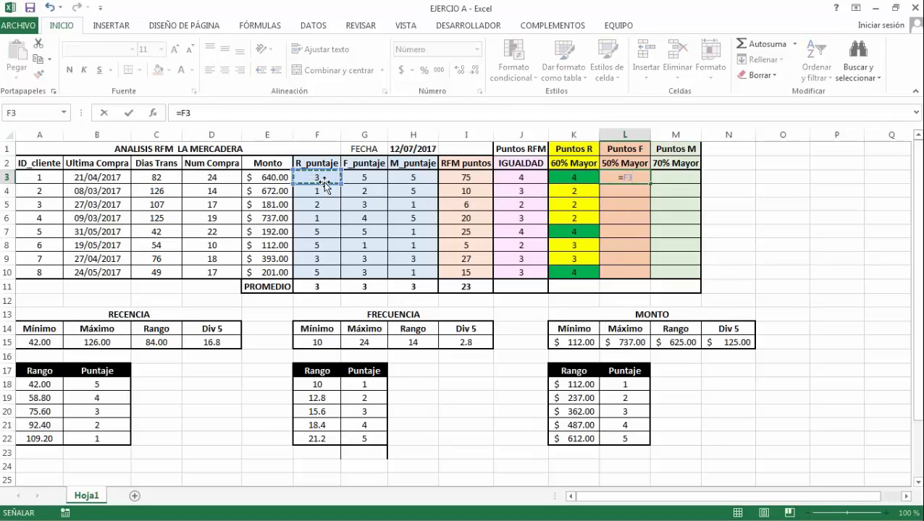
{"action": "type", "text": "*"}
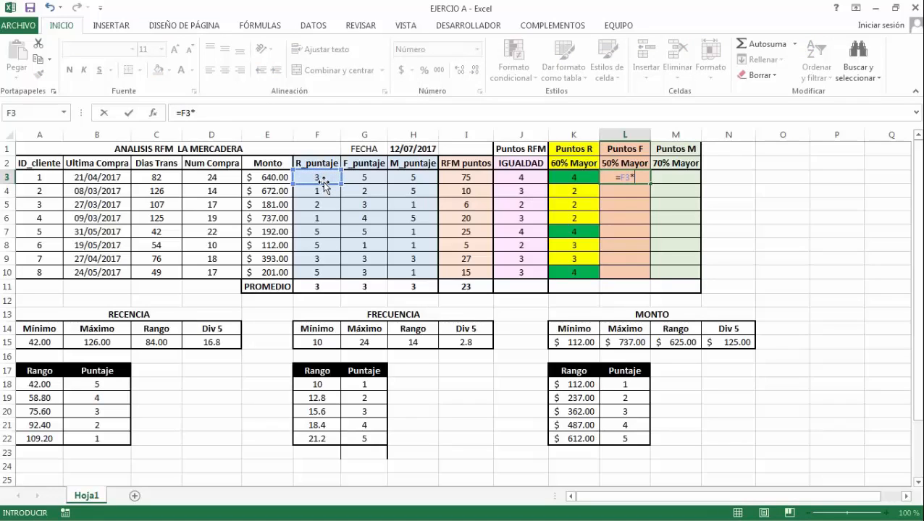
{"action": "type", "text": "0.25"}
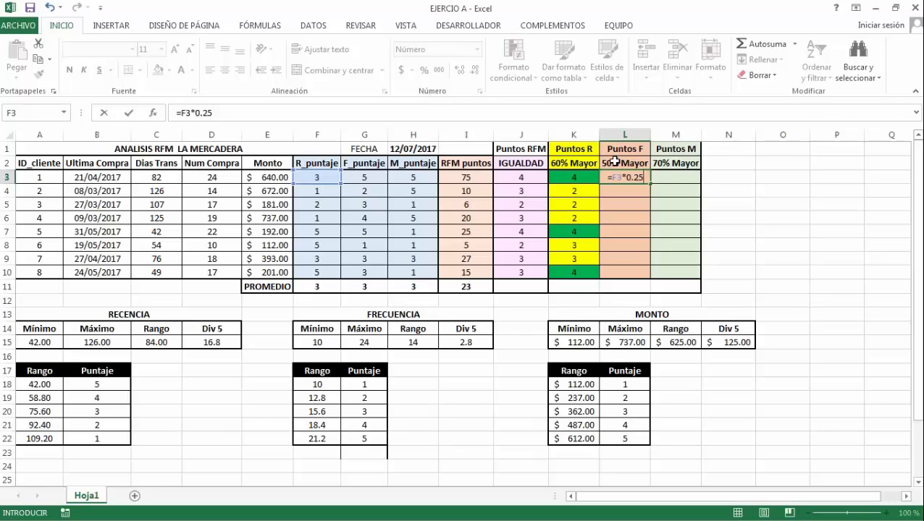
{"action": "type", "text": "+"}
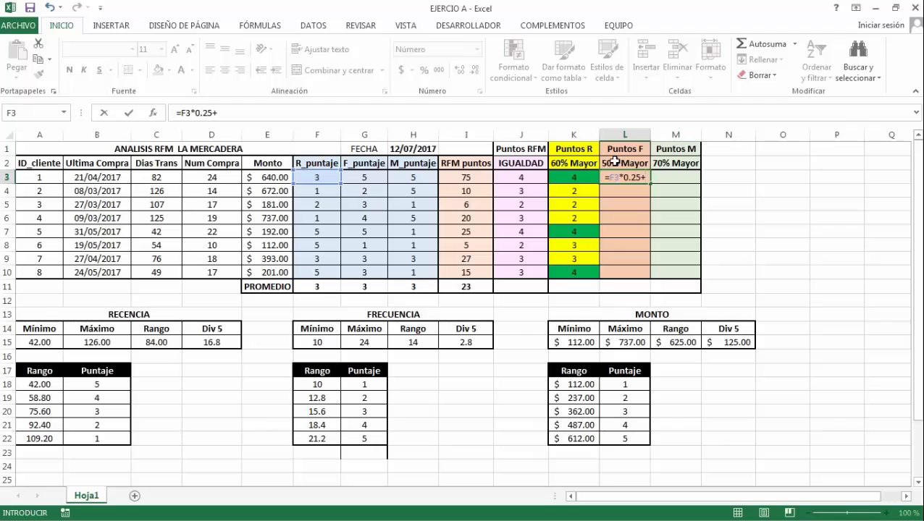
{"action": "left_click", "coordinate": [371, 176]}
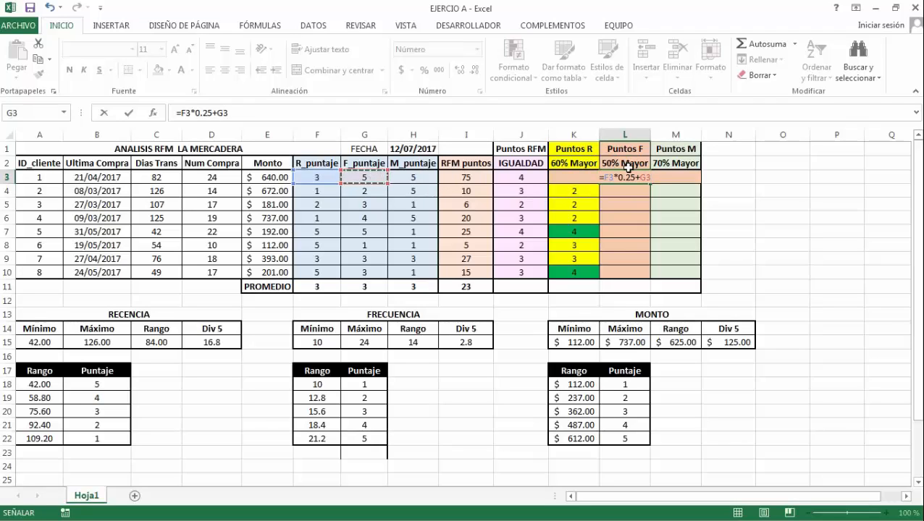
{"action": "type", "text": "*"}
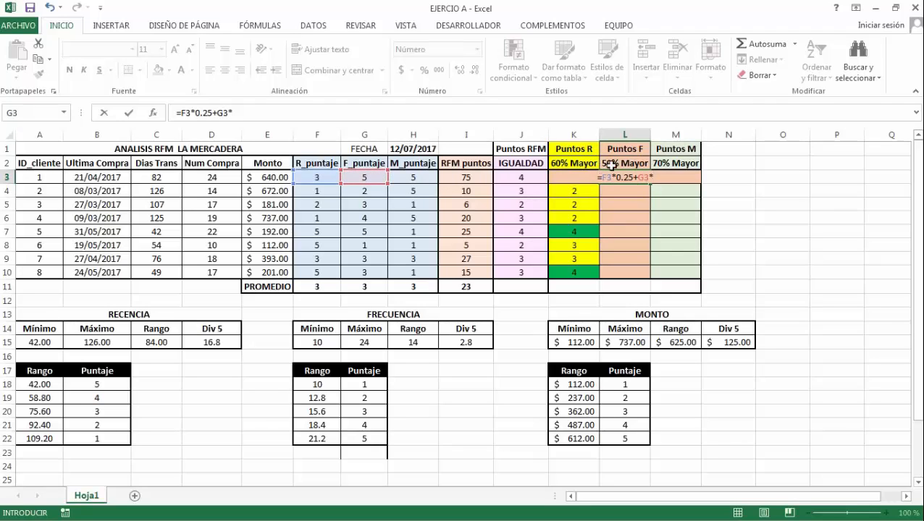
{"action": "type", "text": "0."}
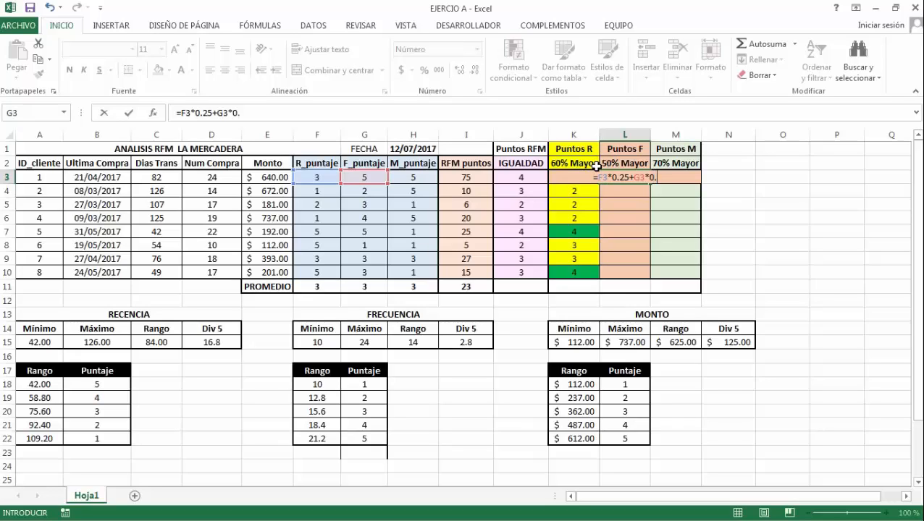
{"action": "type", "text": "5"}
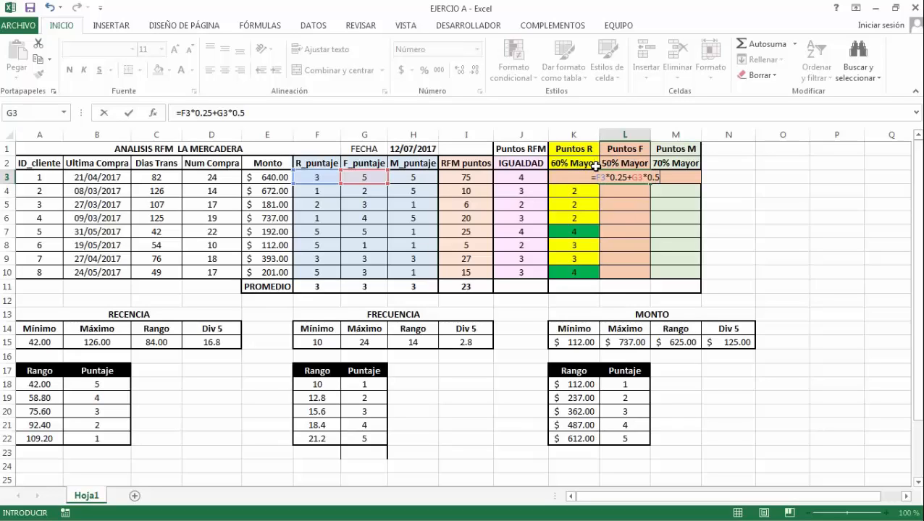
{"action": "type", "text": "+"}
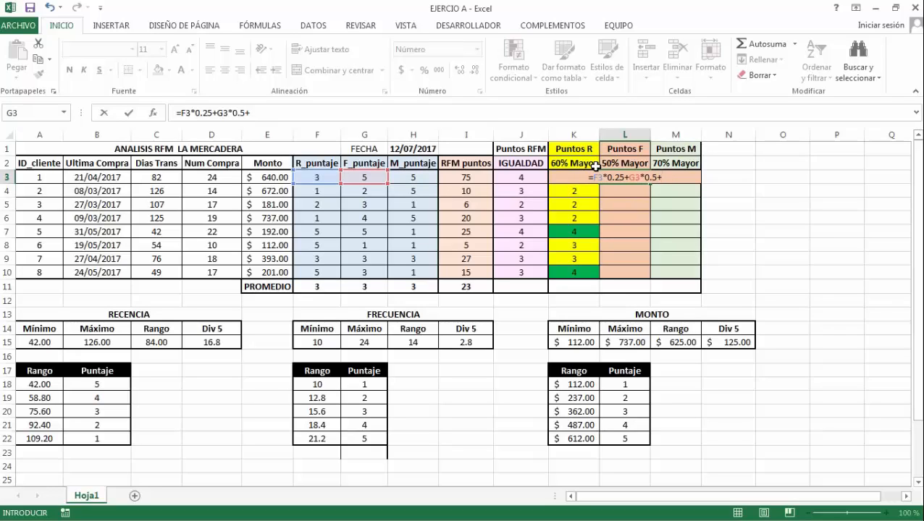
{"action": "left_click", "coordinate": [423, 177]}
{"action": "type", "text": "*"}
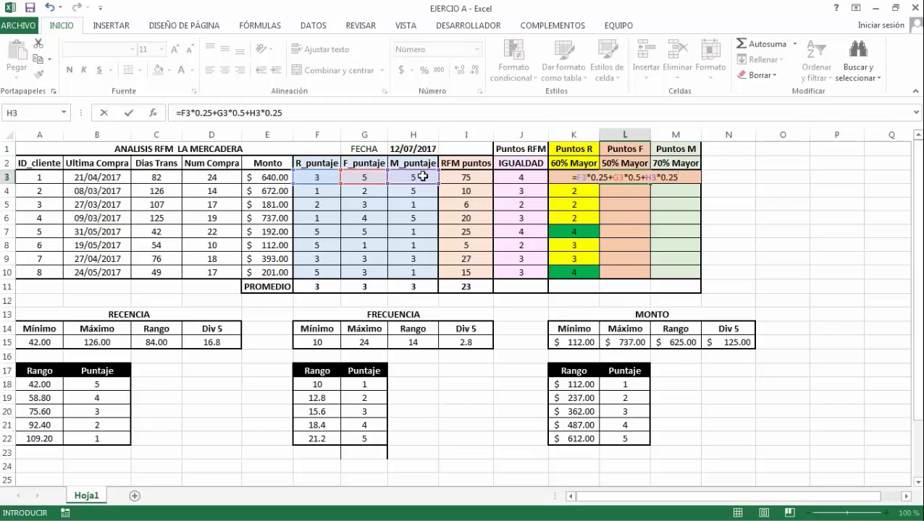
{"action": "key", "text": "Return"}
Copy the Puntos F formula from L3 into L4:L10, pasting formulas only.
{"action": "left_click", "coordinate": [629, 177]}
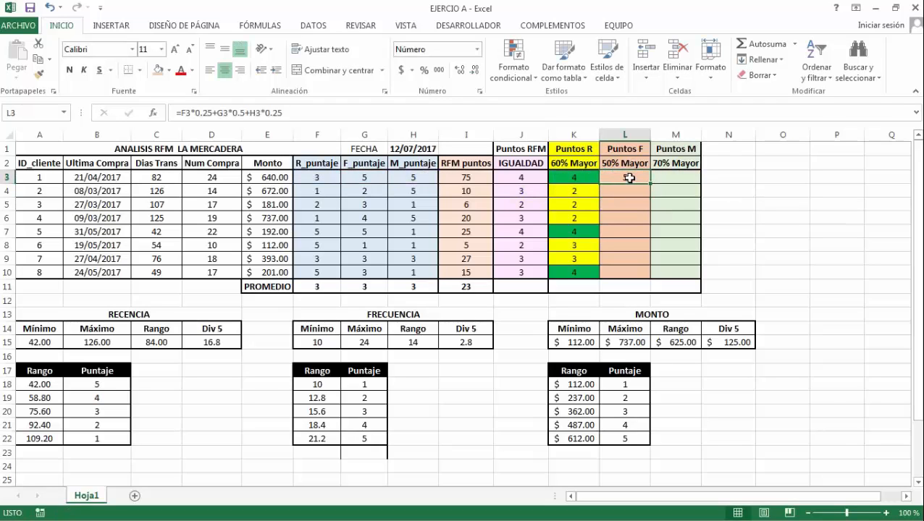
{"action": "key", "text": "ctrl+c"}
{"action": "left_click_drag", "start_coordinate": [640, 176], "coordinate": [603, 271]}
{"action": "right_click", "coordinate": [632, 247]}
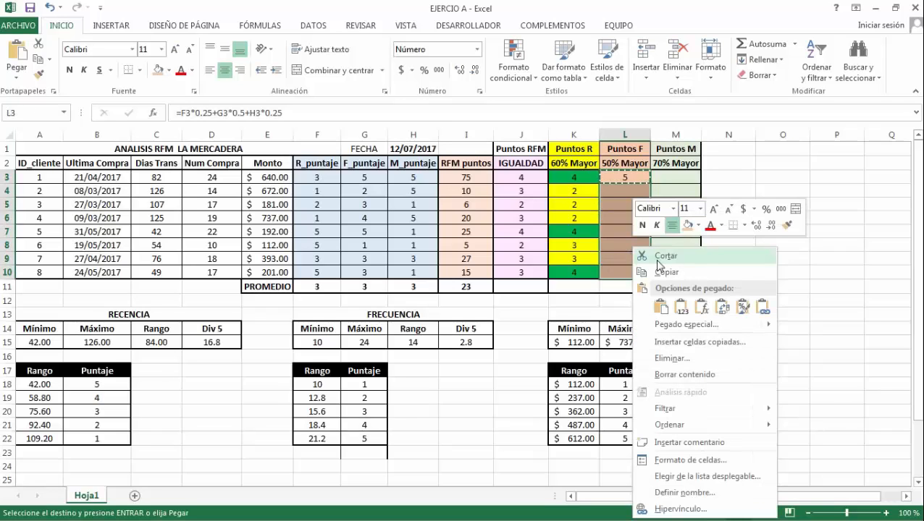
{"action": "left_click", "coordinate": [702, 308]}
Highlight the Puntos F scores of customers 1, 4 and 5 in L3, L6 and L7 with a green fill.
{"action": "left_click", "coordinate": [626, 177]}
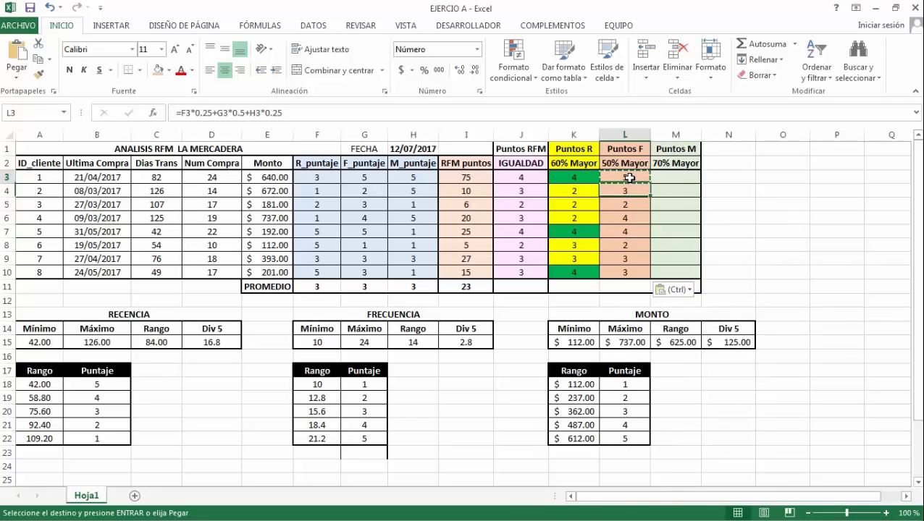
{"action": "left_click", "coordinate": [622, 220], "text": "ctrl"}
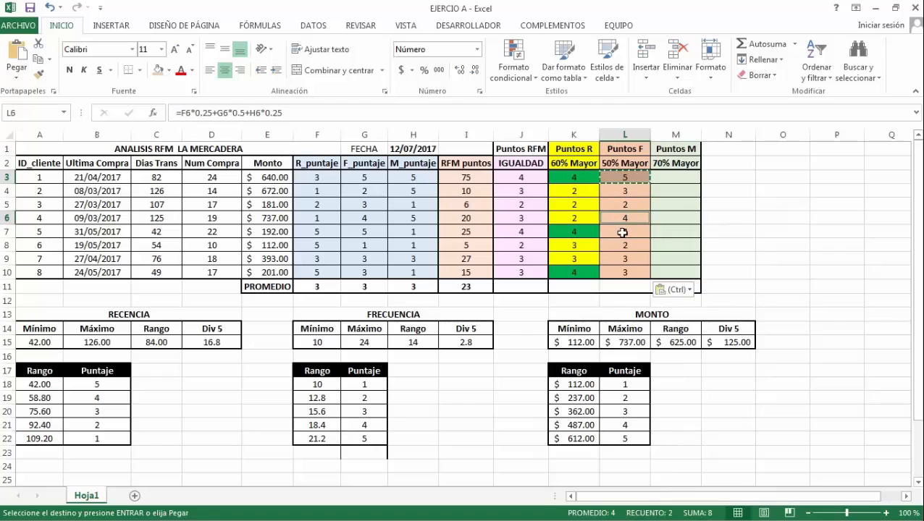
{"action": "left_click", "coordinate": [622, 233], "text": "ctrl"}
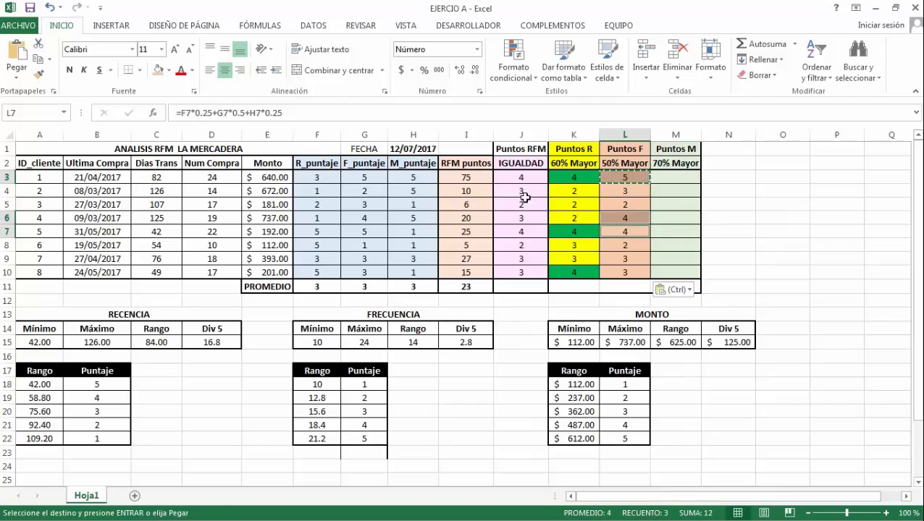
{"action": "left_click", "coordinate": [169, 70]}
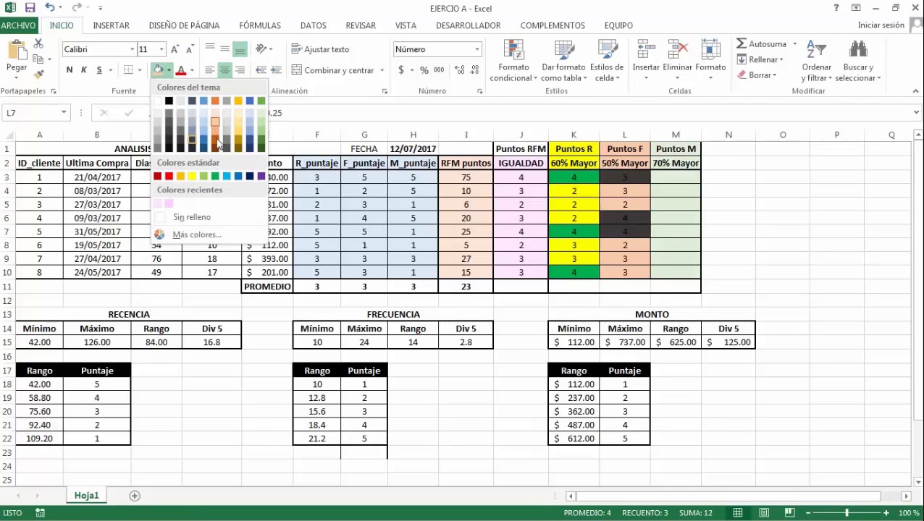
{"action": "left_click", "coordinate": [215, 176]}
{"action": "left_click", "coordinate": [624, 178]}
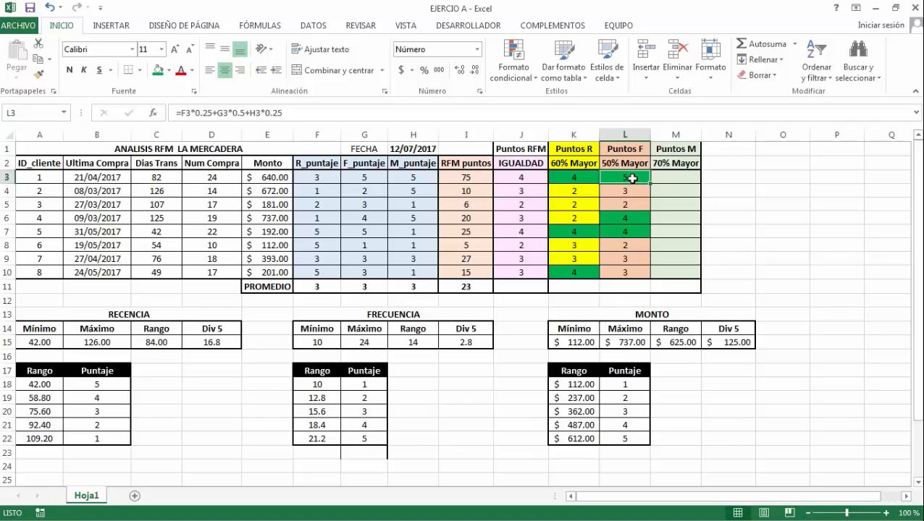
Highlight the Puntos M column, M1:M10, with a light grey fill.
{"action": "left_click_drag", "start_coordinate": [675, 150], "coordinate": [664, 277]}
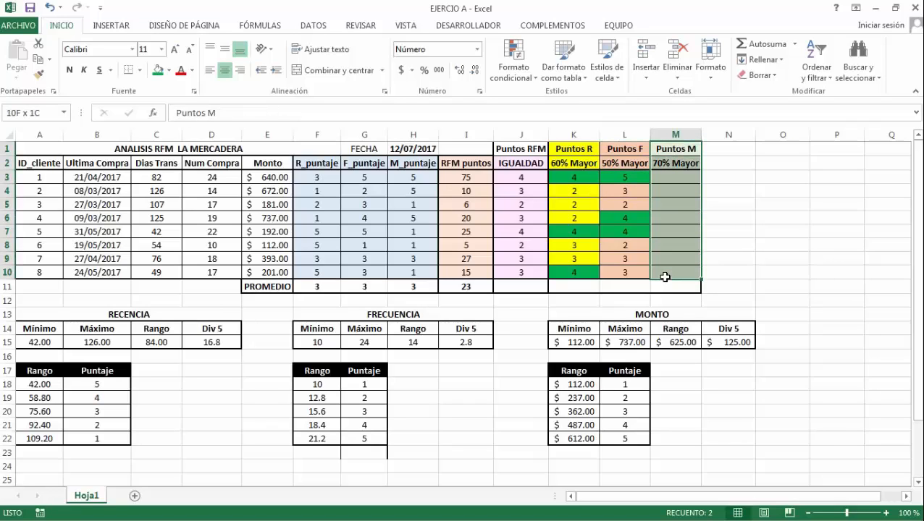
{"action": "left_click", "coordinate": [169, 70]}
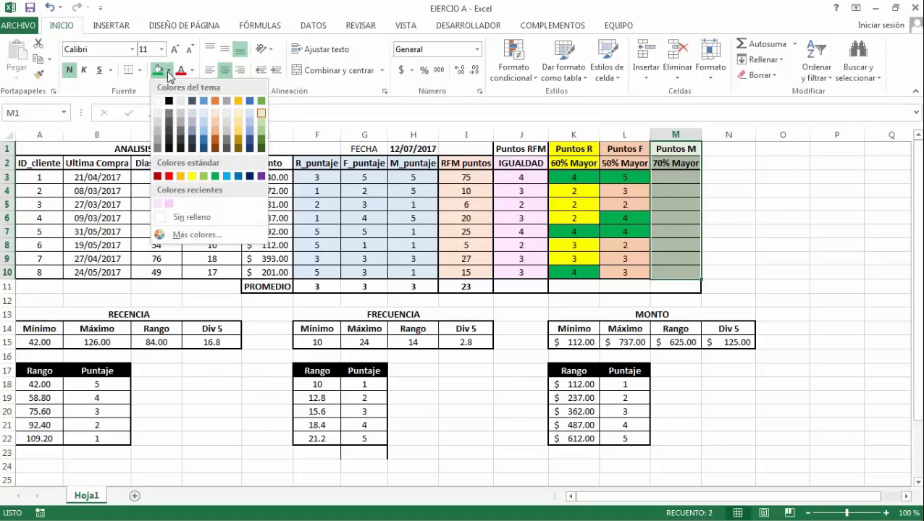
{"action": "left_click", "coordinate": [178, 110]}
Enter the Puntos M formula =F3*0.15+G3*0.15+H3*0.7 in M3 for customer 1.
{"action": "left_click", "coordinate": [666, 179]}
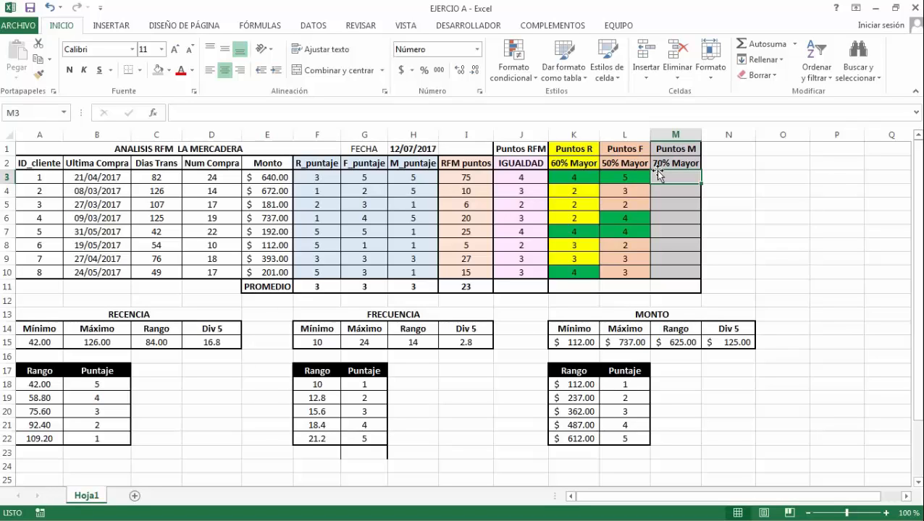
{"action": "type", "text": "="}
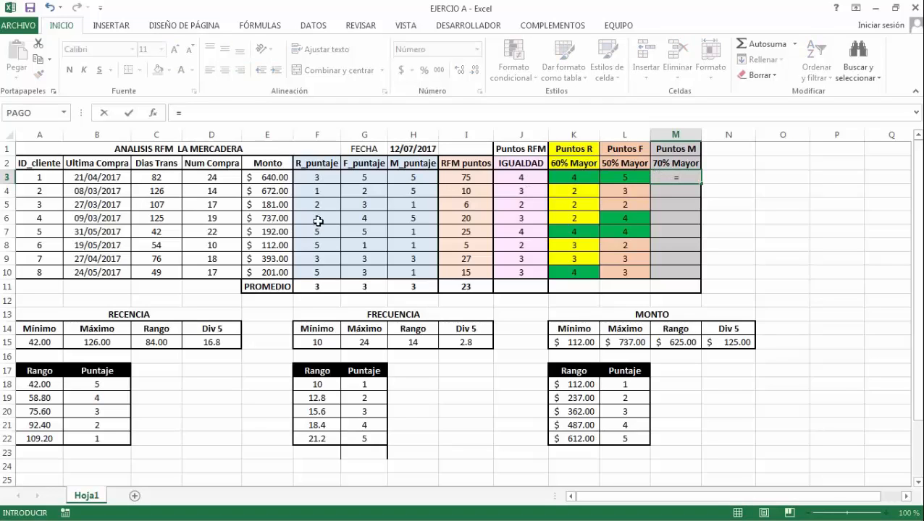
{"action": "left_click", "coordinate": [311, 181]}
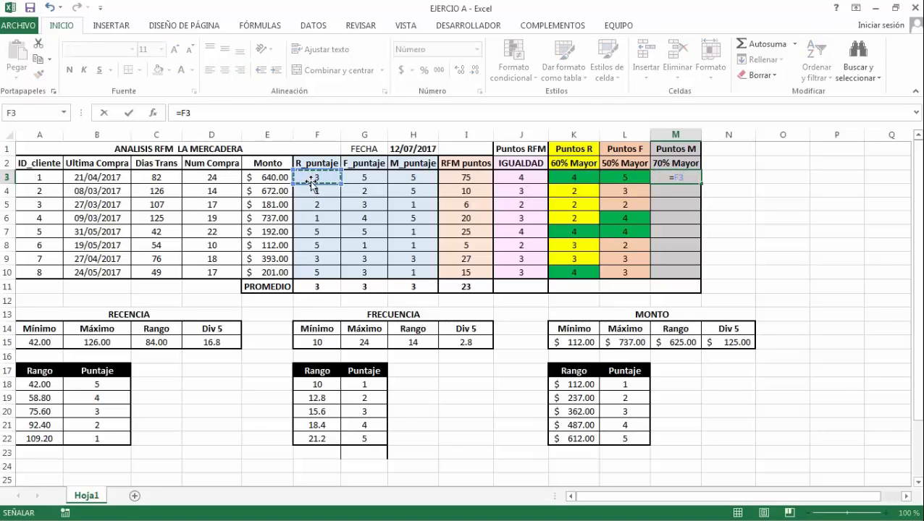
{"action": "type", "text": "*"}
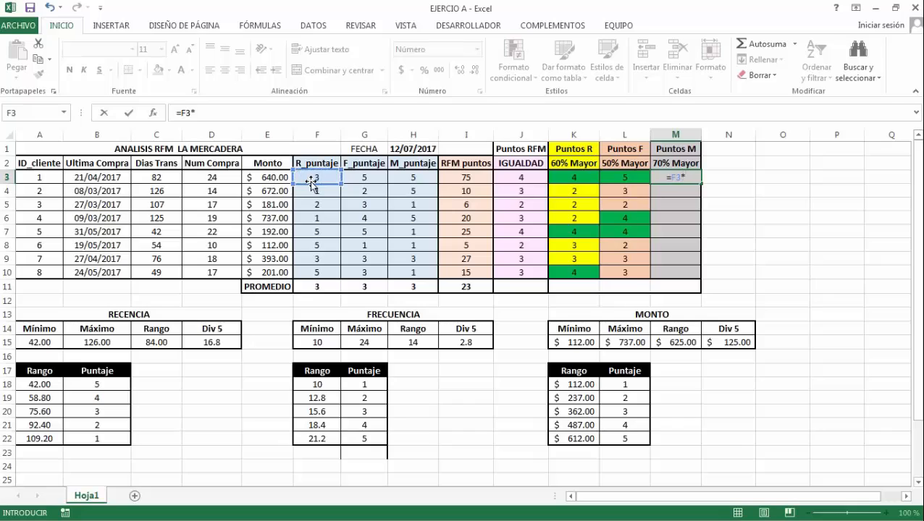
{"action": "type", "text": "0.15+"}
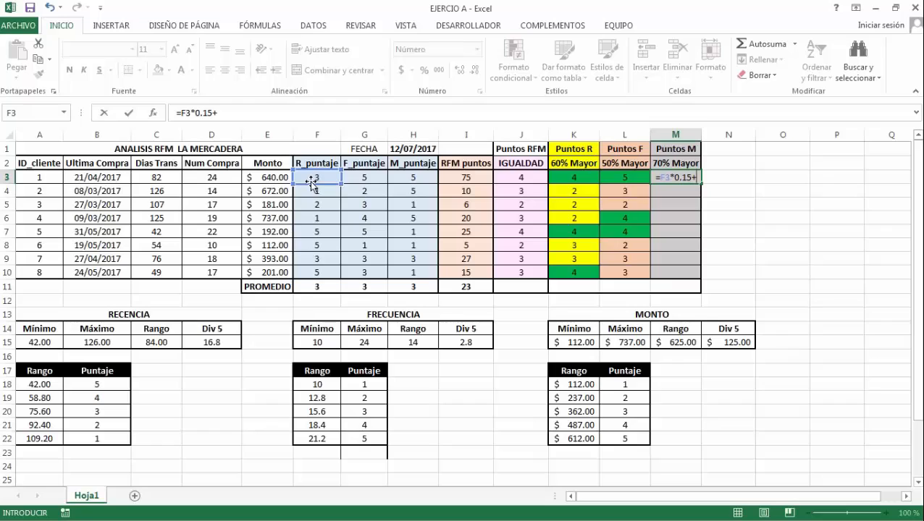
{"action": "left_click", "coordinate": [356, 177]}
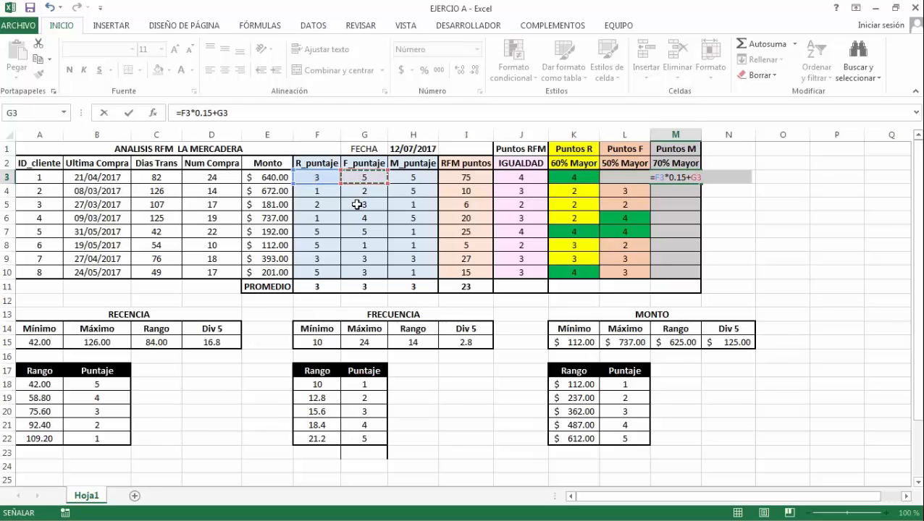
{"action": "type", "text": "*0."}
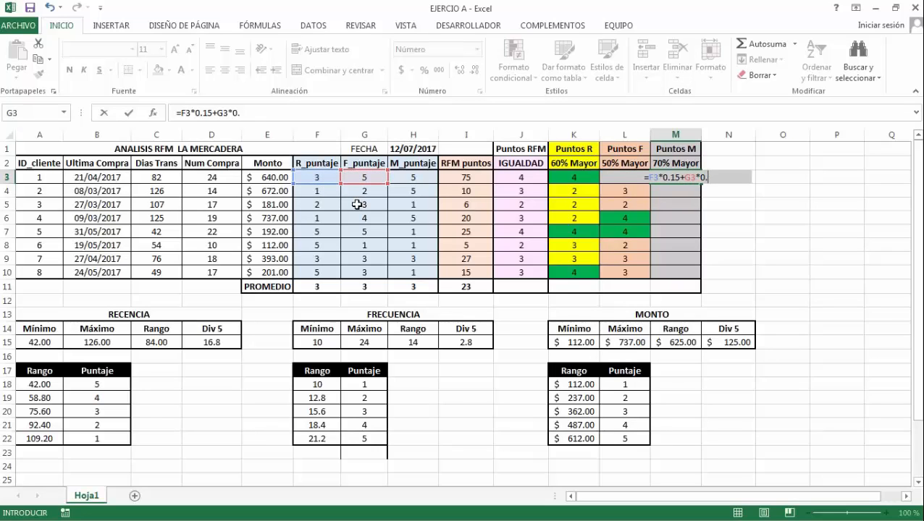
{"action": "type", "text": "15"}
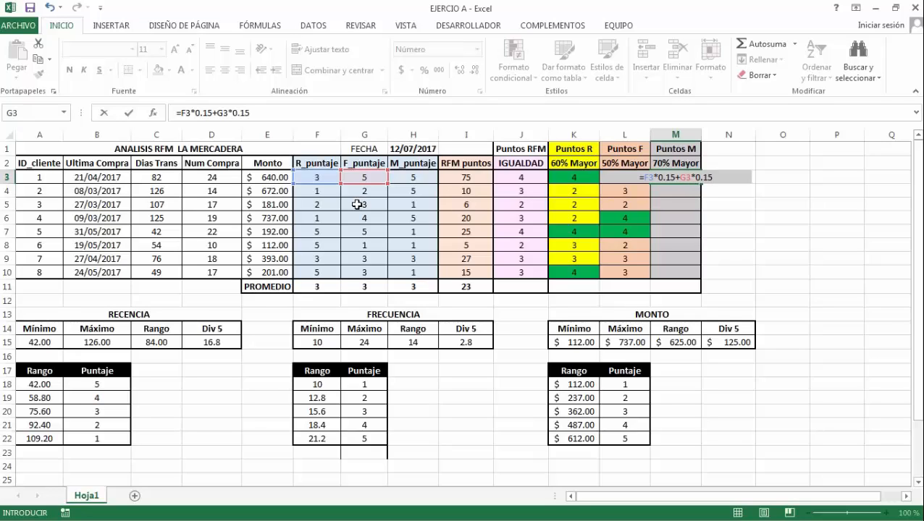
{"action": "type", "text": "+"}
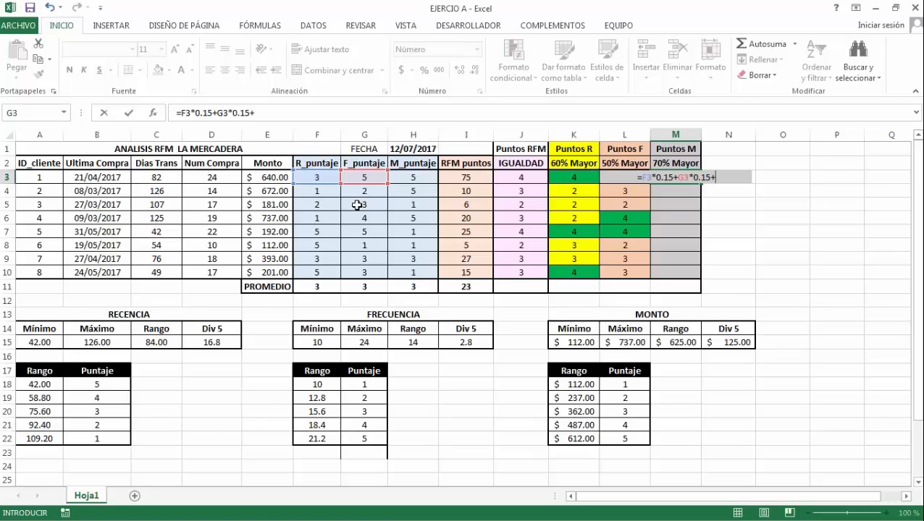
{"action": "left_click", "coordinate": [413, 177]}
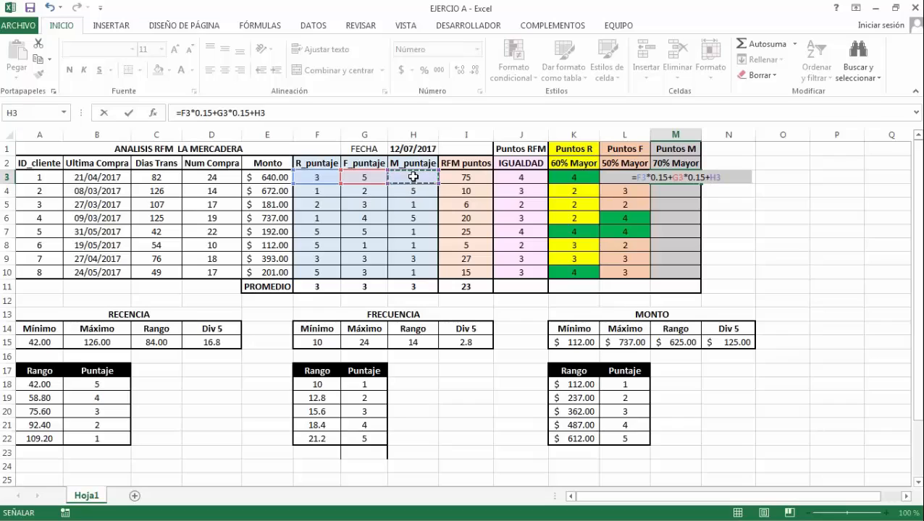
{"action": "type", "text": "*"}
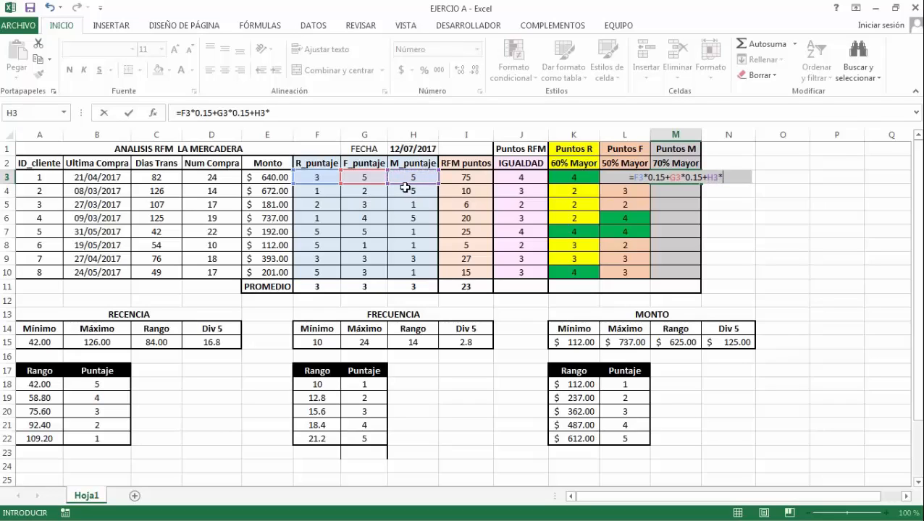
{"action": "type", "text": "0."}
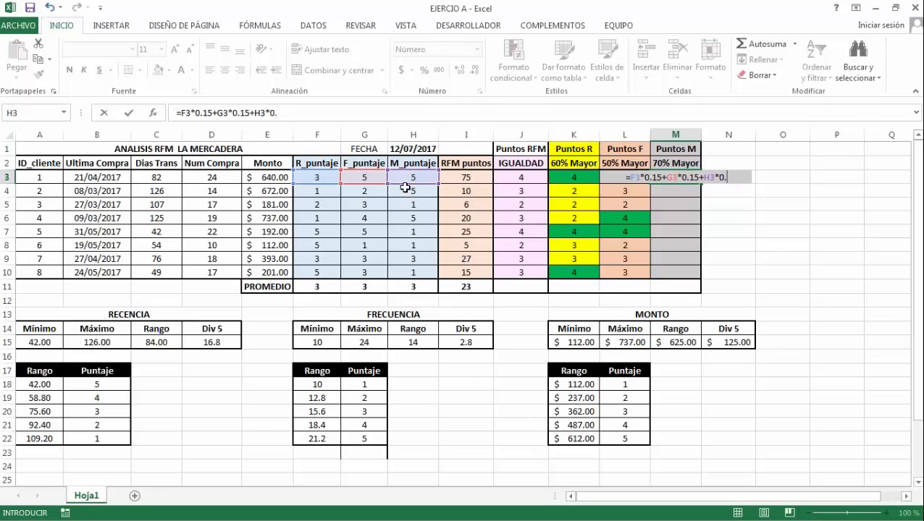
{"action": "type", "text": "7"}
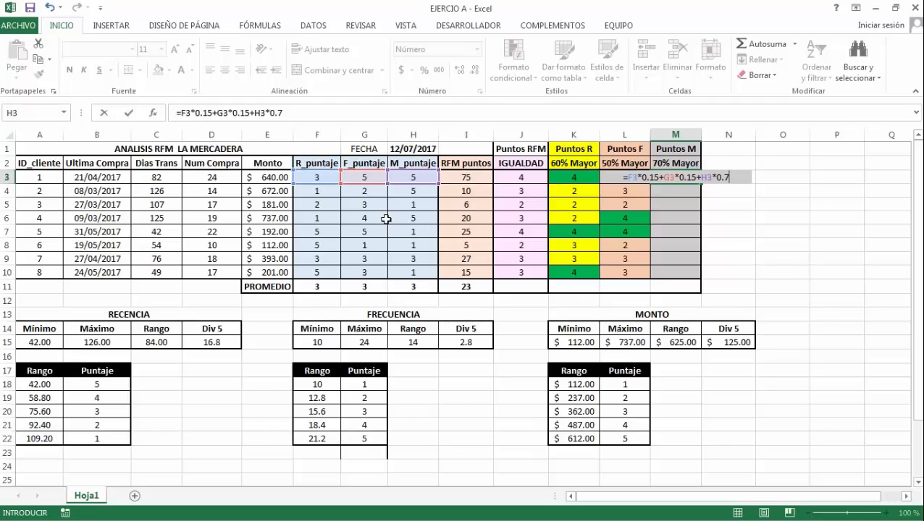
{"action": "key", "text": "Return"}
{"action": "left_click", "coordinate": [659, 175]}
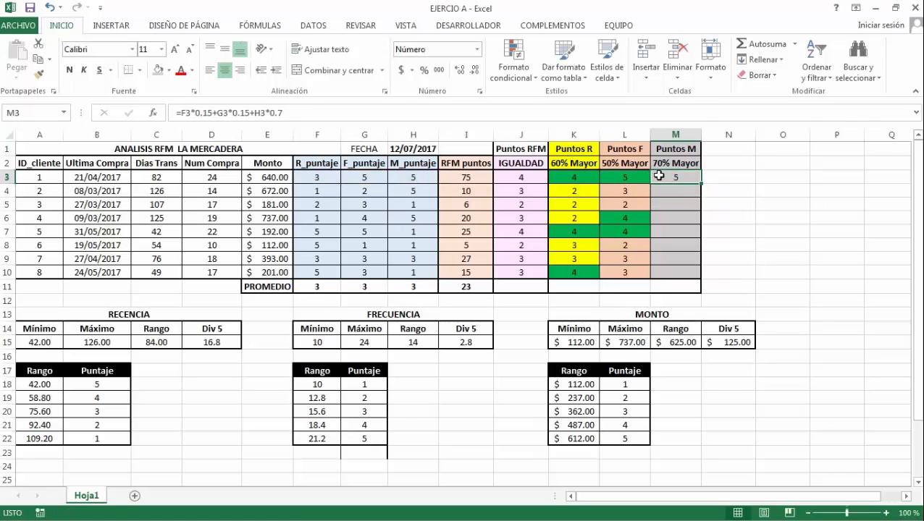
Copy the Puntos M formula from M3 into M3:M10, pasting formulas only.
{"action": "key", "text": "ctrl+c"}
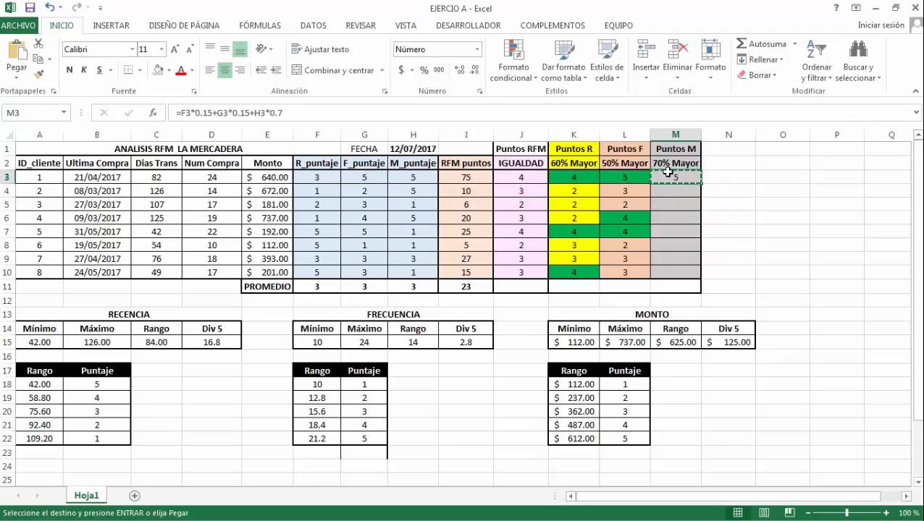
{"action": "left_click_drag", "start_coordinate": [668, 174], "coordinate": [665, 275]}
{"action": "right_click", "coordinate": [664, 275]}
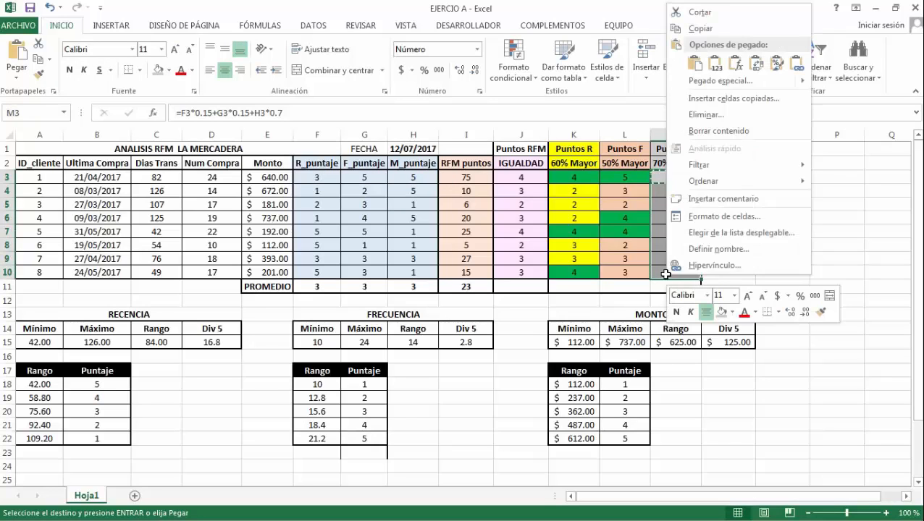
{"action": "left_click", "coordinate": [735, 63]}
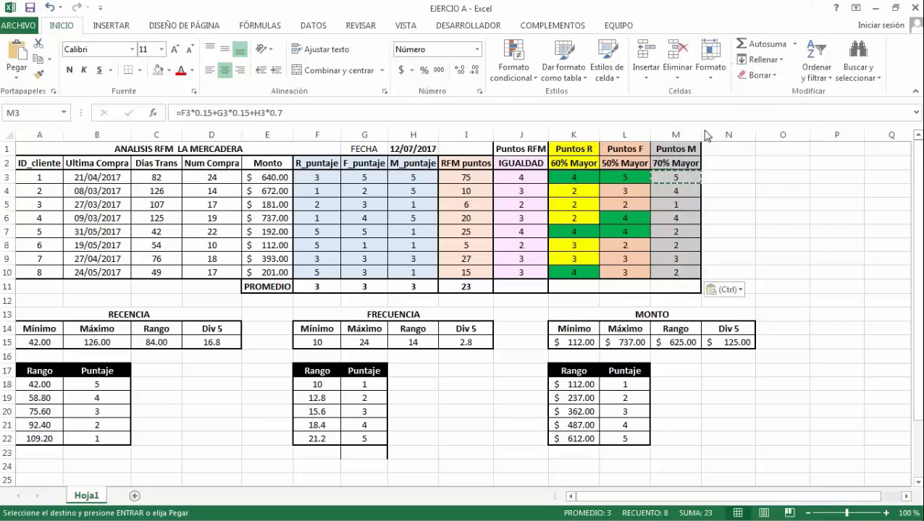
Highlight the Puntos M scores of customers 1, 2 and 4 in M3, M4 and M6 with a green fill.
{"action": "left_click", "coordinate": [685, 206]}
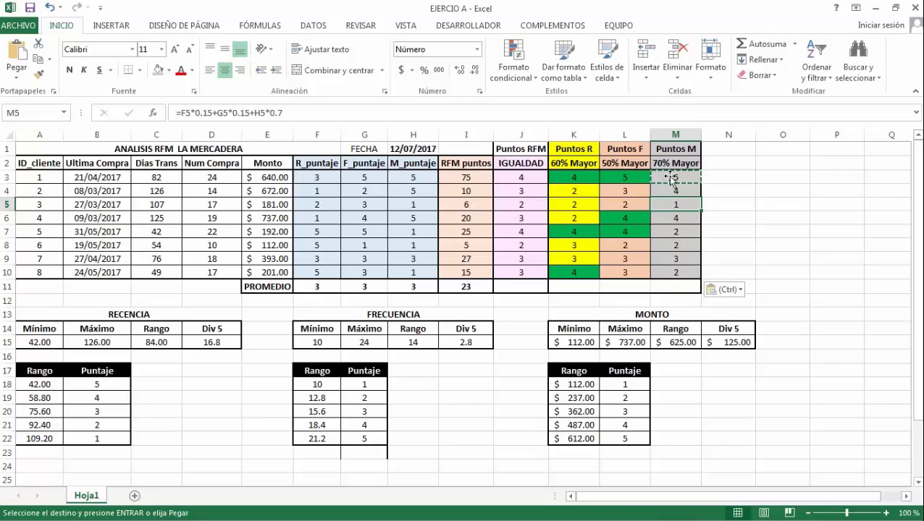
{"action": "left_click", "coordinate": [670, 179]}
{"action": "left_click", "coordinate": [673, 191], "text": "ctrl"}
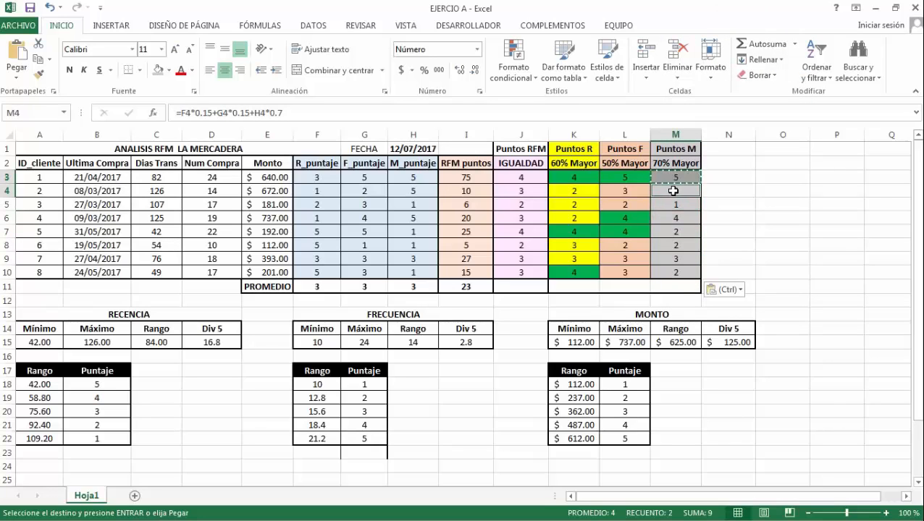
{"action": "left_click", "coordinate": [675, 216], "text": "ctrl"}
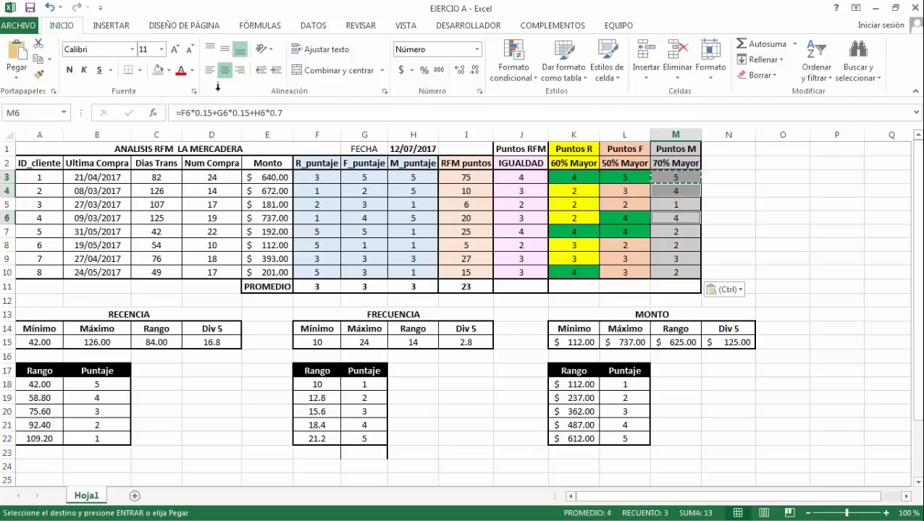
{"action": "left_click", "coordinate": [168, 71]}
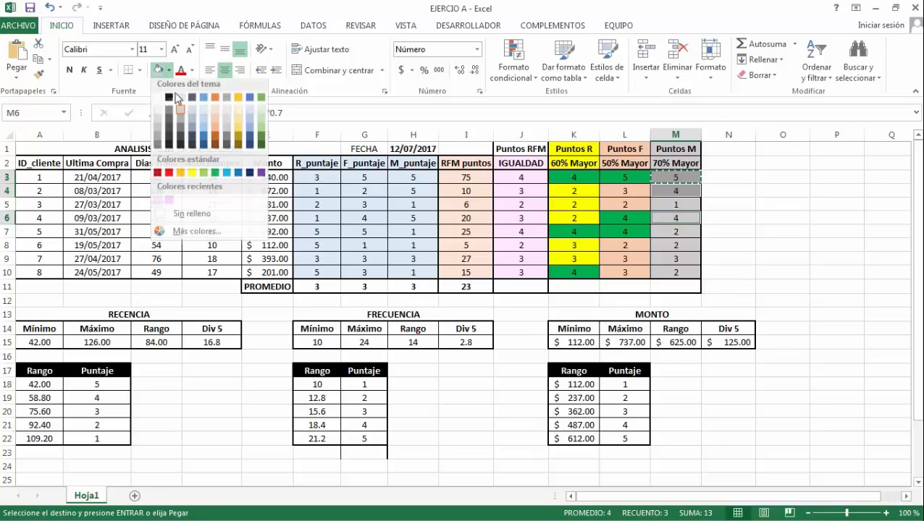
{"action": "left_click", "coordinate": [216, 177]}
{"action": "left_click", "coordinate": [695, 263]}
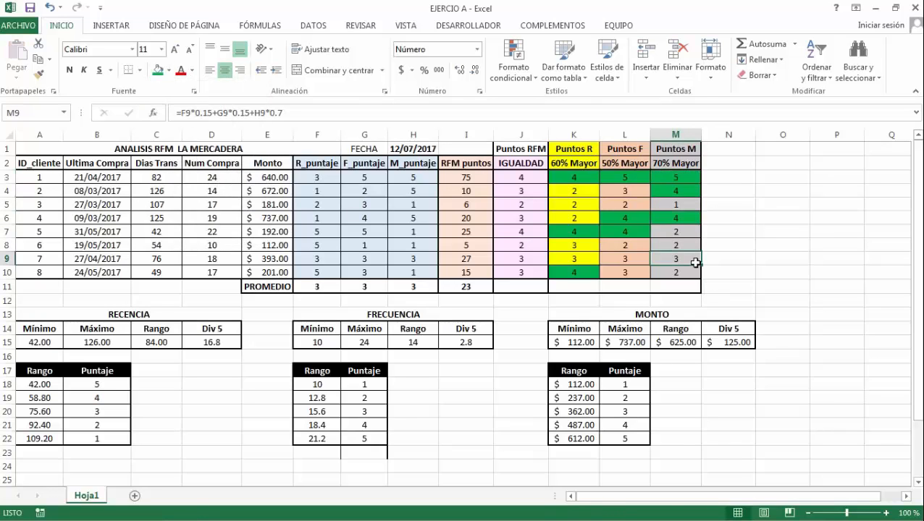
Review the highlighted Puntos M scores and compare customer 4's individual R, F and M scores with its IGUALDAD and weighted results.
{"action": "left_click", "coordinate": [690, 176]}
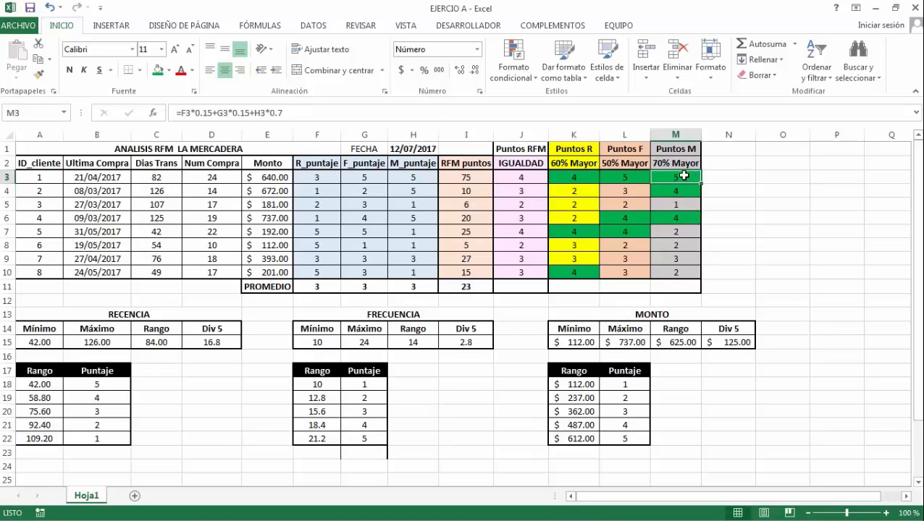
{"action": "left_click", "coordinate": [682, 193]}
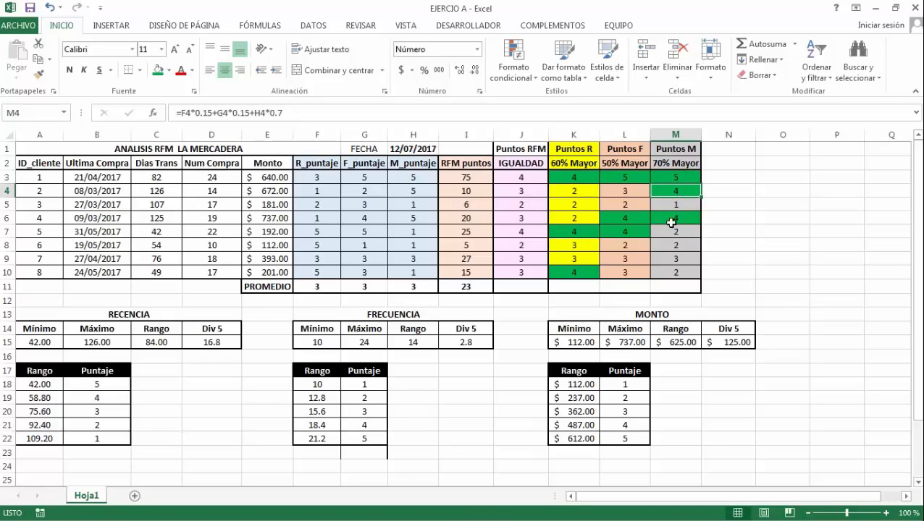
{"action": "left_click", "coordinate": [671, 223]}
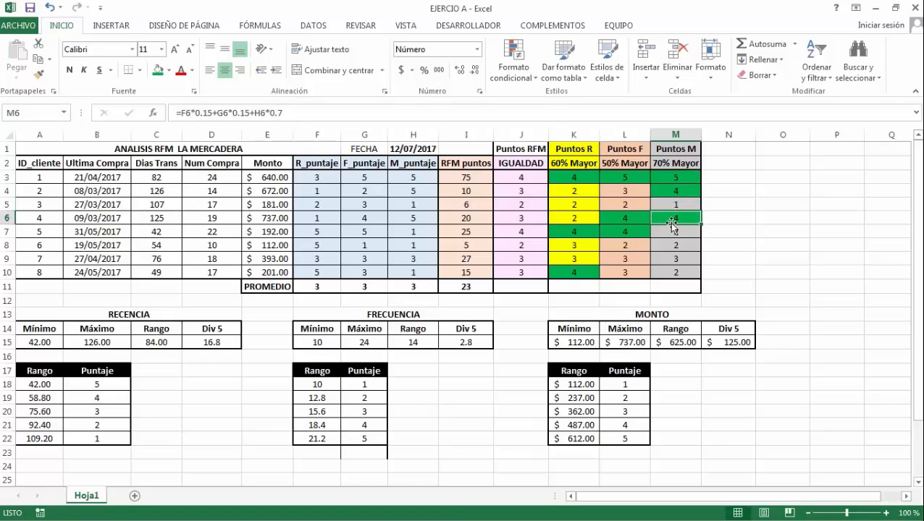
{"action": "left_click", "coordinate": [325, 216]}
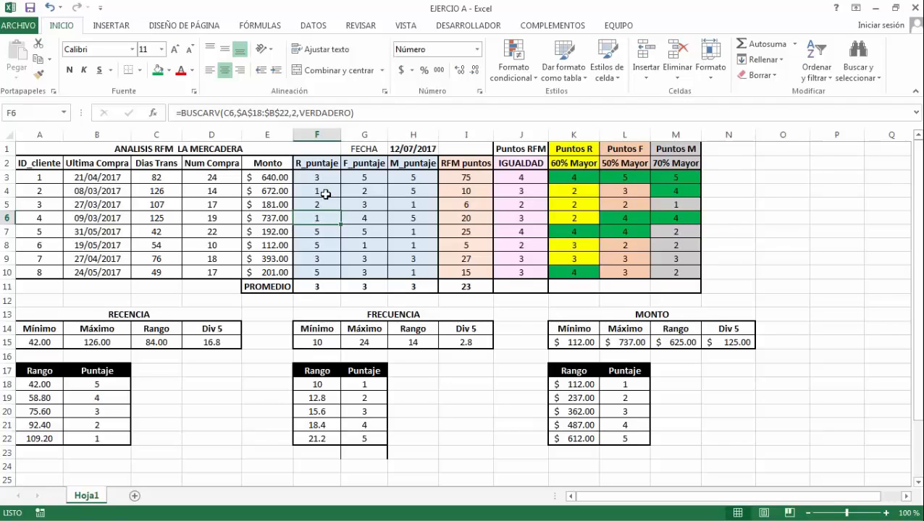
{"action": "left_click", "coordinate": [403, 218]}
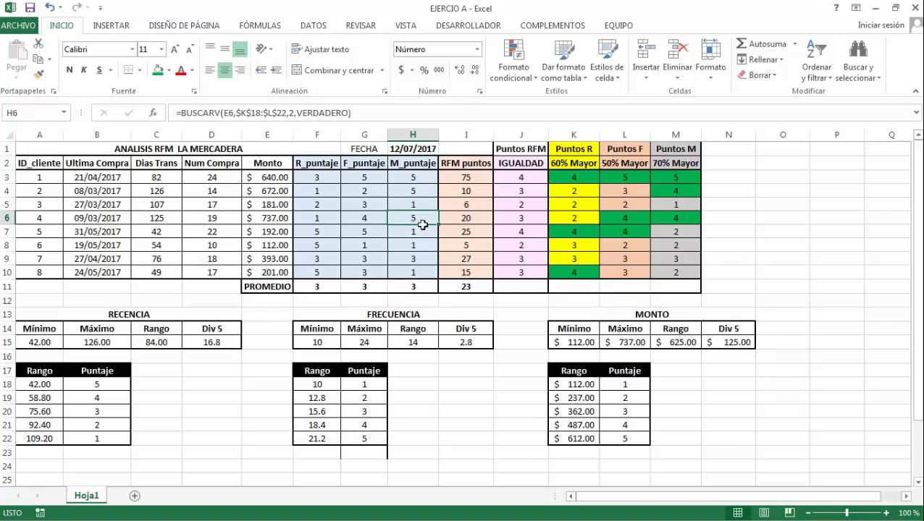
{"action": "left_click", "coordinate": [665, 218]}
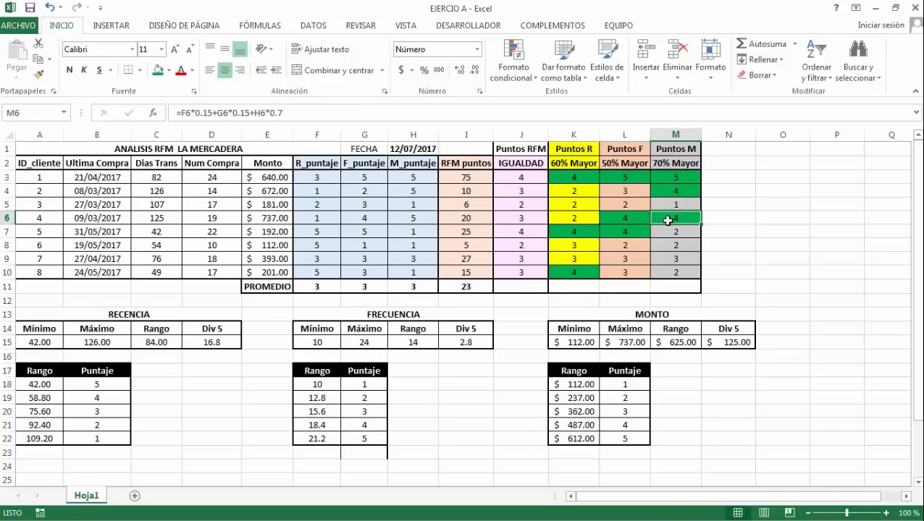
{"action": "left_click", "coordinate": [529, 223]}
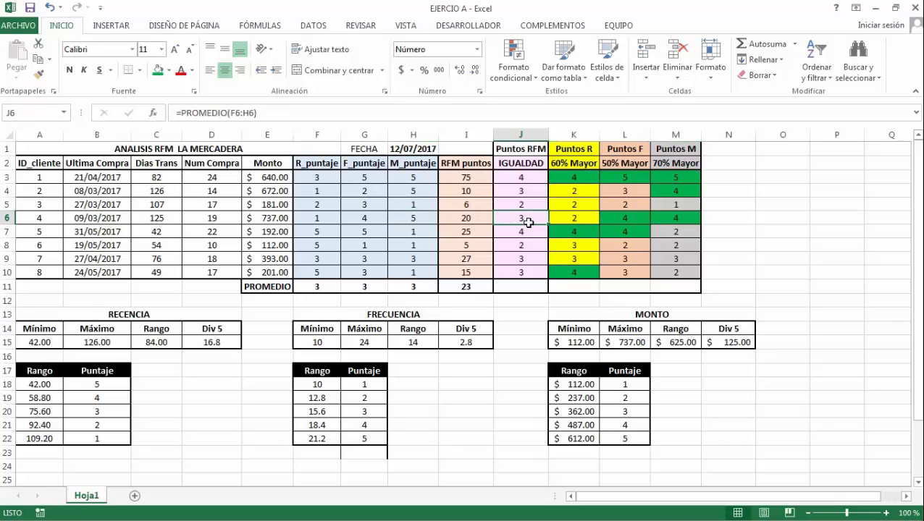
{"action": "mouse_move", "coordinate": [574, 150]}
{"action": "left_mouse_down"}
{"action": "mouse_move", "coordinate": [572, 178]}
{"action": "mouse_move", "coordinate": [570, 160]}
{"action": "left_mouse_up"}
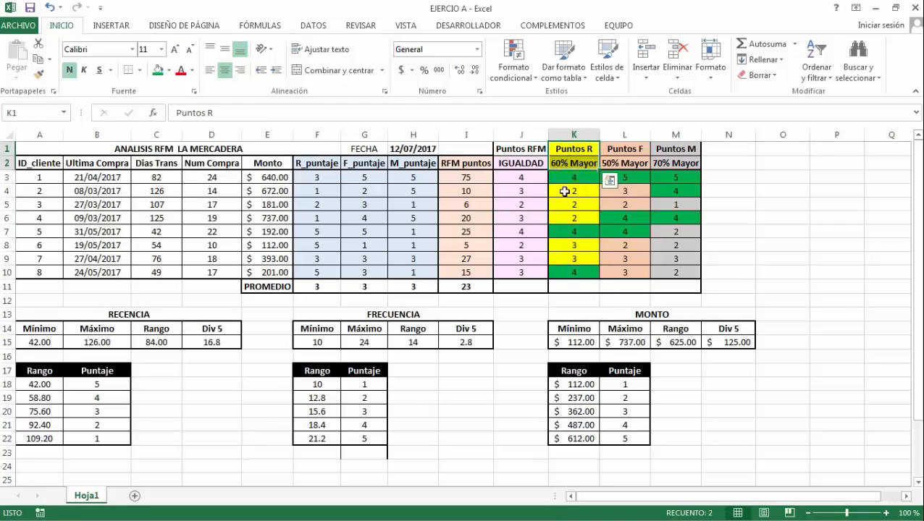
{"action": "left_click", "coordinate": [567, 217]}
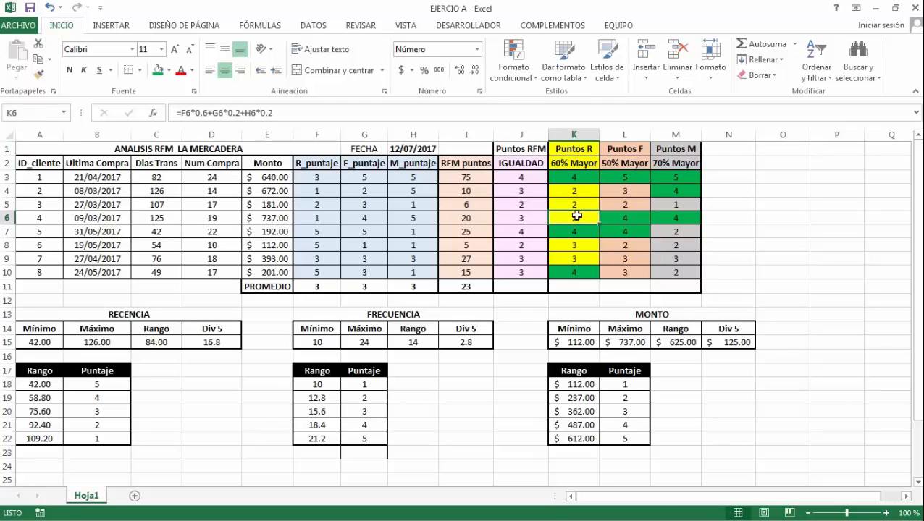
{"action": "left_click", "coordinate": [629, 219]}
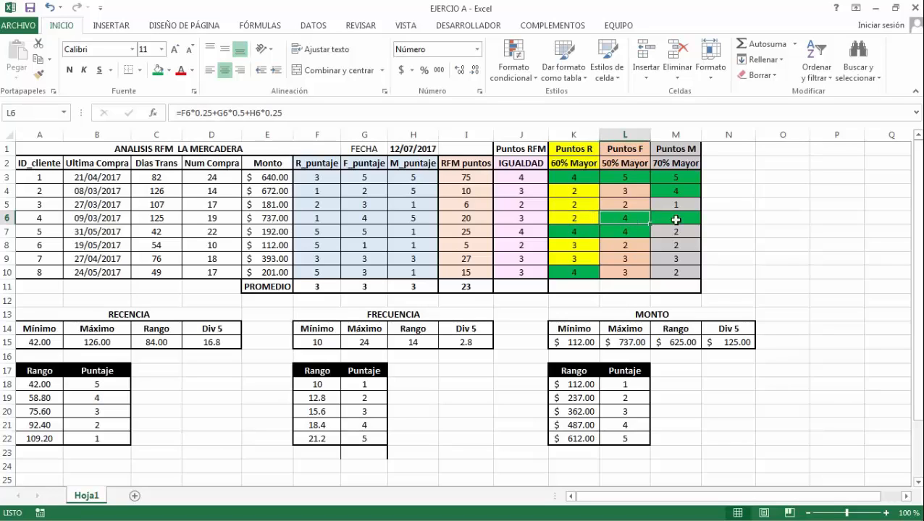
{"action": "left_click", "coordinate": [673, 217]}
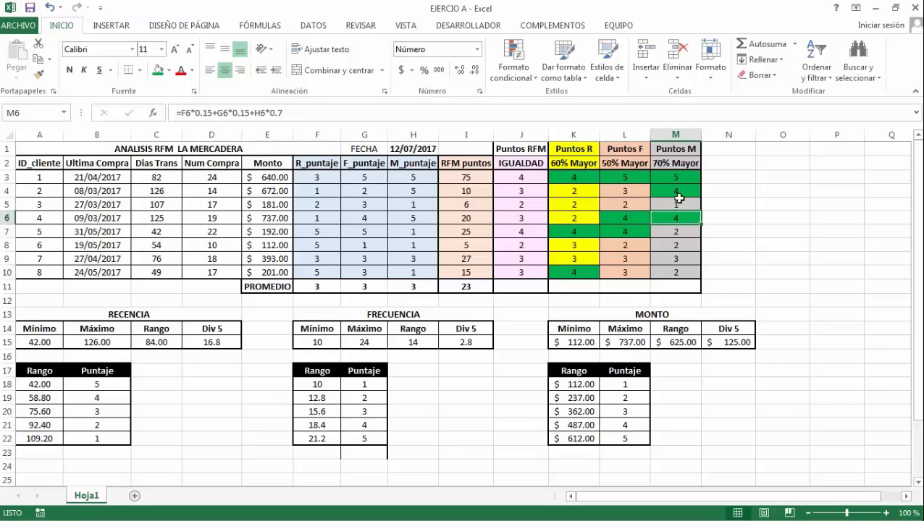
Compare the Puntos M, Puntos F, Puntos R and IGUALDAD columns across all eight customers.
{"action": "left_click", "coordinate": [670, 150]}
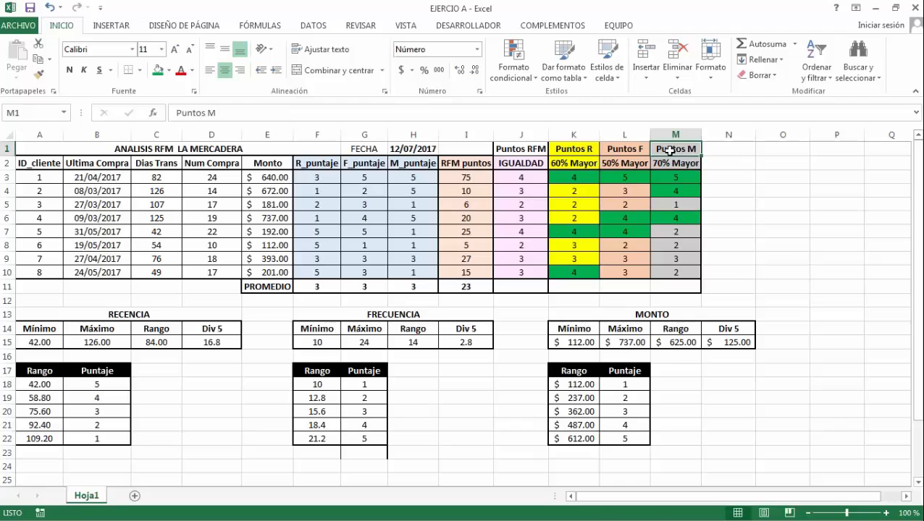
{"action": "left_click_drag", "start_coordinate": [670, 150], "coordinate": [667, 271]}
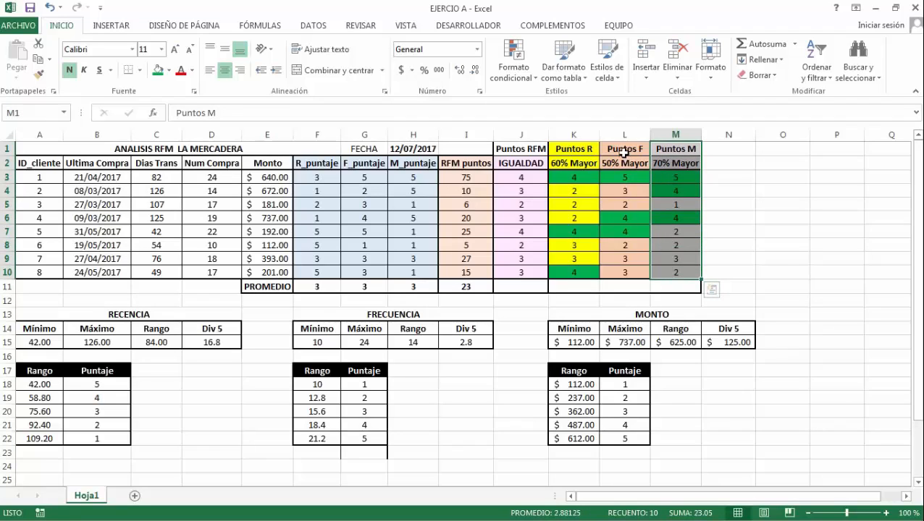
{"action": "left_click_drag", "start_coordinate": [623, 152], "coordinate": [618, 271]}
{"action": "left_click", "coordinate": [579, 153]}
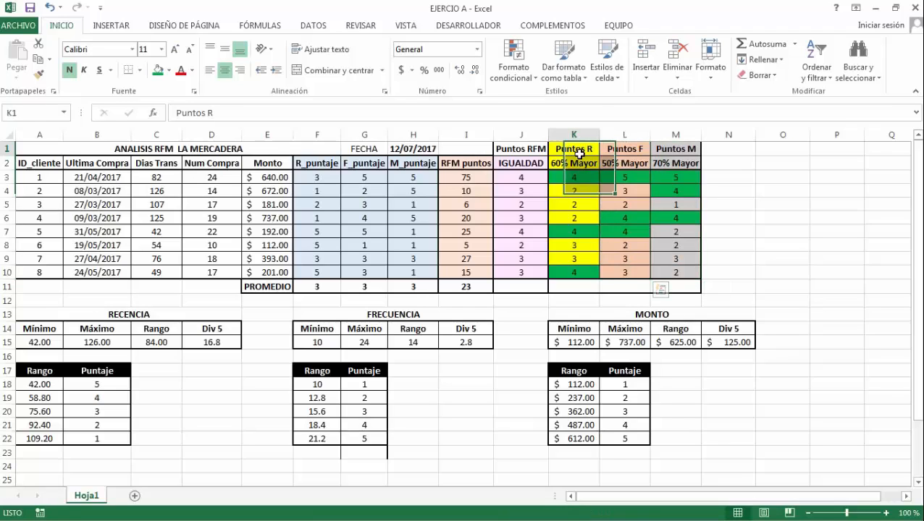
{"action": "left_click_drag", "start_coordinate": [579, 154], "coordinate": [552, 272]}
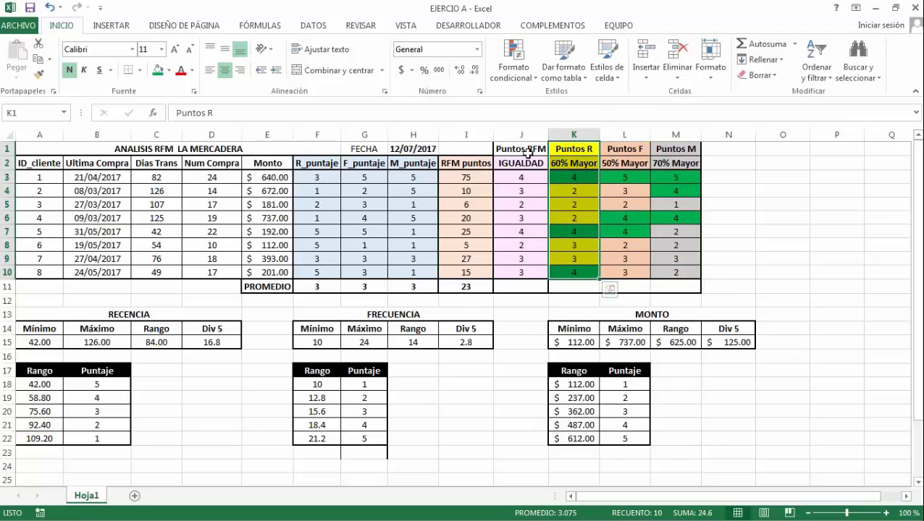
{"action": "left_click_drag", "start_coordinate": [520, 149], "coordinate": [496, 275]}
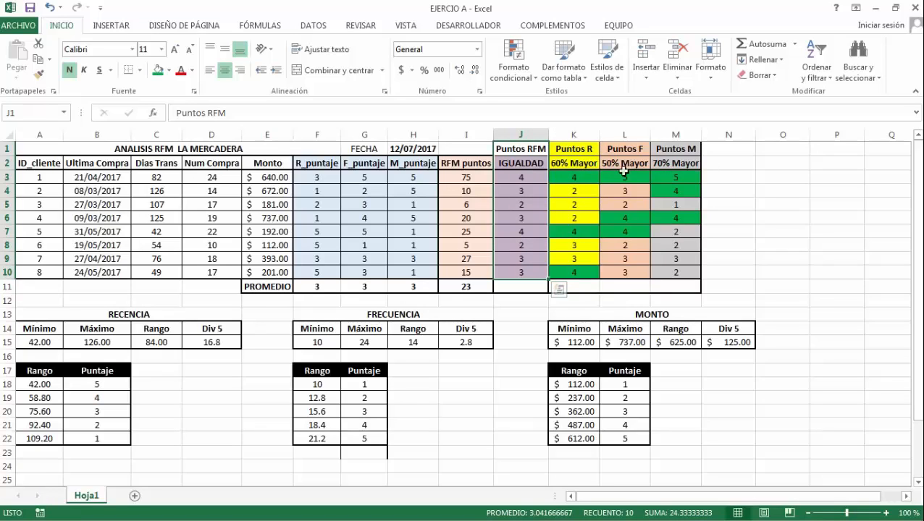
{"action": "left_click", "coordinate": [518, 178]}
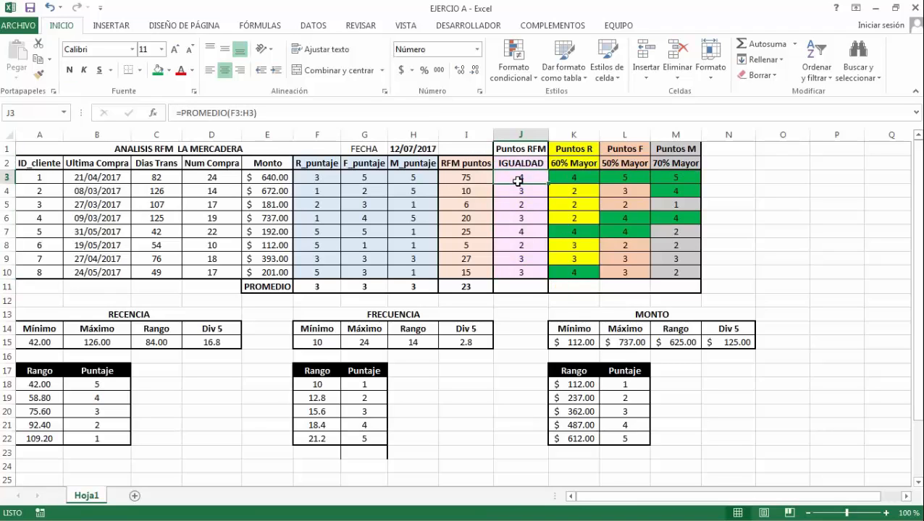
Examine the RFM puntos column and how customer 1's value derives from the R, F and M scores in F3:H3.
{"action": "left_click_drag", "start_coordinate": [316, 180], "coordinate": [456, 268]}
{"action": "left_click", "coordinate": [467, 178]}
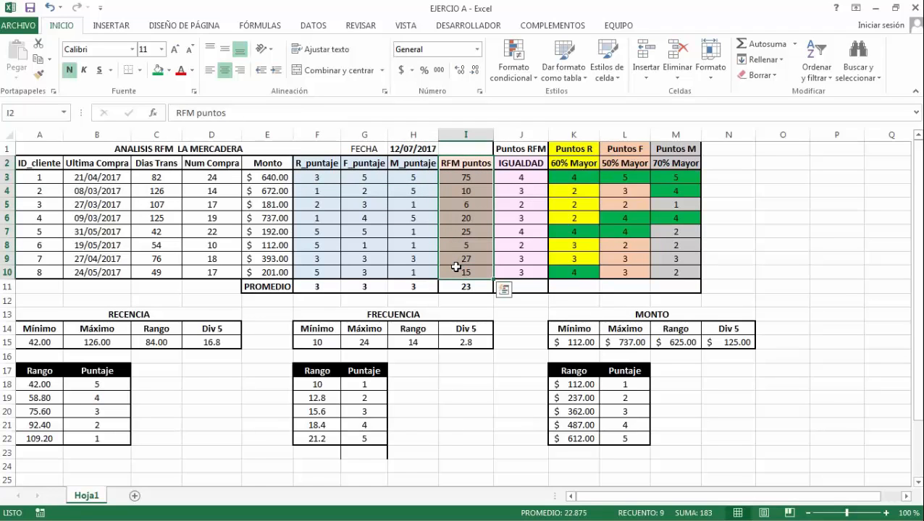
{"action": "left_click", "coordinate": [462, 178]}
{"action": "left_click", "coordinate": [310, 179]}
{"action": "left_click_drag", "start_coordinate": [310, 179], "coordinate": [403, 182]}
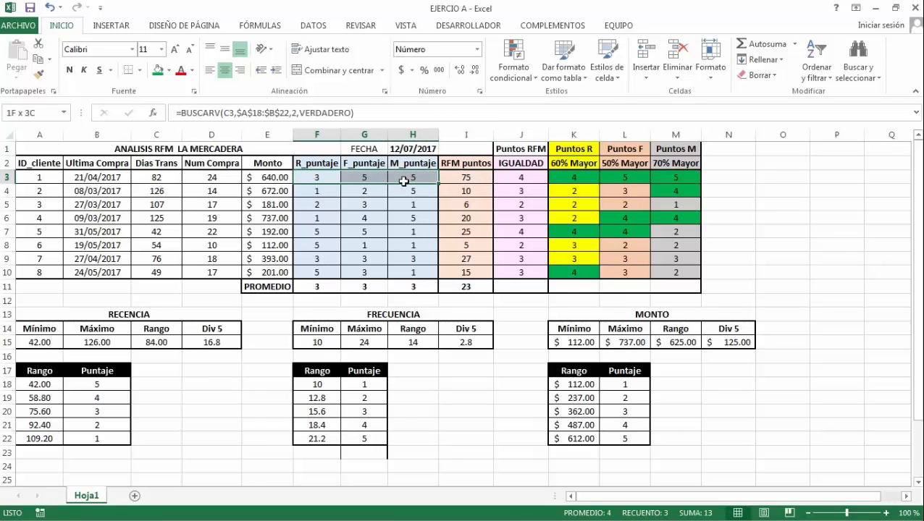
{"action": "left_click", "coordinate": [445, 181]}
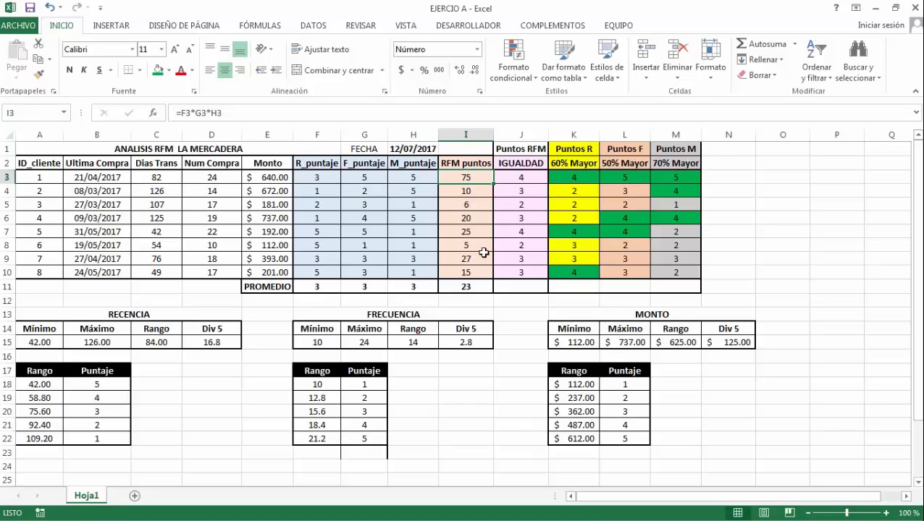
{"action": "left_click_drag", "start_coordinate": [464, 177], "coordinate": [468, 273]}
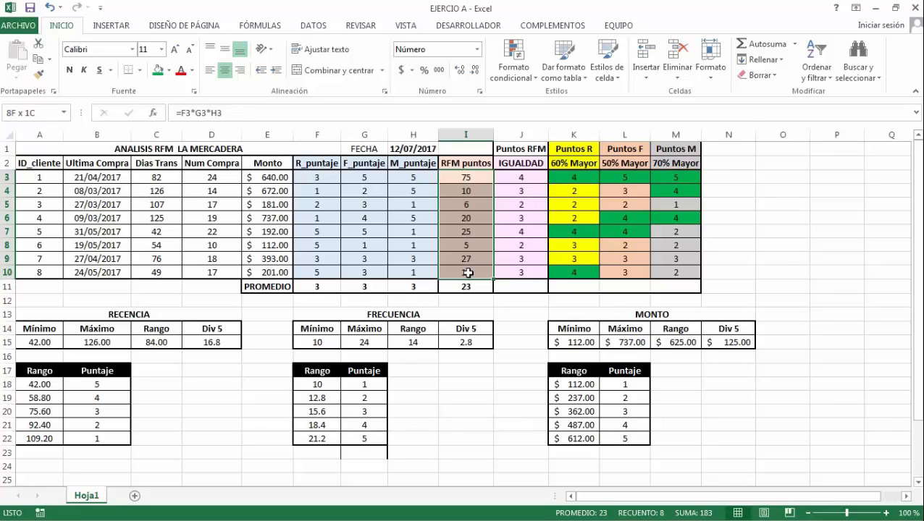
{"action": "left_click_drag", "start_coordinate": [468, 272], "coordinate": [468, 272]}
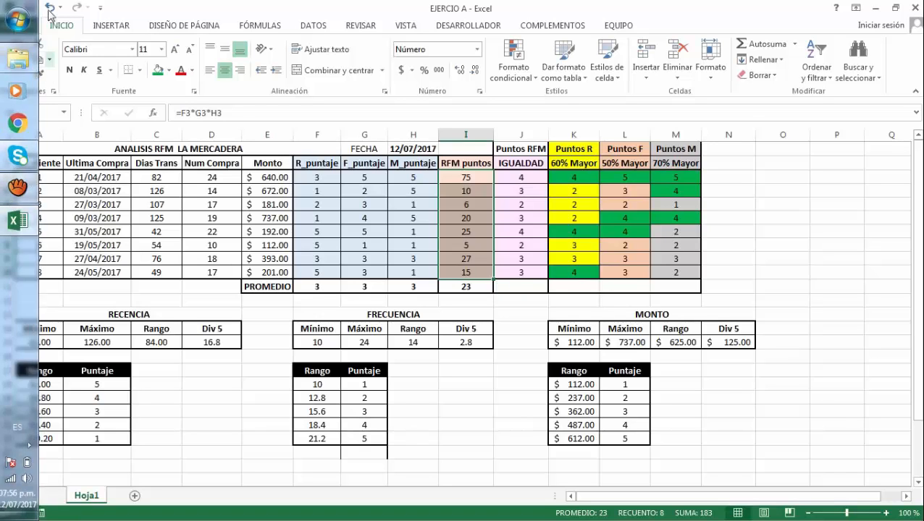
Open Word and create a blank document.
{"action": "left_click", "coordinate": [17, 21]}
{"action": "left_click", "coordinate": [43, 58]}
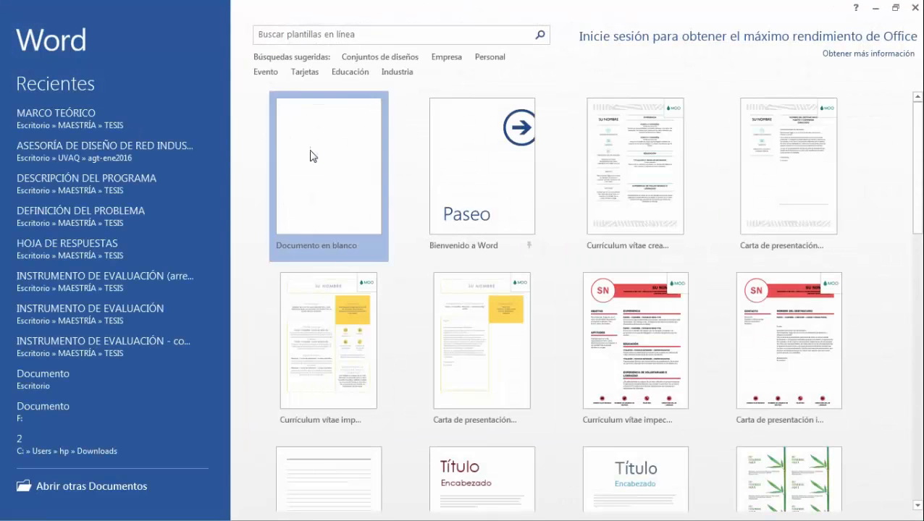
{"action": "left_click", "coordinate": [312, 155]}
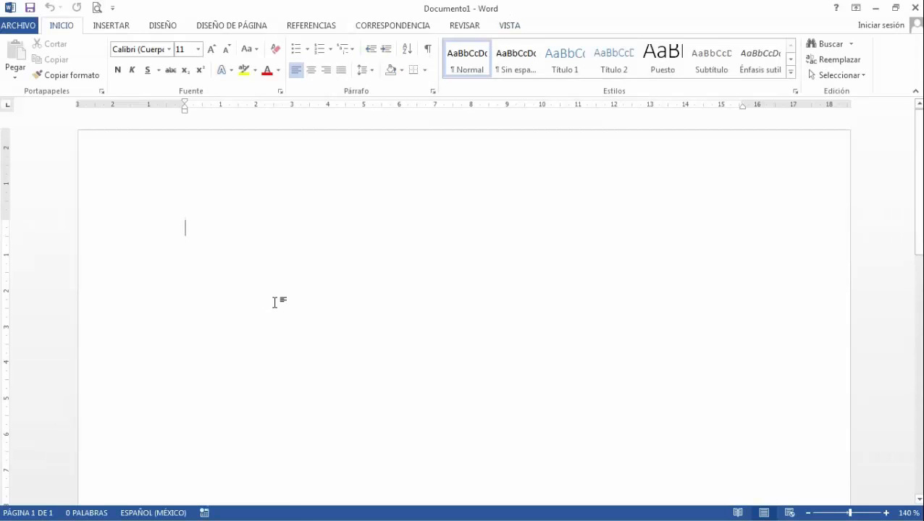
Copy the customer data in A2:E10, from ID_cliente to Monto, from the Excel sheet into the blank Word document.
{"action": "key", "text": "alt+Tab"}
{"action": "left_click_drag", "start_coordinate": [33, 165], "coordinate": [39, 270]}
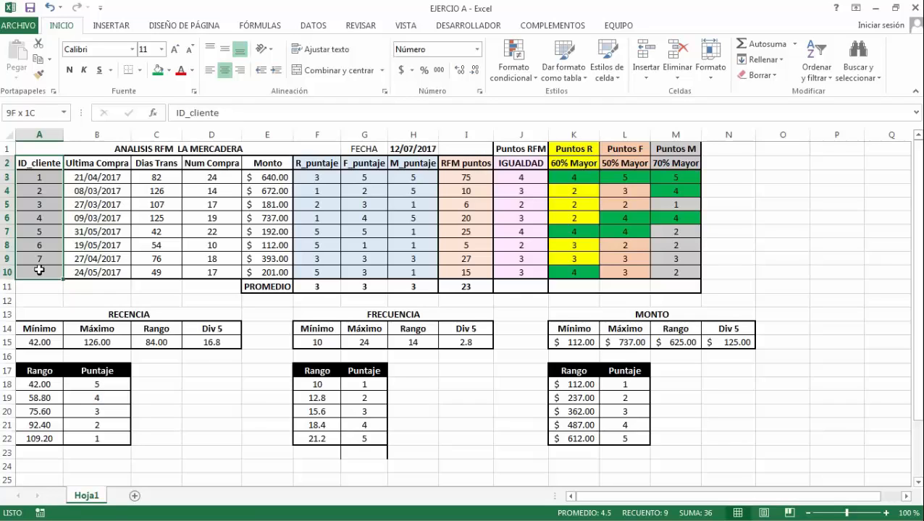
{"action": "left_click_drag", "start_coordinate": [39, 270], "coordinate": [249, 268]}
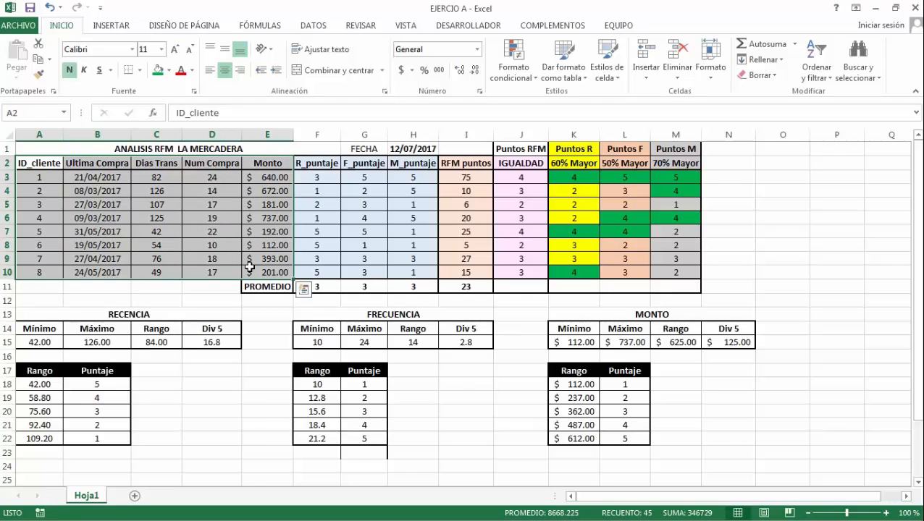
{"action": "key", "text": "ctrl+c"}
{"action": "key", "text": "alt+Tab"}
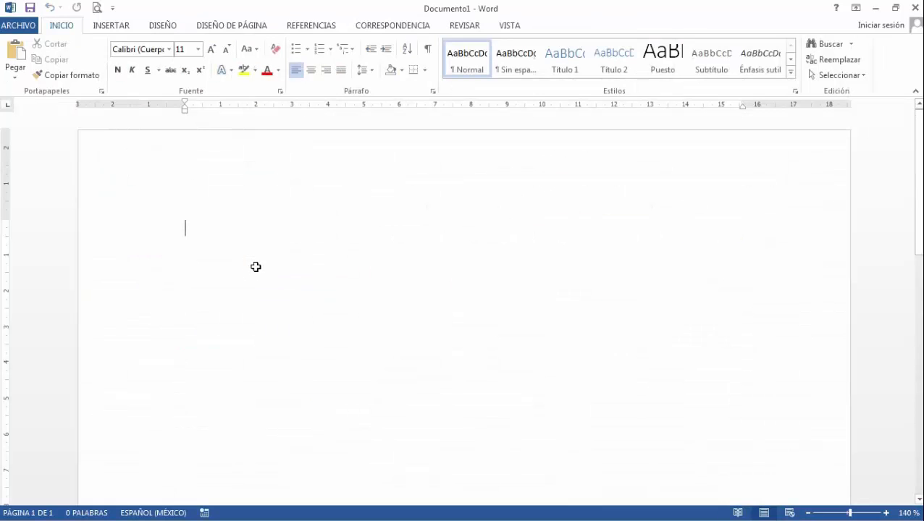
{"action": "key", "text": "ctrl+v"}
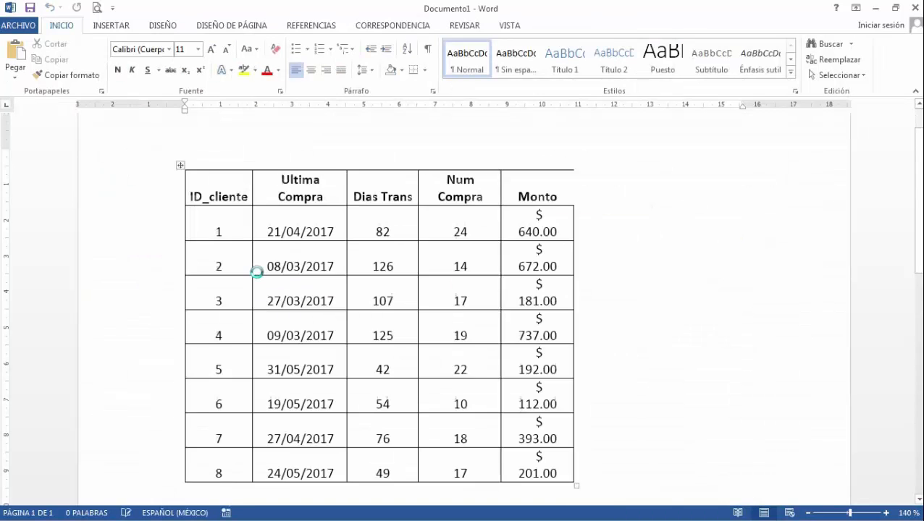
Copy the 70% Mayor scores in M2:M10 from Excel and add them as a column after Monto in the Word table.
{"action": "key", "text": "alt+Tab"}
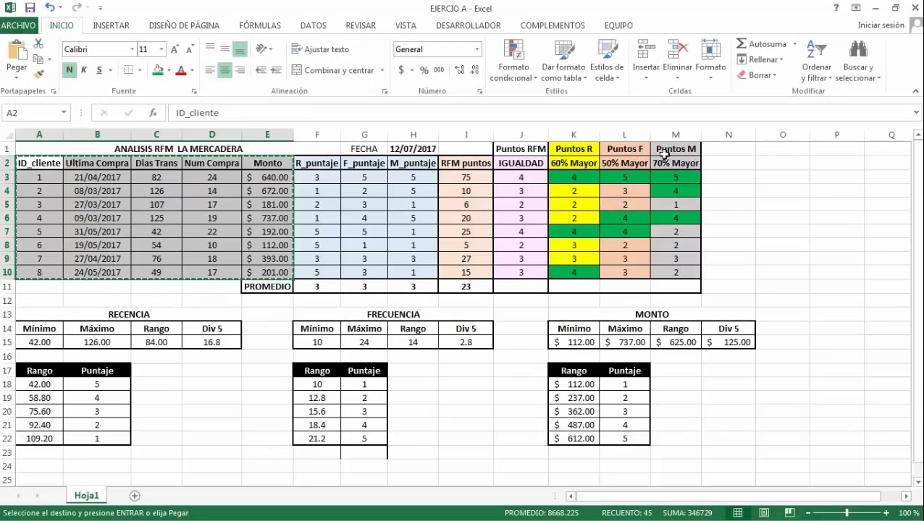
{"action": "left_click_drag", "start_coordinate": [662, 150], "coordinate": [670, 230]}
{"action": "left_click", "coordinate": [663, 175]}
{"action": "left_click", "coordinate": [670, 178]}
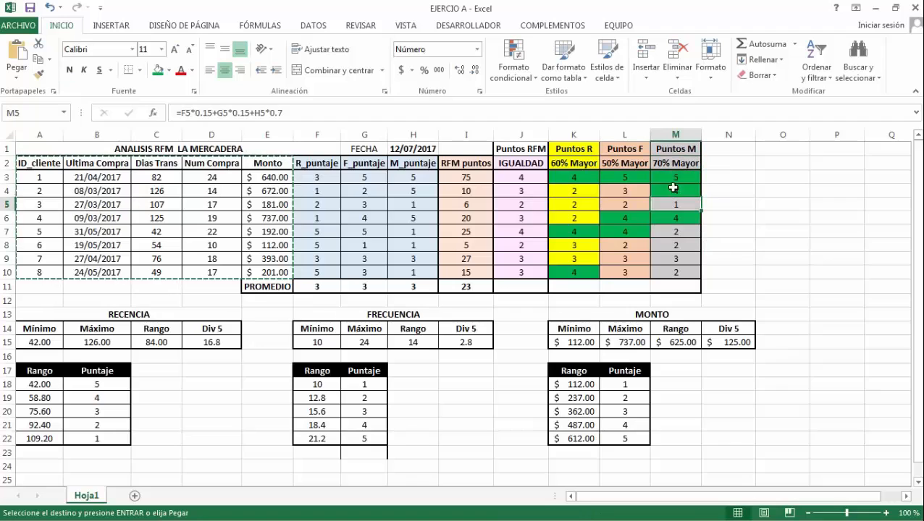
{"action": "double_click", "coordinate": [670, 176]}
{"action": "left_click", "coordinate": [666, 166]}
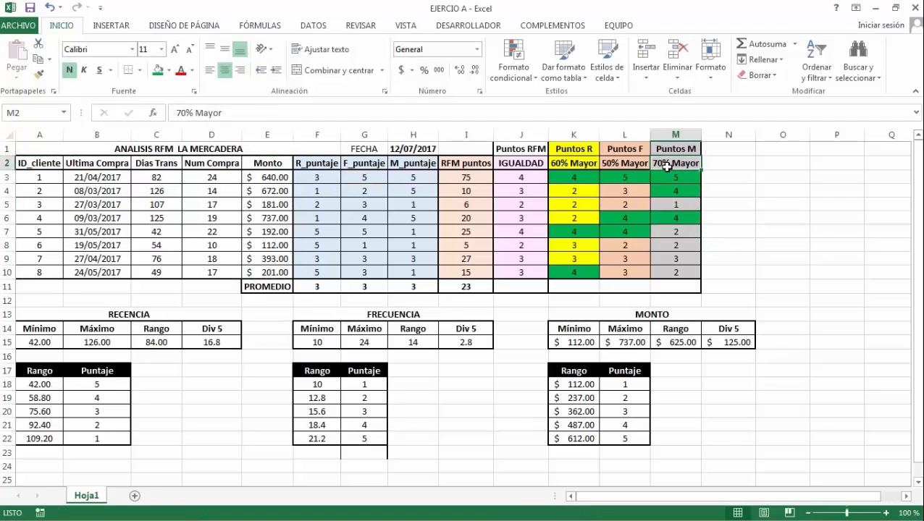
{"action": "left_click_drag", "start_coordinate": [666, 166], "coordinate": [660, 268]}
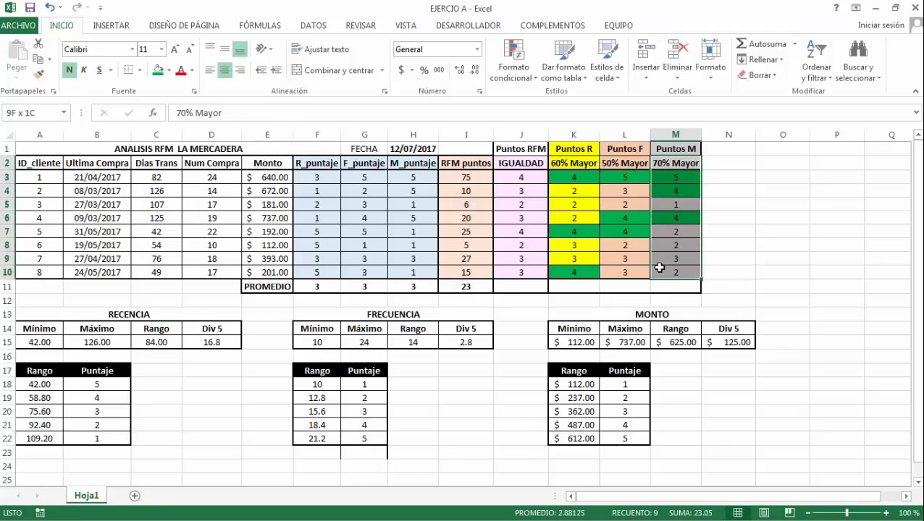
{"action": "key", "text": "ctrl+c"}
{"action": "key", "text": "alt+Tab"}
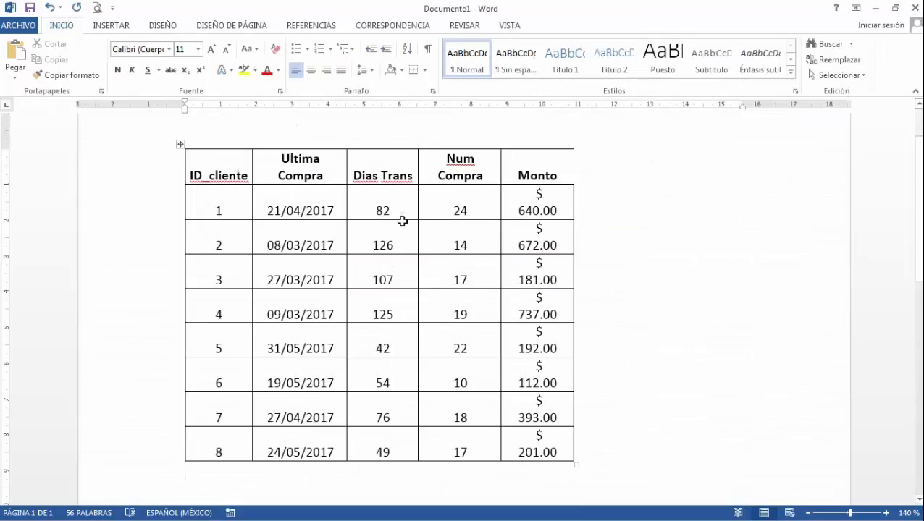
{"action": "left_click", "coordinate": [612, 175]}
{"action": "key", "text": "ctrl+v"}
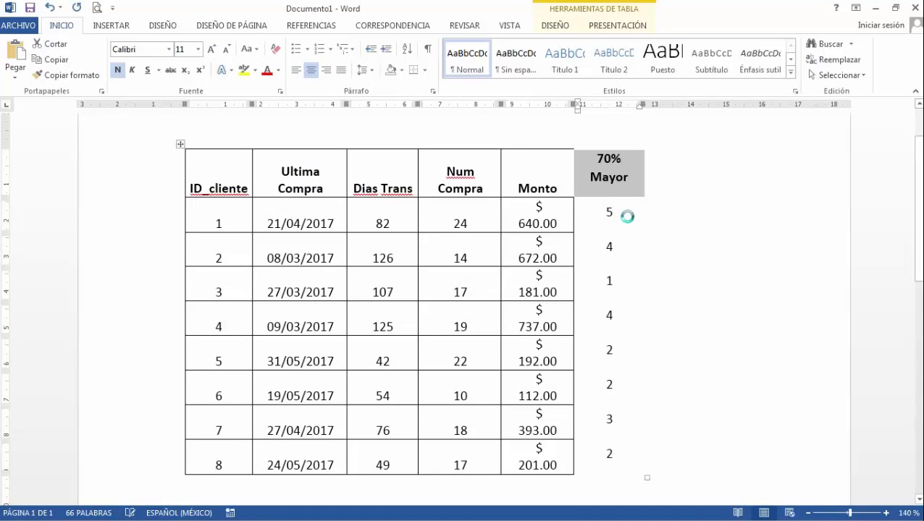
{"action": "left_click", "coordinate": [643, 204]}
{"action": "left_click", "coordinate": [607, 176]}
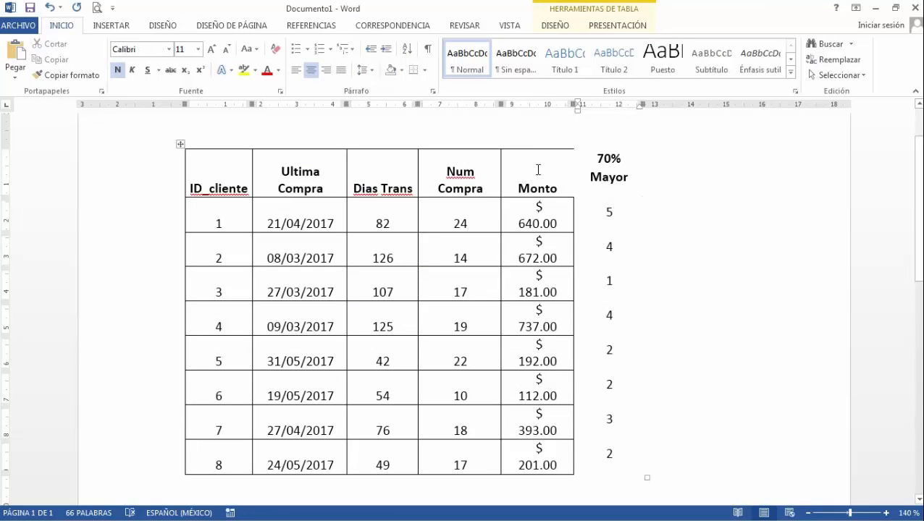
Apply all borders to the whole customer table and centre it on the page.
{"action": "left_click", "coordinate": [180, 144]}
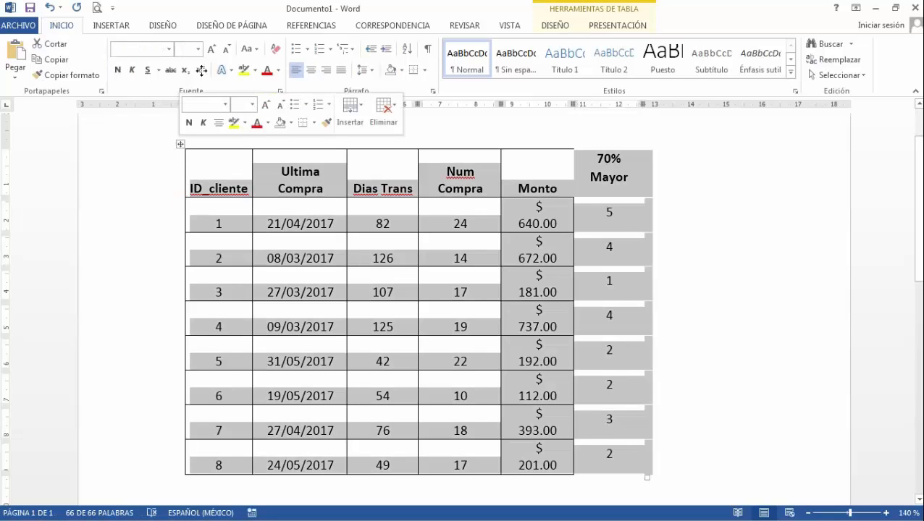
{"action": "left_click", "coordinate": [424, 69]}
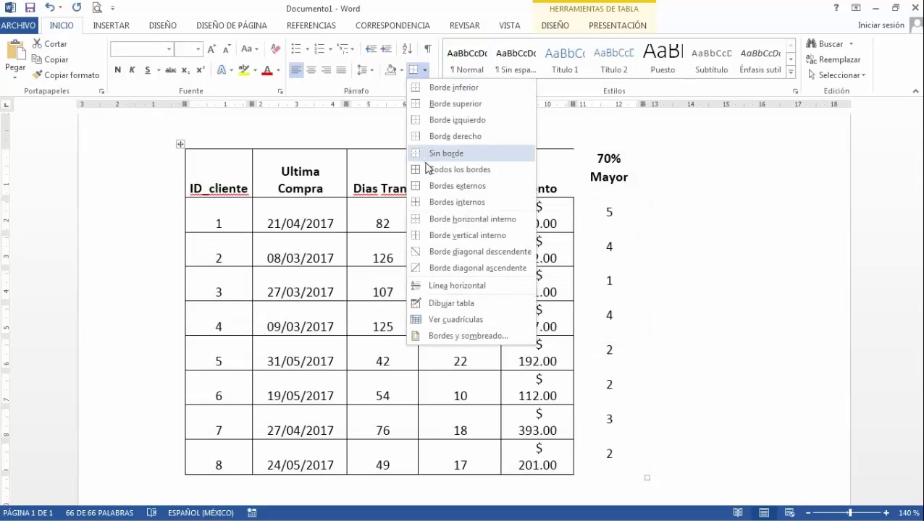
{"action": "left_click", "coordinate": [427, 169]}
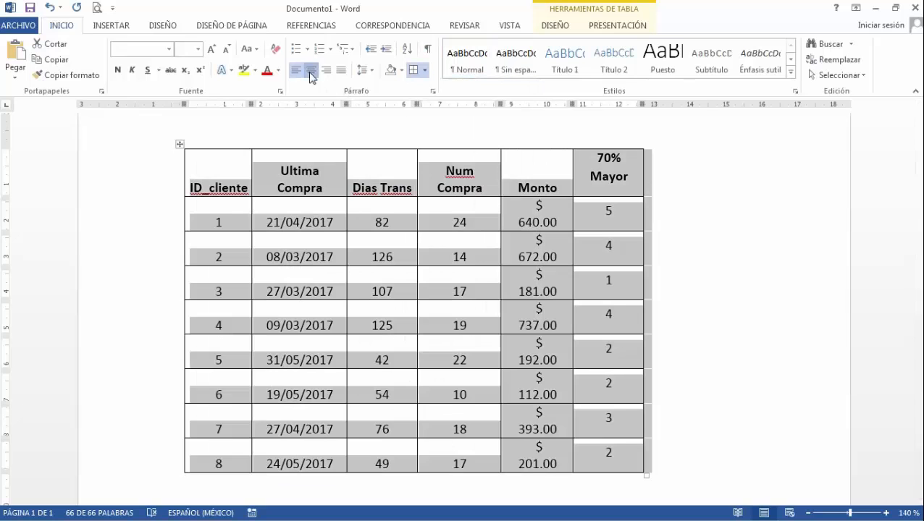
{"action": "left_click", "coordinate": [311, 70]}
{"action": "left_click", "coordinate": [567, 291]}
{"action": "scroll", "coordinate": [566, 294], "scroll_direction": "down", "scroll_amount": 3}
{"action": "scroll", "coordinate": [565, 296], "scroll_direction": "up", "scroll_amount": 2}
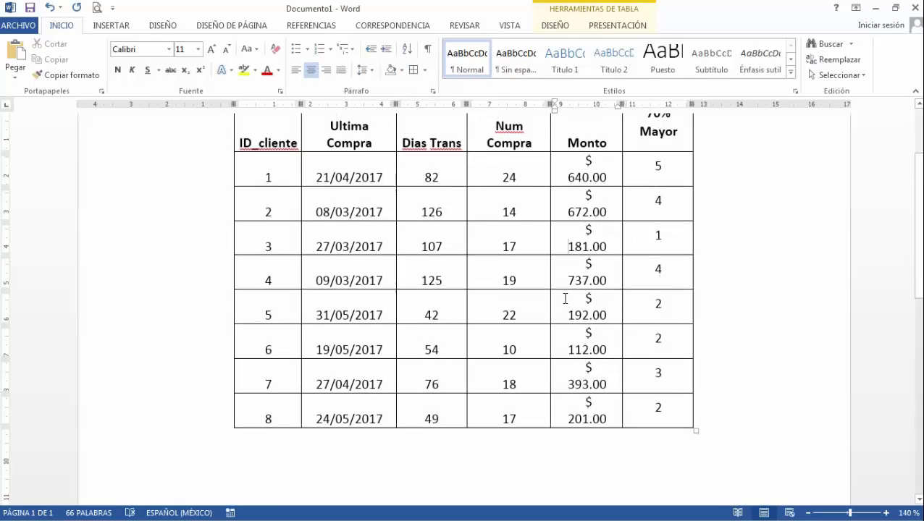
Below the table, write the line "Mis mejores clientes son los clientes con el ID 1, 2 y 4".
{"action": "left_click", "coordinate": [323, 461]}
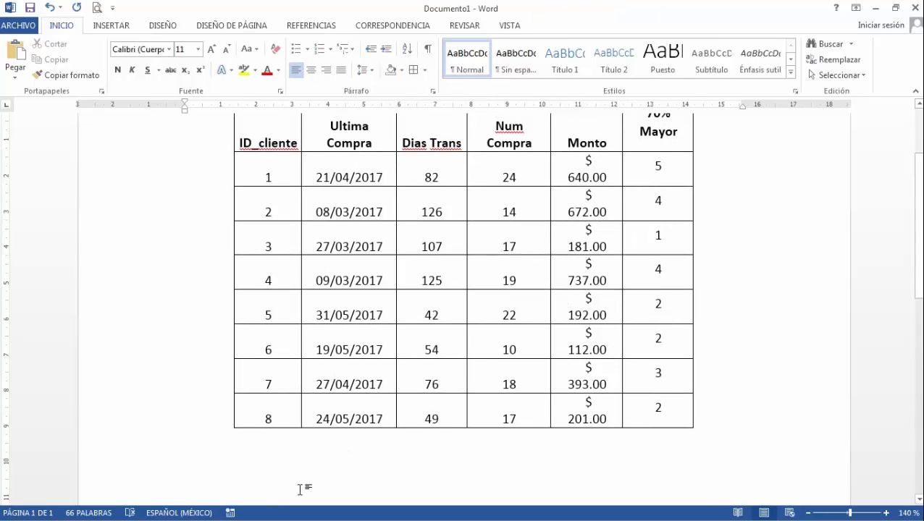
{"action": "key", "text": "Return"}
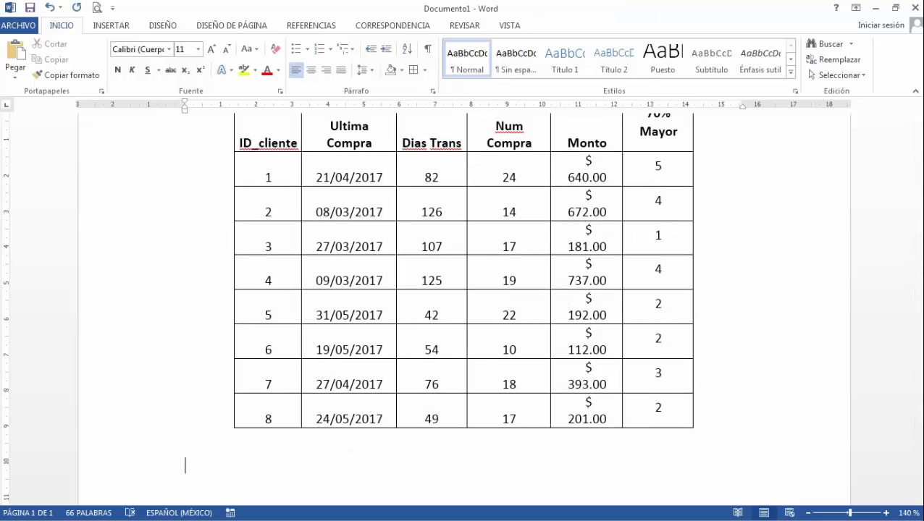
{"action": "type", "text": "Mis mejor"}
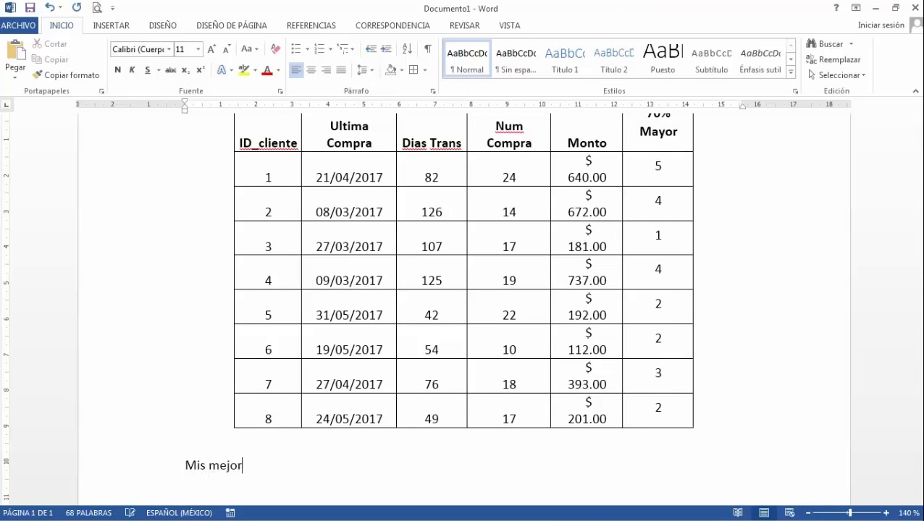
{"action": "type", "text": "es clientes son "}
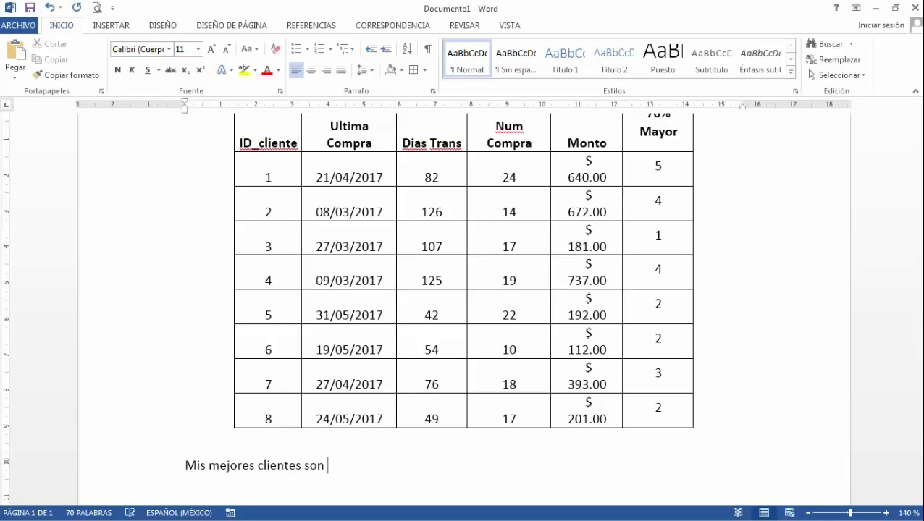
{"action": "type", "text": "los clientes con el ID 1, 2 y 4"}
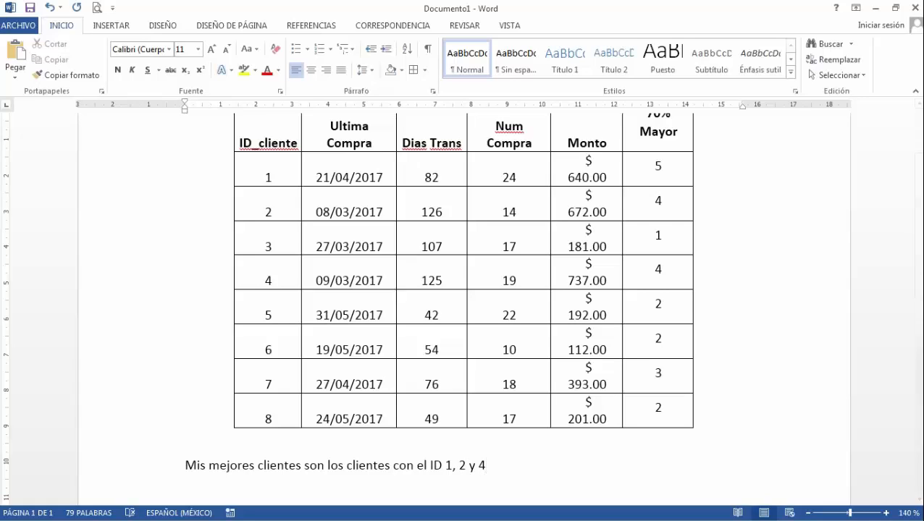
Shade the table row of customer 1 in standard green.
{"action": "left_click_drag", "start_coordinate": [268, 181], "coordinate": [666, 169]}
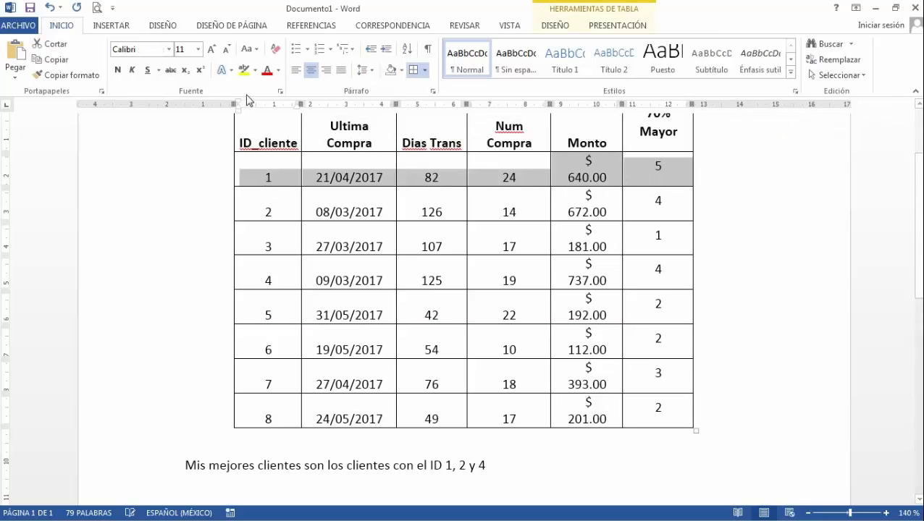
{"action": "left_click", "coordinate": [255, 70]}
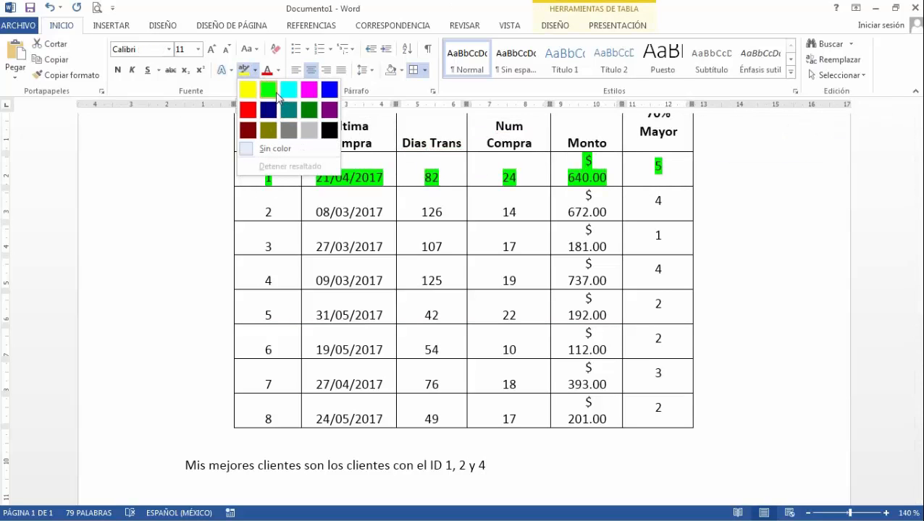
{"action": "left_click", "coordinate": [401, 72]}
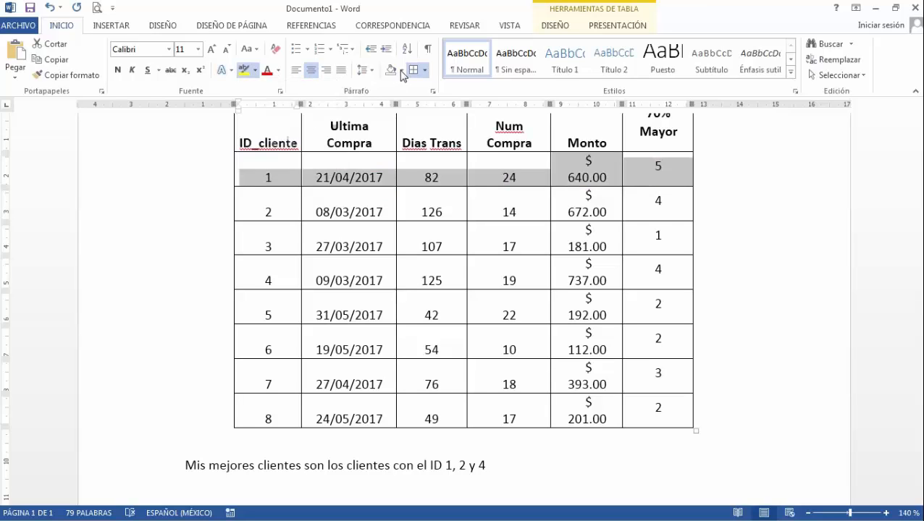
{"action": "left_click", "coordinate": [401, 70]}
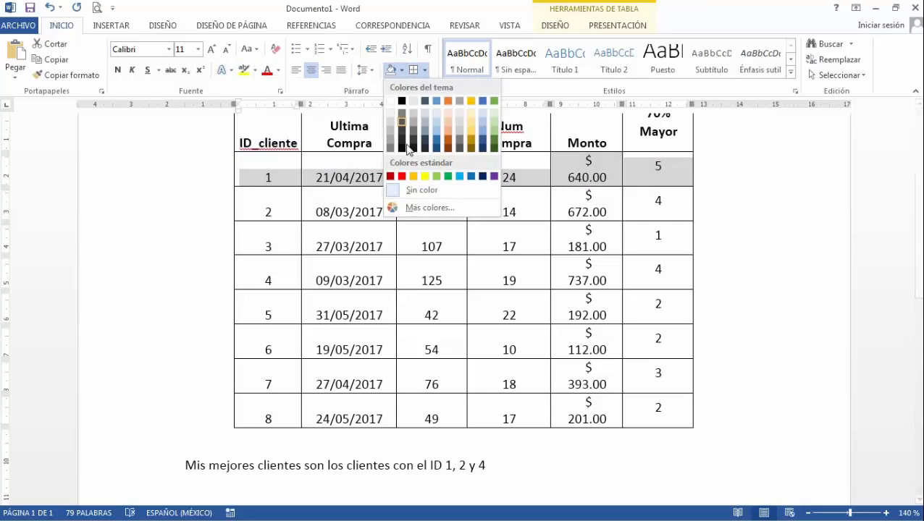
{"action": "left_click", "coordinate": [449, 178]}
Shade the table rows of customers 2 and 4 in the same green.
{"action": "left_click_drag", "start_coordinate": [270, 253], "coordinate": [586, 210]}
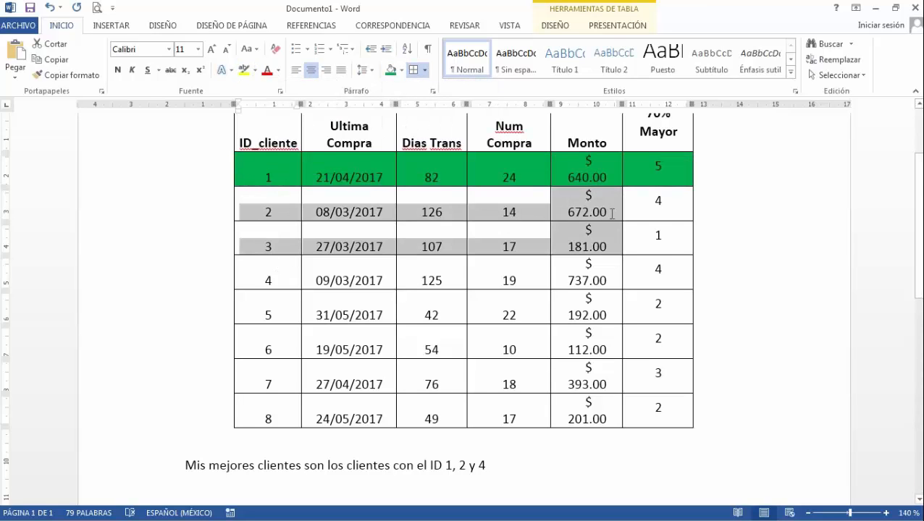
{"action": "left_click", "coordinate": [437, 222]}
{"action": "left_click_drag", "start_coordinate": [262, 206], "coordinate": [674, 197]}
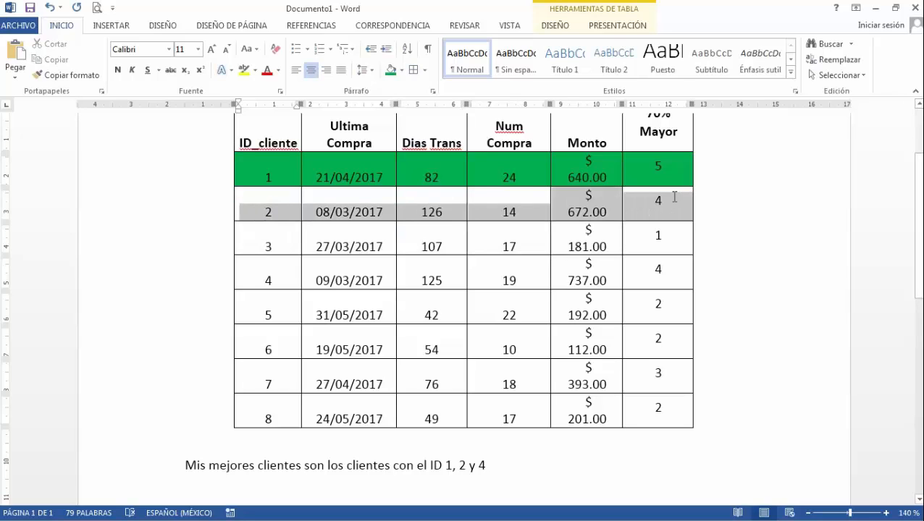
{"action": "left_click", "coordinate": [391, 69]}
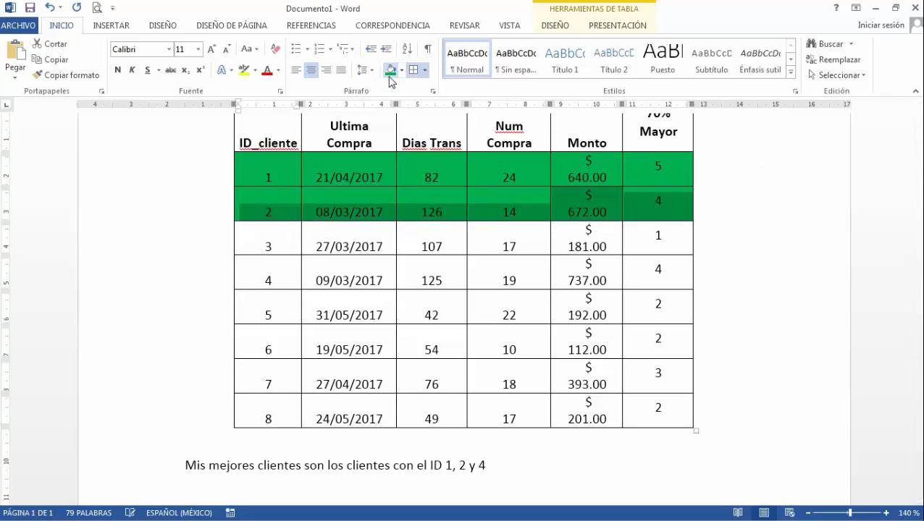
{"action": "left_click", "coordinate": [259, 280]}
{"action": "left_click_drag", "start_coordinate": [629, 265], "coordinate": [637, 267]}
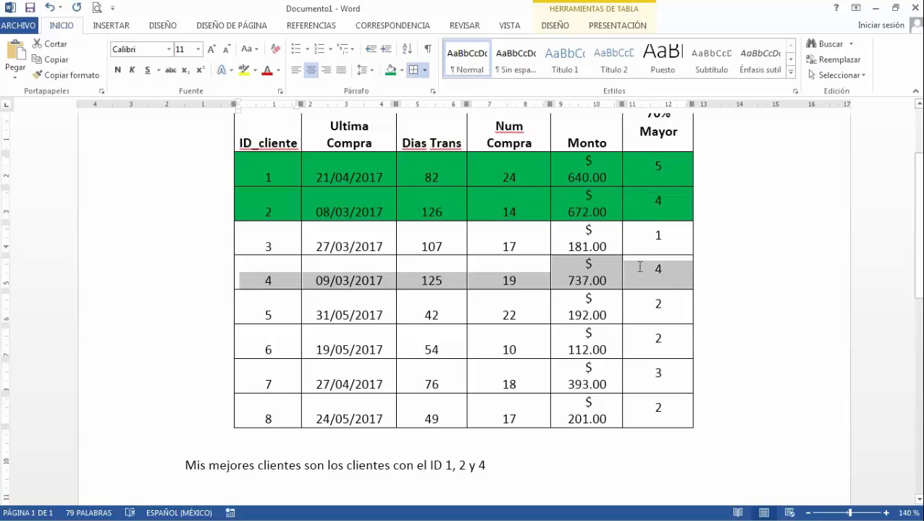
{"action": "left_click", "coordinate": [391, 69]}
{"action": "left_click", "coordinate": [709, 311]}
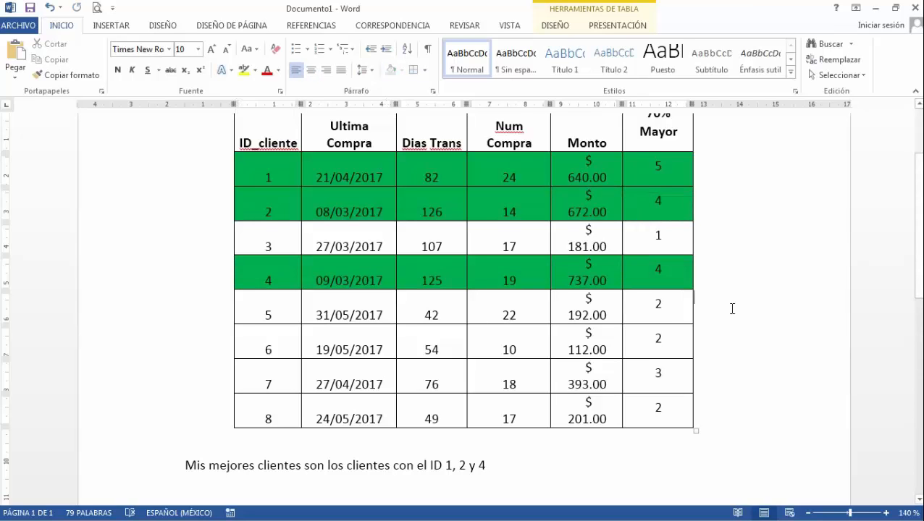
Add the line "Caso cliente ID 1." under the sentence about the best customers and start a new paragraph after it.
{"action": "scroll", "coordinate": [567, 305], "scroll_direction": "down", "scroll_amount": 2}
{"action": "scroll", "coordinate": [557, 304], "scroll_direction": "up", "scroll_amount": 2}
{"action": "scroll", "coordinate": [567, 305], "scroll_direction": "up", "scroll_amount": 2}
{"action": "scroll", "coordinate": [482, 308], "scroll_direction": "down", "scroll_amount": 4}
{"action": "scroll", "coordinate": [482, 307], "scroll_direction": "down", "scroll_amount": 1}
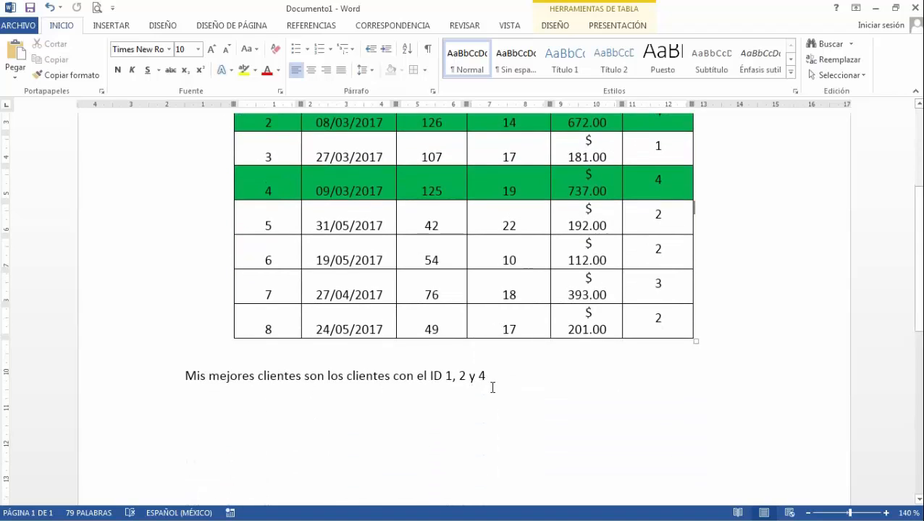
{"action": "left_click", "coordinate": [493, 387]}
{"action": "key", "text": "Return"}
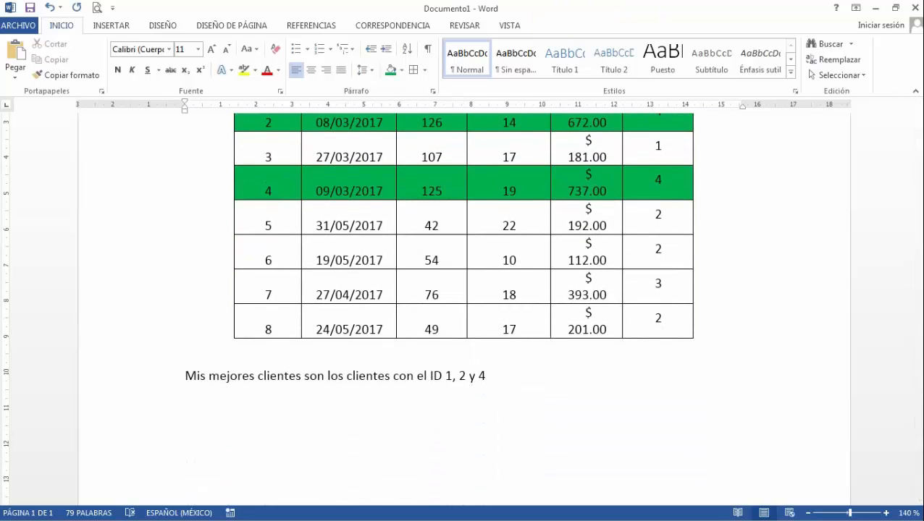
{"action": "type", "text": "Caso clientes"}
{"action": "key", "text": "BackSpace"}
{"action": "key", "text": "BackSpace"}
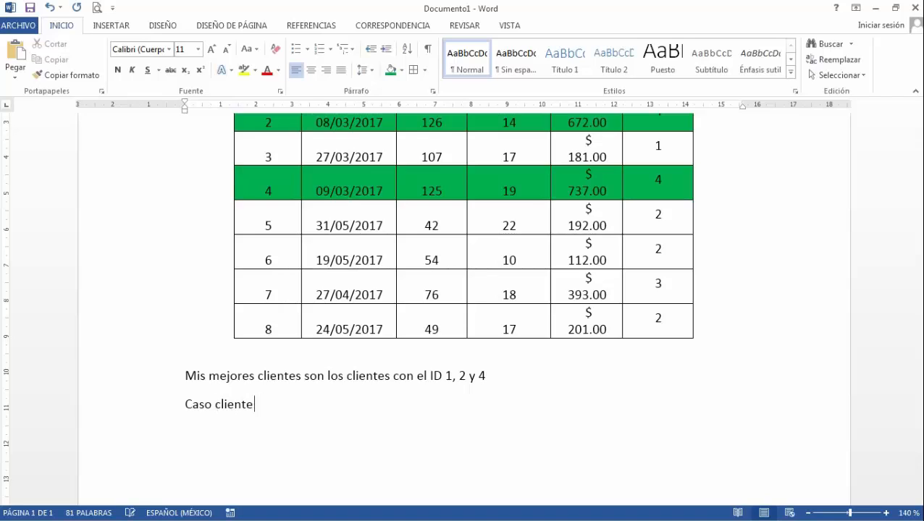
{"action": "type", "text": "ID 1."}
{"action": "key", "text": "Return"}
{"action": "scroll", "coordinate": [463, 304], "scroll_direction": "up", "scroll_amount": 2}
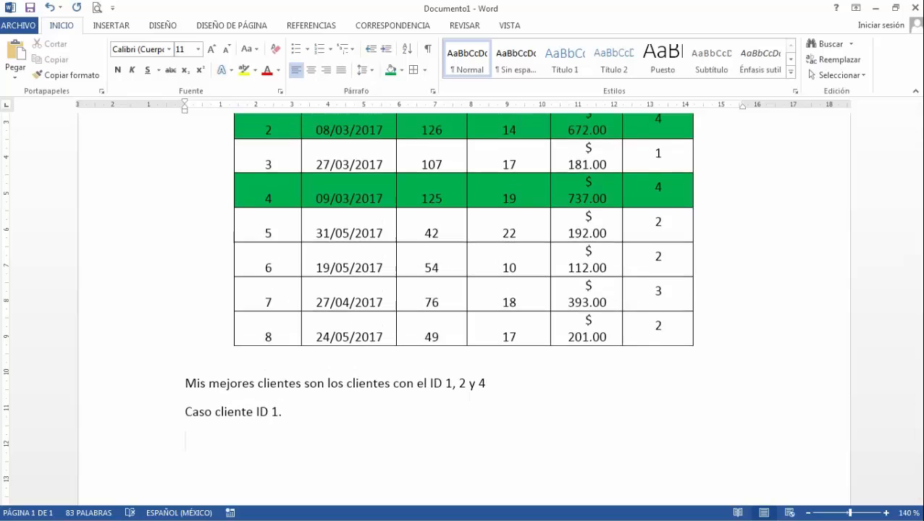
{"action": "scroll", "coordinate": [464, 304], "scroll_direction": "down", "scroll_amount": 1}
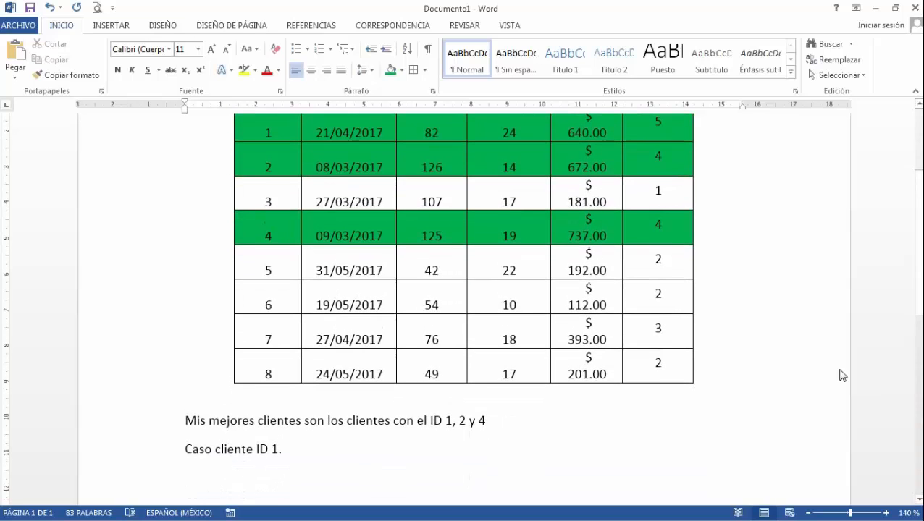
{"action": "left_click", "coordinate": [810, 513]}
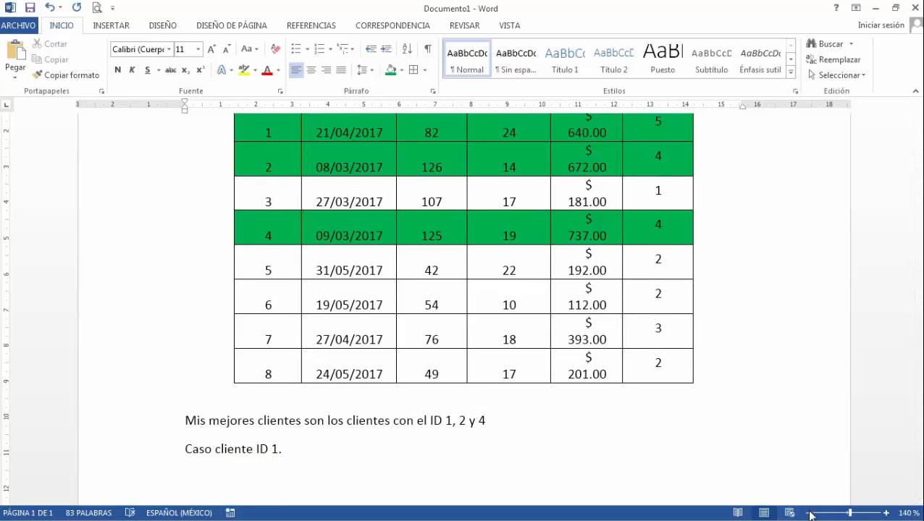
Under the customer 1 case line, write "Es recomendable ofrecerle un regalo o descuento especial para dicho".
{"action": "left_click", "coordinate": [810, 512]}
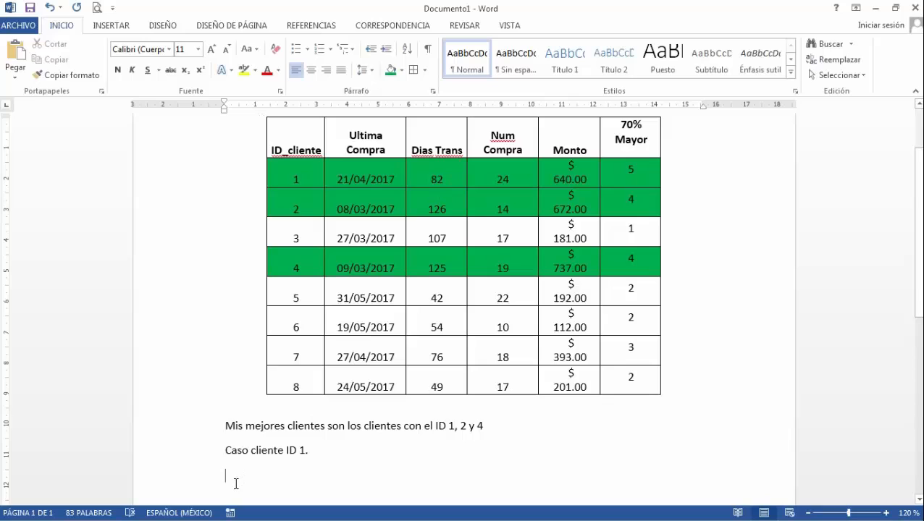
{"action": "type", "text": "Es re"}
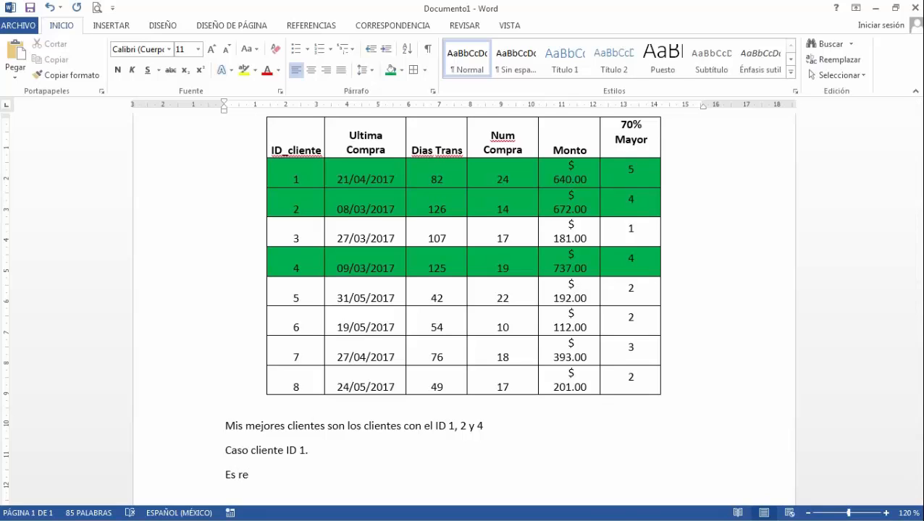
{"action": "type", "text": "comendable ofre"}
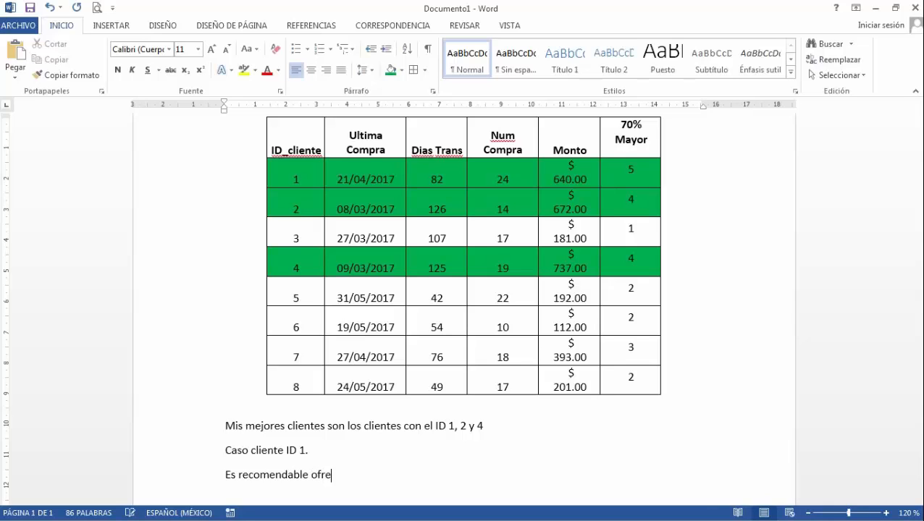
{"action": "type", "text": "cerle un regalo o descu"}
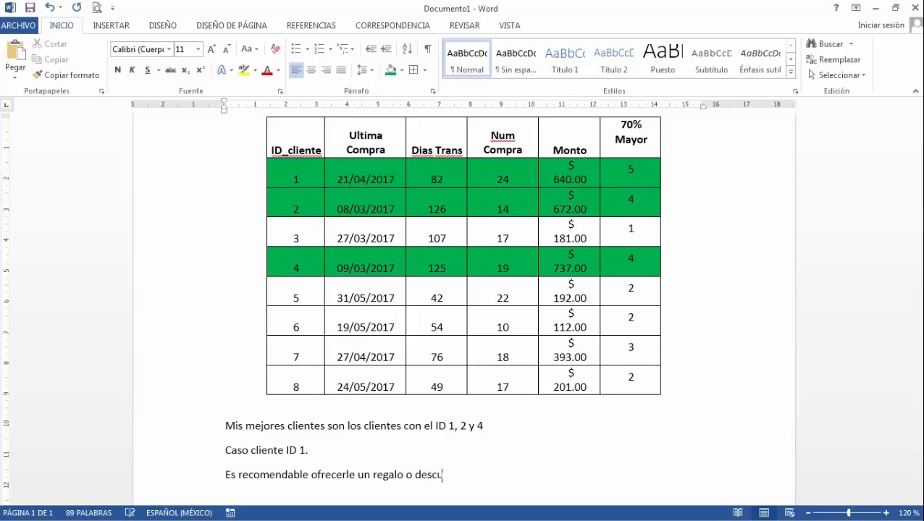
{"action": "type", "text": "ento esp"}
{"action": "key", "text": "BackSpace"}
{"action": "key", "text": "BackSpace"}
{"action": "key", "text": "BackSpace"}
{"action": "type", "text": "especial para dicho"}
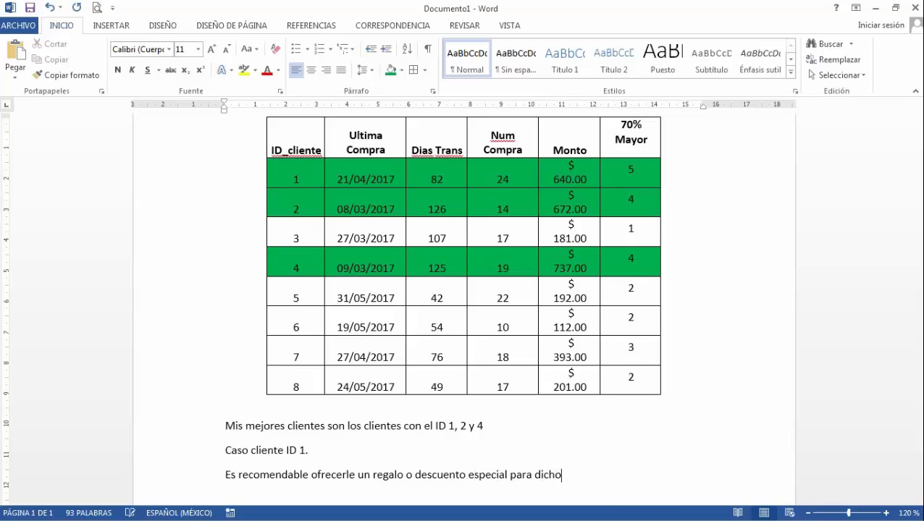
Finish the customer 1 recommendation with "cliente si su próxima compra la realiza en menos de 60 dias." and start a new paragraph.
{"action": "type", "text": " cliente si su co"}
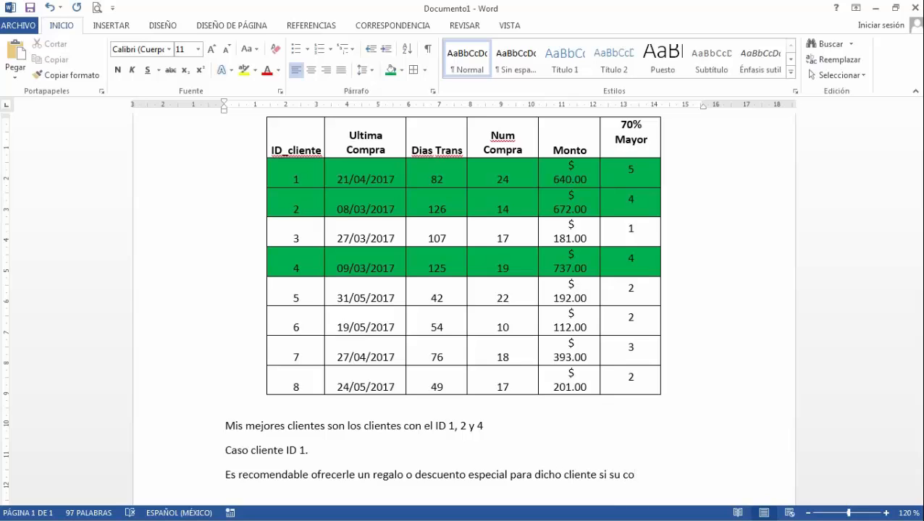
{"action": "type", "text": "mp"}
{"action": "key", "text": "BackSpace"}
{"action": "key", "text": "BackSpace"}
{"action": "key", "text": "BackSpace"}
{"action": "key", "text": "BackSpace"}
{"action": "key", "text": "BackSpace"}
{"action": "key", "text": "BackSpace"}
{"action": "key", "text": "BackSpace"}
{"action": "type", "text": "su proc"}
{"action": "key", "text": "BackSpace"}
{"action": "type", "text": "xima compra"}
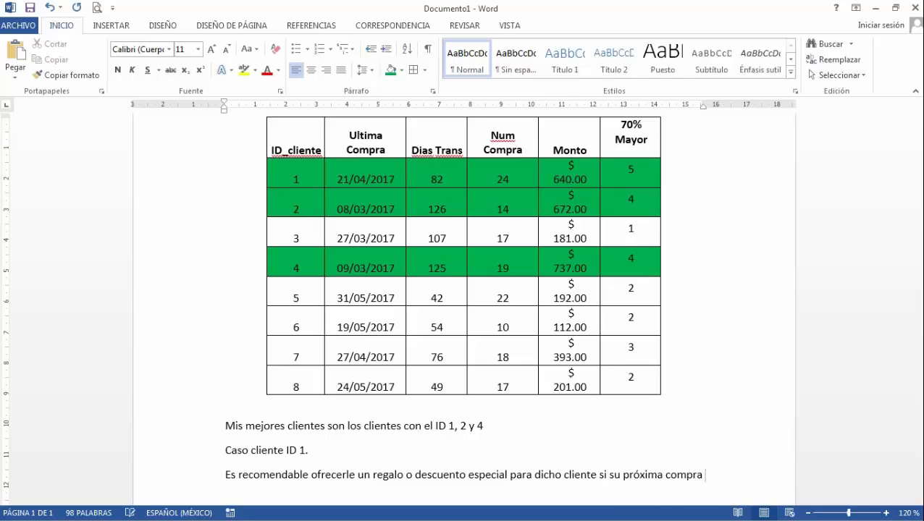
{"action": "type", "text": " la realiza en me"}
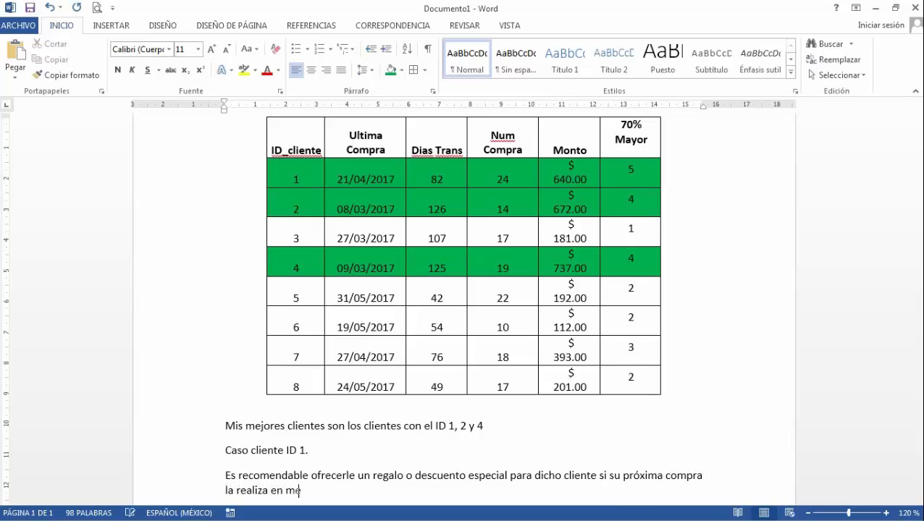
{"action": "type", "text": "nos de"}
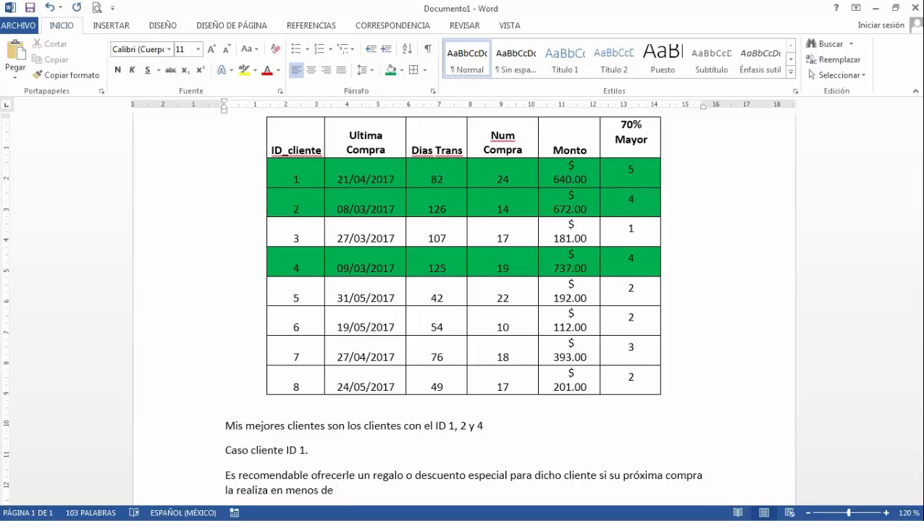
{"action": "type", "text": "60 dias."}
{"action": "key", "text": "Return"}
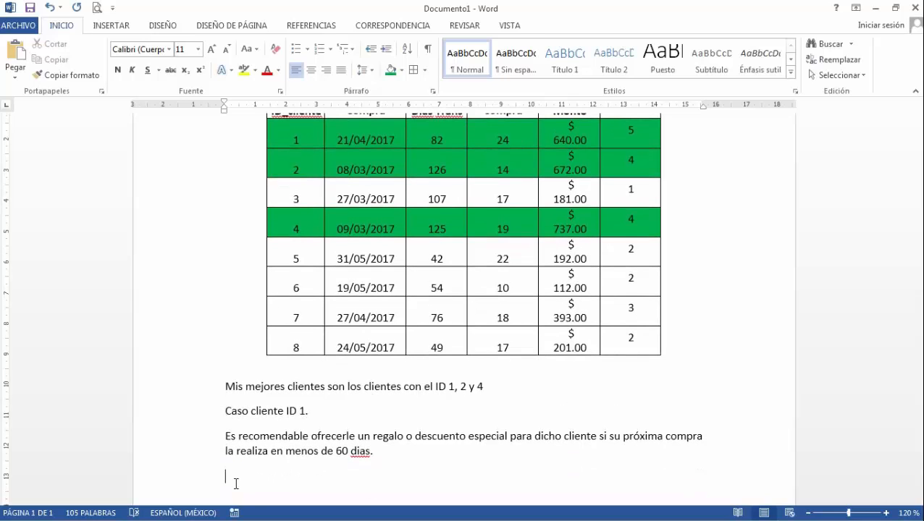
Add the line "Caso cliente ID 2." and below it write "Es recomendable orfecerle una tarjeta de cliente frecuente que, al completar 10 compras, se haga".
{"action": "type", "text": "Caso cliente ID 2."}
{"action": "key", "text": "Return"}
{"action": "type", "text": "Es recome"}
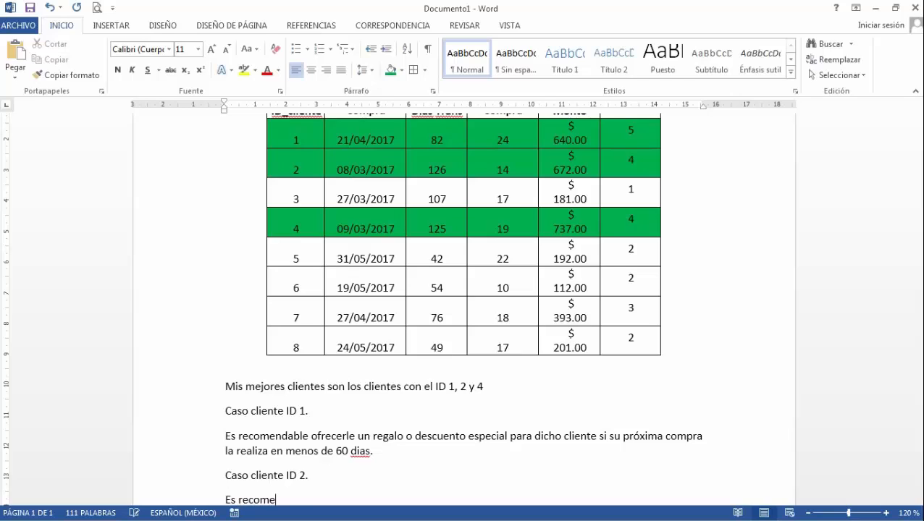
{"action": "type", "text": "ndable orfecerle "}
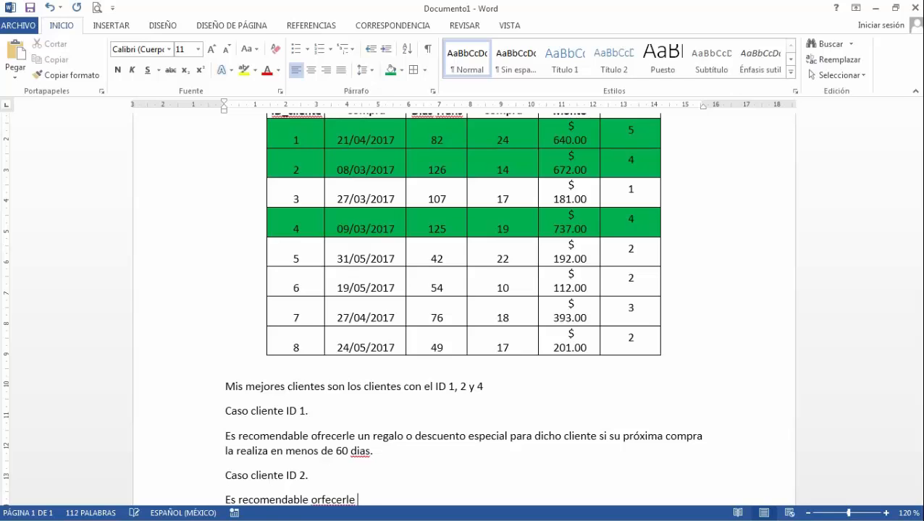
{"action": "type", "text": "una tarjeta de client"}
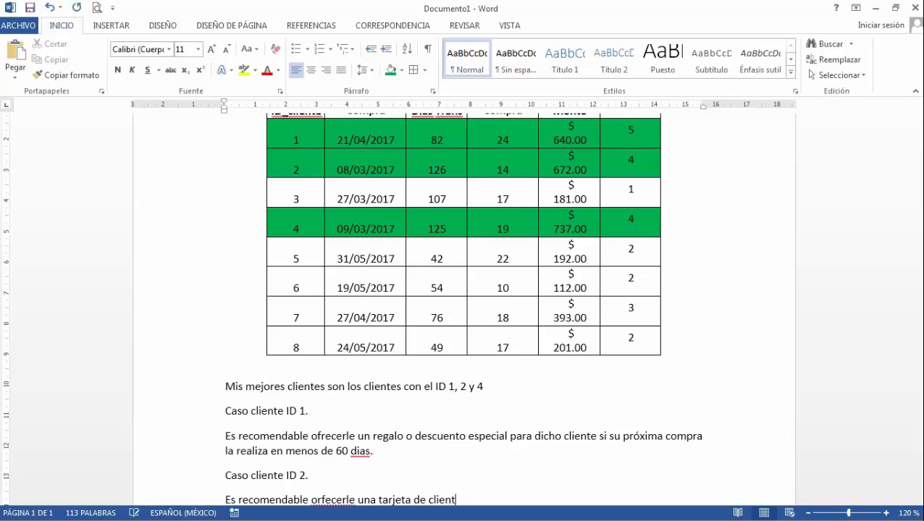
{"action": "type", "text": "e frecuente que , al completar "}
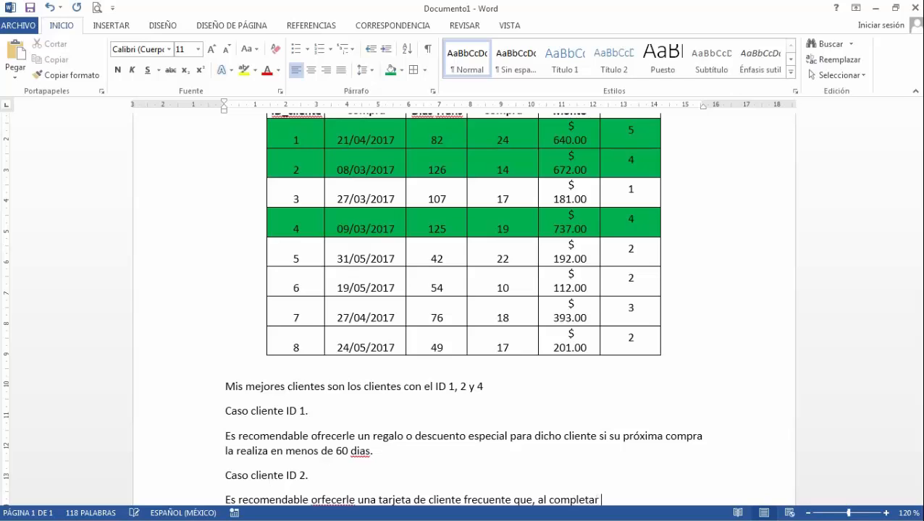
{"action": "type", "text": "10 e"}
{"action": "key", "text": "BackSpace"}
{"action": "type", "text": "compras, se haga acr"}
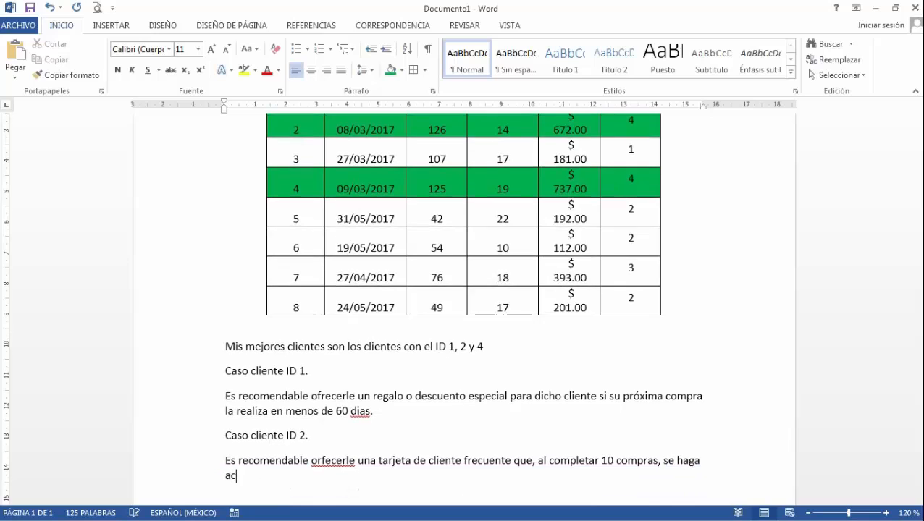
Finish the customer 2 recommendation with "acreedor a un regalo o un buen descuento en su compra numero 11.".
{"action": "type", "text": "eedor a un regalo o b"}
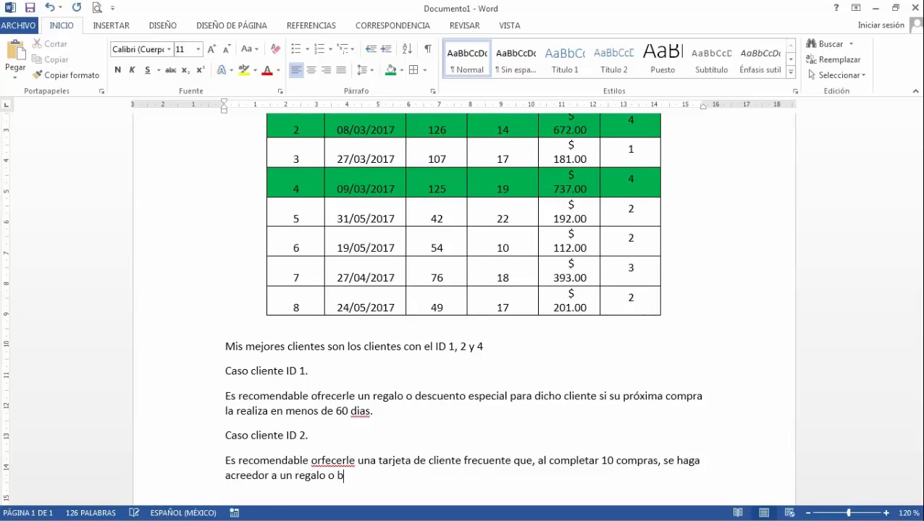
{"action": "key", "text": "BackSpace"}
{"action": "type", "text": "un buen descuent"}
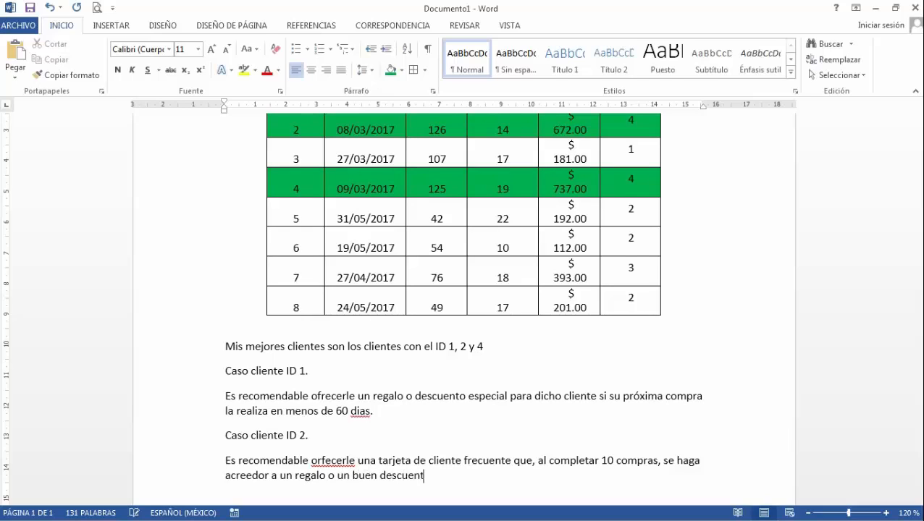
{"action": "type", "text": "o en su compra numero 2"}
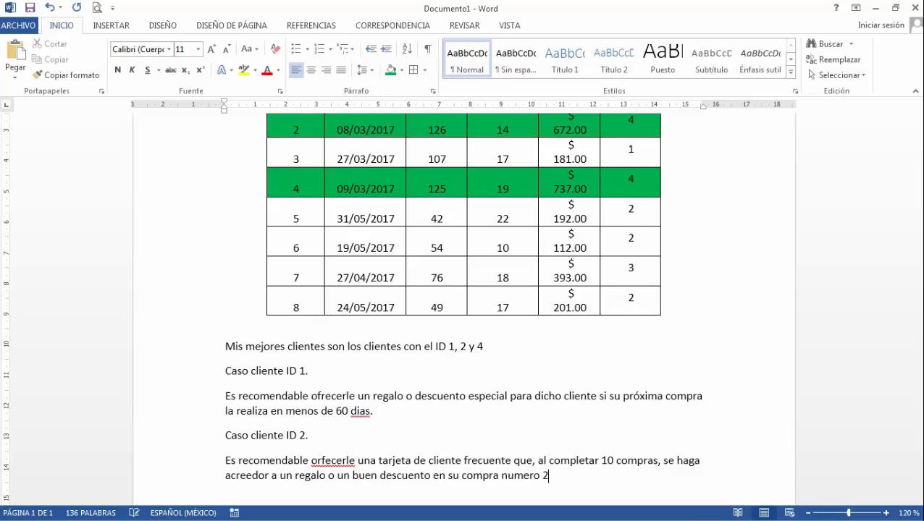
{"action": "key", "text": "BackSpace"}
{"action": "type", "text": "11."}
Correct the spelling of "orfecerle" to "ofrecerle" in the customer 2 case and "dias" to "días" in the customer 1 case.
{"action": "right_click", "coordinate": [317, 462]}
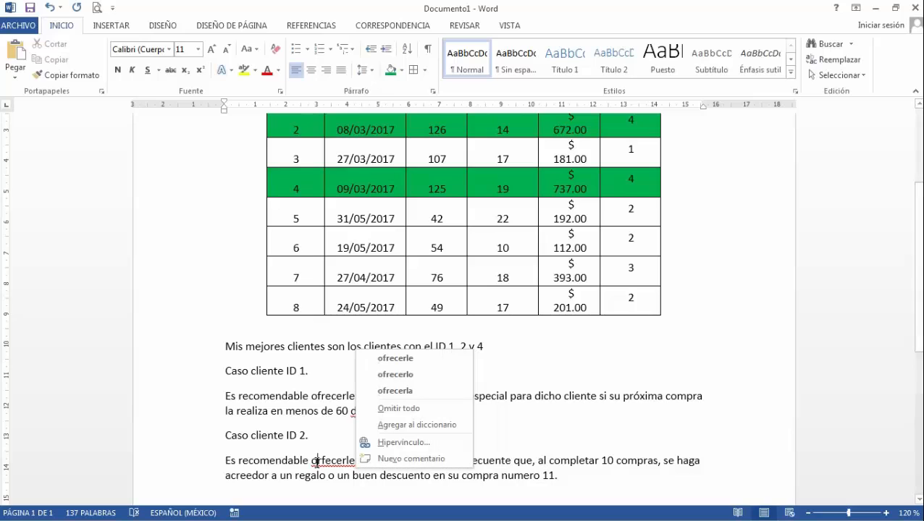
{"action": "left_click", "coordinate": [384, 359]}
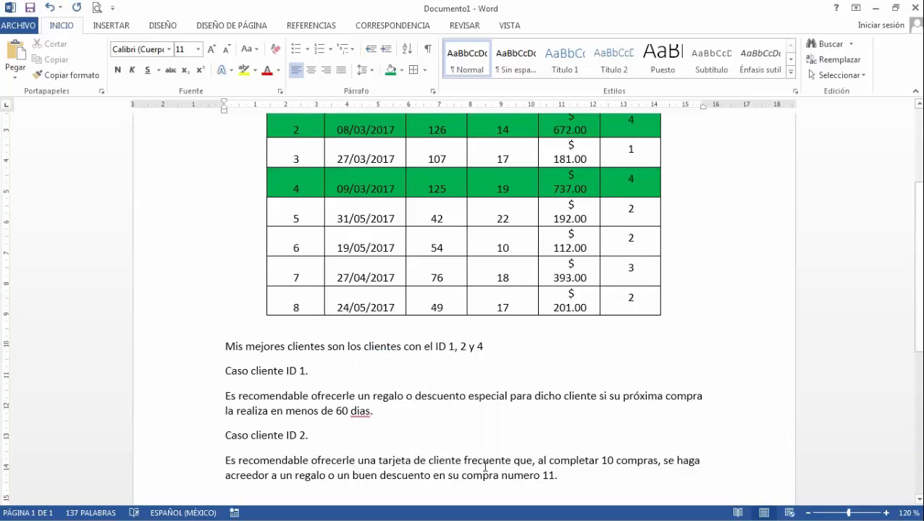
{"action": "left_click", "coordinate": [567, 478]}
{"action": "right_click", "coordinate": [360, 412]}
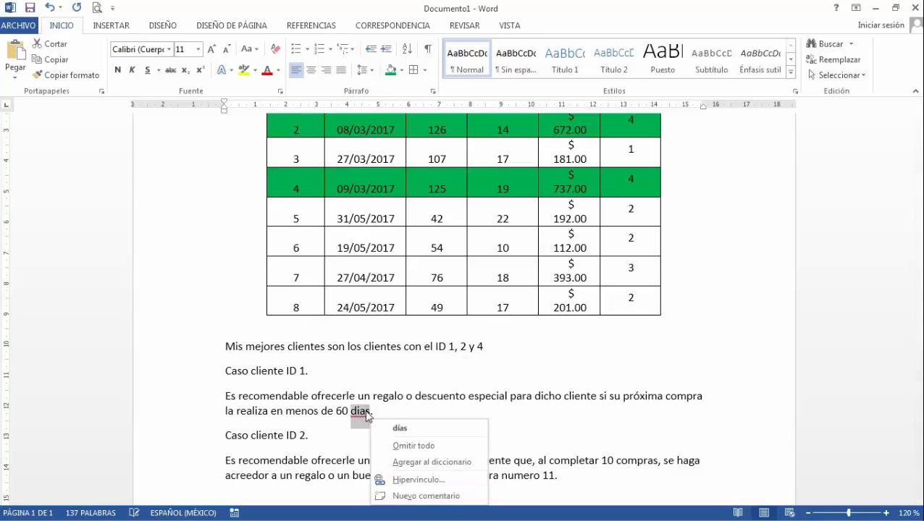
{"action": "left_click", "coordinate": [391, 427]}
{"action": "left_click", "coordinate": [424, 376]}
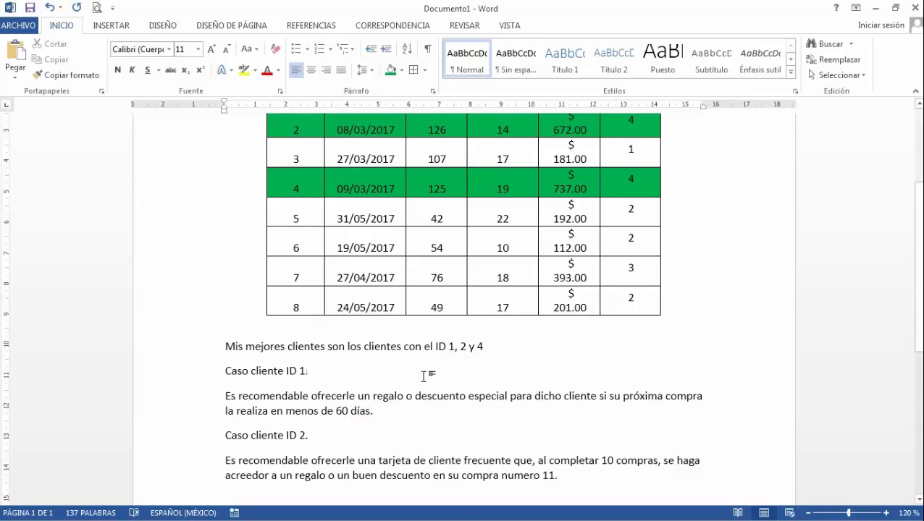
Review the customer table with its highlighted rows and the recommendations written for customers 1 and 2.
{"action": "scroll", "coordinate": [479, 278], "scroll_direction": "up", "scroll_amount": 4}
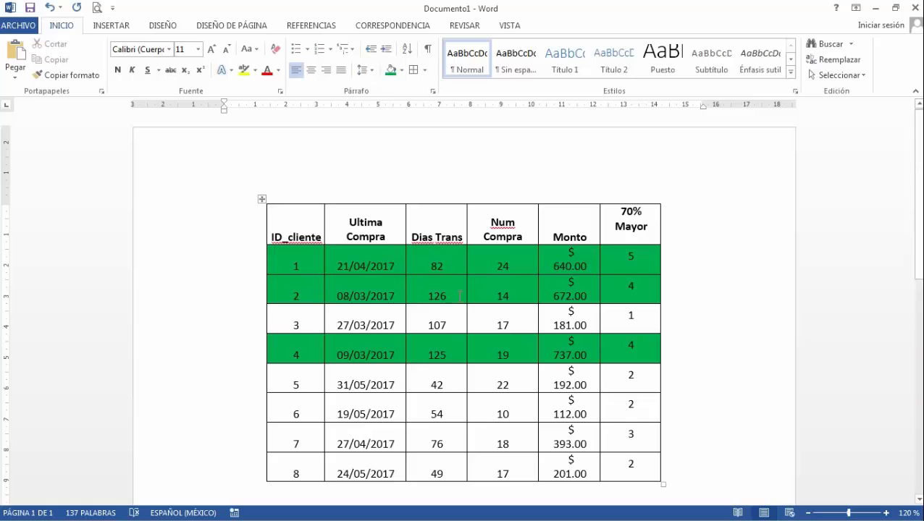
{"action": "scroll", "coordinate": [459, 295], "scroll_direction": "down", "scroll_amount": 7}
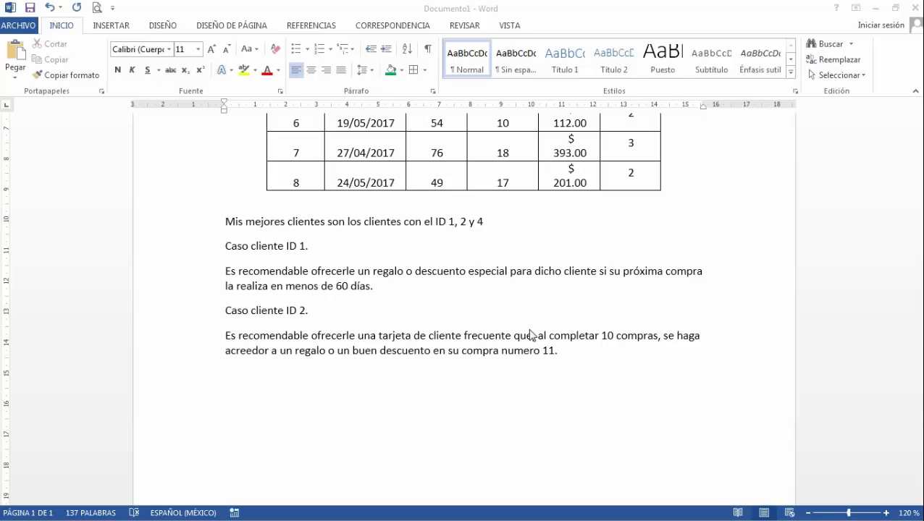
{"action": "left_click", "coordinate": [531, 335]}
{"action": "type", "text": ","}
{"action": "scroll", "coordinate": [525, 355], "scroll_direction": "up", "scroll_amount": 7}
{"action": "scroll", "coordinate": [525, 354], "scroll_direction": "down", "scroll_amount": 3}
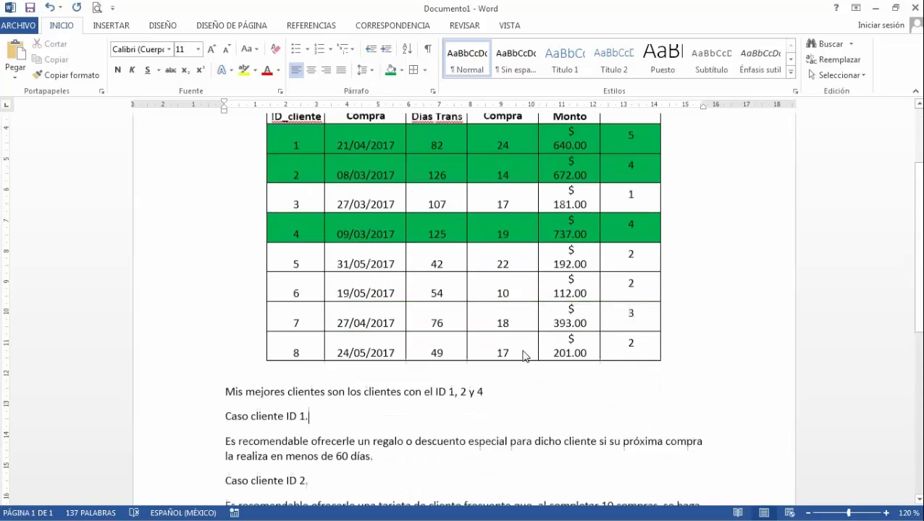
{"action": "scroll", "coordinate": [525, 355], "scroll_direction": "down", "scroll_amount": 5}
{"action": "scroll", "coordinate": [524, 355], "scroll_direction": "up", "scroll_amount": 4}
{"action": "scroll", "coordinate": [525, 355], "scroll_direction": "down", "scroll_amount": 3}
{"action": "scroll", "coordinate": [525, 355], "scroll_direction": "up", "scroll_amount": 1}
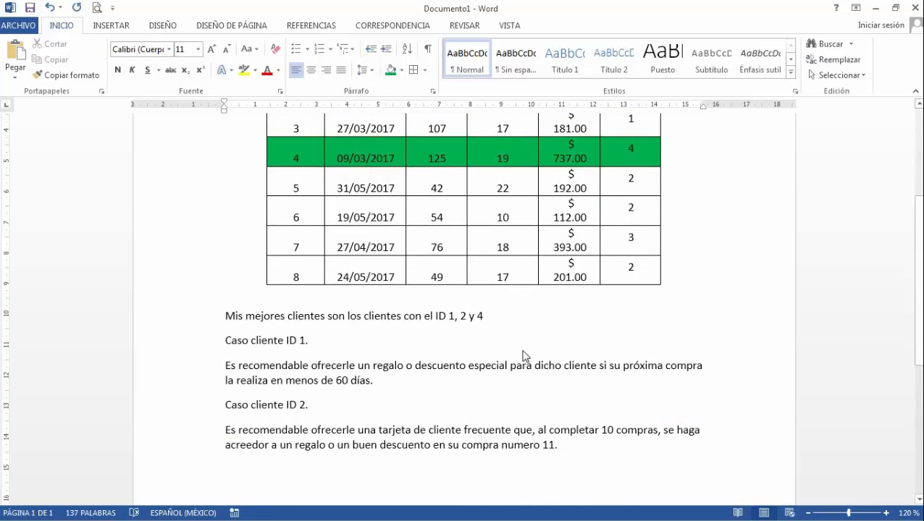
{"action": "key", "text": "F7"}
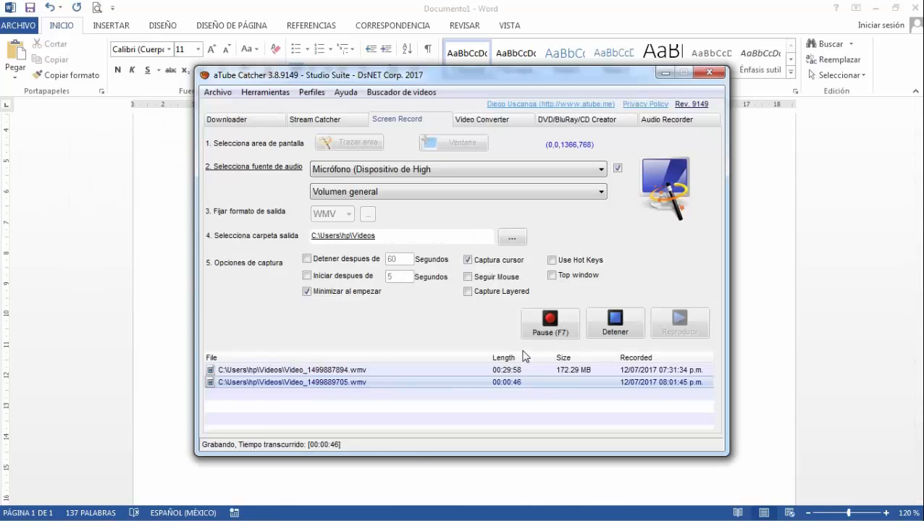